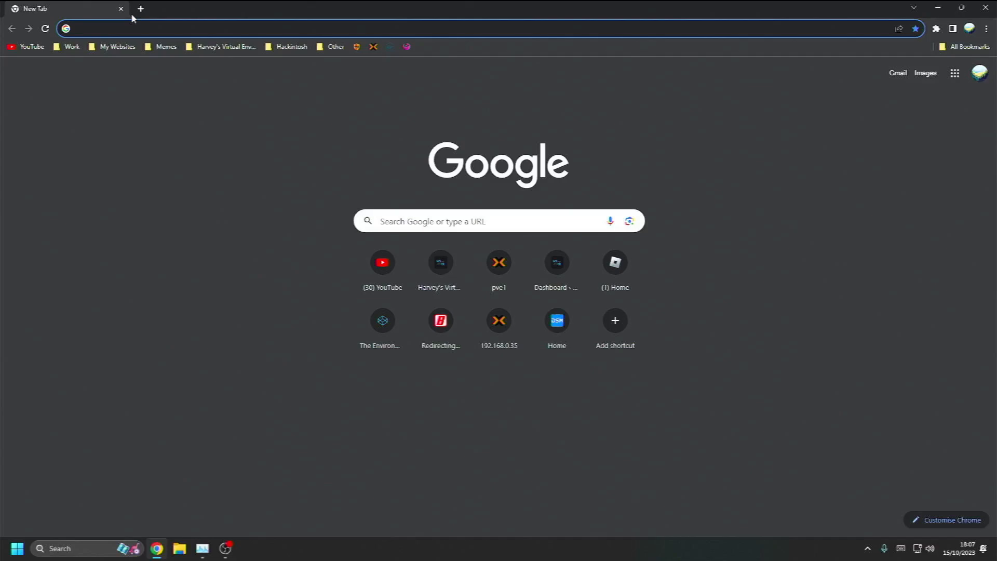
Go to proxmox.com and accept the site's cookies
text(proxmoc.o)
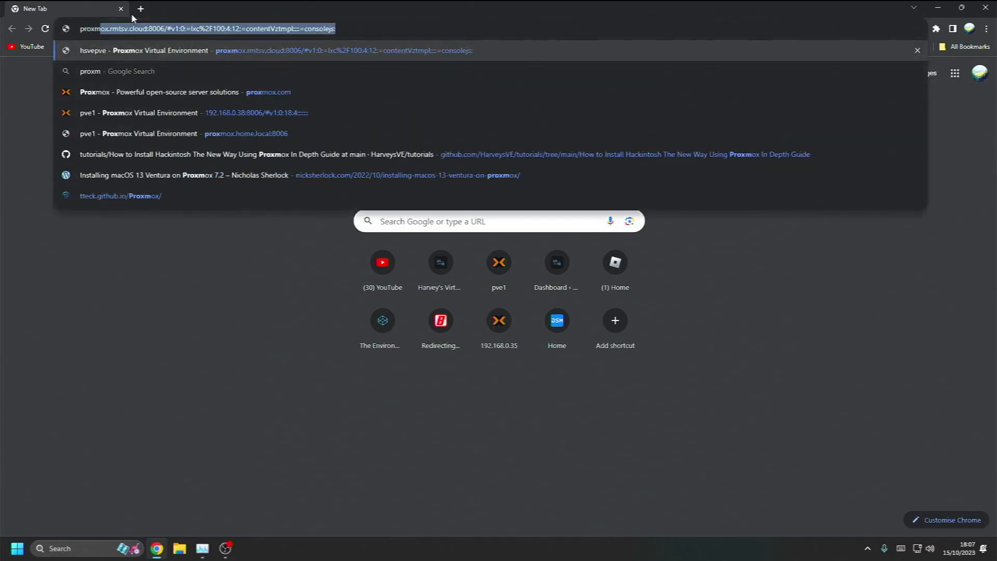
key(BackSpace)
key(BackSpace)
key(BackSpace)
text(x.com)
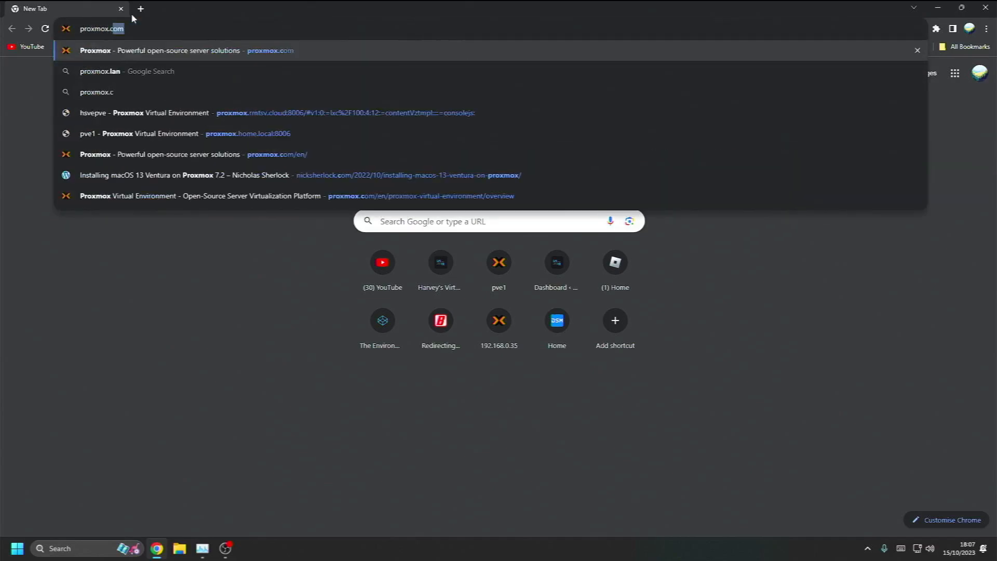
key(Return)
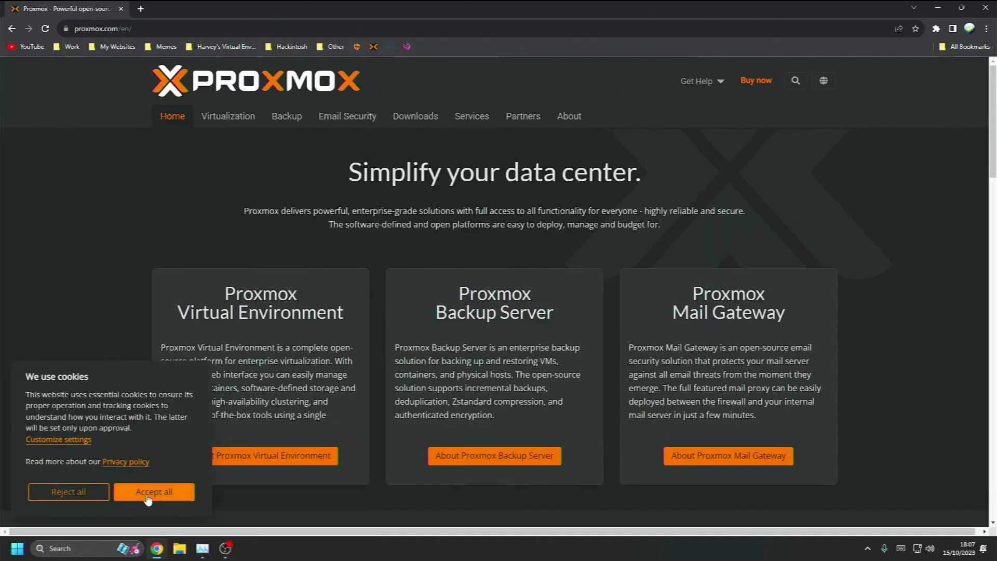
click(151, 496)
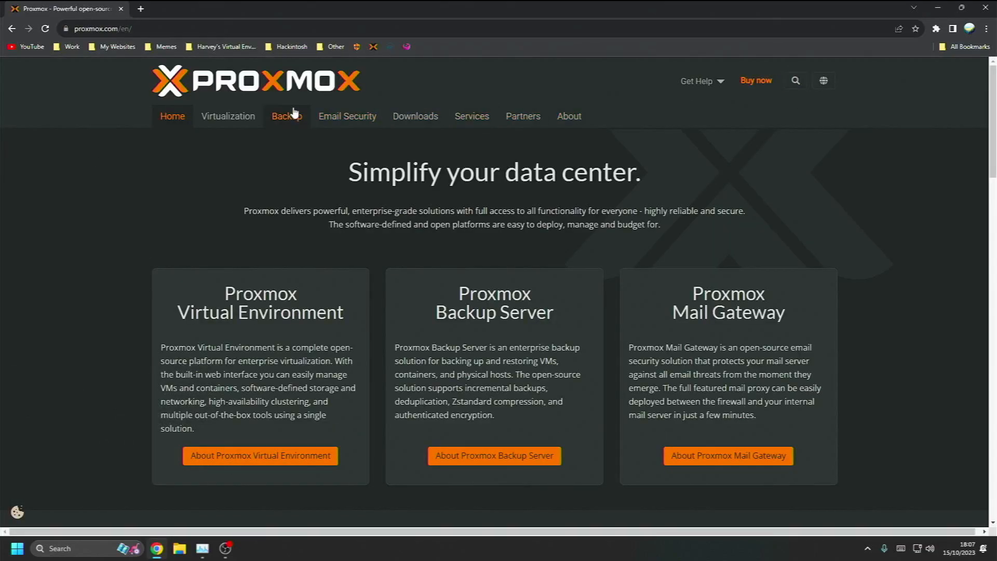
Download the Proxmox VE 8.0 ISO Installer and save it to the Downloads folder
click(430, 120)
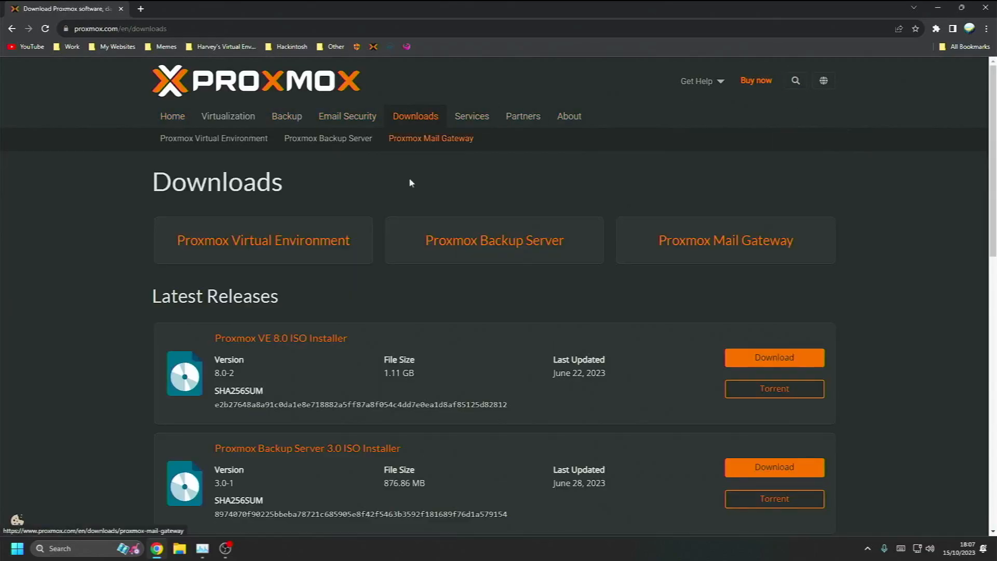
click(299, 241)
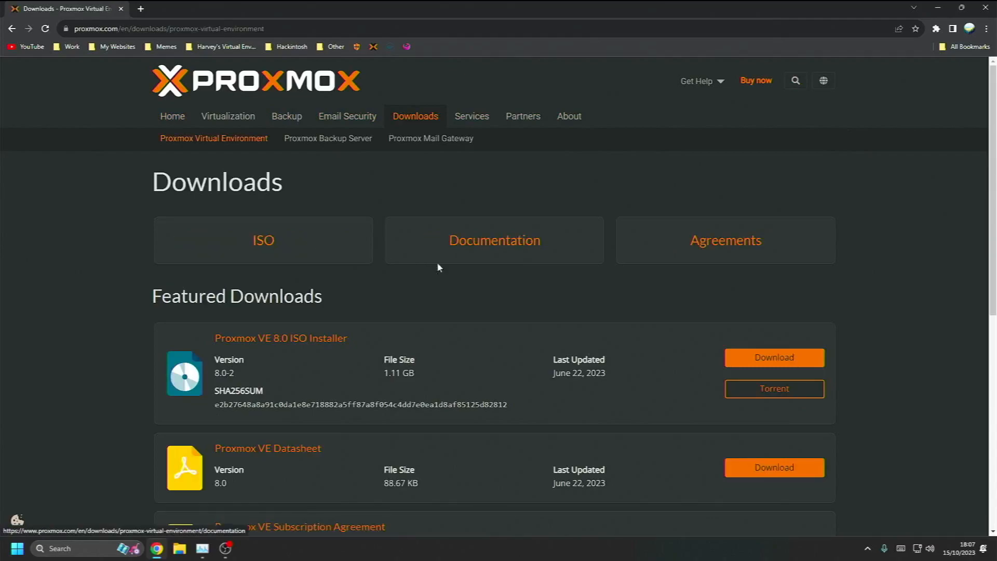
click(771, 366)
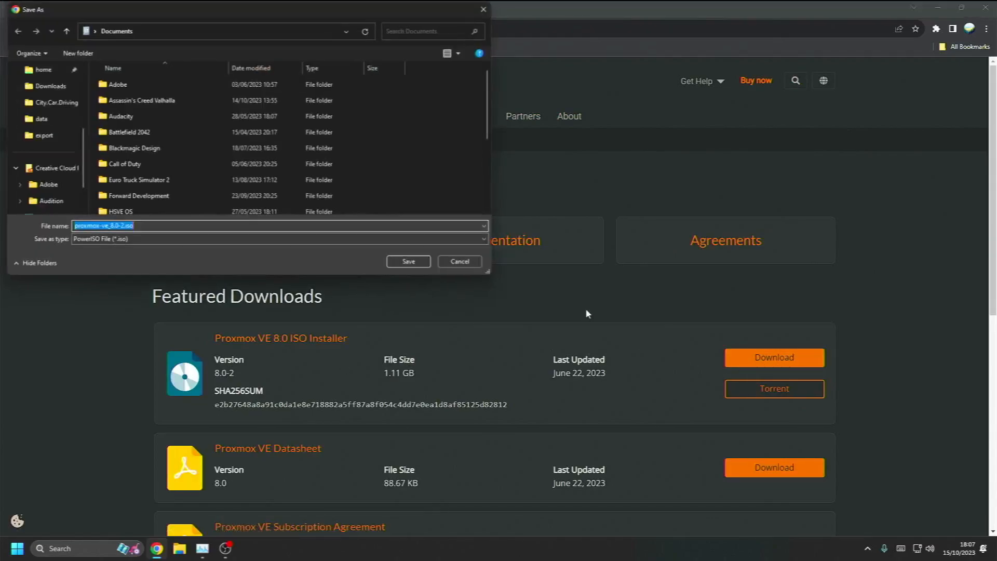
click(47, 119)
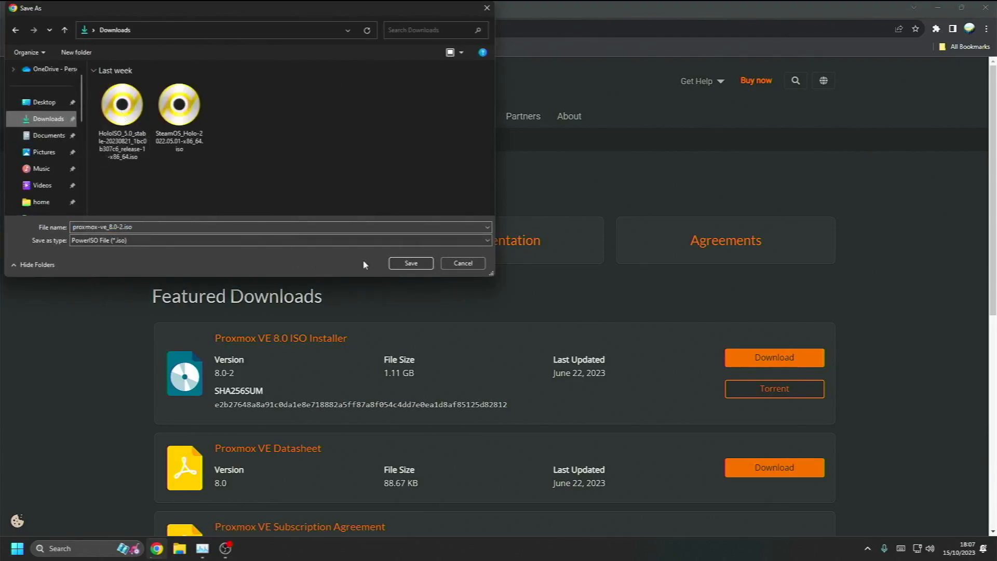
click(418, 265)
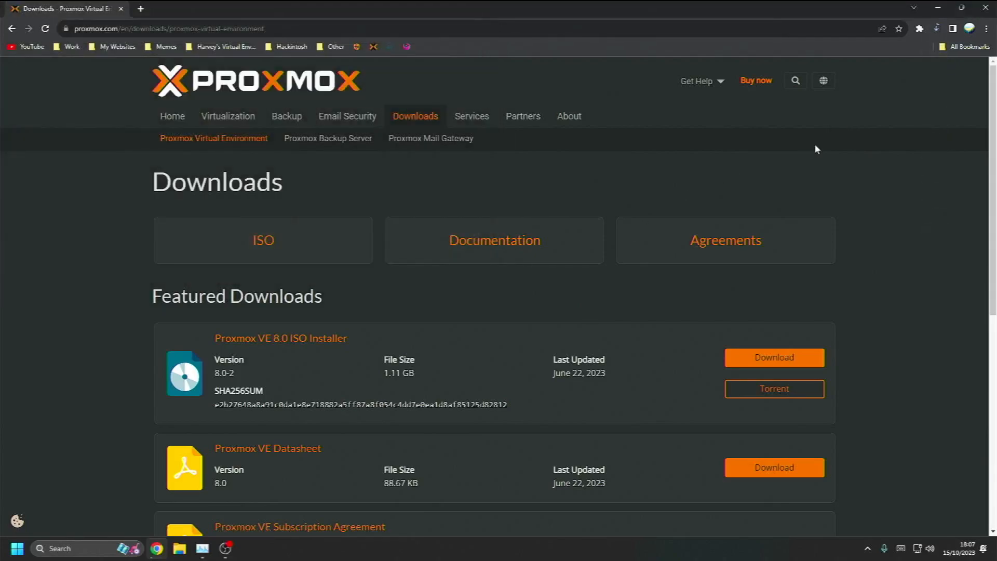
Check Chrome's downloads list, then search Google for 'balena etcher' in a new tab
key(ctrl+j)
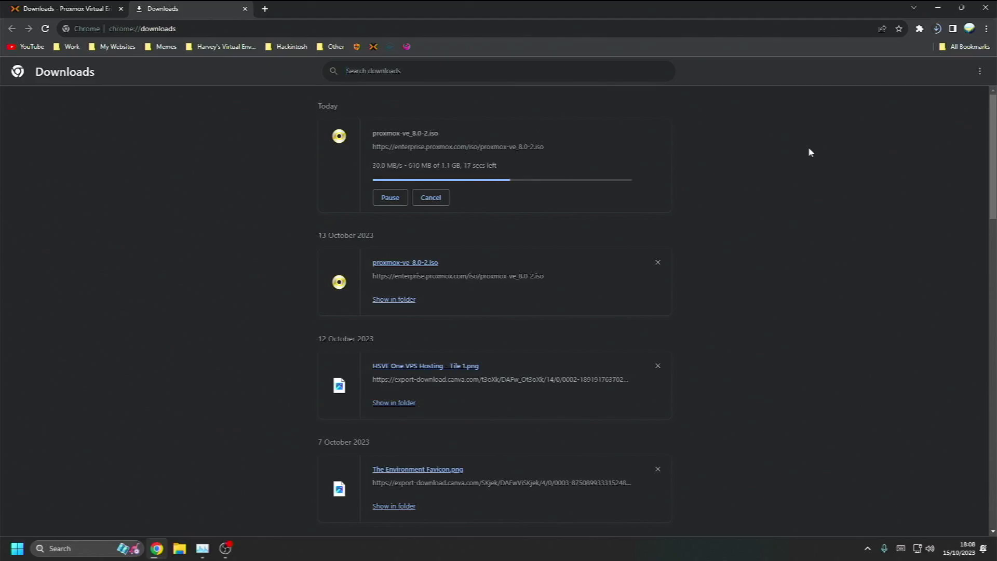
key(ctrl+t)
text(belenae)
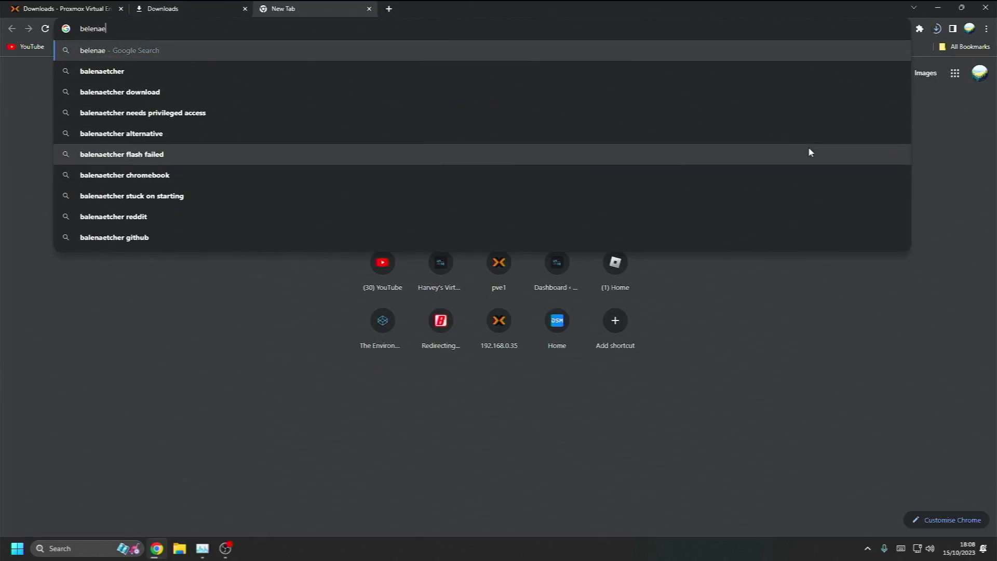
key(BackSpace)
key(Down)
key(Return)
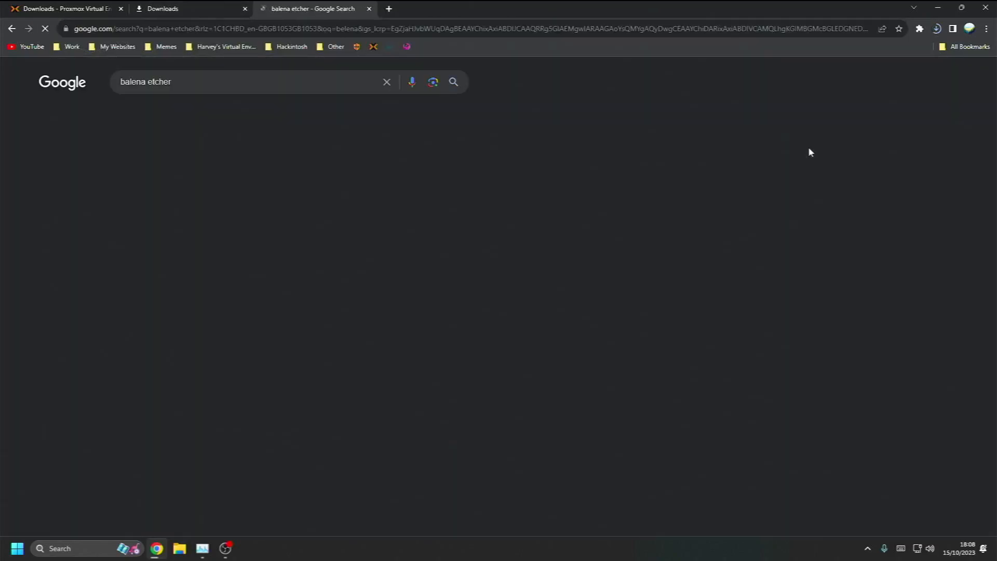
Visit etcher.balena.io's Download Etcher section, then close that tab
click(169, 183)
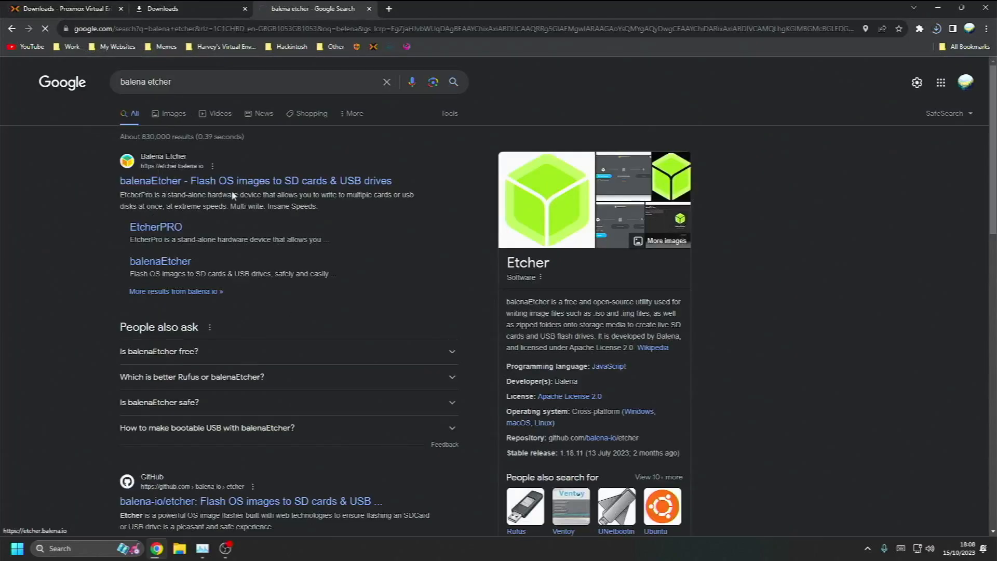
click(479, 333)
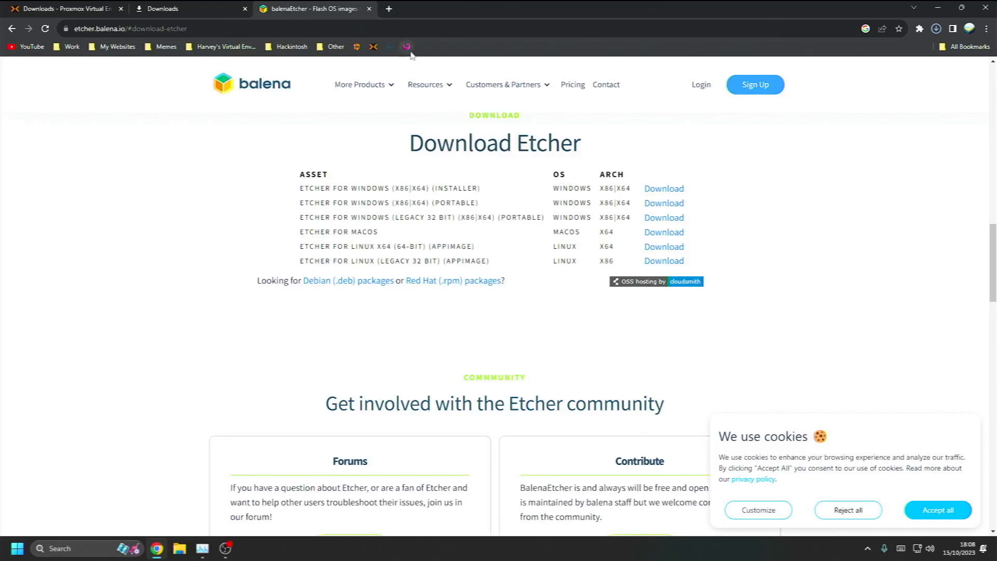
click(370, 9)
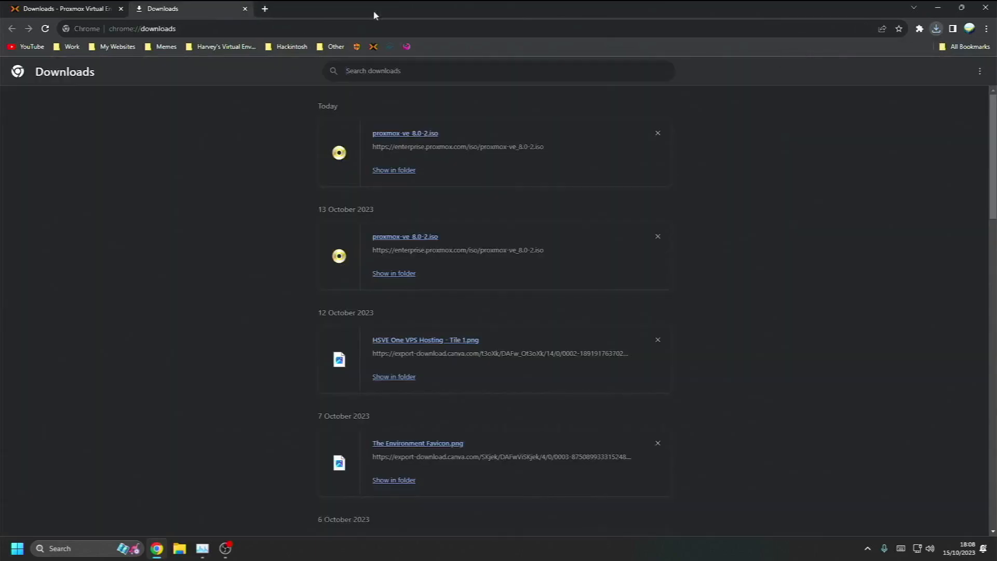
Launch balenaEtcher from the Start menu and reposition its window
key(super)
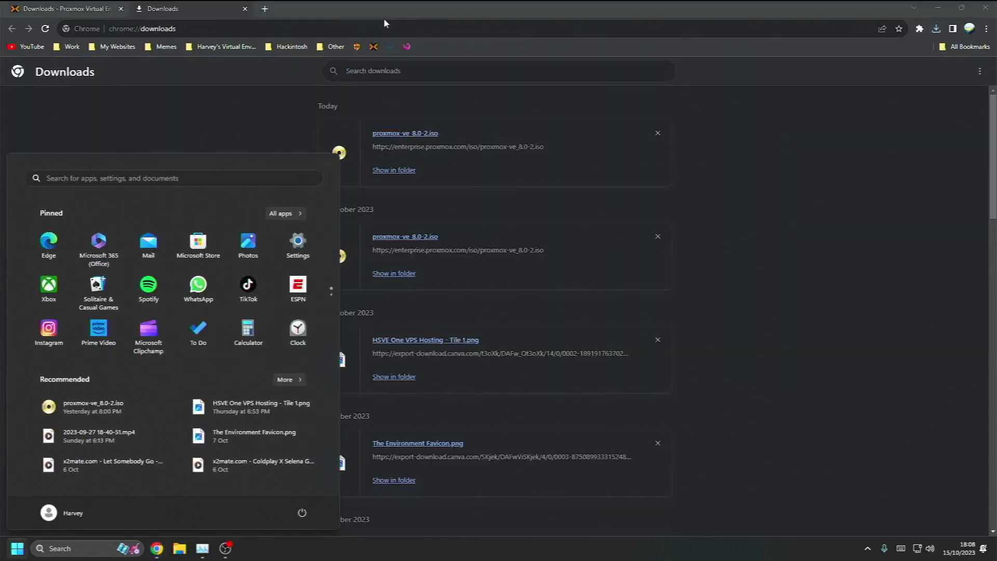
text(b)
key(Return)
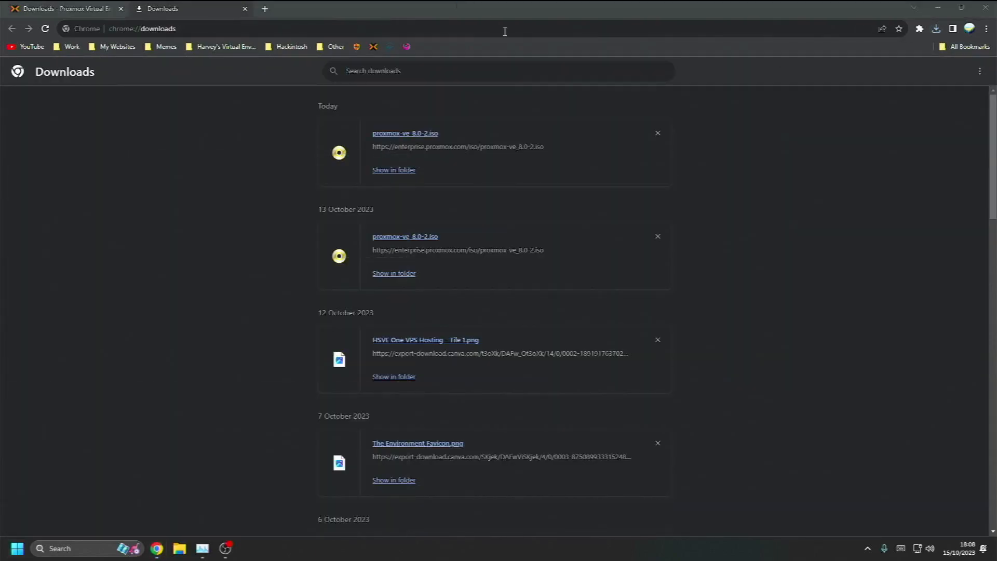
mouse_move(425, 141)
mouse_down()
mouse_move(385, 135)
mouse_move(423, 128)
mouse_up()
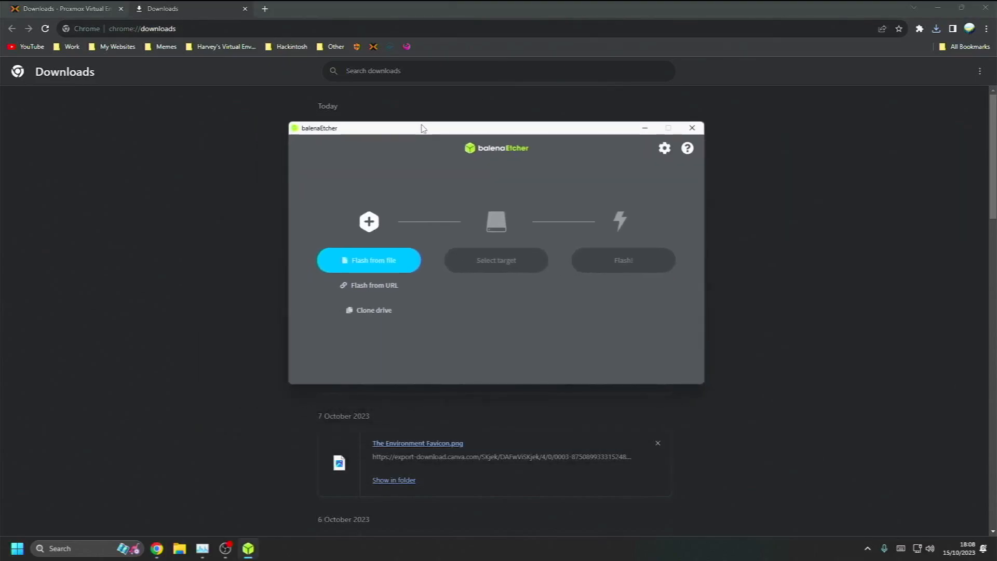
Flash from file: choose proxmox-ve_8.0-2.iso from the Downloads folder
click(408, 258)
click(332, 253)
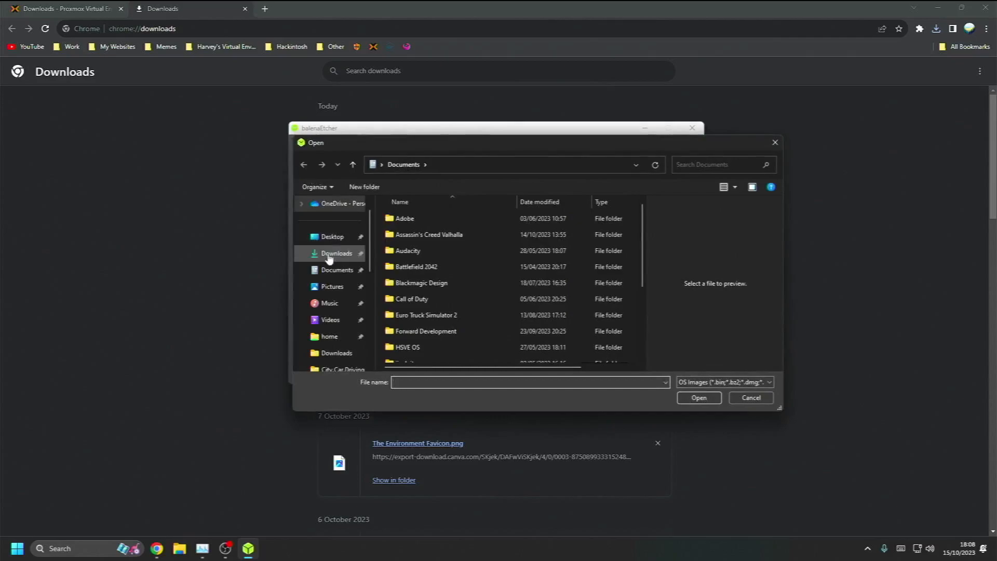
double_click(394, 258)
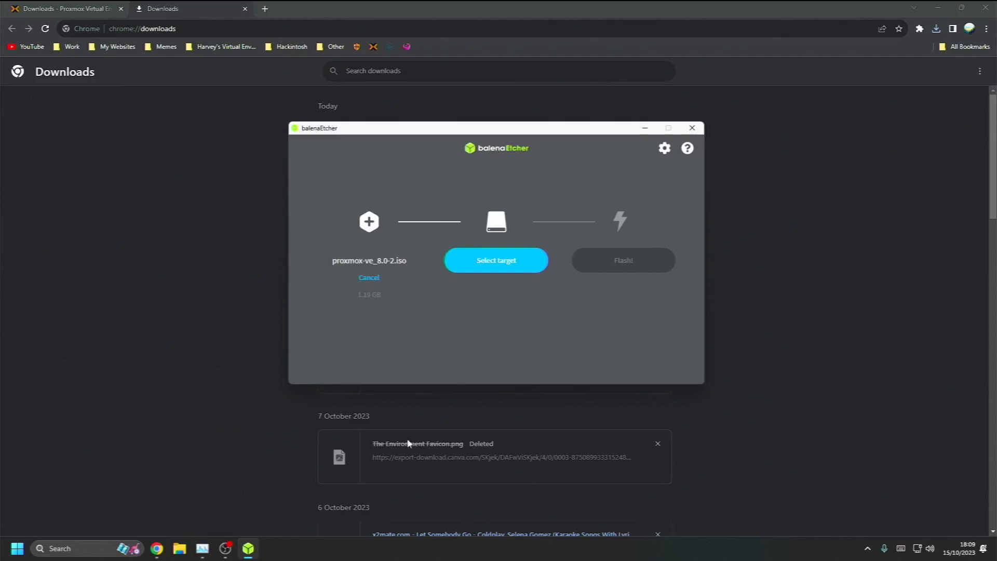
click(225, 548)
Target the 31.2 GB SanDisk Cruzer drive, start Flash!, and approve the UAC prompt
click(504, 270)
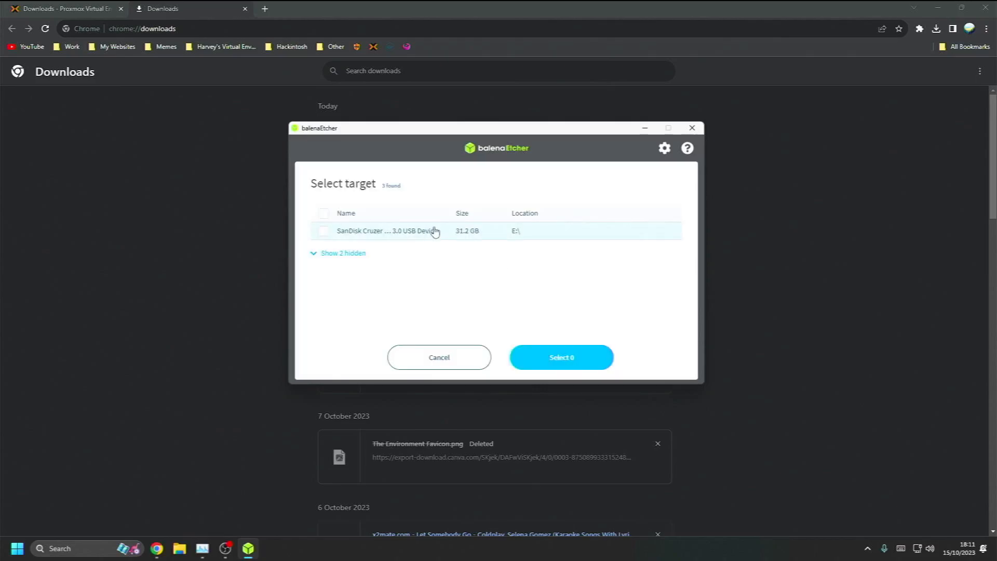
click(320, 233)
click(561, 359)
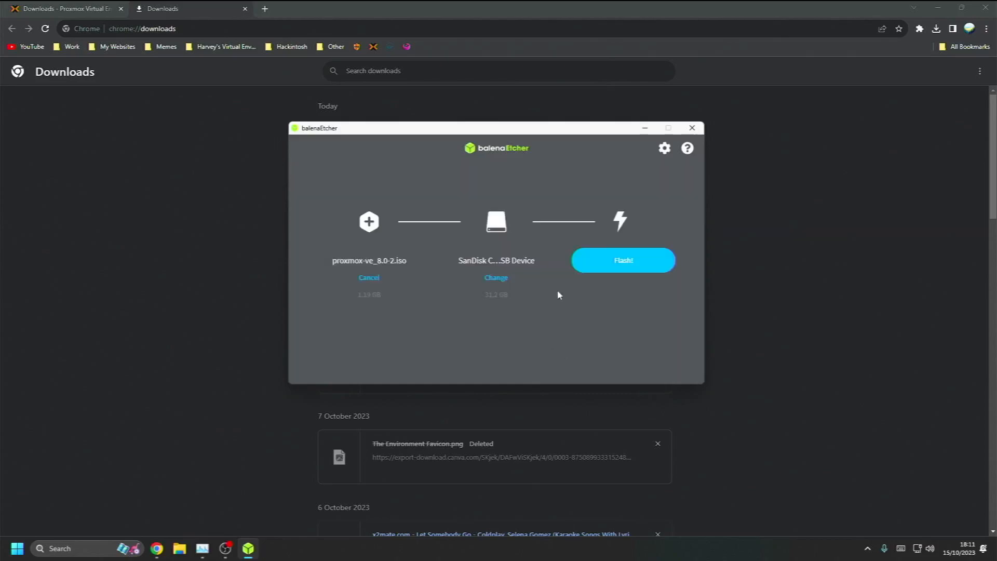
click(594, 273)
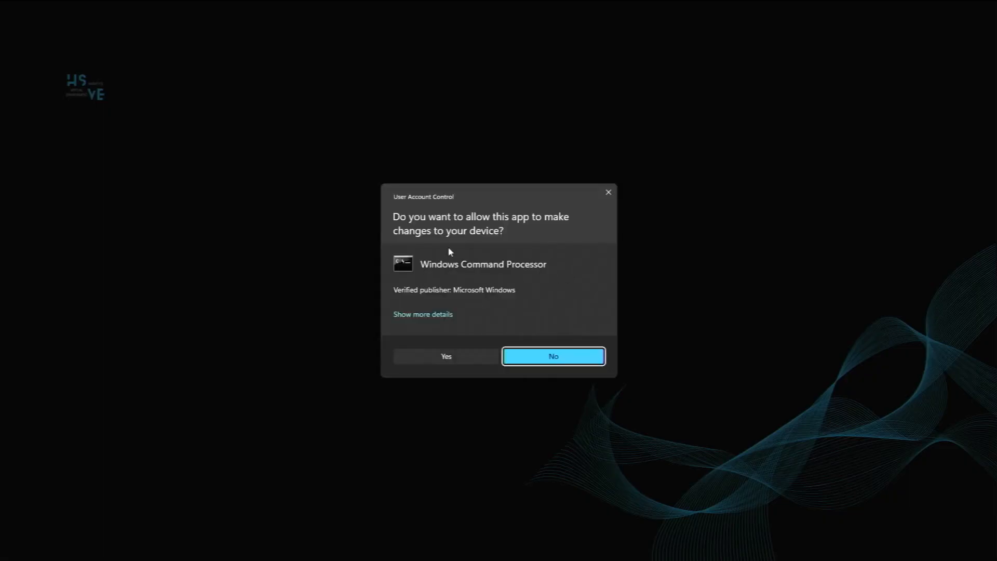
click(445, 356)
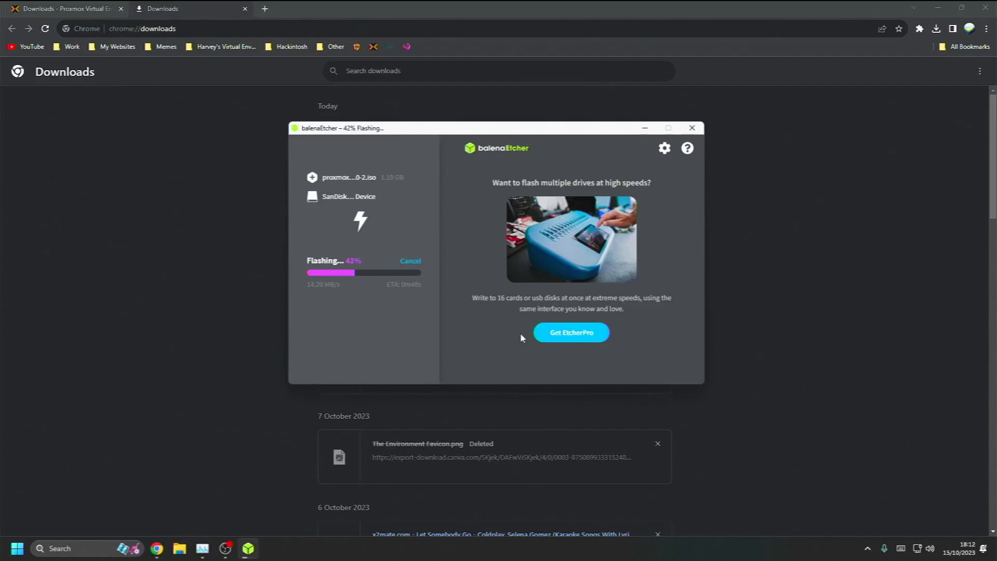
Go to hsve.org, open the HSVE Hackintosh page and its GPU Compatibility Checklist link
click(264, 11)
text(hsve.org)
key(Return)
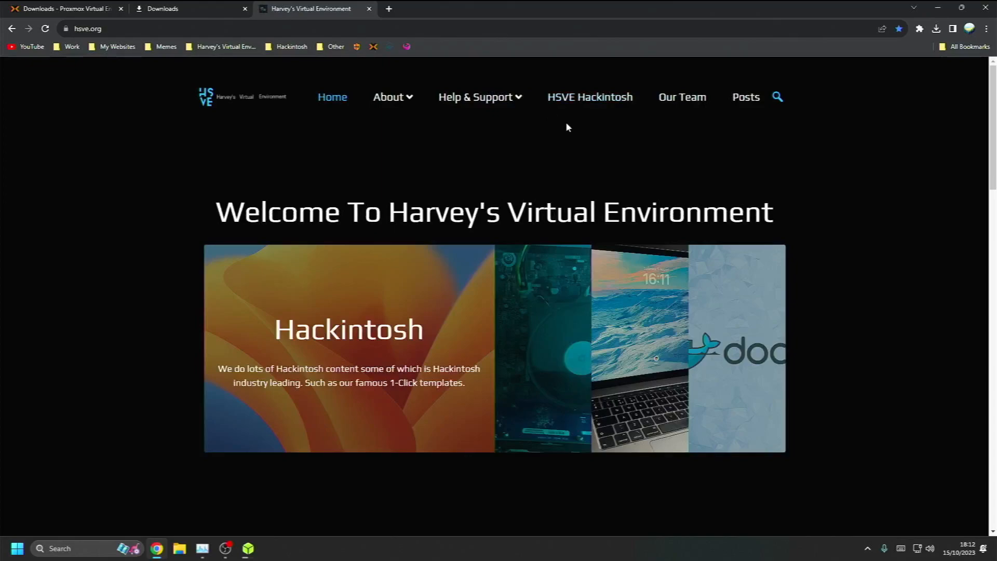
click(577, 102)
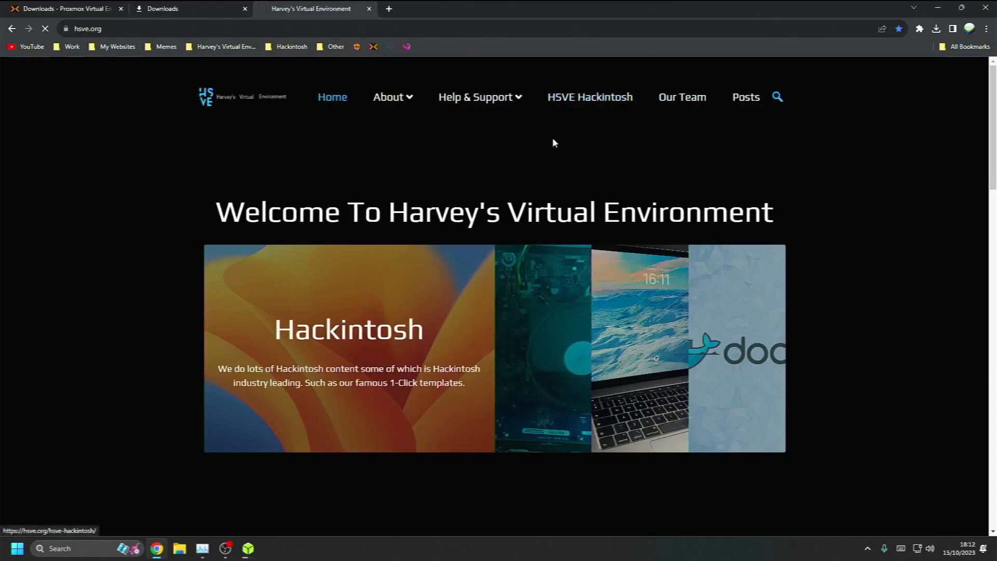
scroll(312, 135, down, 4)
scroll(221, 158, down, 2)
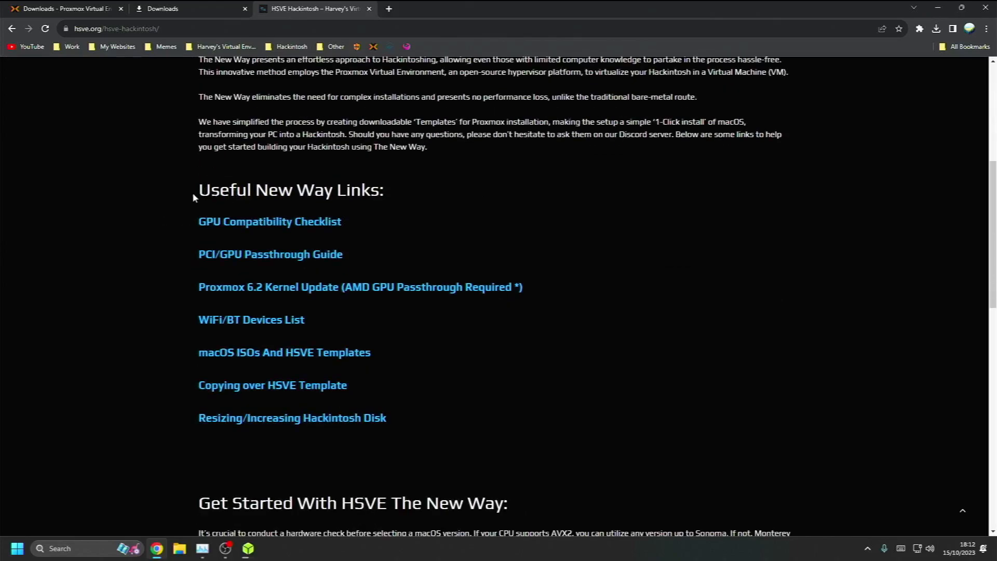
drag(194, 197, 424, 204)
click(447, 223)
click(236, 223)
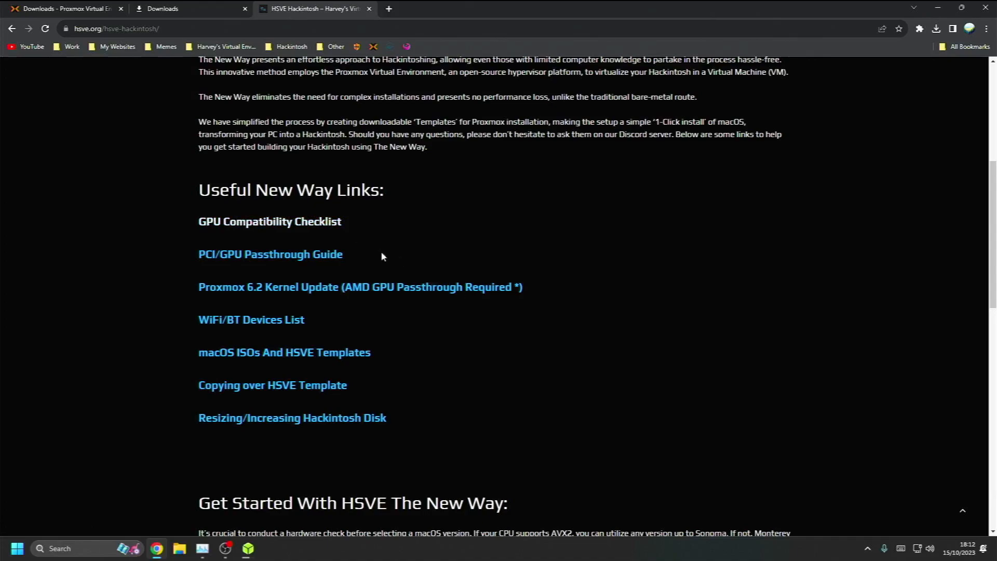
click(320, 226)
Scroll the GPU list and highlight the AMD Radeon RX 6500 XT entry
scroll(329, 235, down, 2)
scroll(326, 230, down, 1)
scroll(323, 228, up, 3)
scroll(324, 228, down, 2)
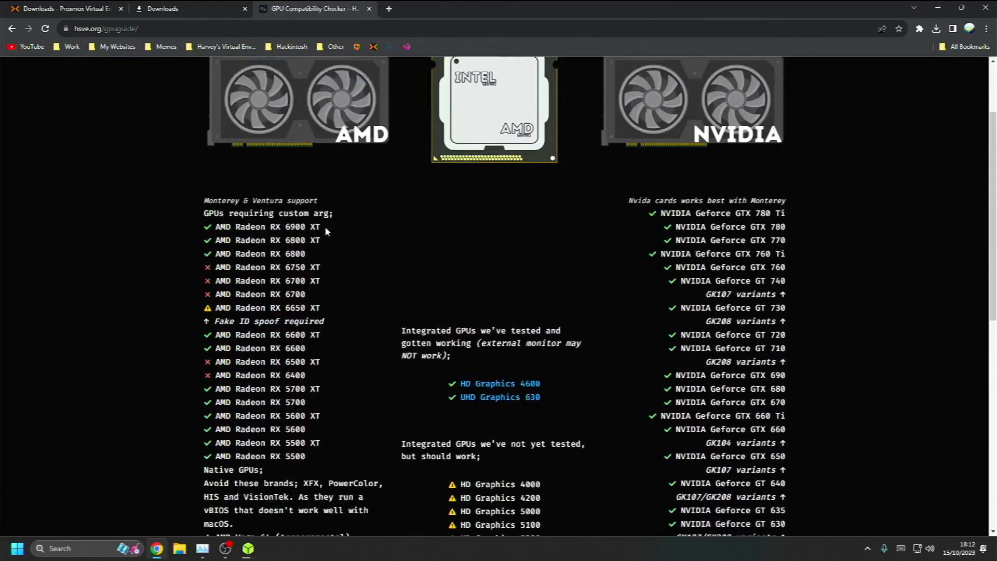
scroll(325, 226, down, 2)
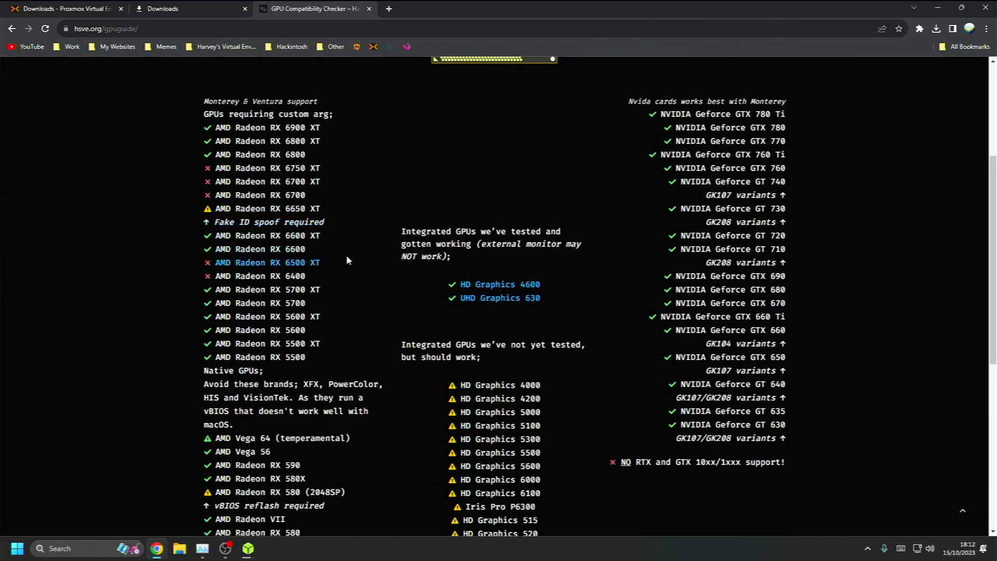
drag(216, 265, 341, 271)
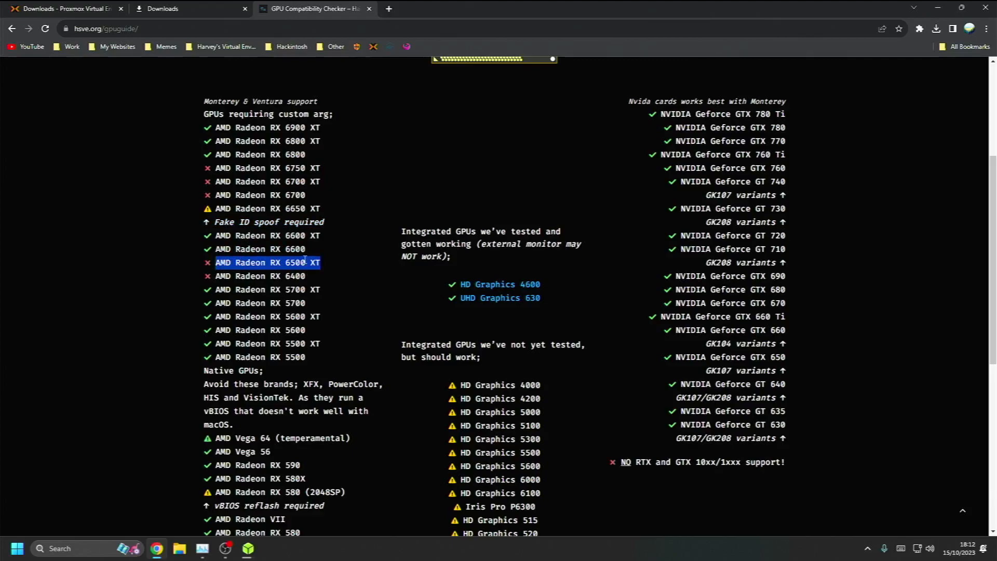
click(319, 264)
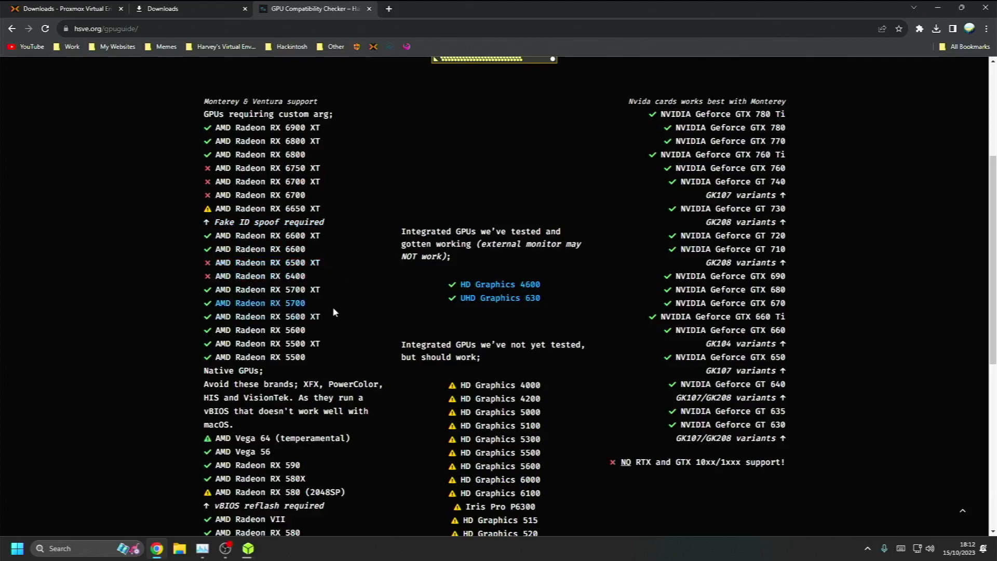
Highlight the NVIDIA Geforce GTX 780 Ti entry and keep browsing the GPU lists
scroll(336, 309, down, 2)
scroll(339, 315, down, 3)
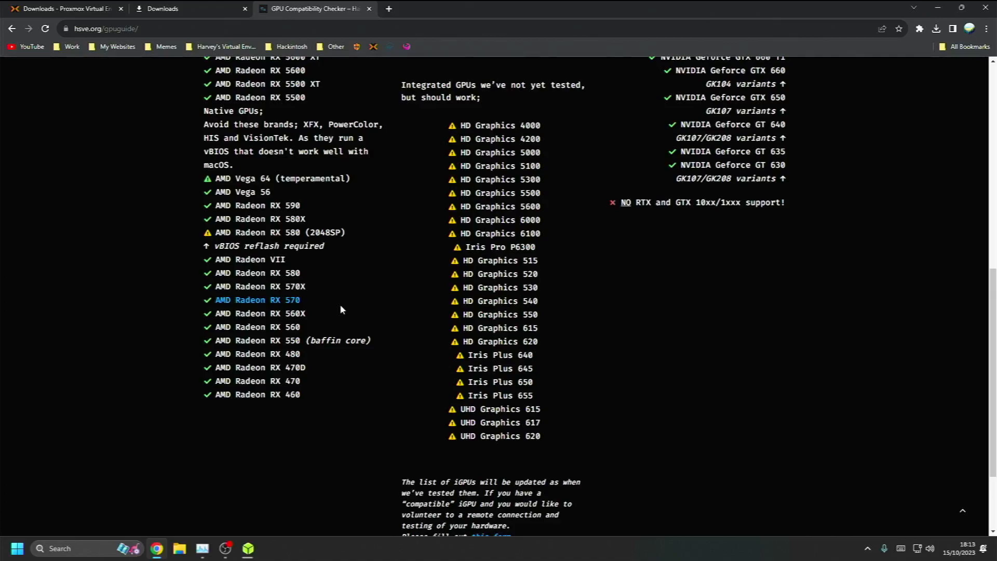
scroll(348, 291, up, 7)
scroll(356, 277, up, 2)
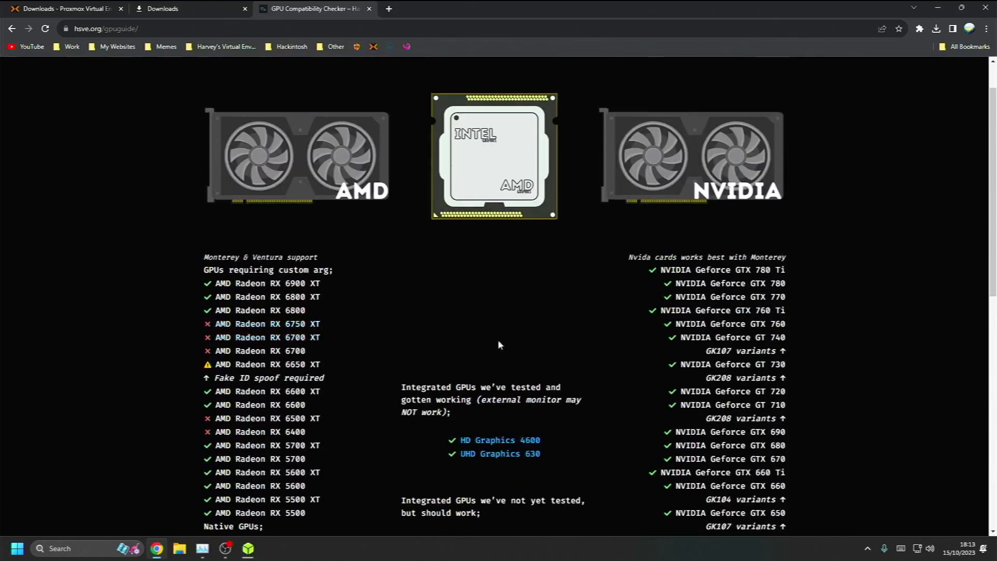
drag(661, 270, 806, 276)
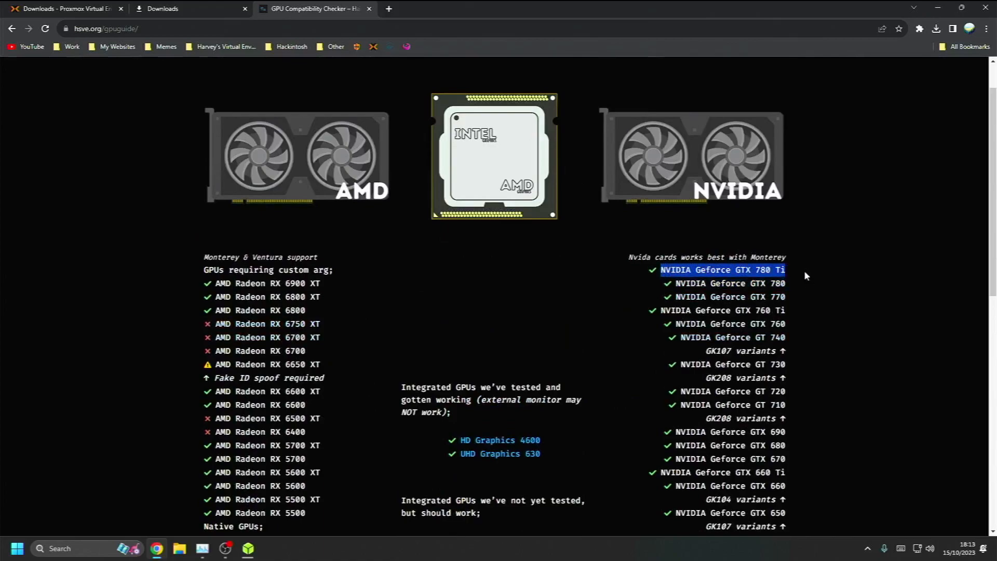
click(794, 270)
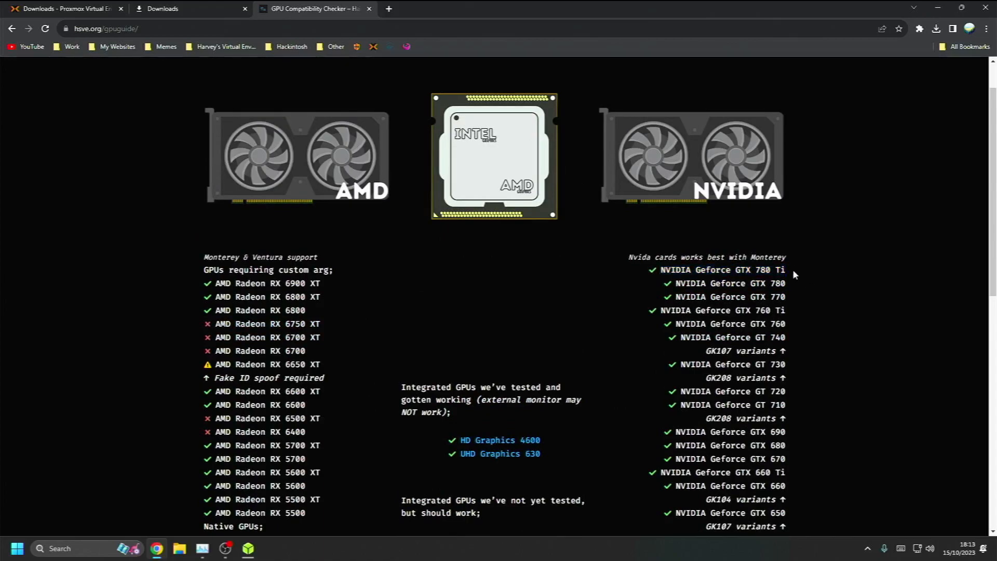
scroll(482, 398, down, 1)
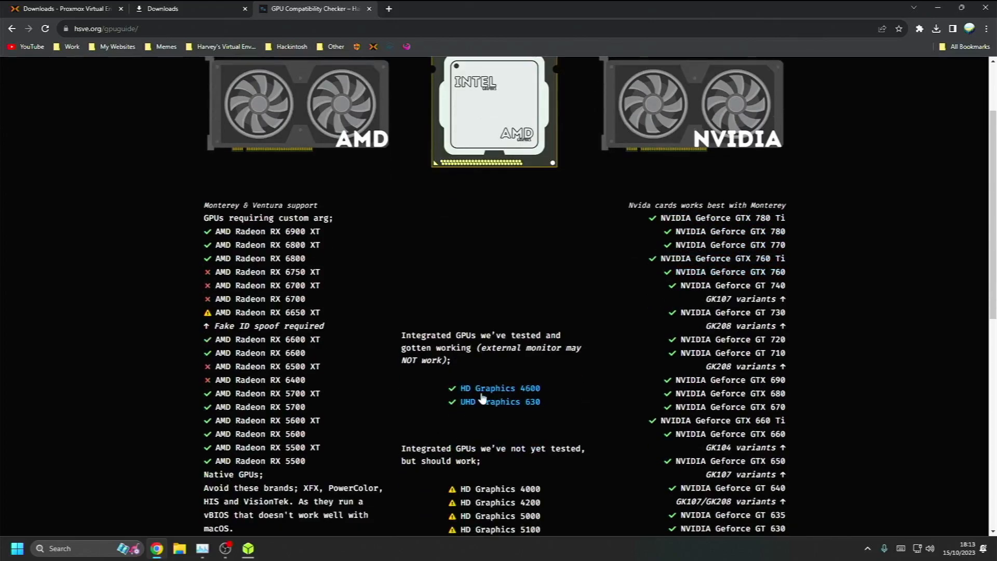
scroll(482, 398, down, 2)
scroll(482, 400, up, 4)
key(super+e)
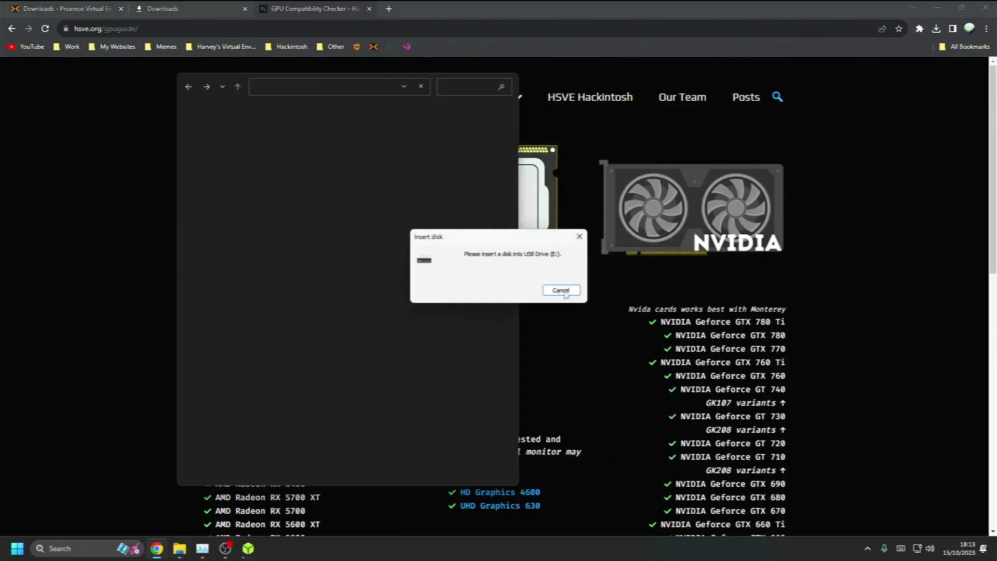
Cancel the Insert disk and Format disk prompts for drive E: and acknowledge the not-accessible error
click(563, 290)
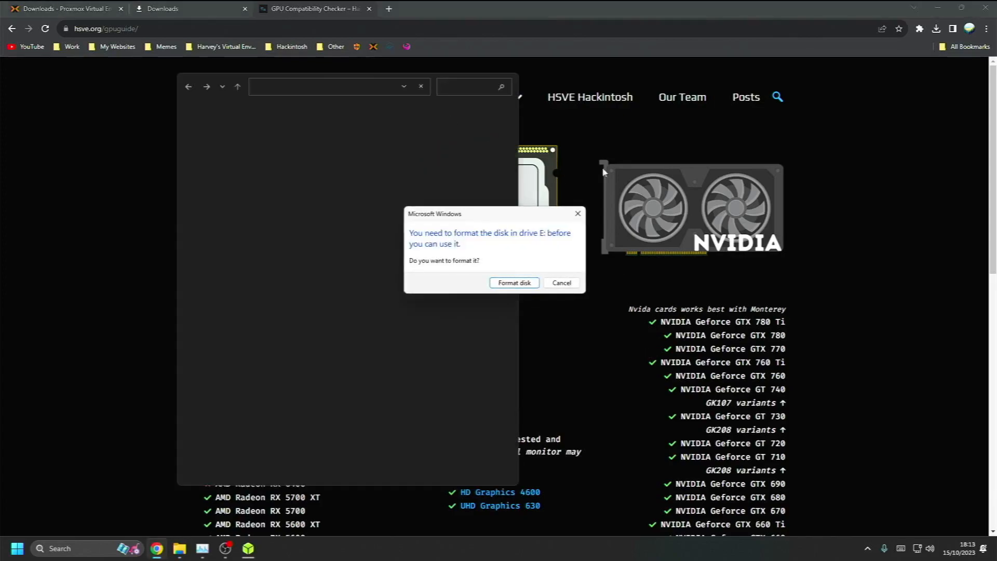
click(564, 283)
click(606, 286)
click(597, 98)
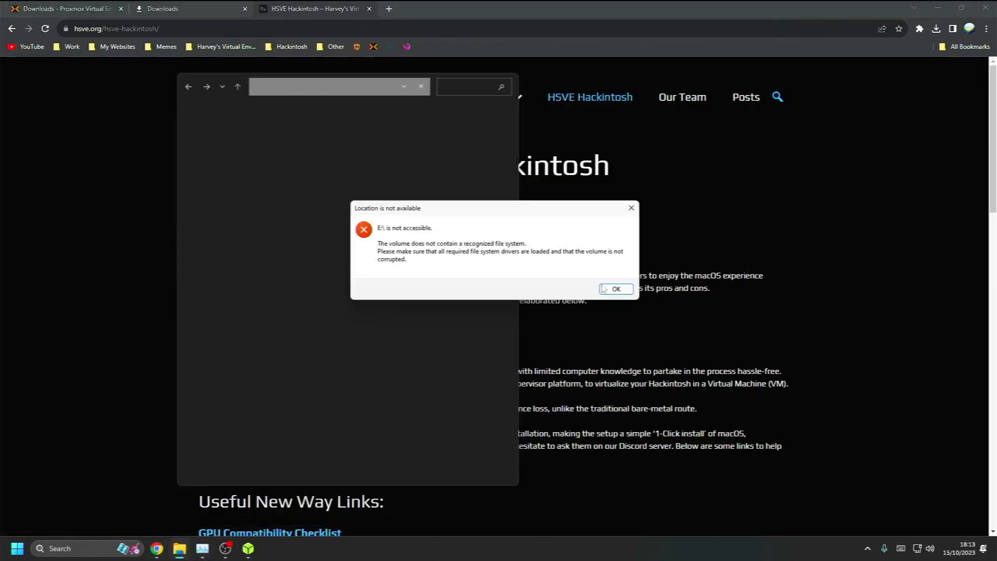
click(604, 289)
scroll(407, 392, down, 3)
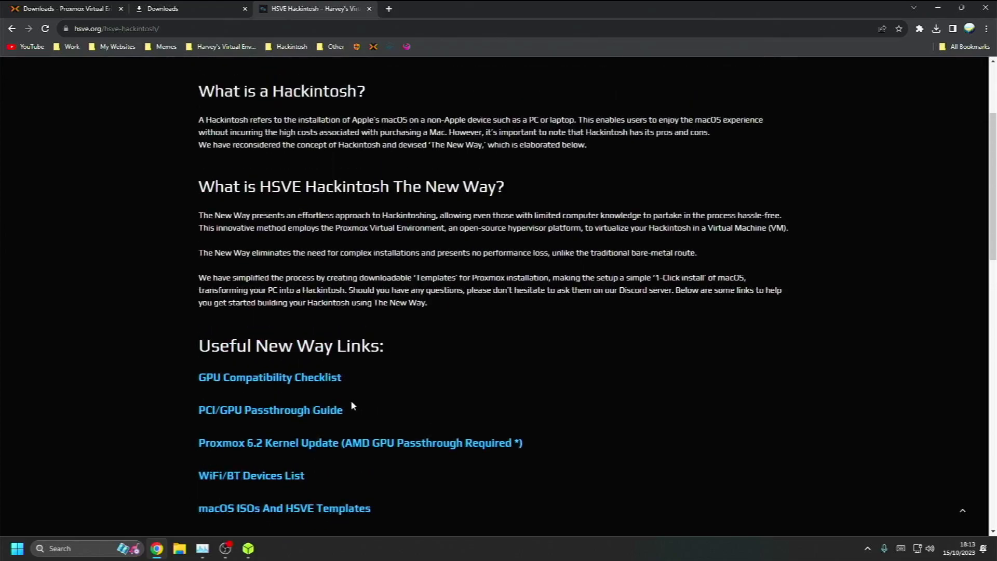
Read the PCI/GPU Passthrough Guide, then return to the HSVE Hackintosh page
scroll(352, 402, down, 2)
click(320, 307)
scroll(524, 291, down, 5)
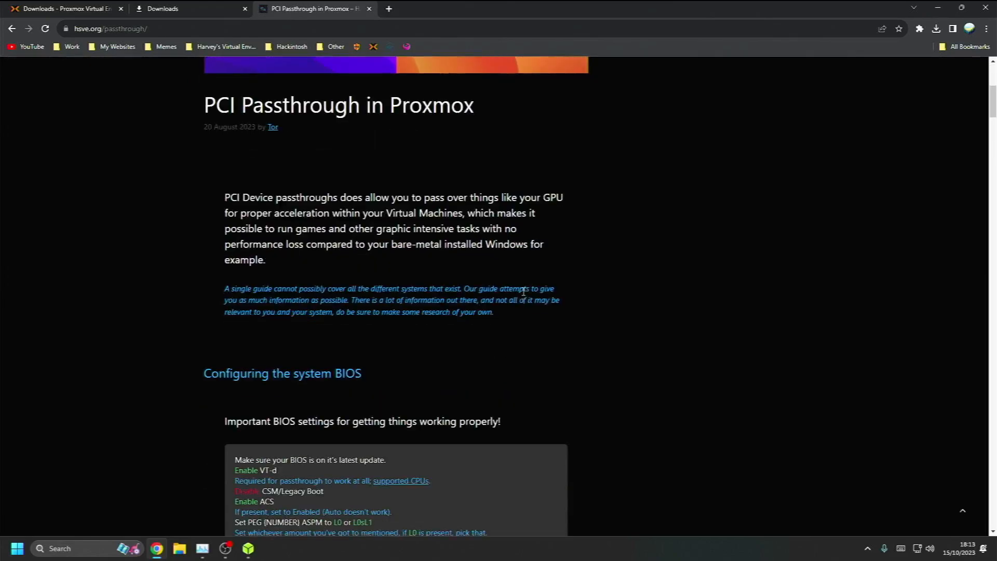
scroll(521, 290, down, 6)
key(alt+Left)
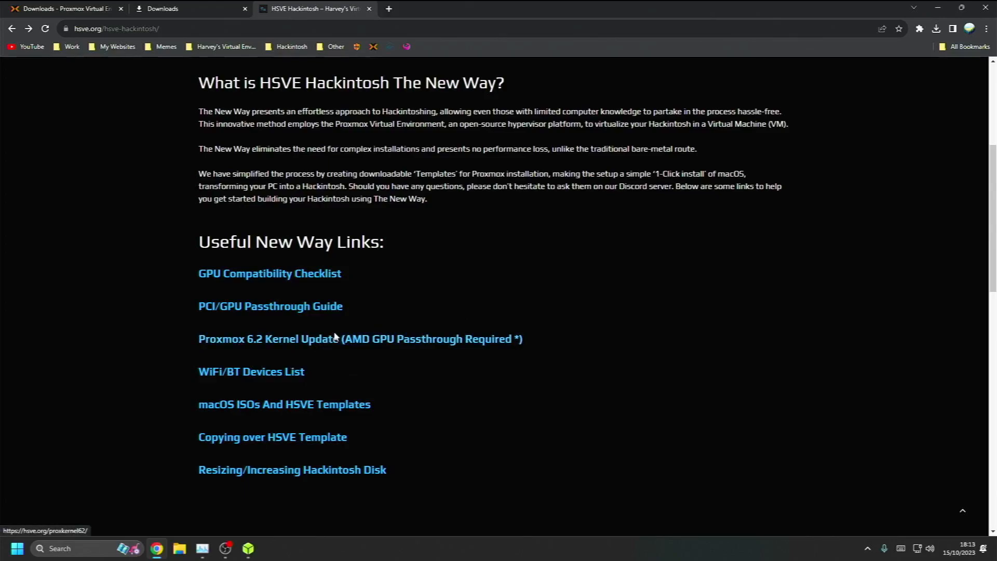
Browse the WiFi/BT Devices List and the FV-HB1200 product listing, then go back
click(238, 376)
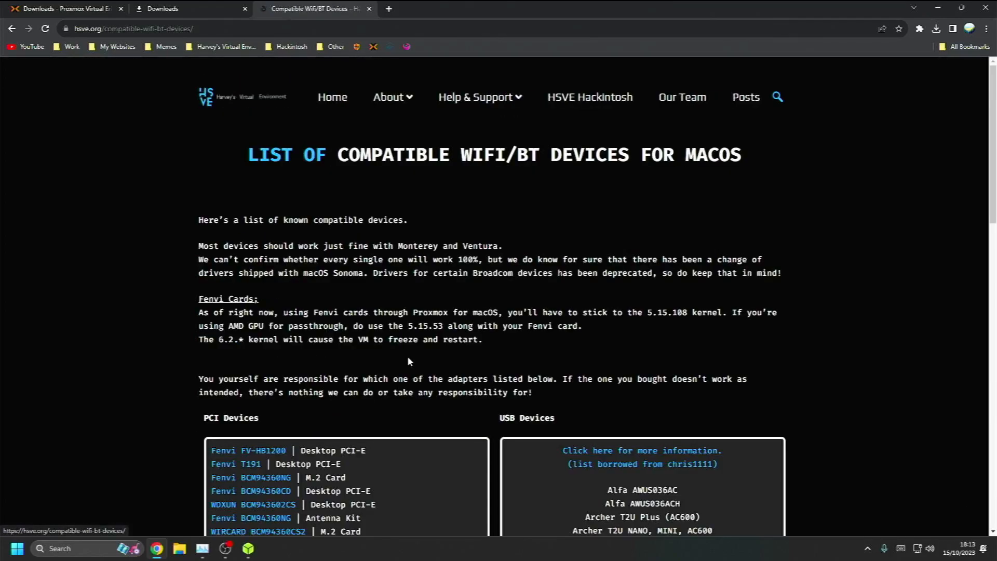
scroll(395, 356, down, 12)
scroll(605, 296, up, 12)
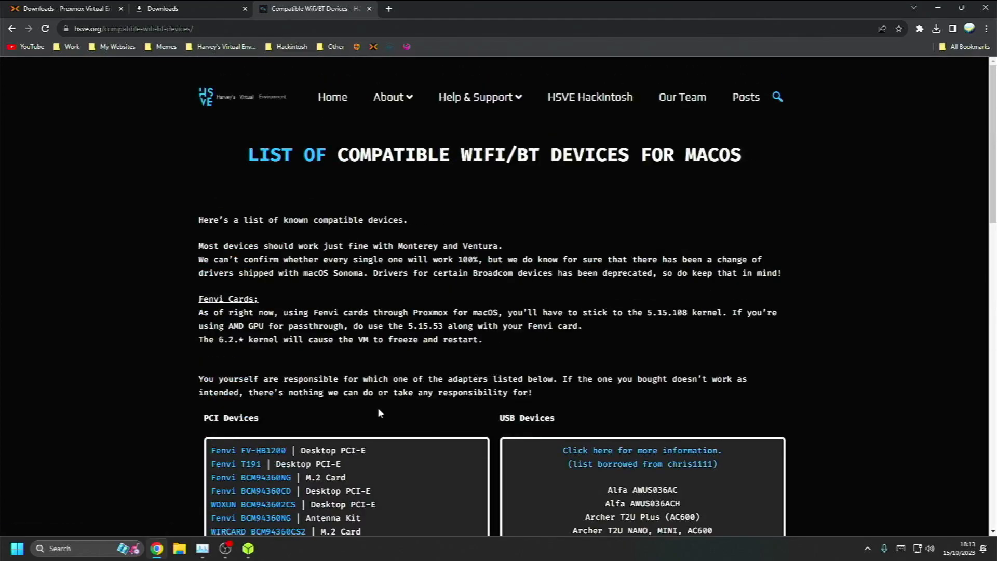
scroll(377, 407, down, 2)
click(249, 353)
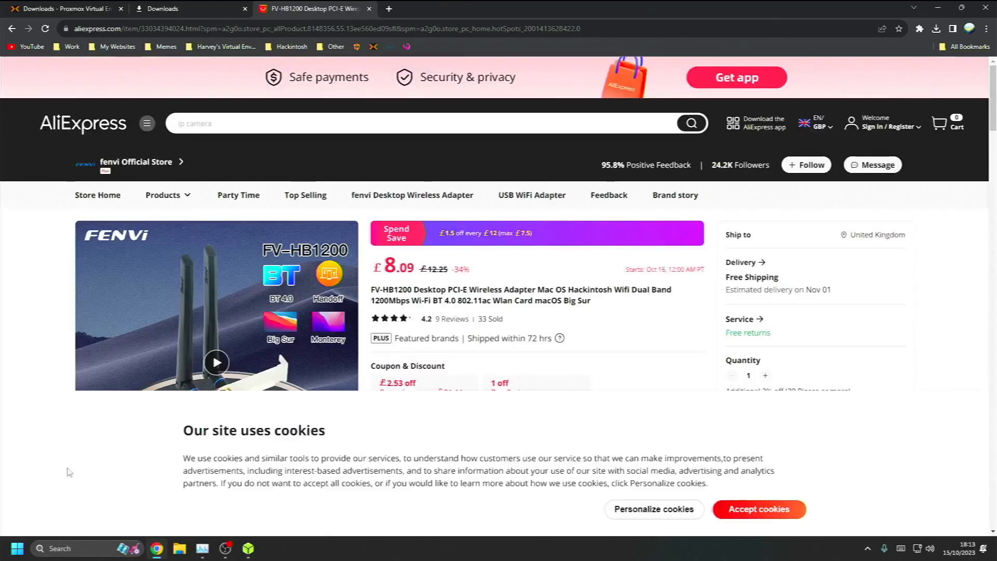
click(759, 509)
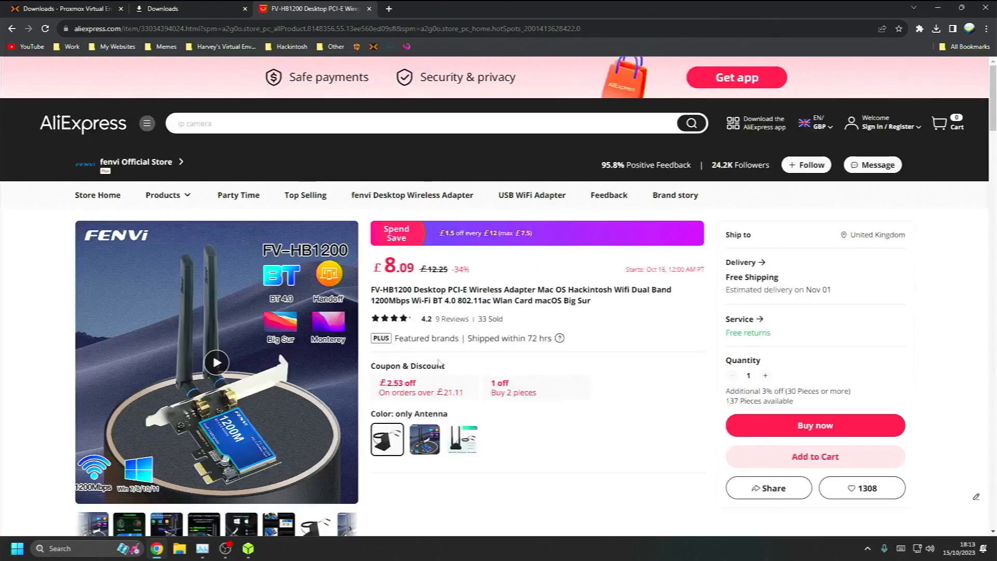
key(alt+Left)
key(alt+Left)
Glance at the macOS ISOs And HSVE Templates page, then bring balenaEtcher to the front
scroll(472, 358, down, 1)
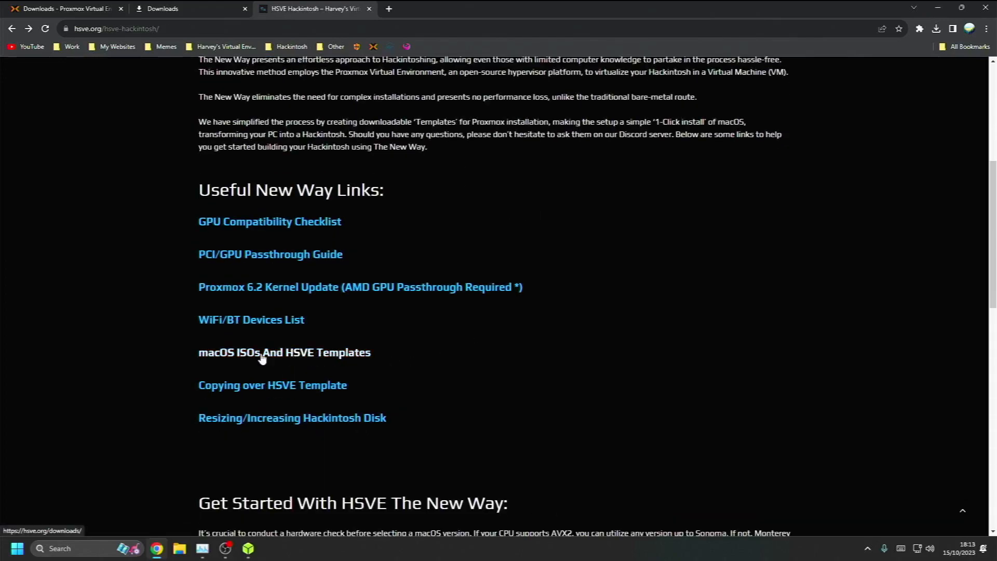
click(316, 353)
key(alt+Left)
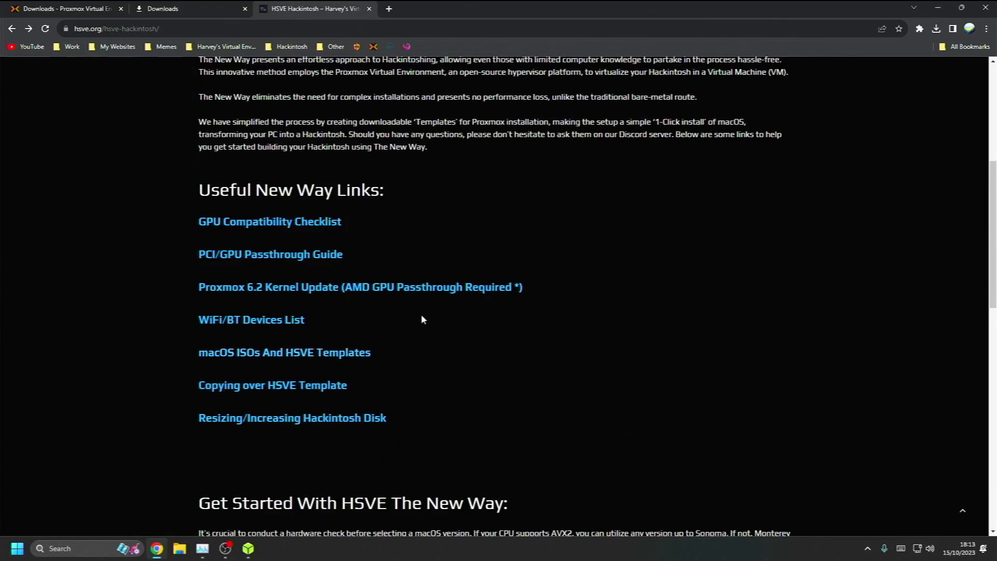
scroll(373, 333, down, 1)
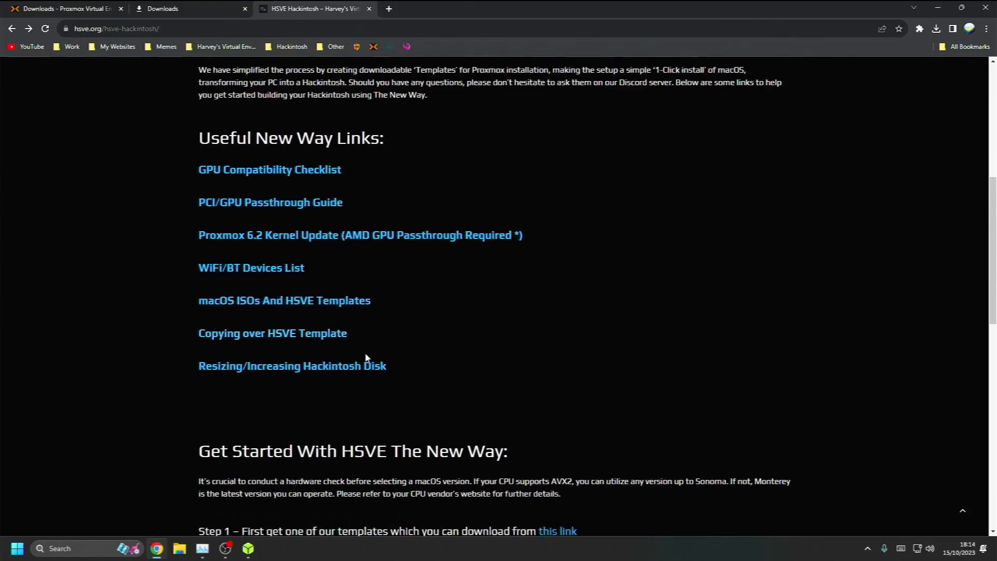
click(249, 548)
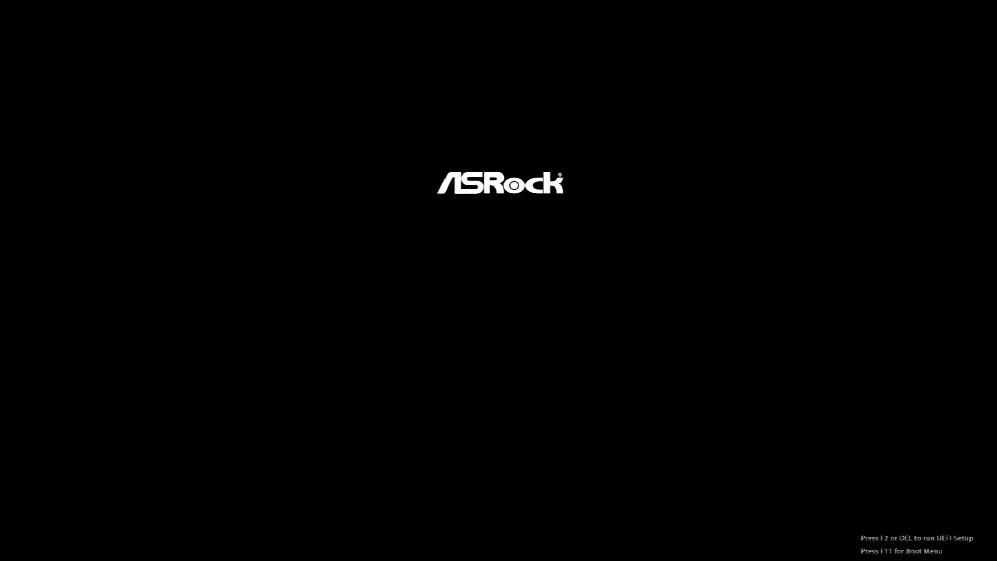
Press F2 at the ASRock splash to reach the UEFI Main page (B450 Pro4, Ryzen 7 2700X)
key(F2)
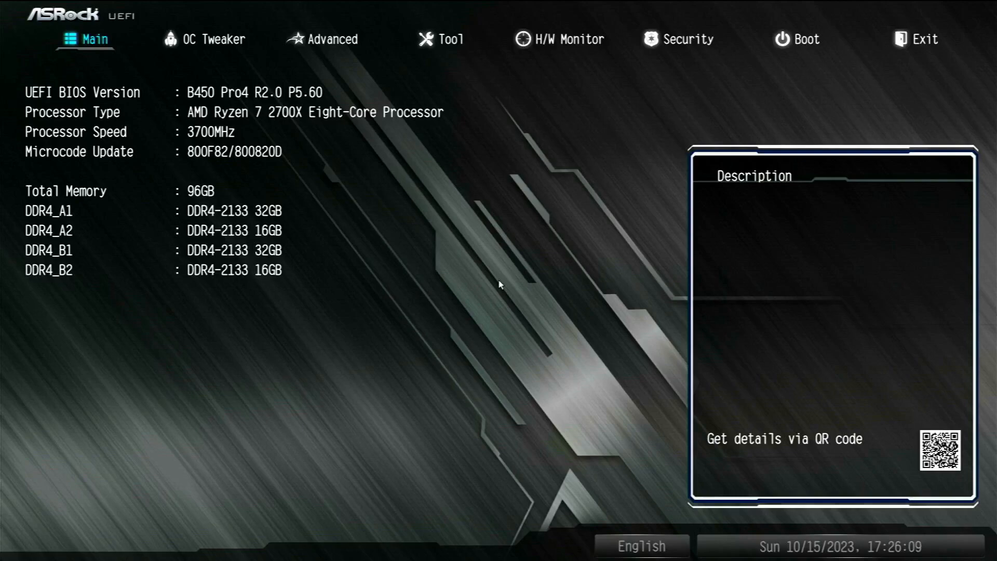
Browse the UEFI tabs from Main through OC Tweaker and Advanced to Tool
key(Right)
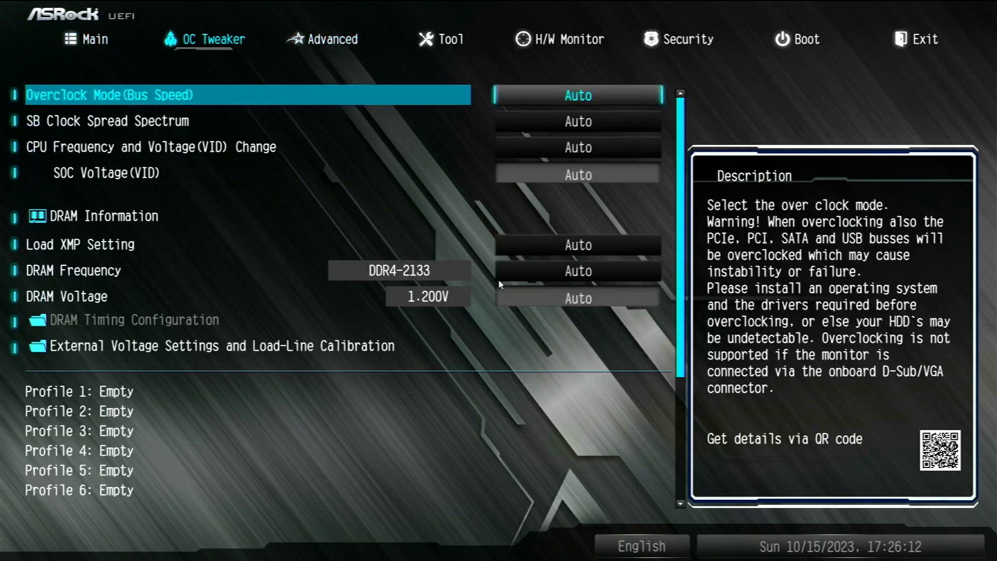
key(Left)
key(Right)
key(Left)
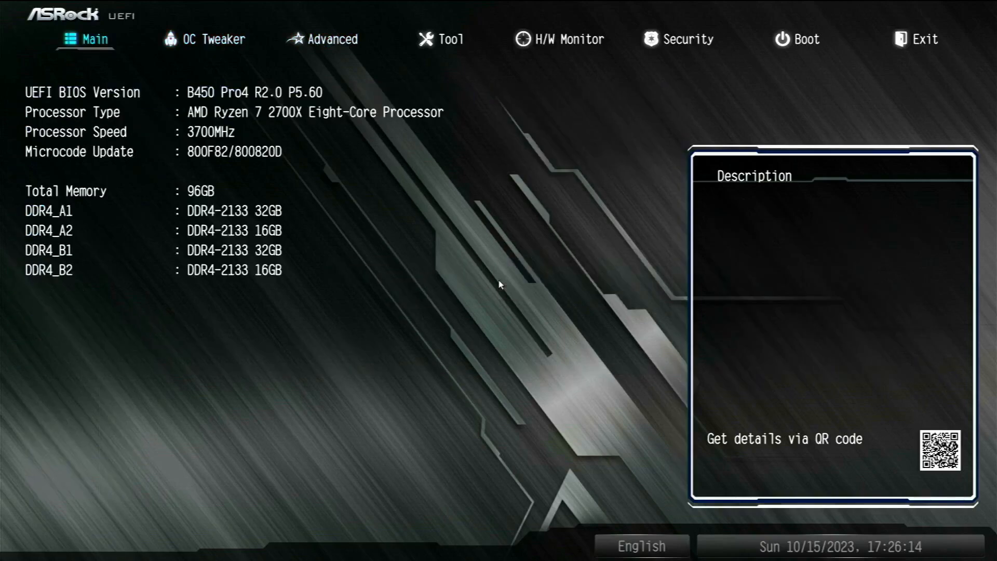
key(Right)
key(Right)
key(Left)
key(Right)
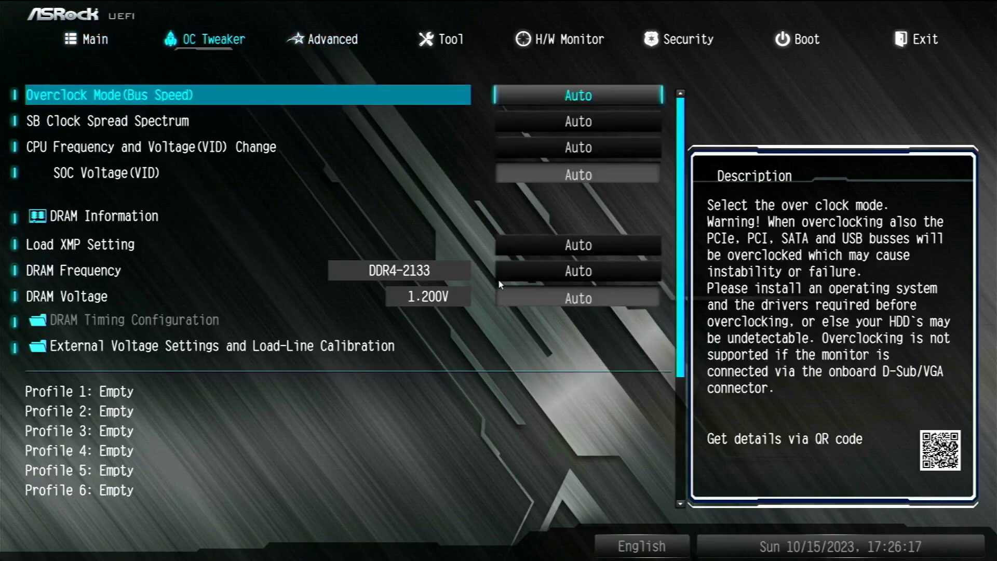
key(Right)
key(Right)
key(Right)
key(Right)
On the Exit page, bring up and close the Load UEFI Defaults confirmation
key(Right)
key(Right)
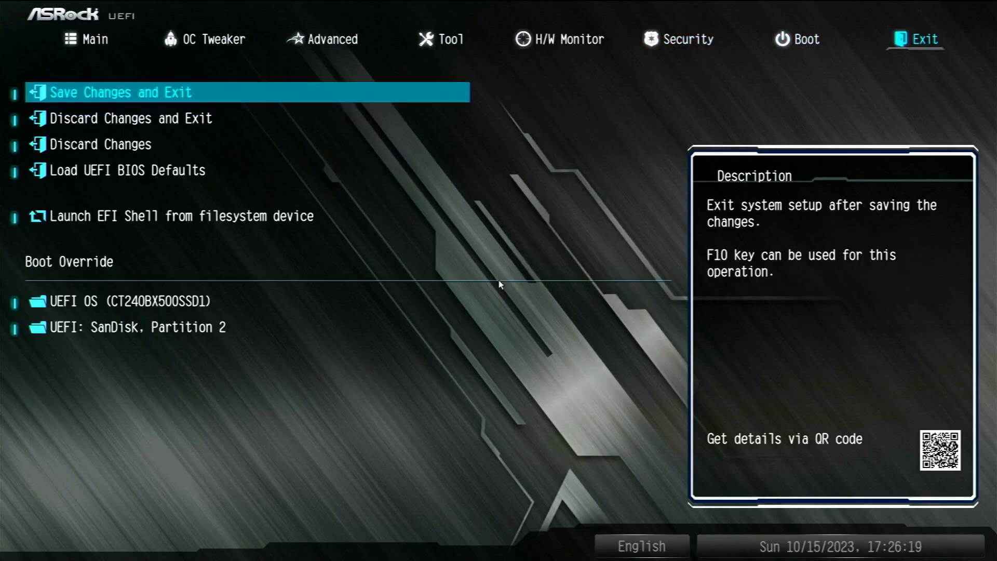
key(Down)
key(Down)
key(Down)
key(Up)
key(Down)
key(Return)
key(Return)
key(Left)
Choose Save Changes and Exit and confirm it
key(Right)
key(Down)
key(Up)
key(Up)
key(Up)
key(Up)
key(Return)
key(Right)
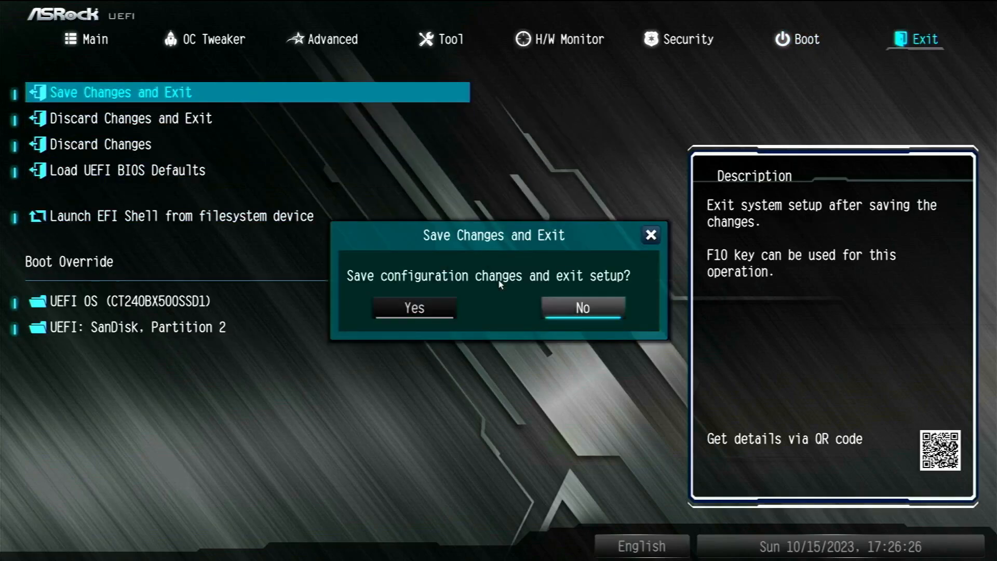
key(Left)
key(Return)
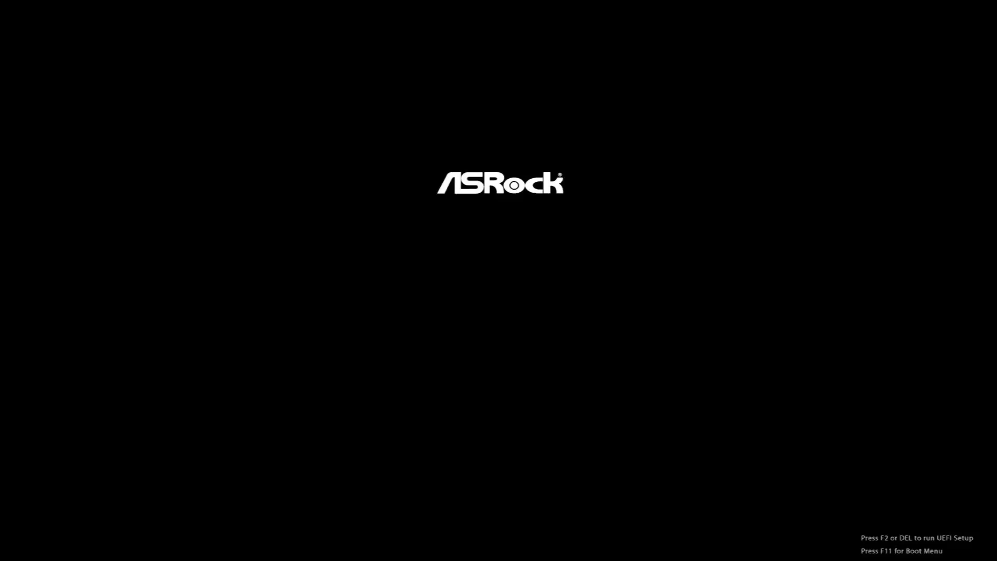
Review the Advanced CPU Configuration settings: SVM Mode, SMT Mode and fTPM
key(Right)
key(Right)
key(Left)
key(Left)
key(Right)
key(Right)
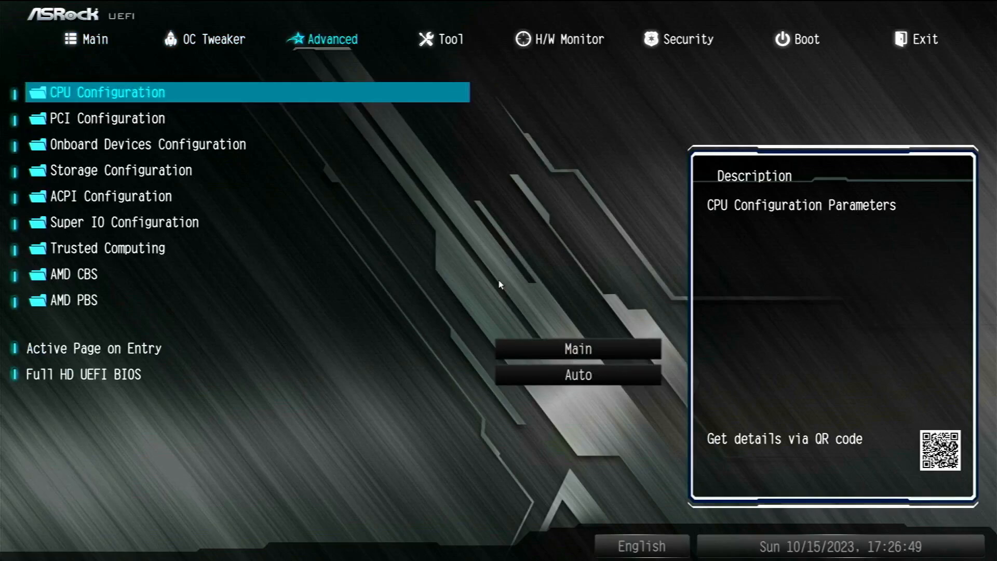
key(Return)
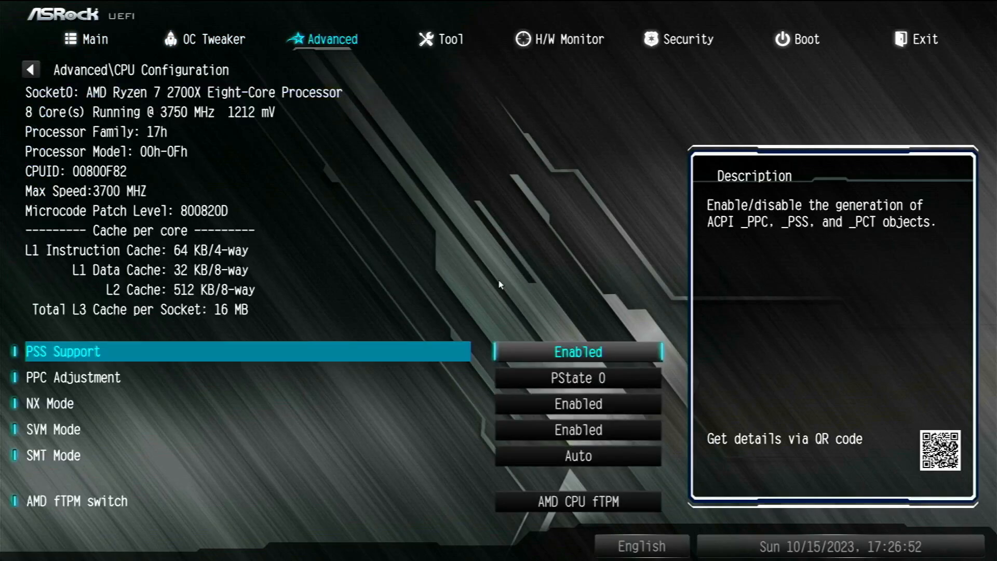
key(Down)
key(Down)
key(Down)
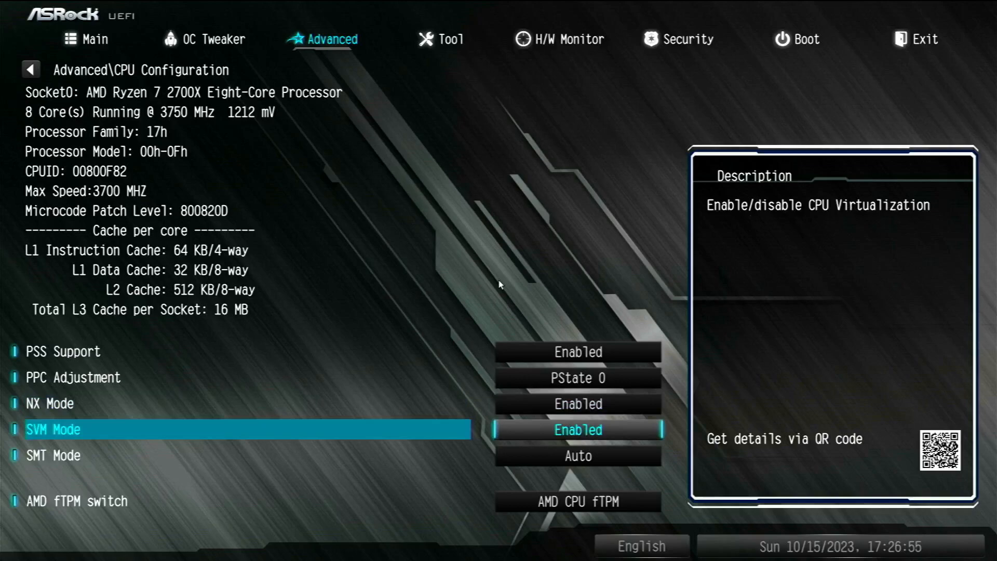
key(Down)
key(Down)
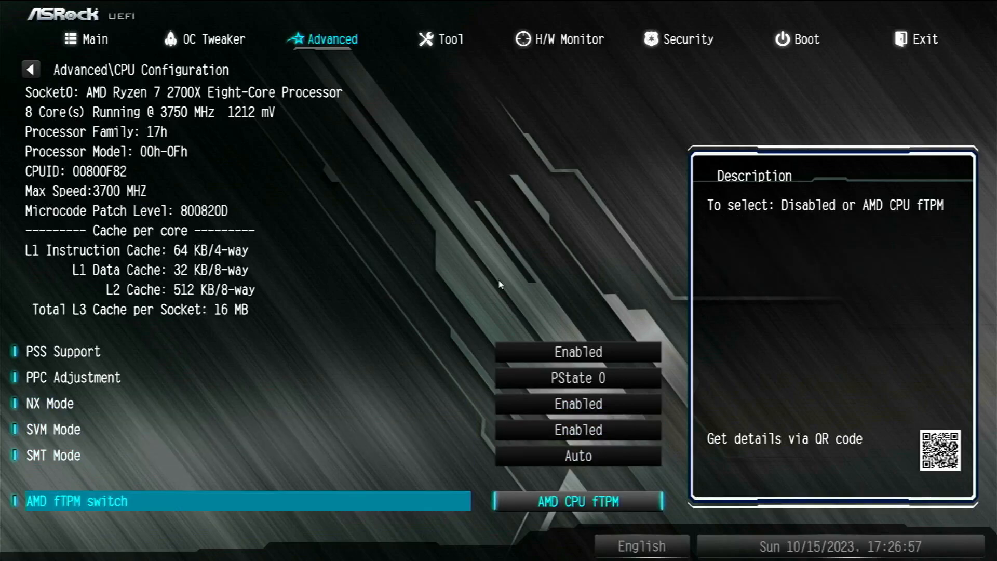
key(Escape)
Review the PCI Configuration and Onboard Devices Configuration settings
key(Down)
key(Return)
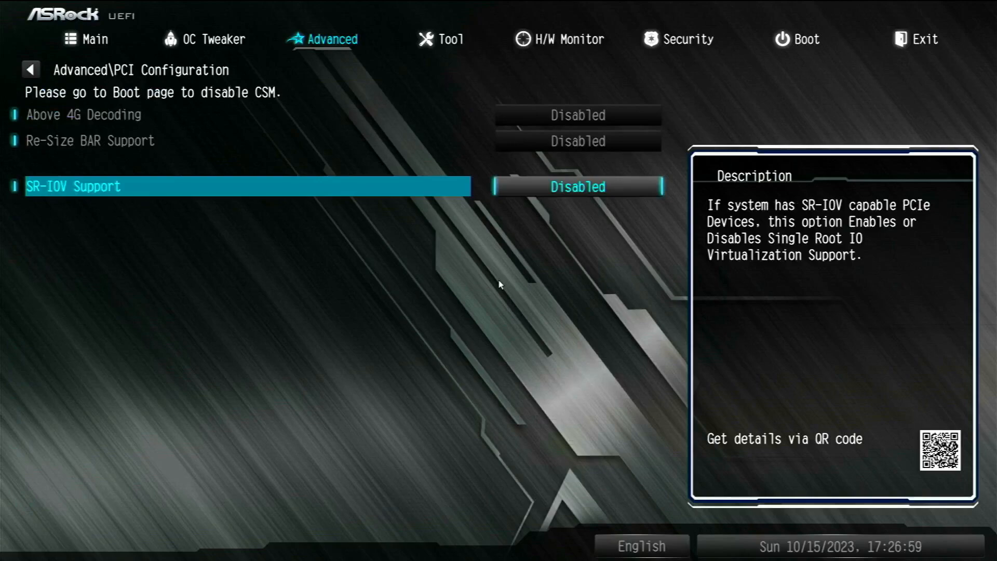
key(Escape)
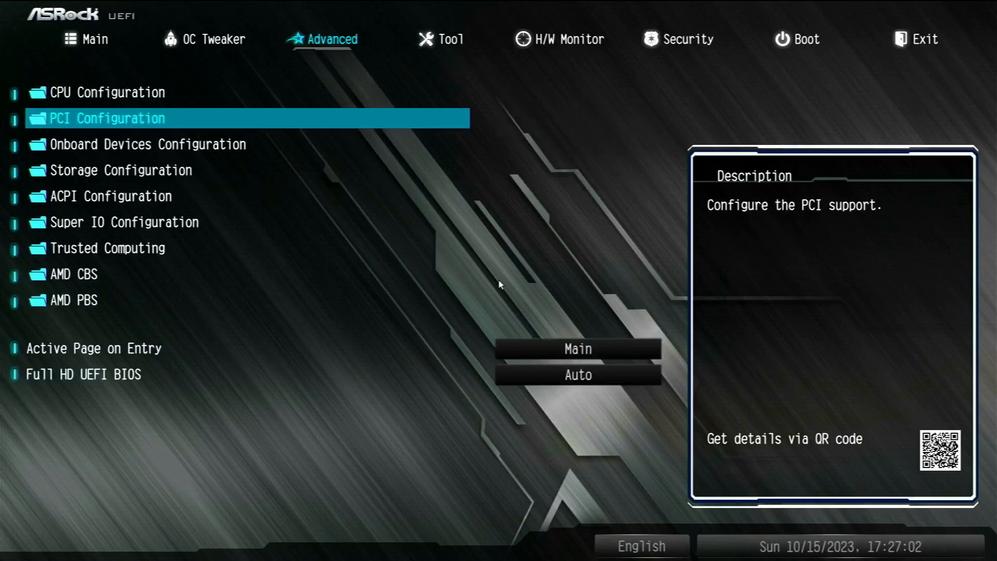
key(Down)
key(Return)
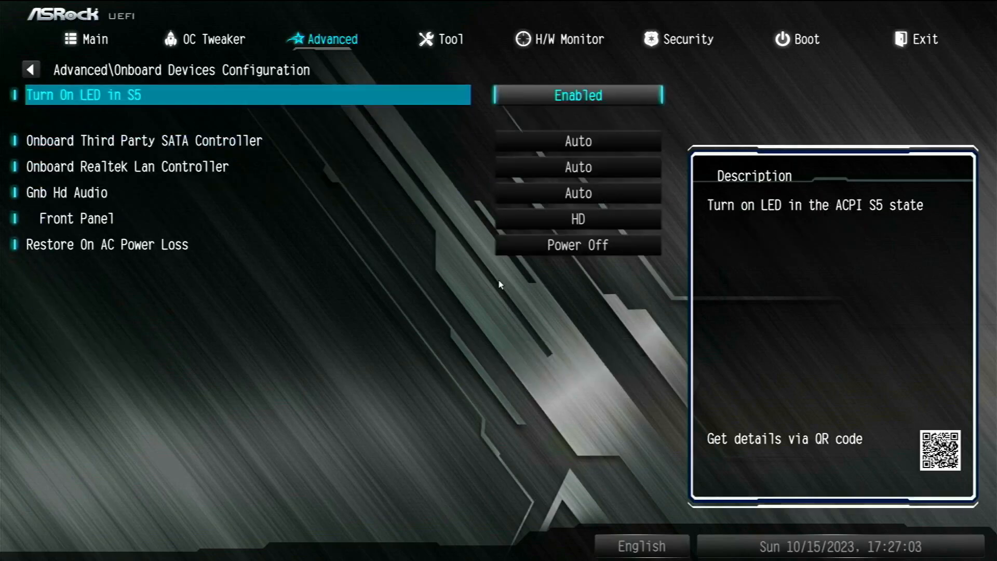
key(Down)
Review the Storage Configuration and ACPI Configuration pages
key(Down)
key(Down)
key(Down)
key(Escape)
key(Down)
key(Return)
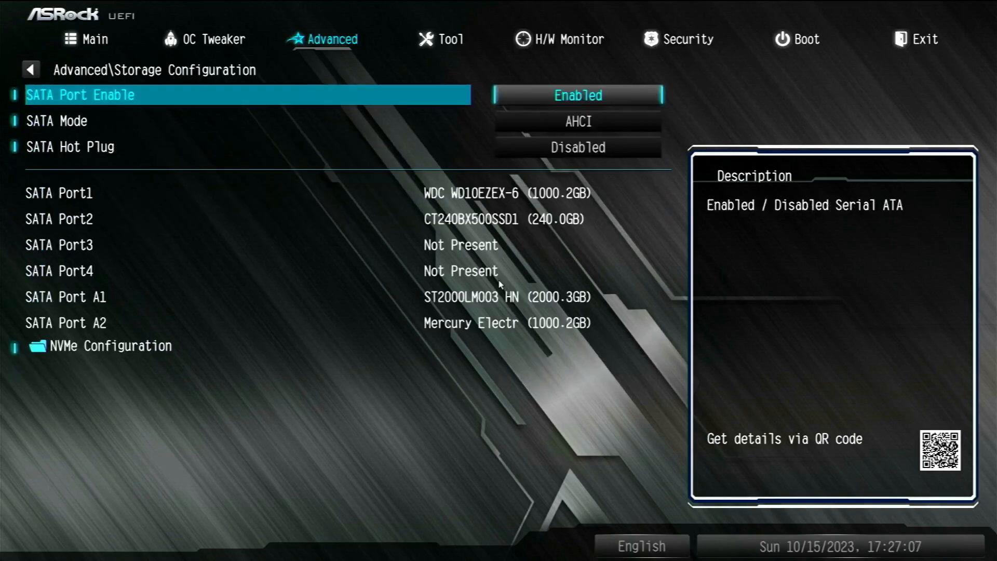
key(Escape)
key(Down)
key(Return)
key(Escape)
key(Down)
key(Down)
key(Down)
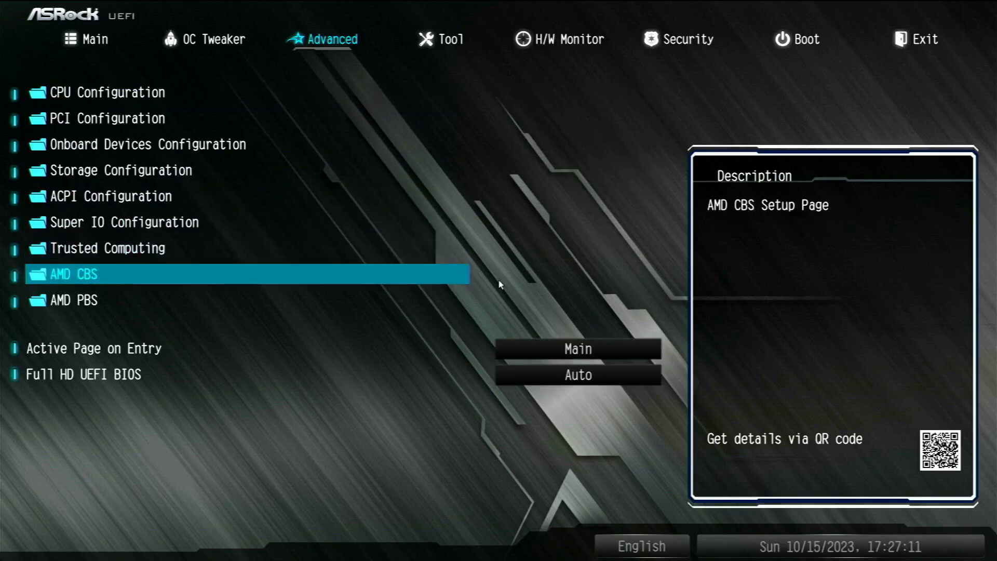
Look over the AMD CBS CPU Common Options, including Global C-state Control
key(Return)
key(Return)
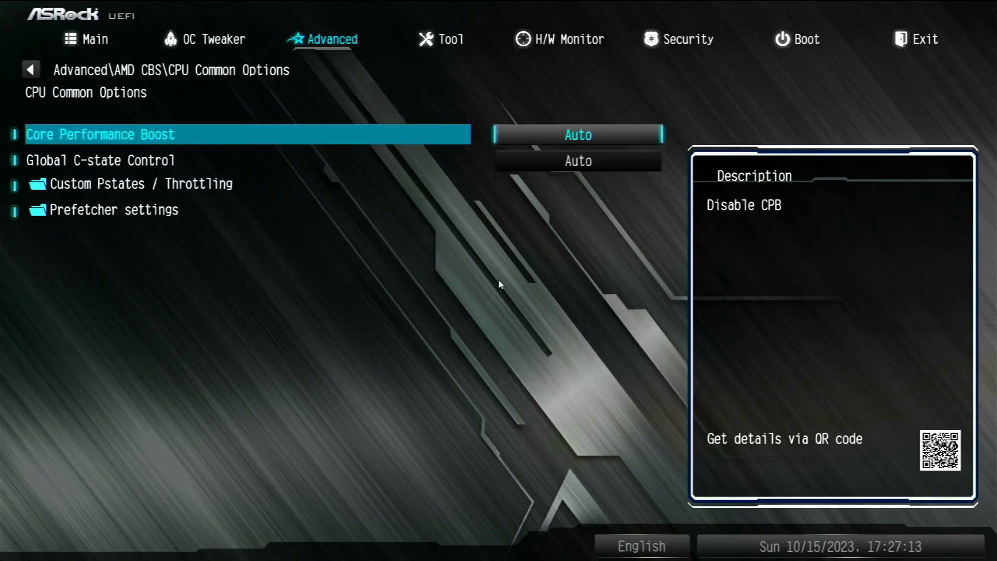
key(Down)
key(Down)
key(Down)
key(Up)
key(Up)
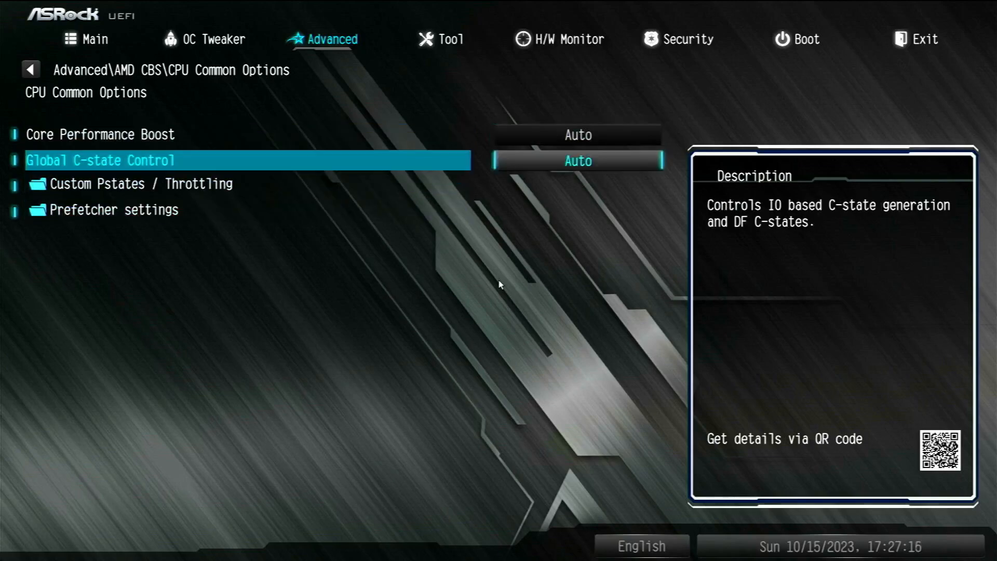
key(Escape)
Set ACS Enable to Enable under AMD CBS NBIO Common Options
key(Down)
key(Return)
key(Down)
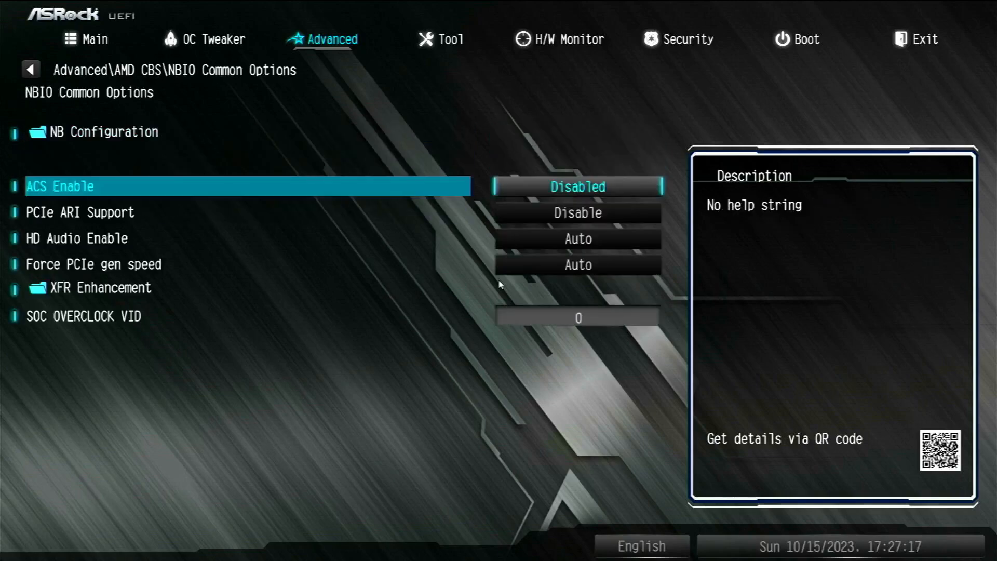
key(Return)
key(Up)
key(Up)
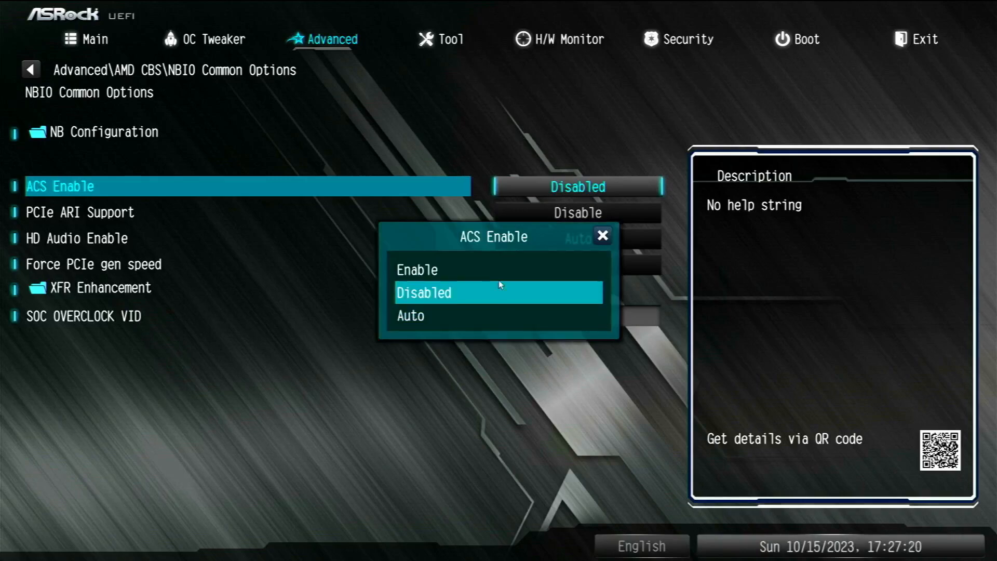
key(Return)
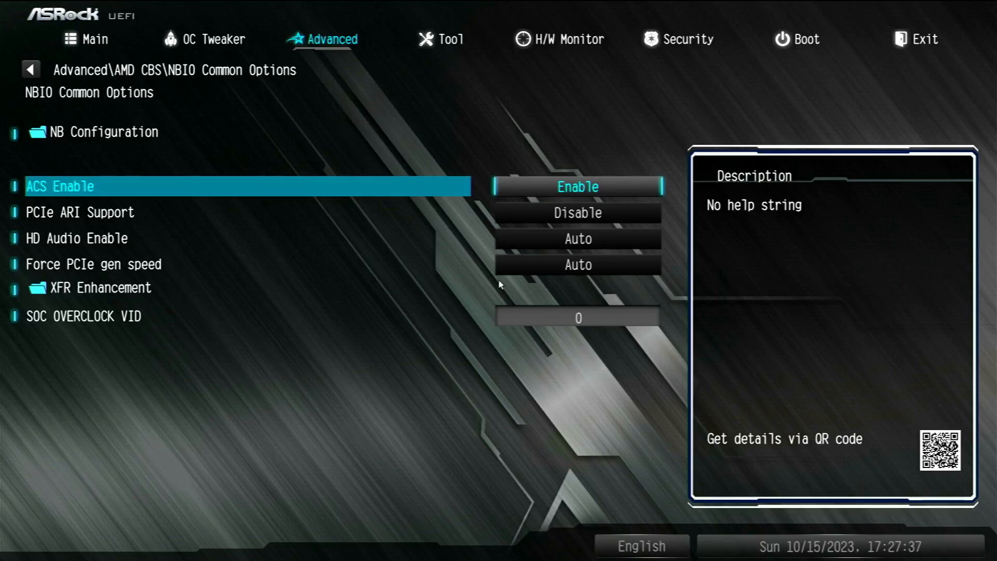
Set CSM to Disabled on the Boot page
key(Left)
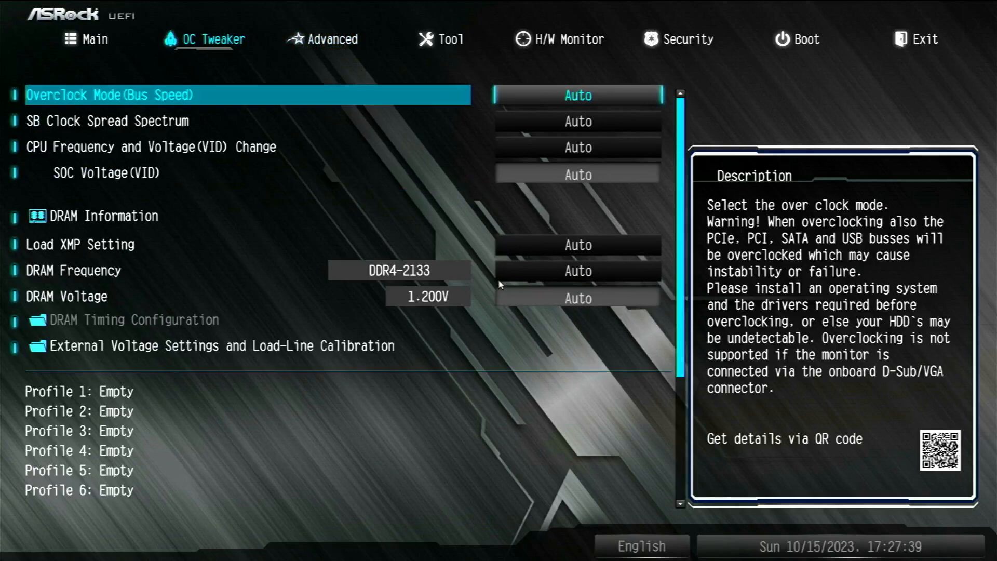
key(Right)
key(Right)
key(Right)
key(Right)
key(Right)
key(Right)
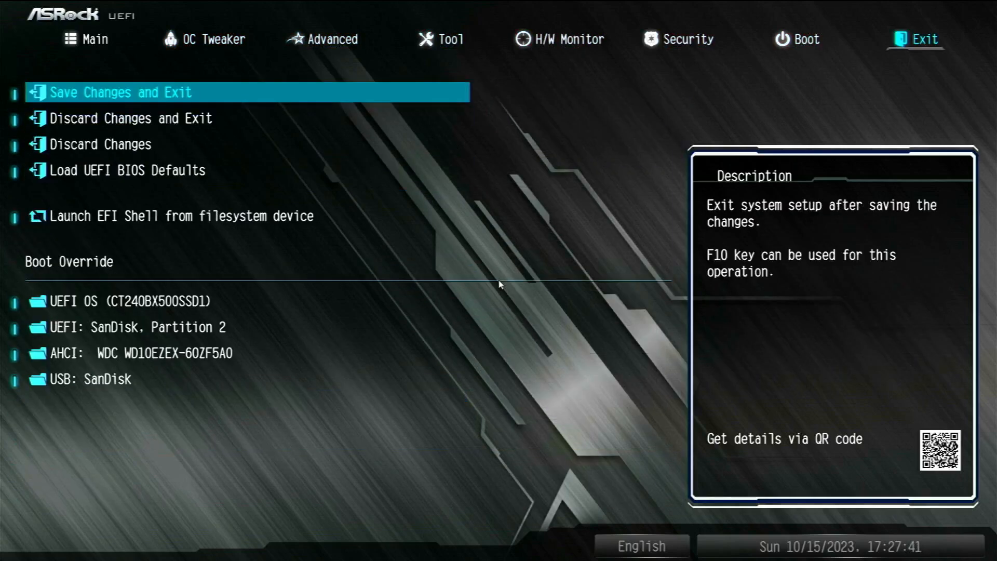
key(Left)
key(Down)
key(Down)
key(Down)
key(Down)
key(Down)
key(Down)
key(Down)
key(Down)
key(Down)
key(Down)
key(Down)
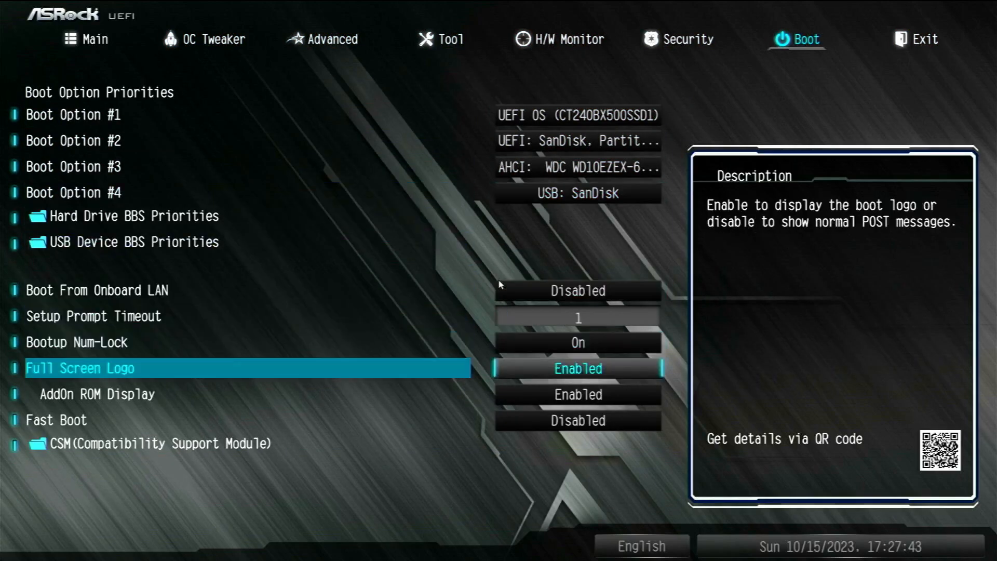
key(Return)
key(Return)
key(Up)
key(Return)
key(Escape)
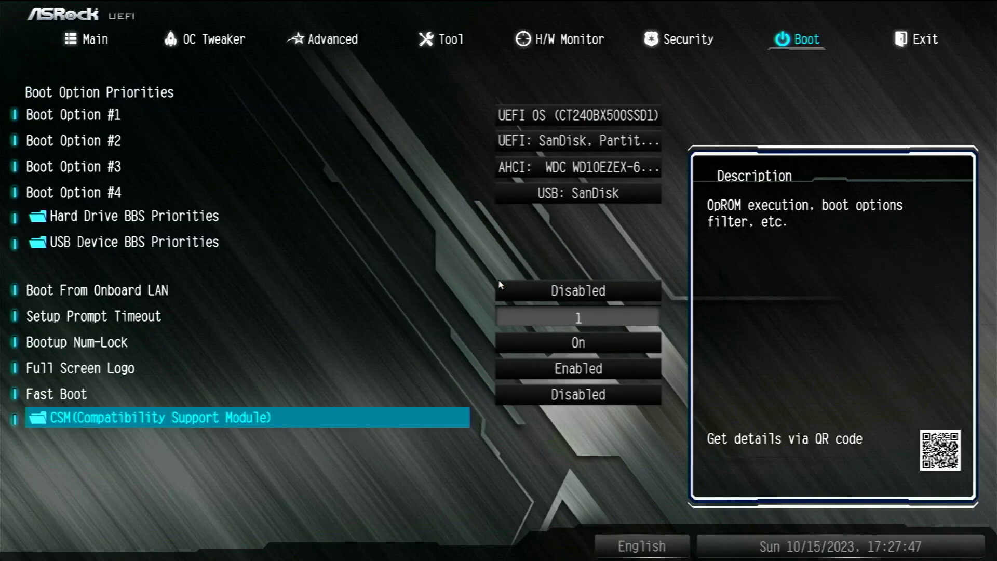
Enable Above 4G Decoding under Advanced > PCI Configuration
key(Left)
key(Left)
key(Left)
key(Left)
key(Up)
key(Up)
key(Up)
key(Up)
key(Up)
key(Up)
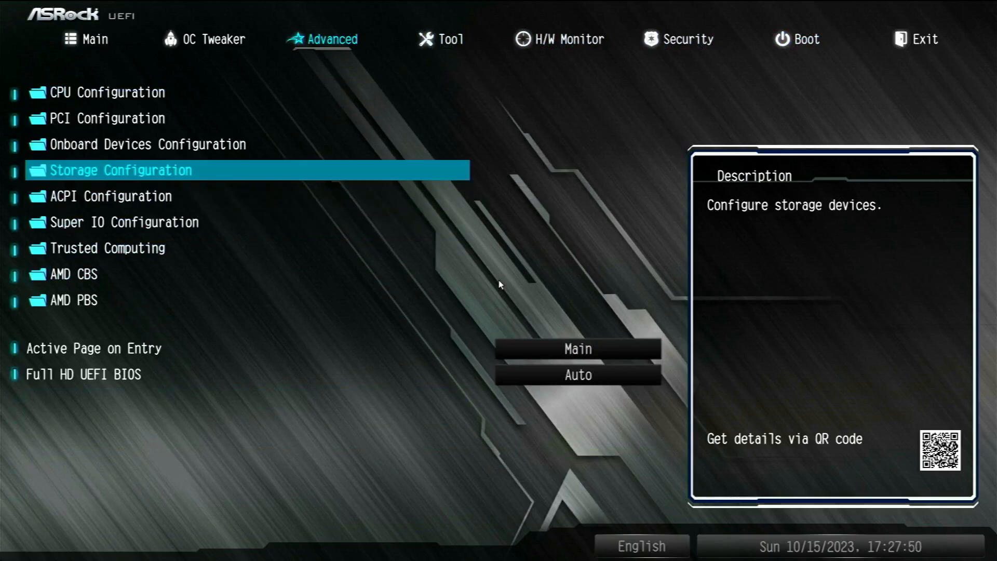
key(Return)
key(Return)
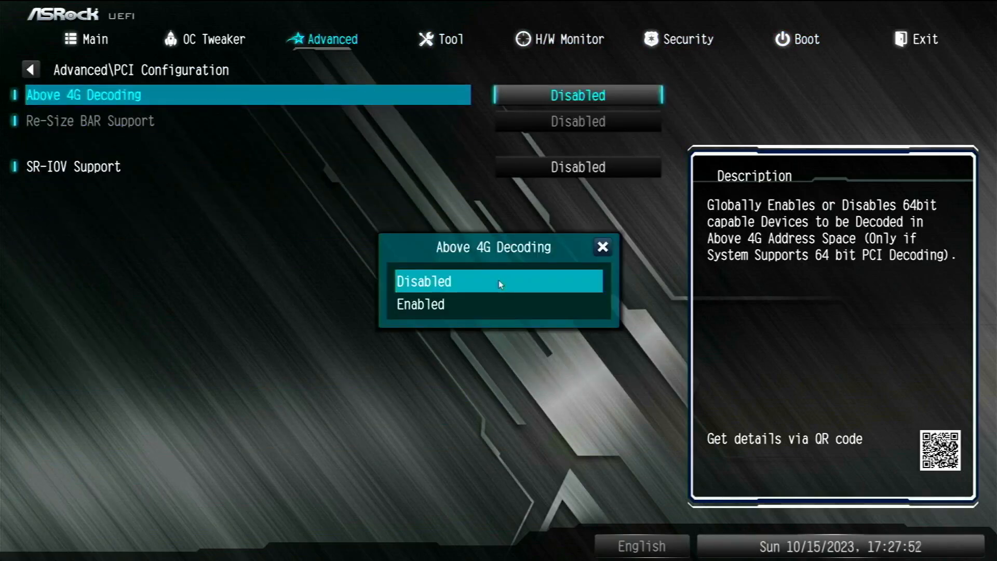
key(Down)
key(Up)
key(Return)
key(Return)
key(Down)
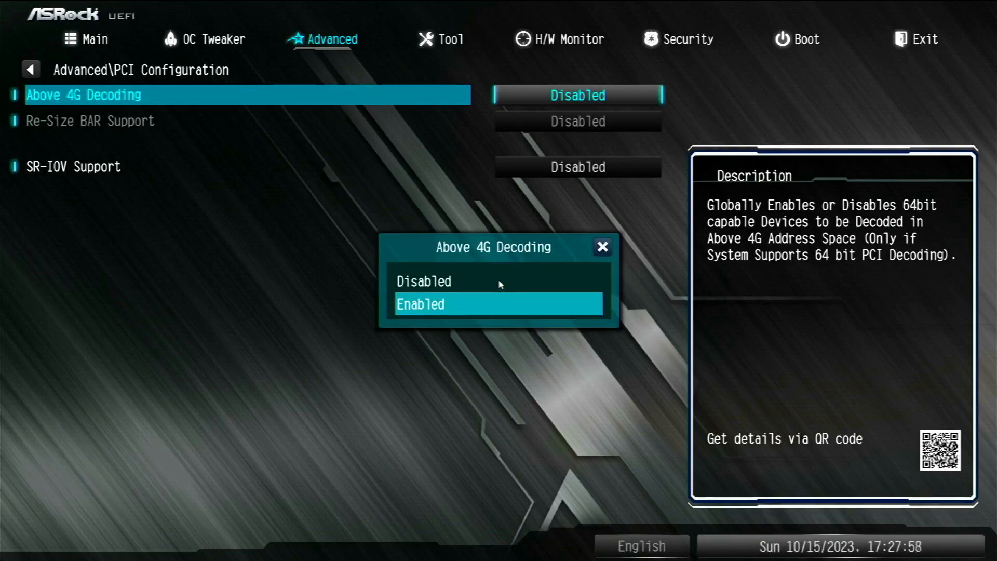
key(Return)
key(Down)
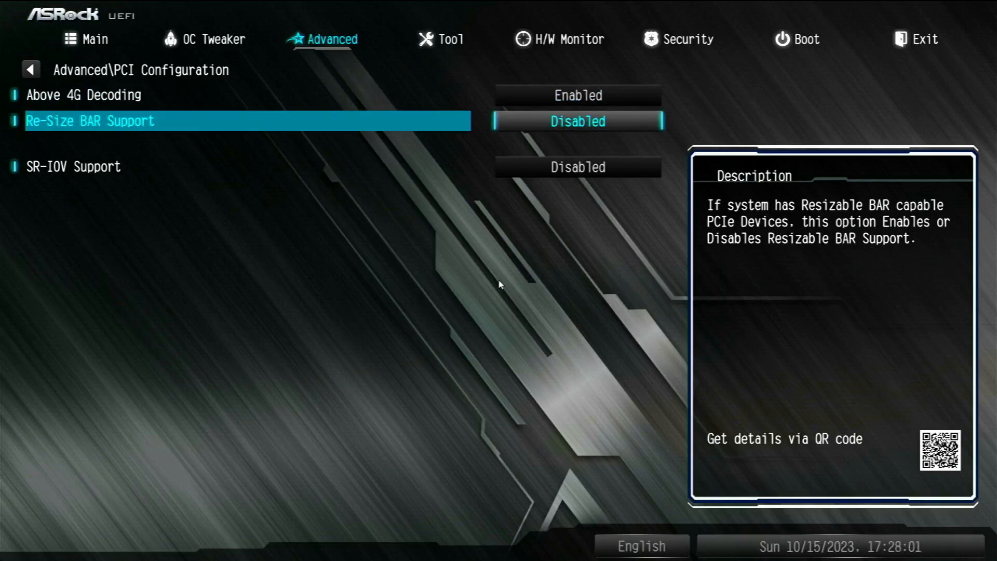
key(Escape)
Enable IOMMU under AMD CBS > NBIO Common Options > NB Configuration
key(Down)
key(Down)
key(Down)
key(Down)
key(Down)
key(Down)
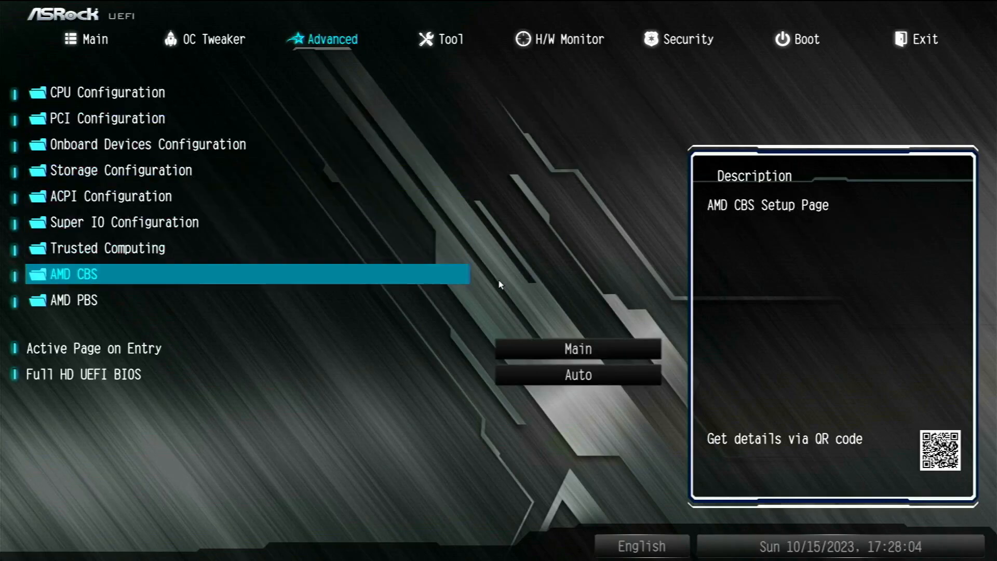
key(Return)
key(Down)
key(Return)
key(Down)
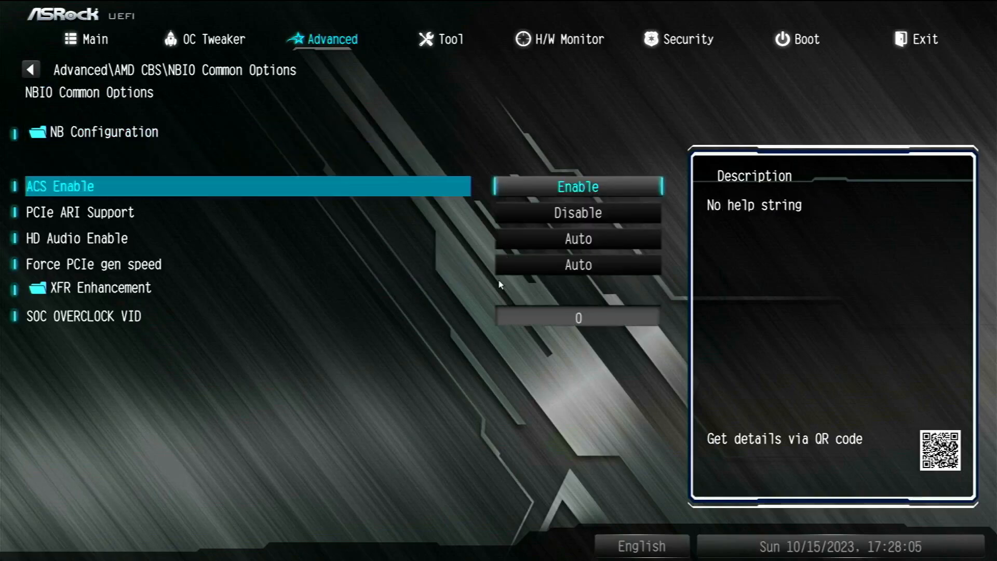
key(Up)
key(Return)
key(Return)
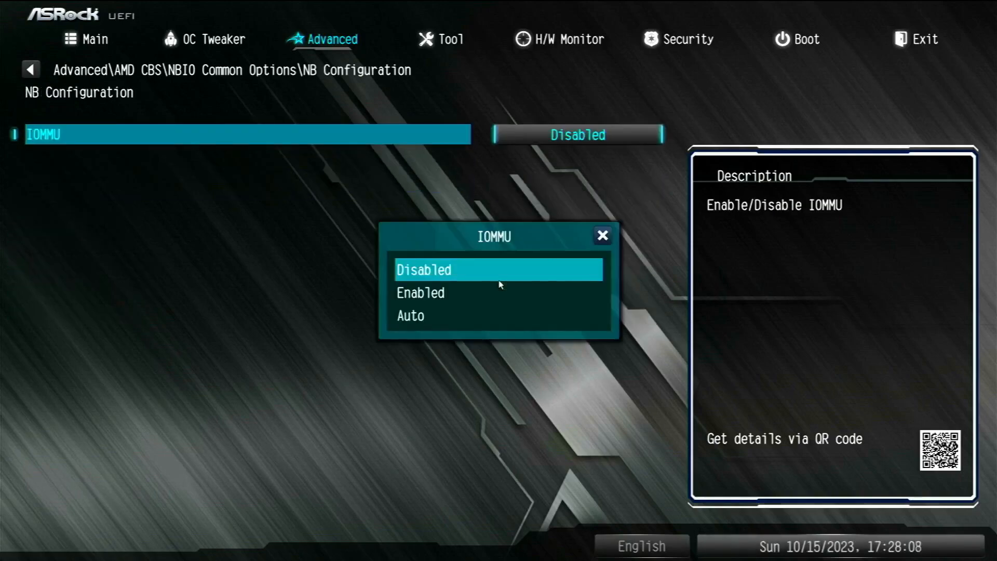
key(Down)
key(Return)
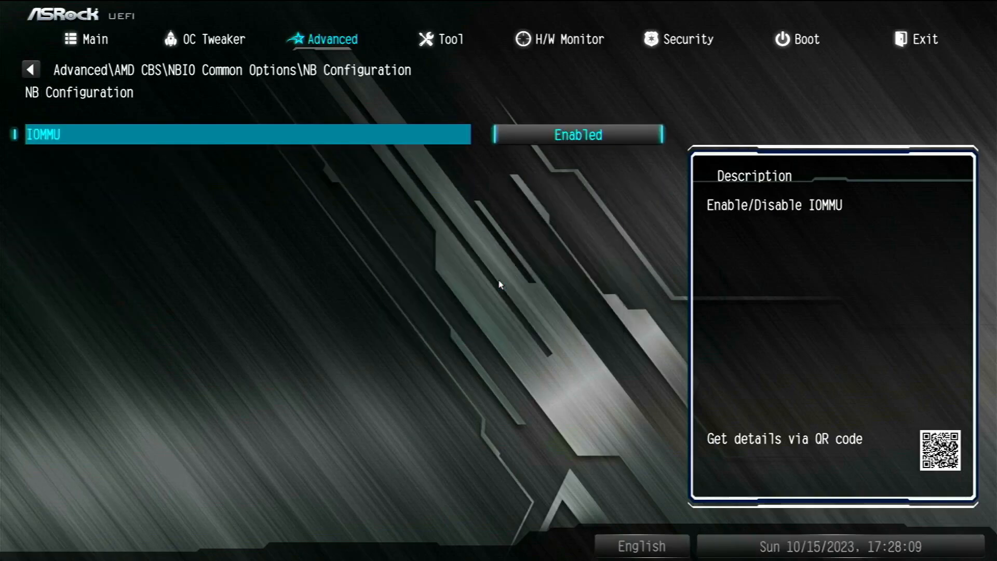
key(Escape)
key(Down)
key(Down)
key(Down)
key(Down)
key(Up)
key(Up)
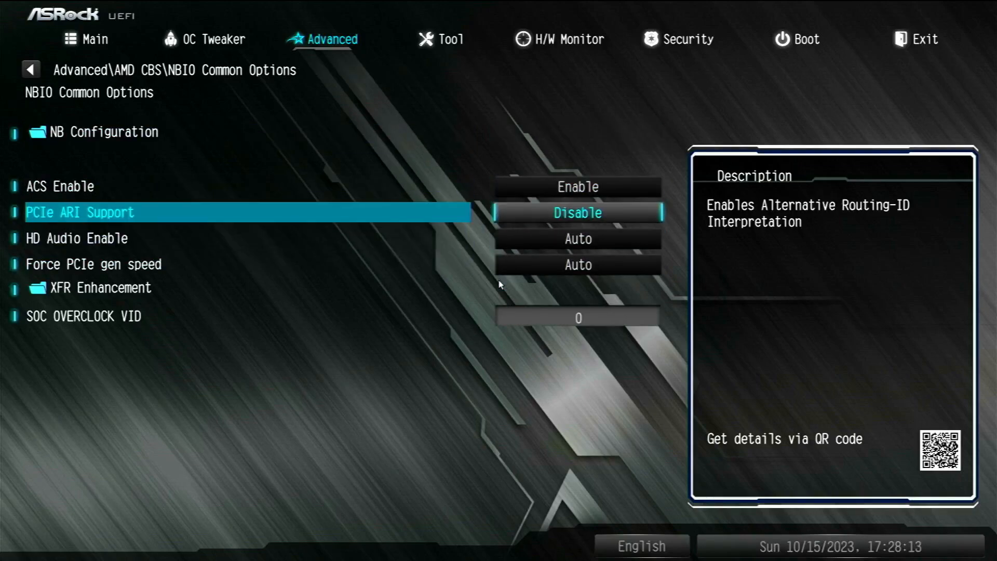
key(Escape)
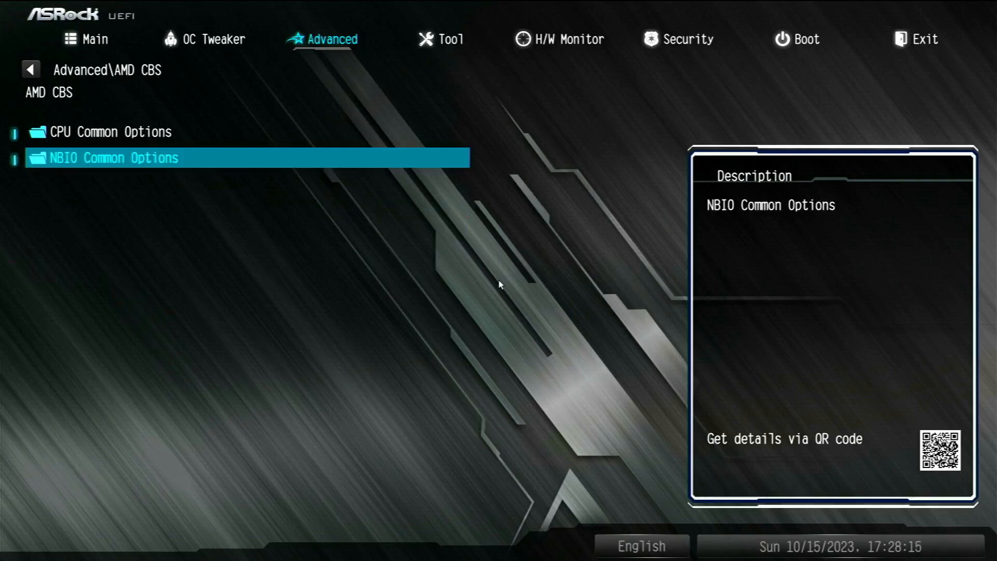
key(Escape)
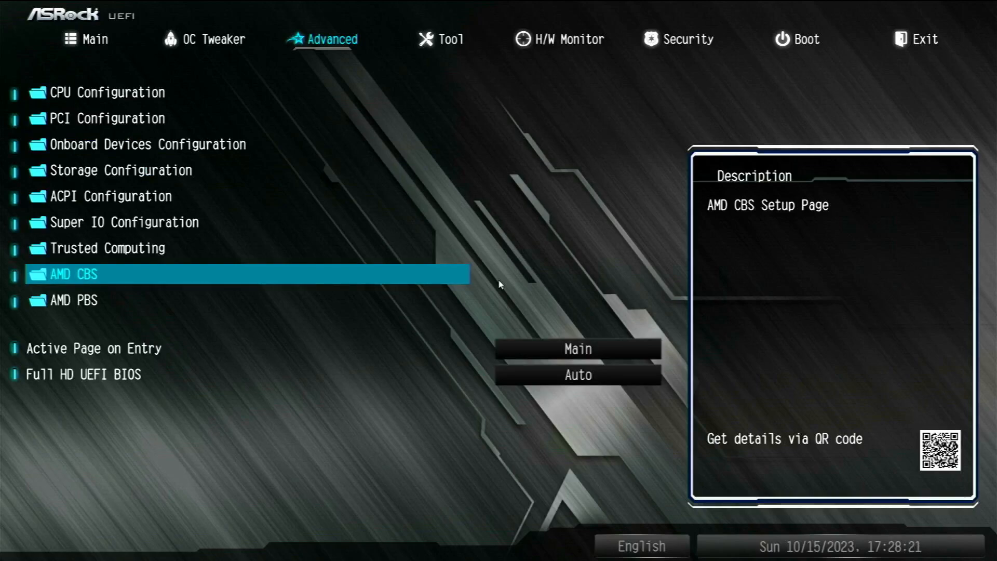
Review the AMD PBS PCIe lane and speed settings, then save changes and exit setup
key(Down)
key(Return)
key(Down)
key(Down)
key(Down)
key(Down)
key(Down)
key(Down)
key(Up)
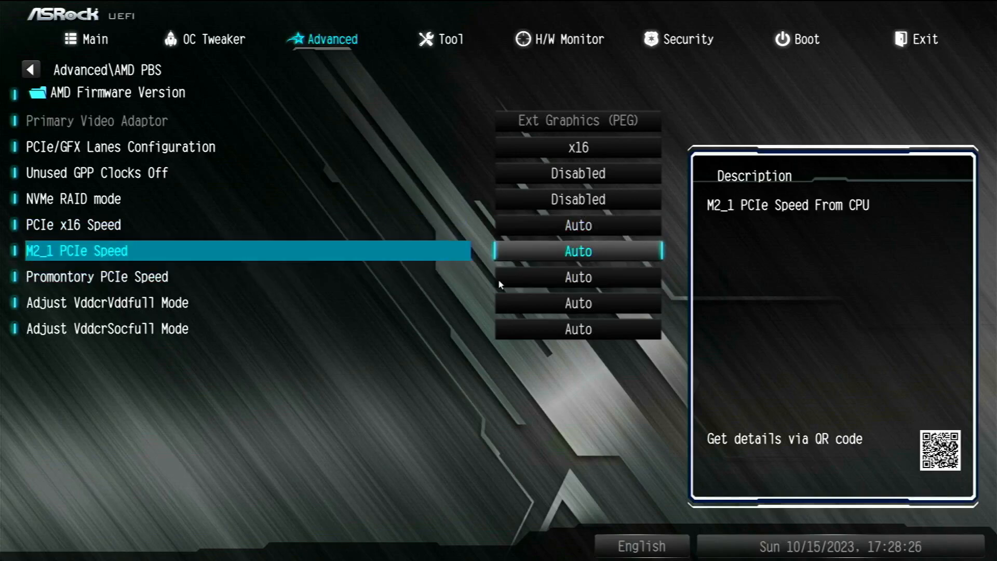
key(Up)
key(Down)
key(Down)
key(Down)
key(Up)
key(Up)
key(Up)
key(Up)
key(Up)
key(Up)
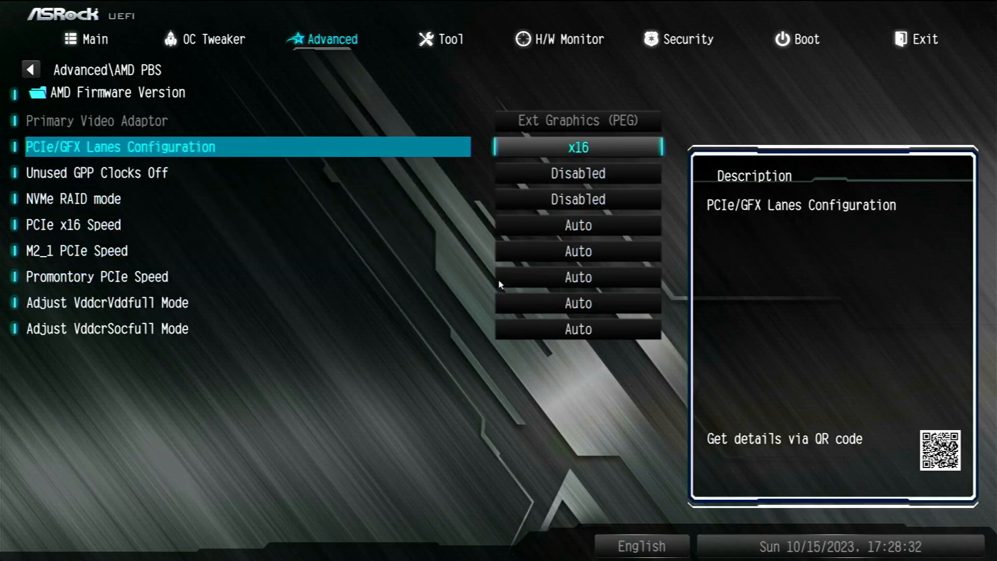
key(Right)
key(Right)
key(Right)
key(Right)
key(Right)
key(Return)
key(Return)
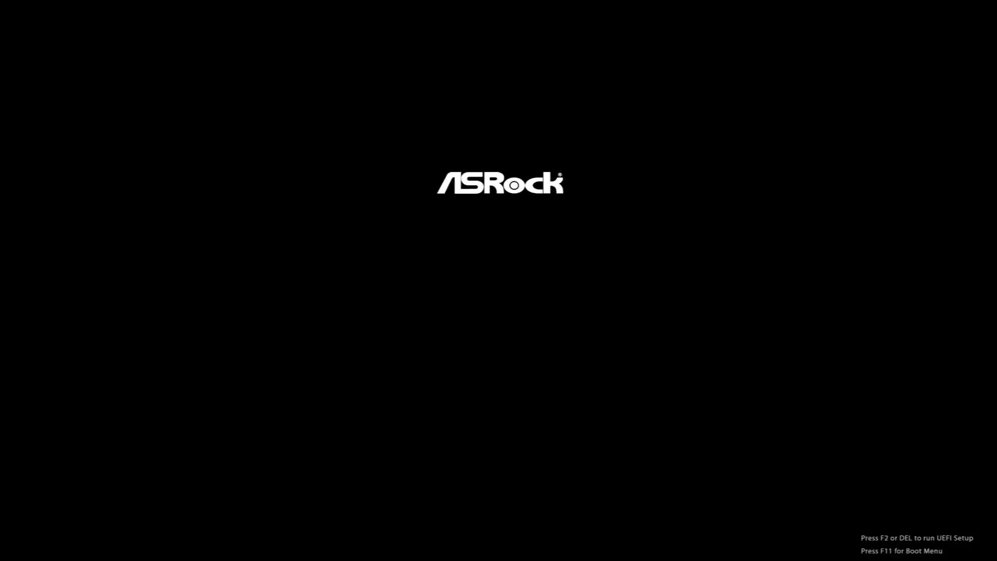
Boot the SanDisk USB drive from the F11 boot menu and launch the graphical Proxmox VE installer
key(F11)
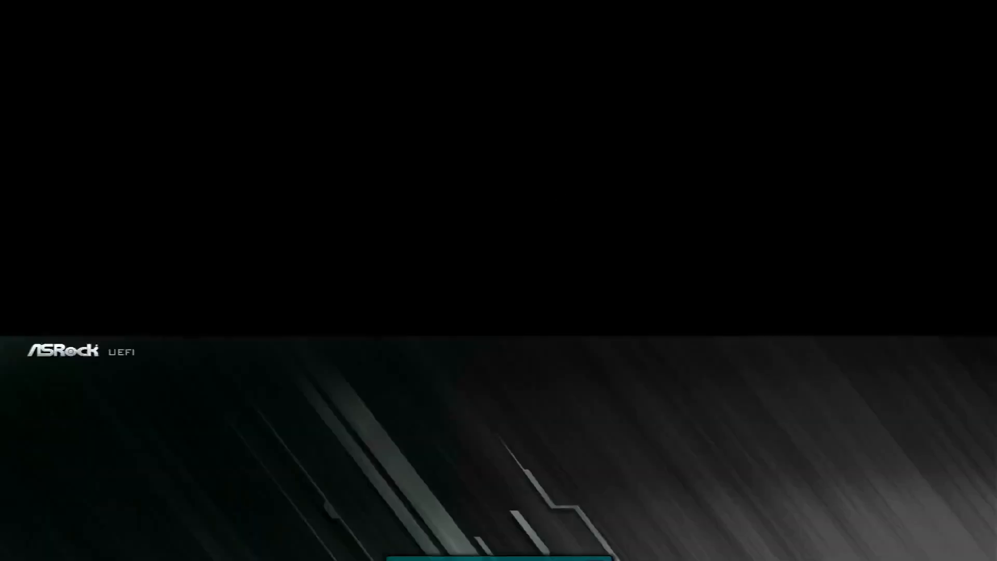
key(Down)
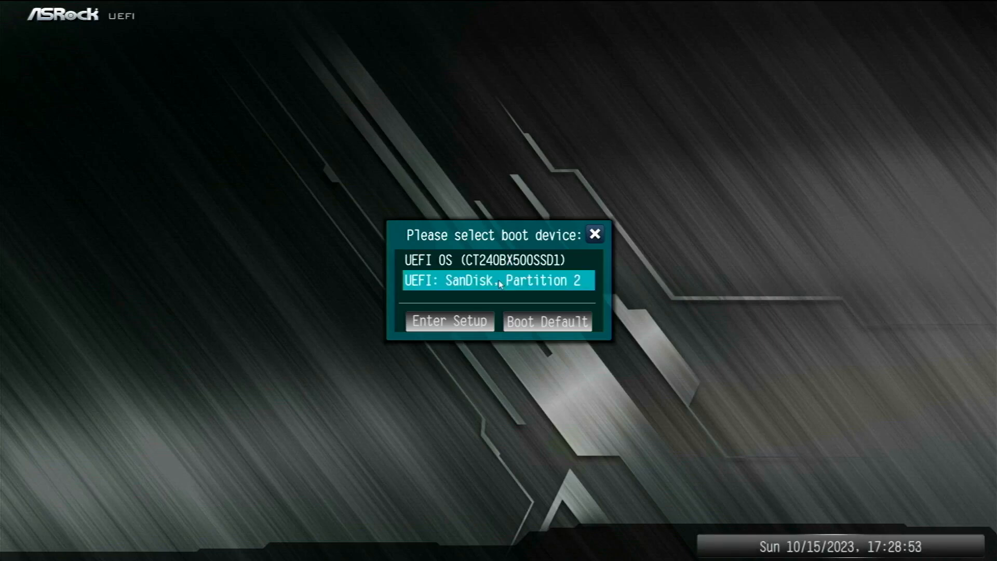
key(Return)
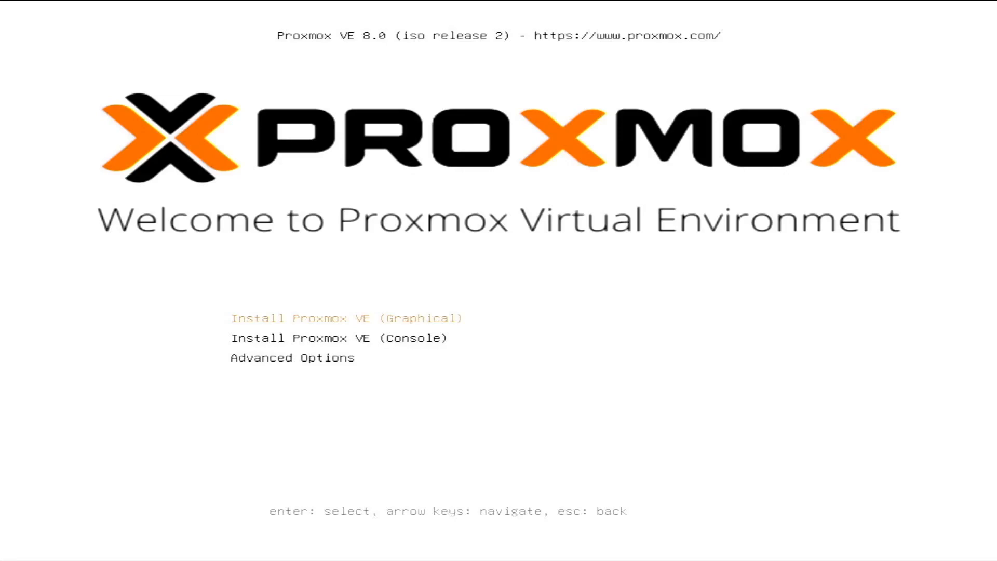
key(Return)
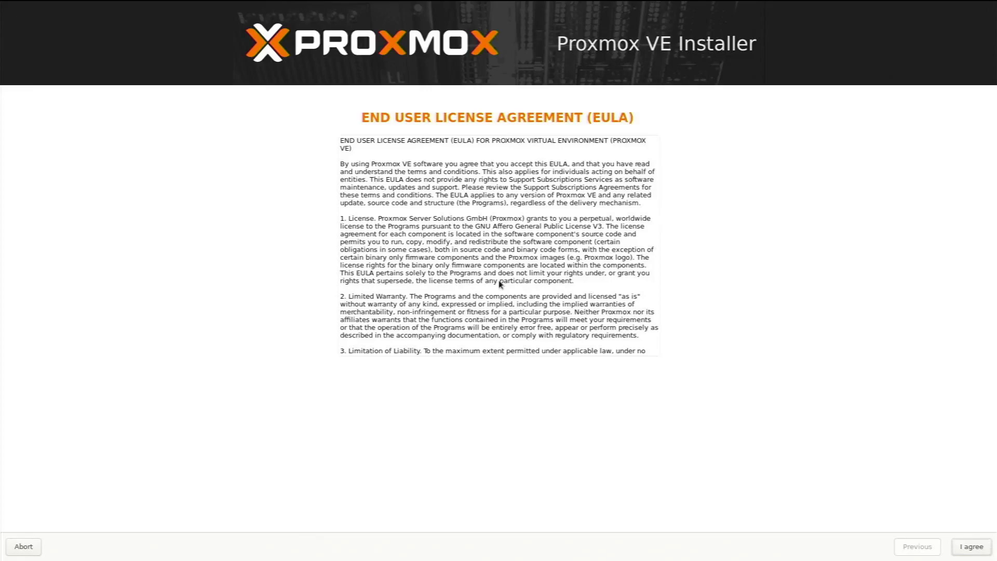
Accept the license agreement and choose /dev/sdb as the target hard disk
key(Return)
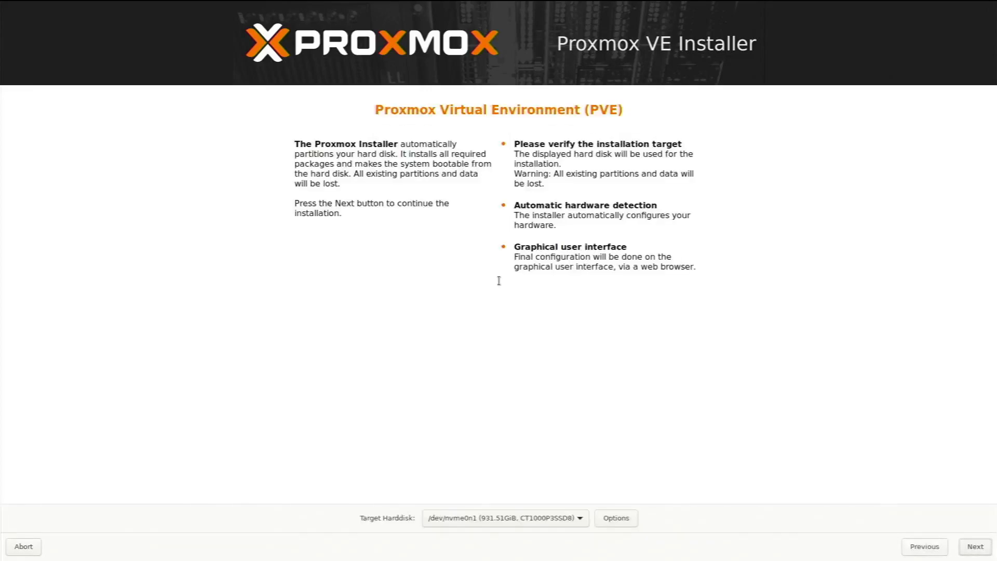
key(space)
key(Down)
key(Down)
key(Down)
key(Down)
key(Down)
key(Down)
key(Down)
key(Down)
key(Up)
key(Up)
key(Up)
key(Up)
key(Up)
key(Up)
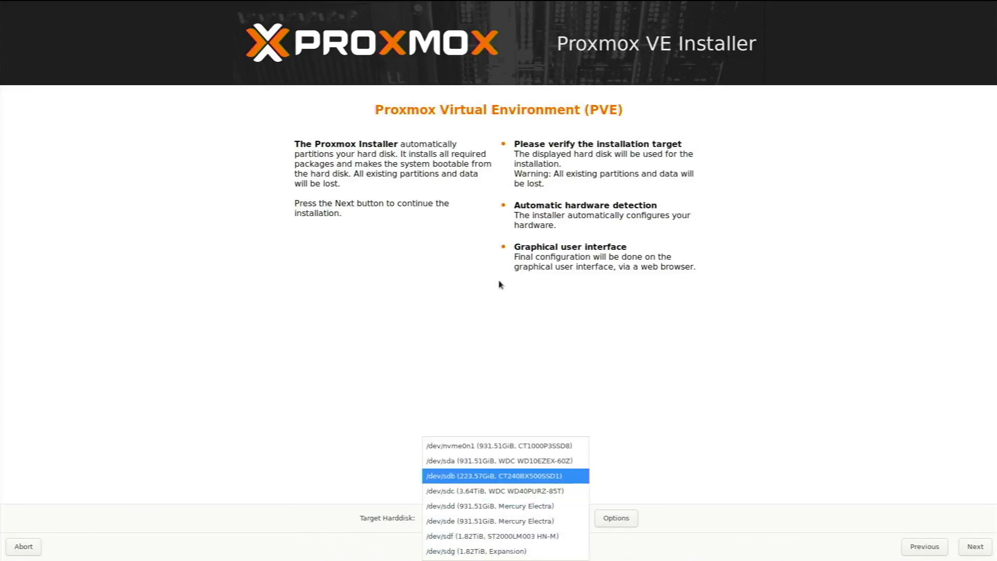
key(Return)
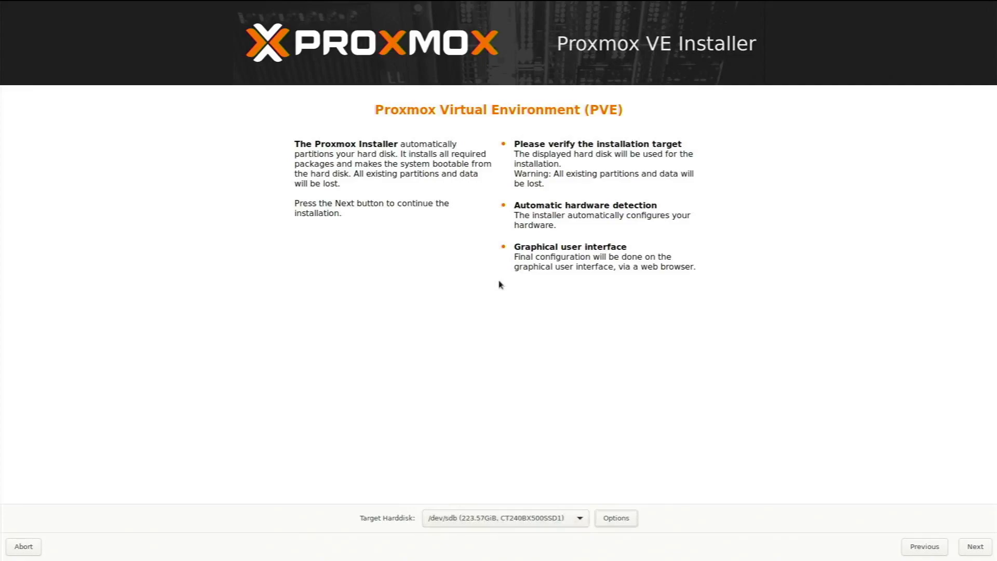
key(Tab)
key(Tab)
key(Return)
Keep the time zone at Europe/London and continue
key(Tab)
key(Down)
key(Tab)
key(Tab)
key(Tab)
key(Tab)
key(Tab)
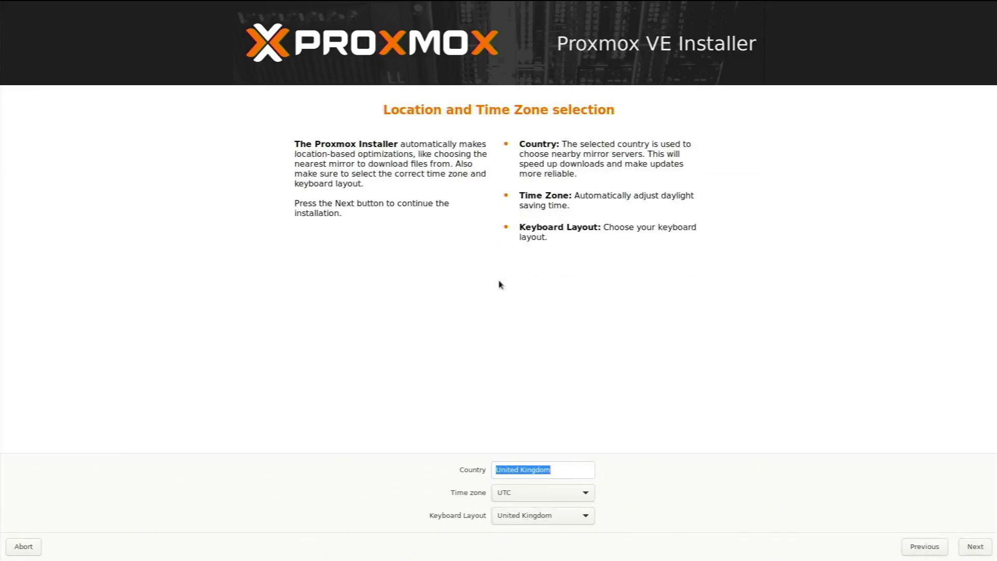
key(Up)
key(Tab)
key(Tab)
key(Tab)
key(Tab)
key(Return)
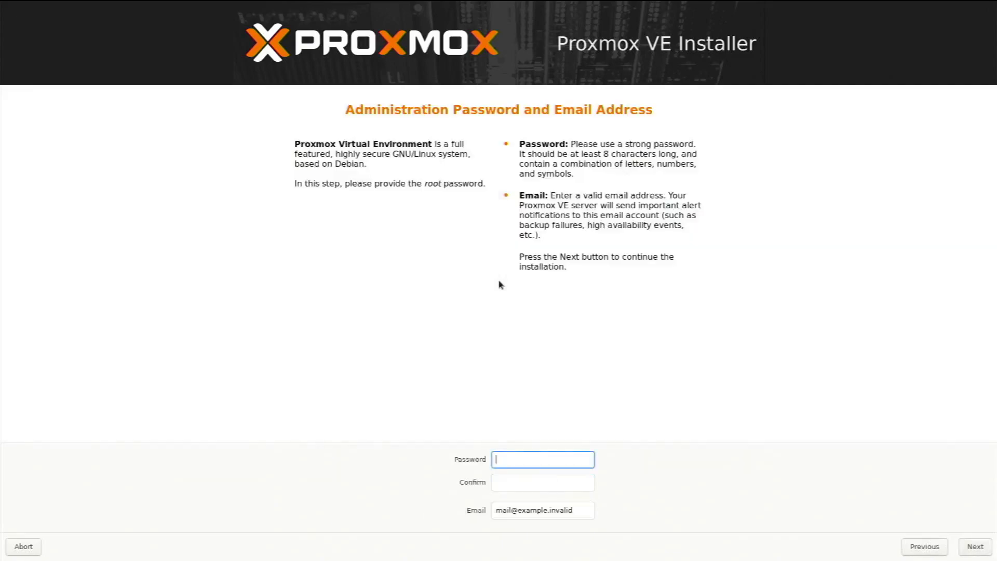
Enter and confirm the root password, fill in the admin e-mail address, and continue
text(*******)
key(BackSpace)
key(BackSpace)
key(BackSpace)
key(BackSpace)
key(BackSpace)
key(BackSpace)
key(BackSpace)
text(*********)
key(Tab)
text(*********)
key(Tab)
key(Tab)
key(Tab)
key(Return)
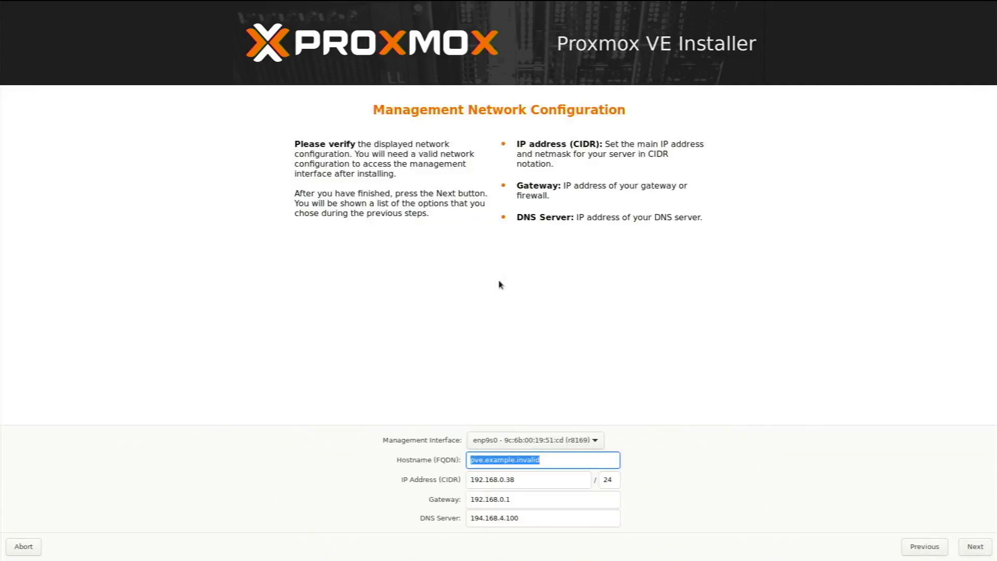
Set hostname home-host.local and DNS server 8.8.8.8, then continue to the summary
text(home)
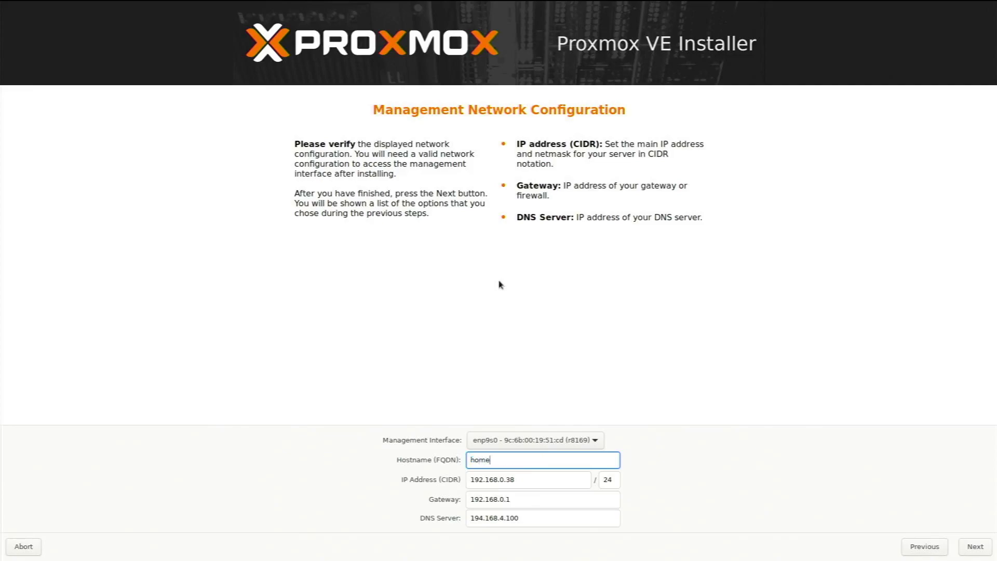
text(-host.local)
key(Tab)
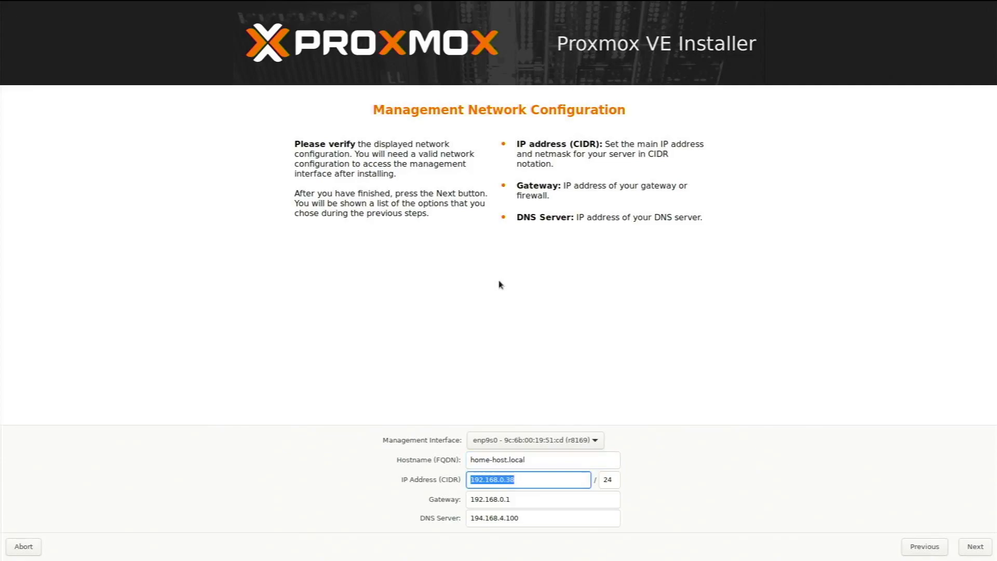
key(Tab)
key(Tab)
key(Tab)
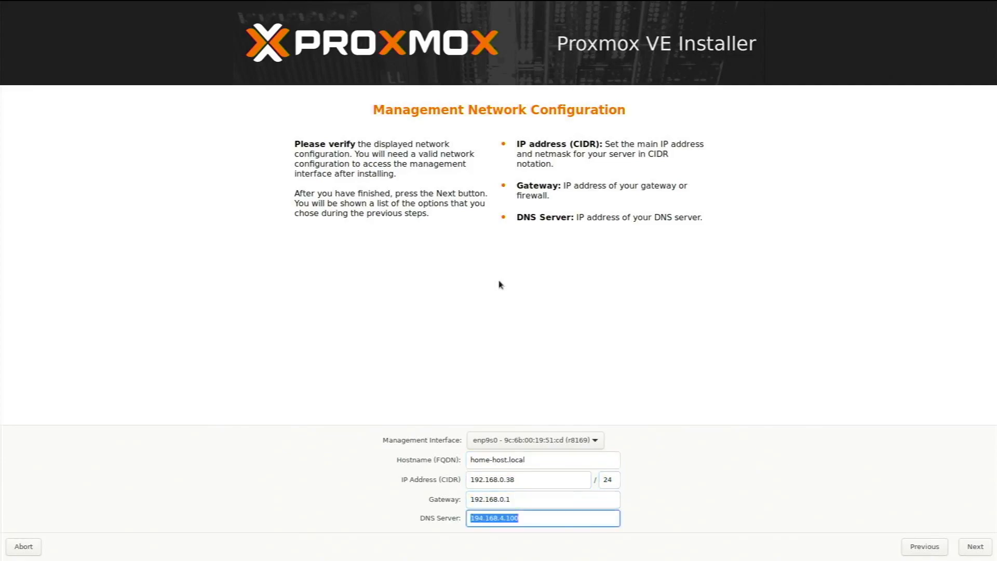
text(8.8.8.8)
key(Tab)
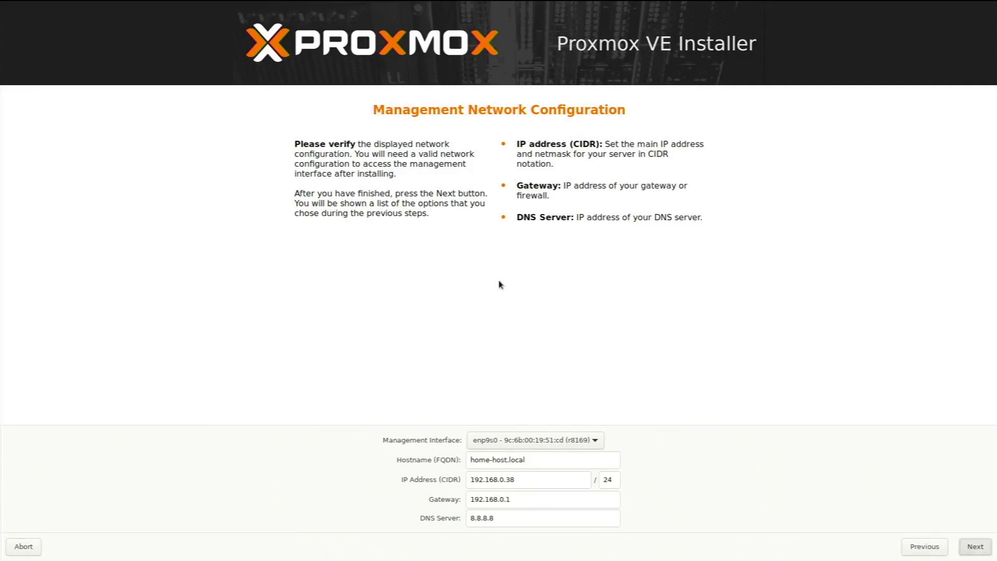
key(Return)
key(Tab)
key(Tab)
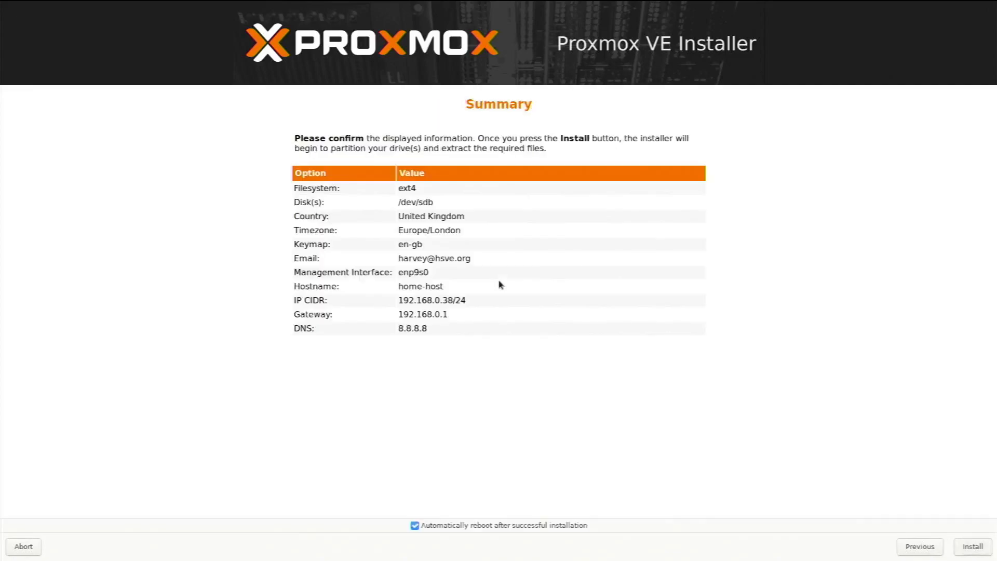
Turn off automatic reboot, install Proxmox VE on /dev/sdb, and reboot once it succeeds
key(Tab)
key(Tab)
key(Tab)
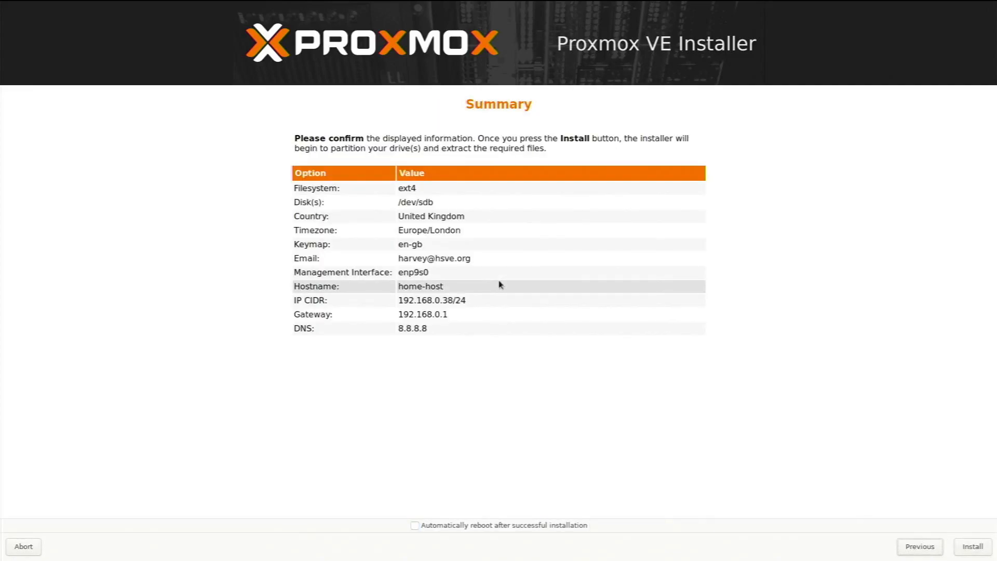
key(Return)
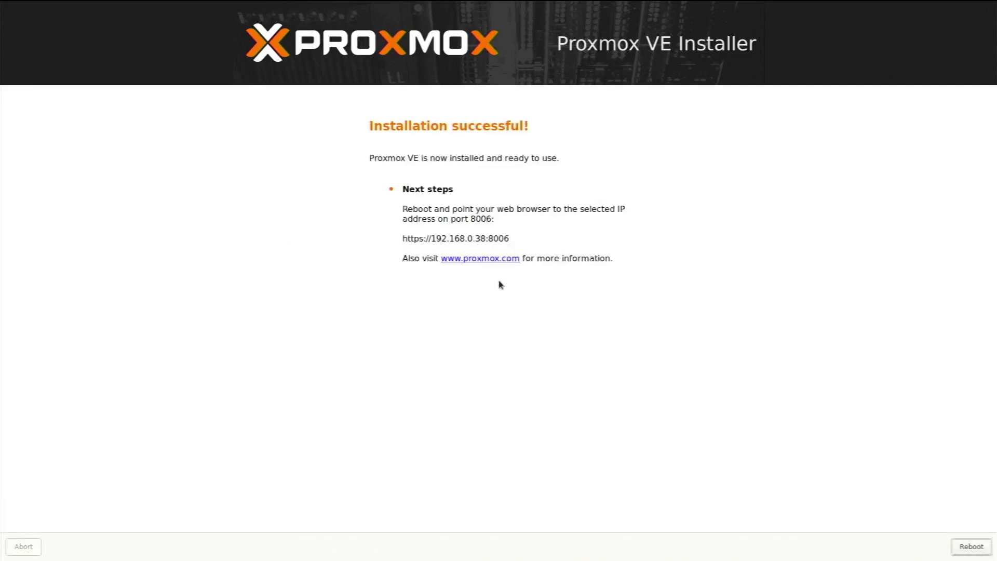
key(Return)
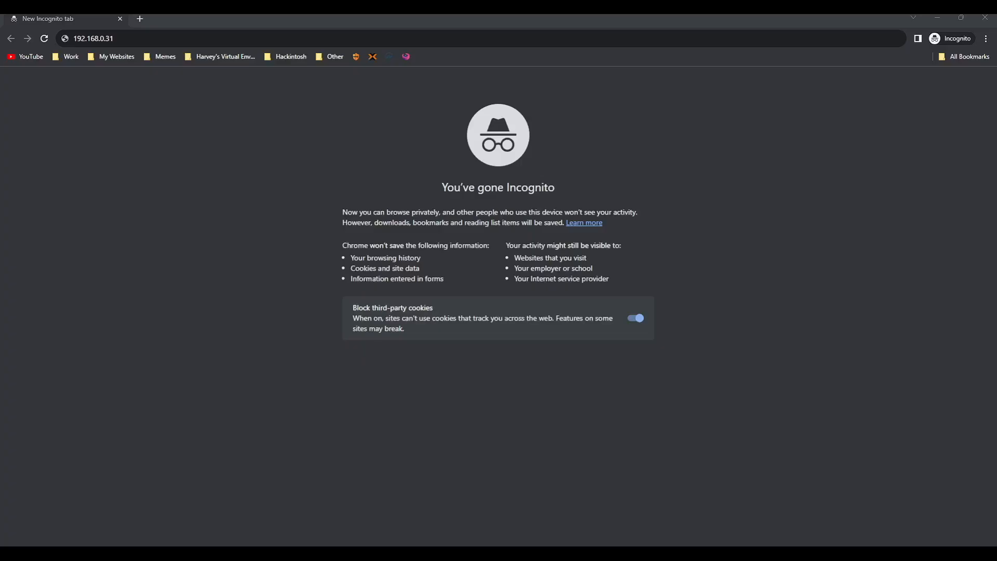
click(372, 37)
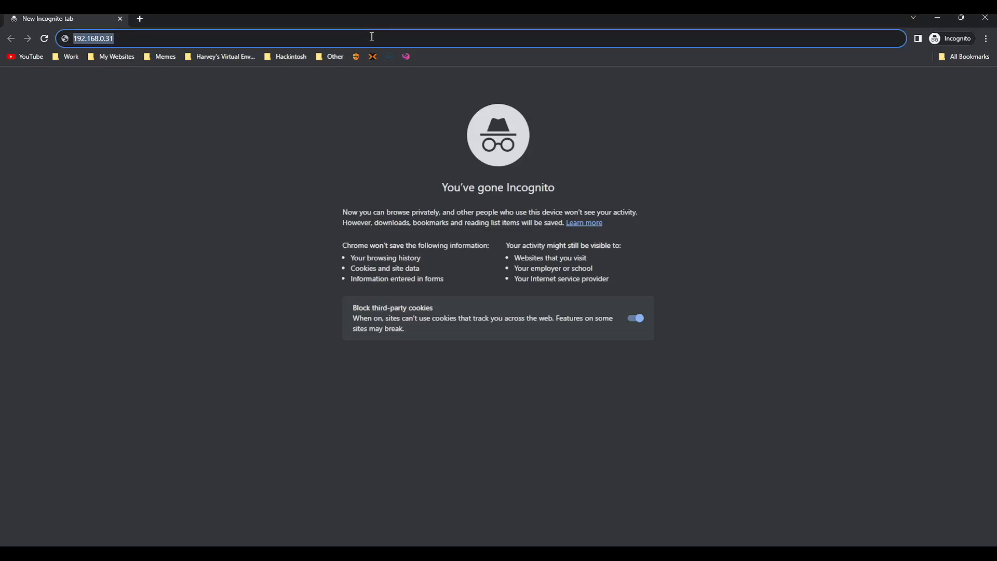
text(https://1)
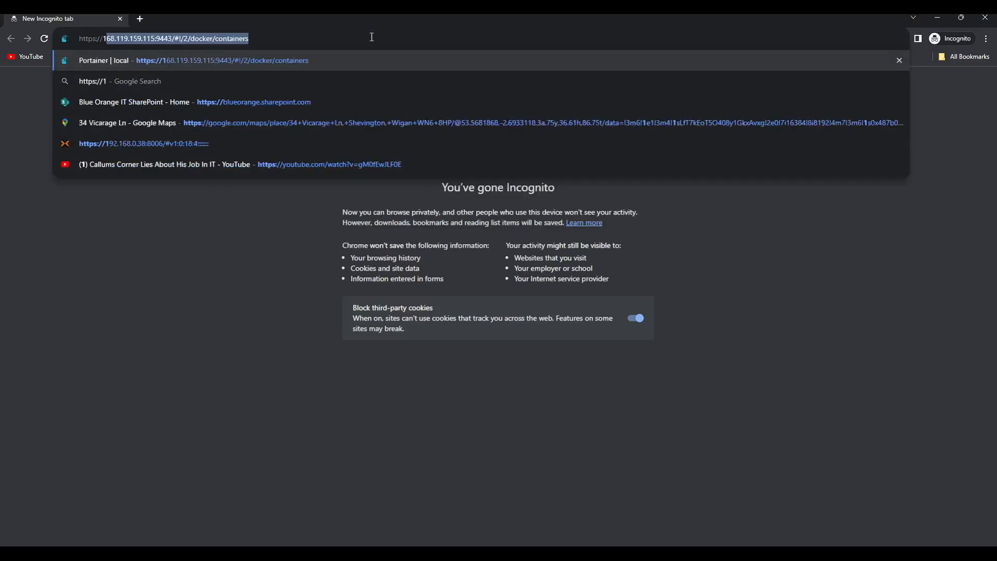
text(92.16)
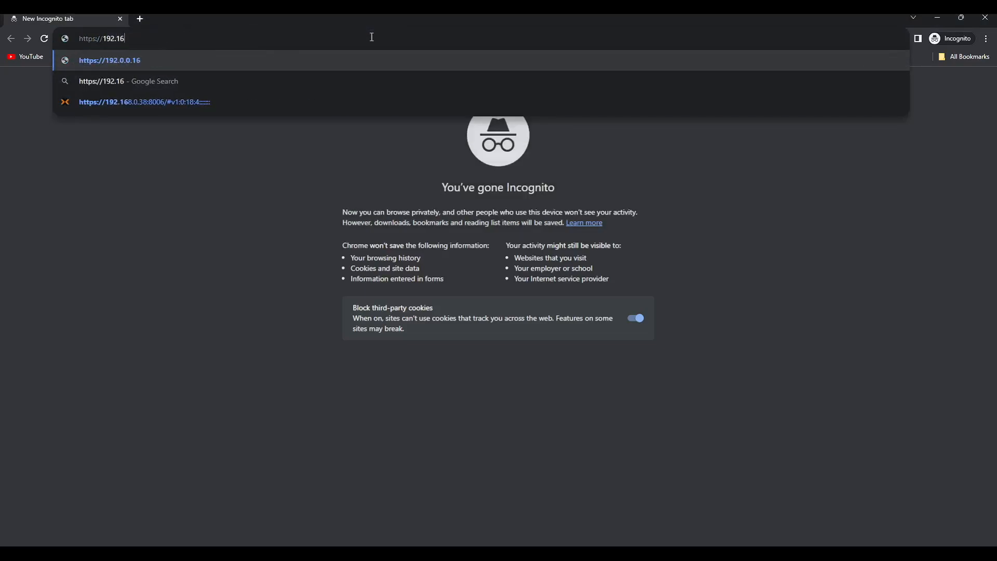
text(8.0.38)
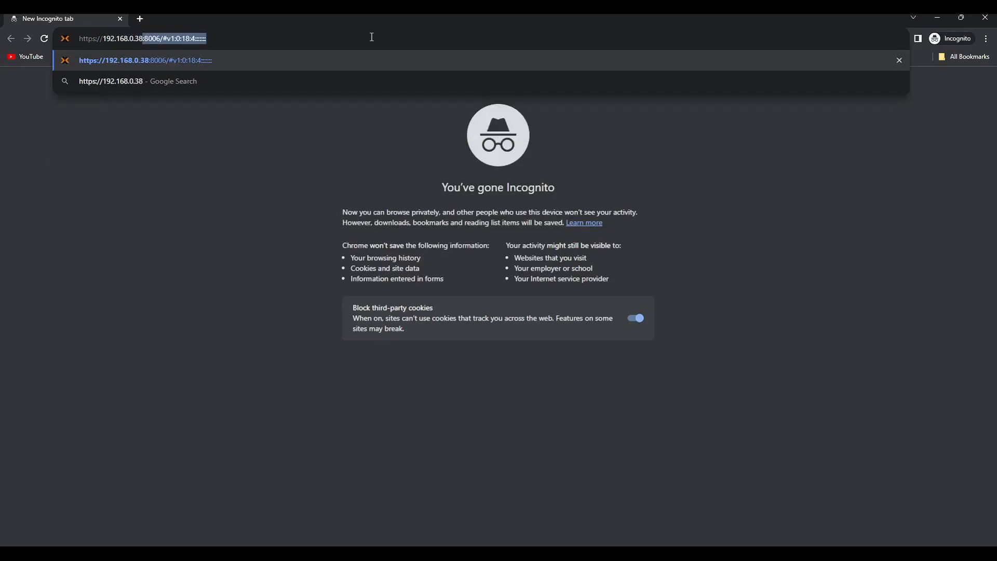
text(:)
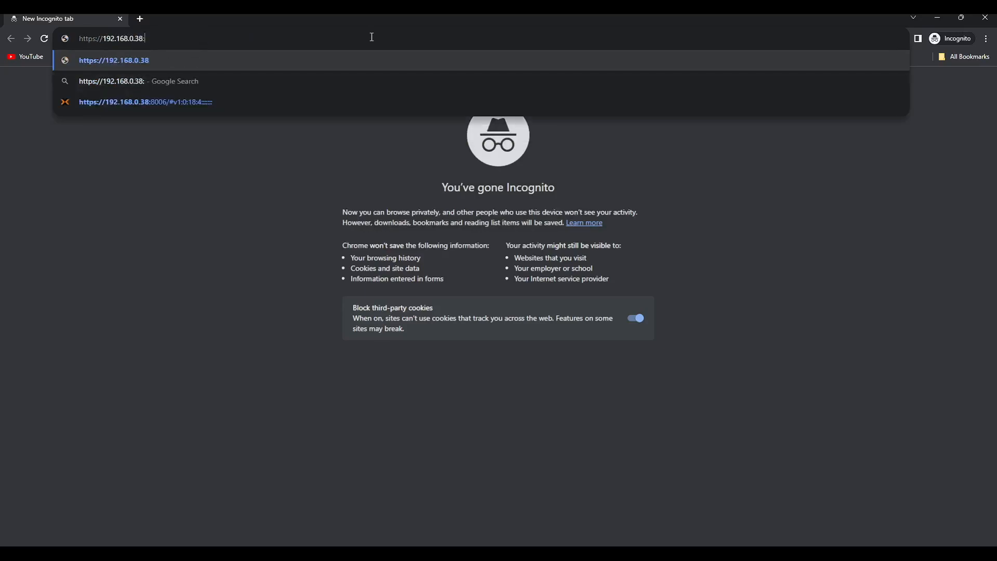
text(8006)
key(Return)
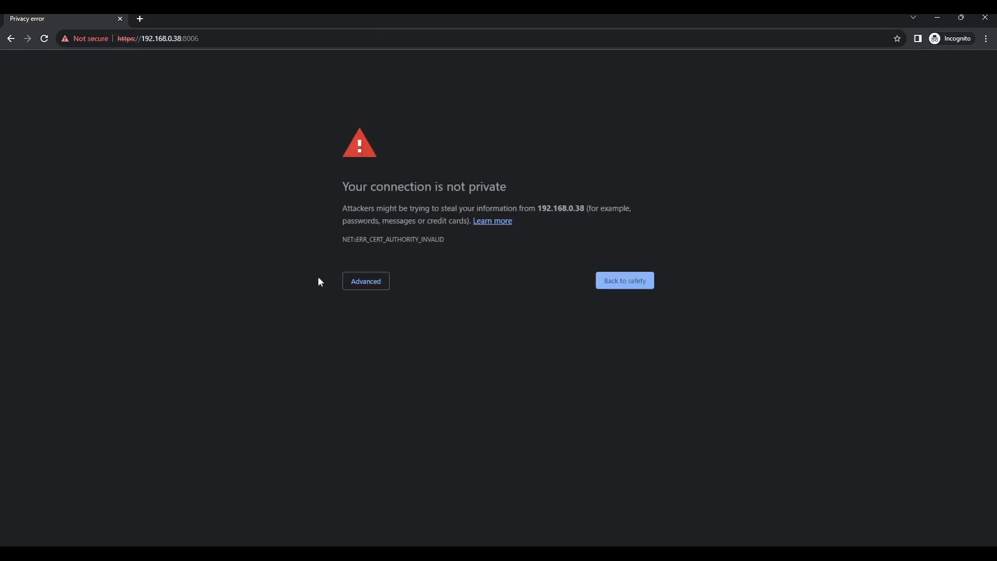
click(370, 281)
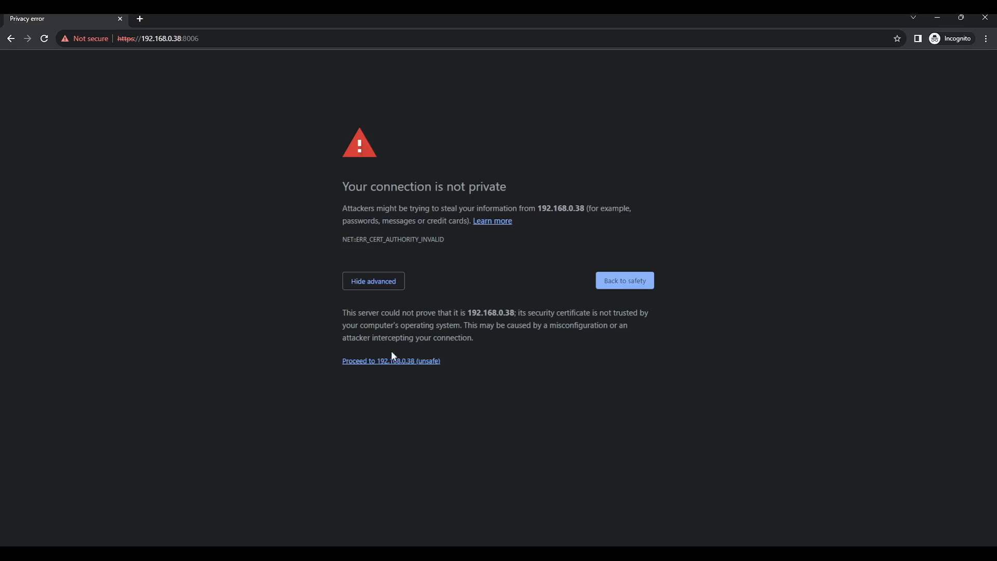
click(358, 361)
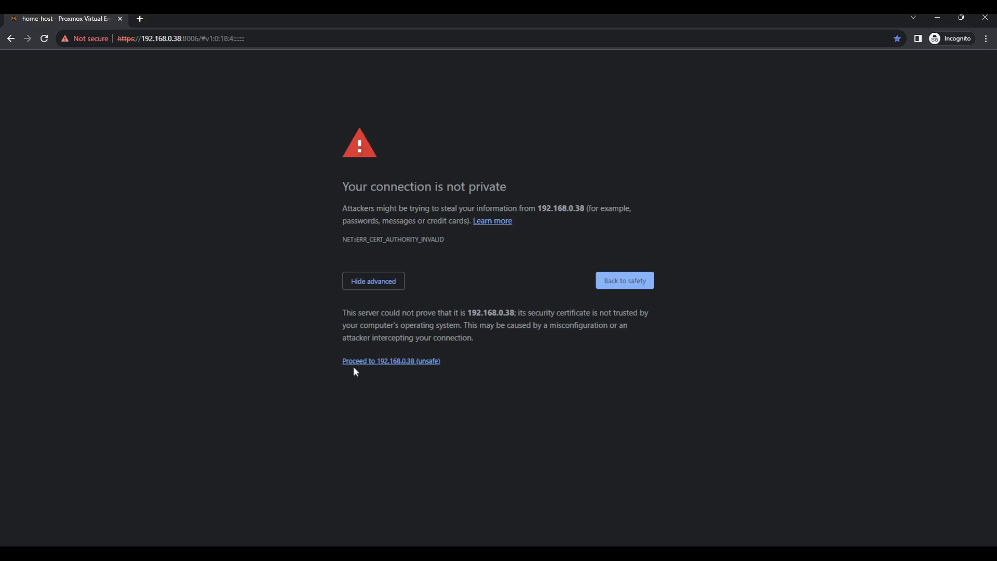
text(r)
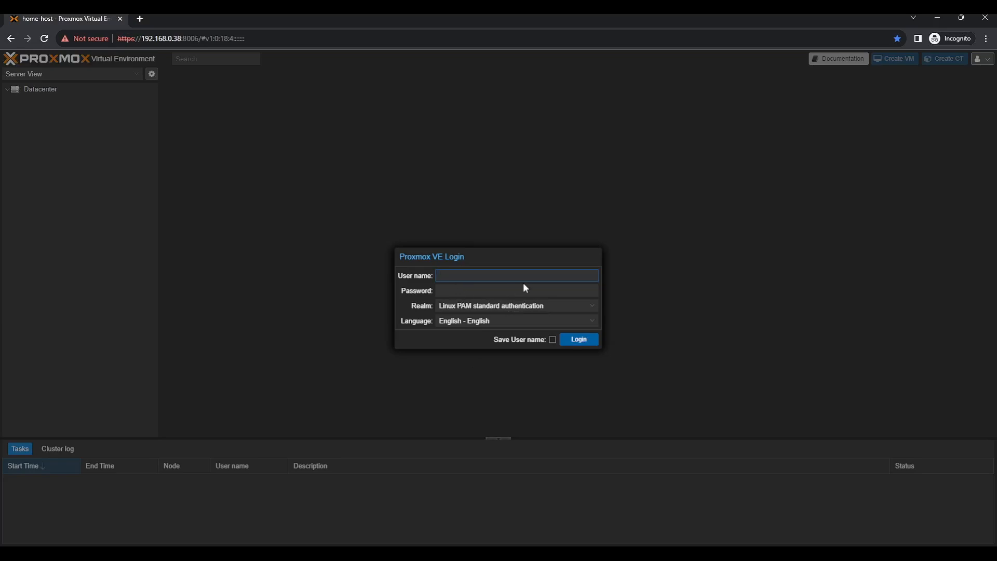
text(oot)
Log in as root with the password, dismiss the no-subscription notice, and view Datacenter Summary
key(Tab)
text(*********)
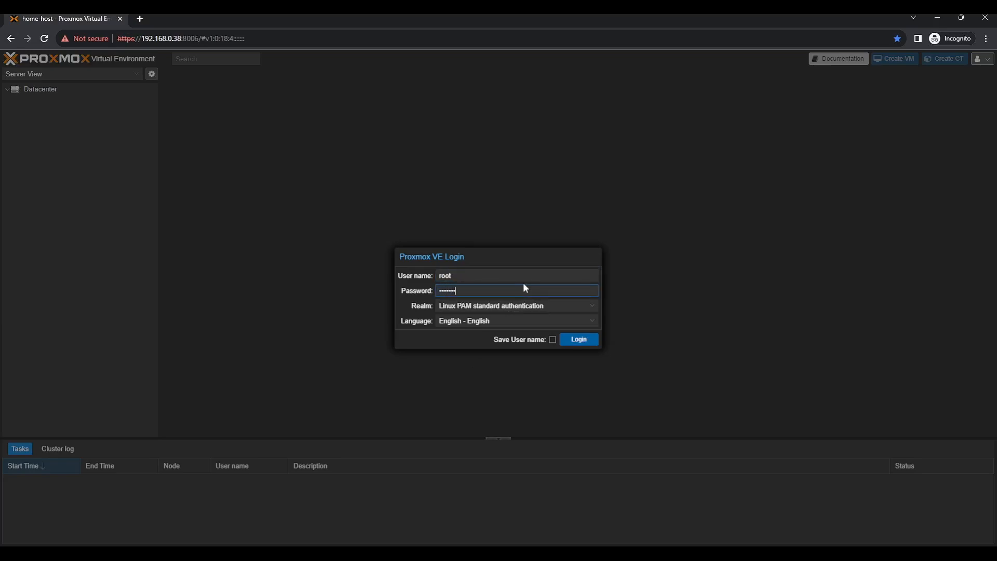
key(Return)
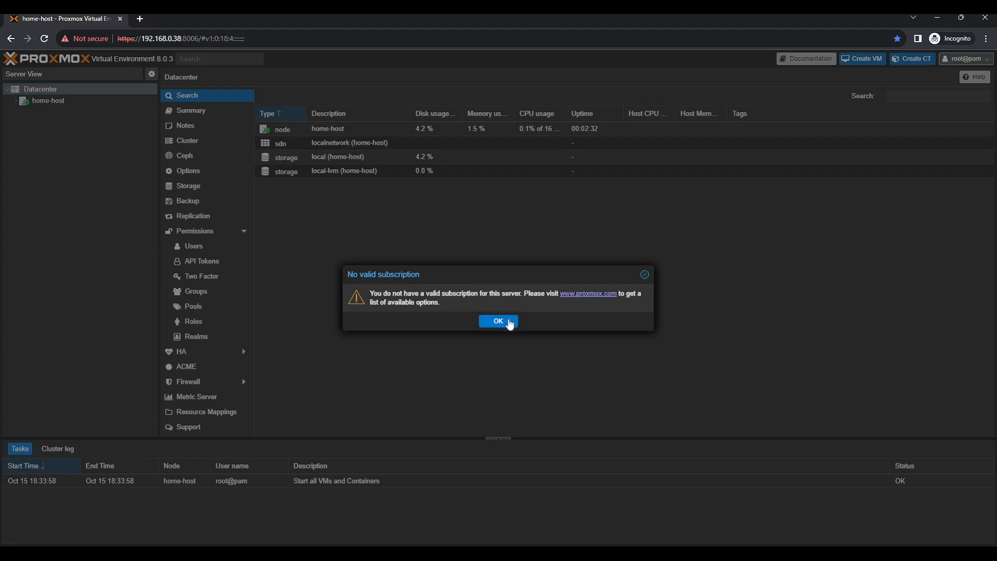
click(512, 322)
click(211, 111)
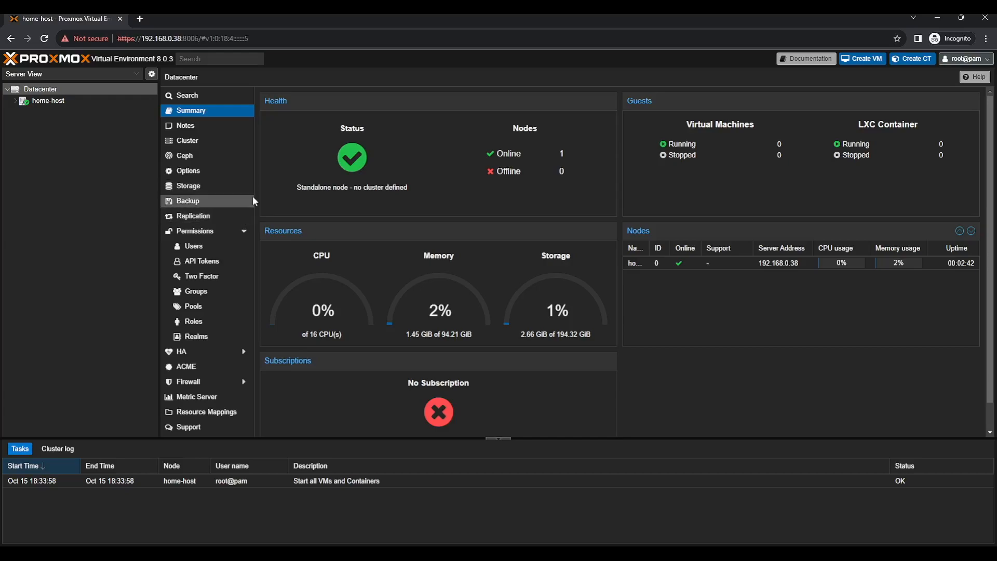
Expand home-host, view its summary and the local-lvm storage, then return to the node summary
click(16, 100)
click(46, 104)
click(188, 120)
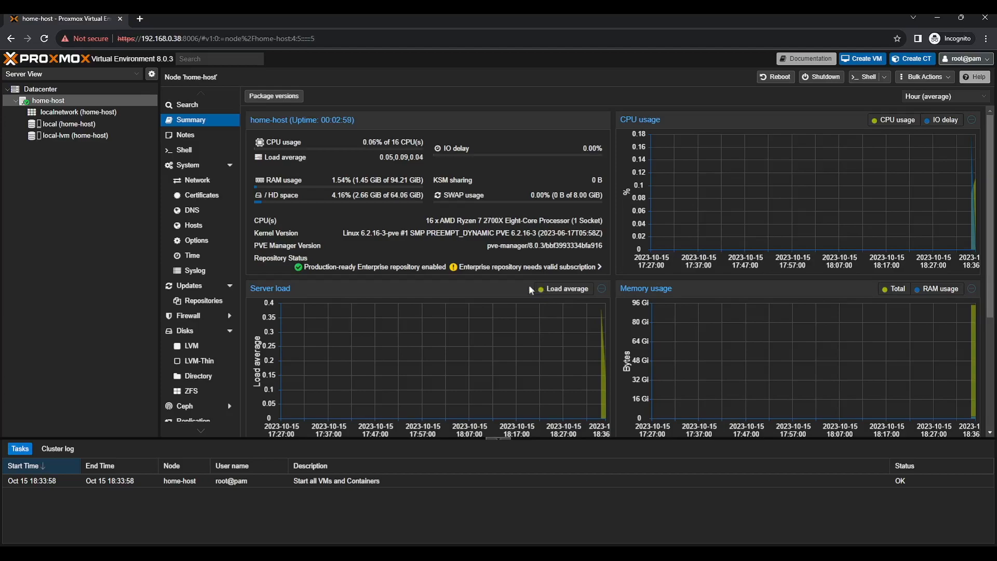
click(72, 136)
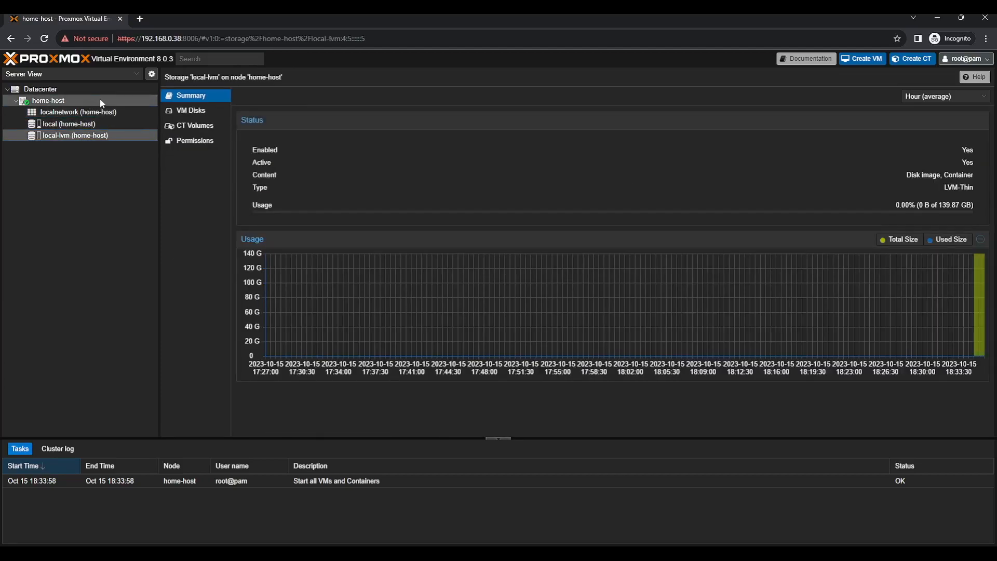
click(100, 99)
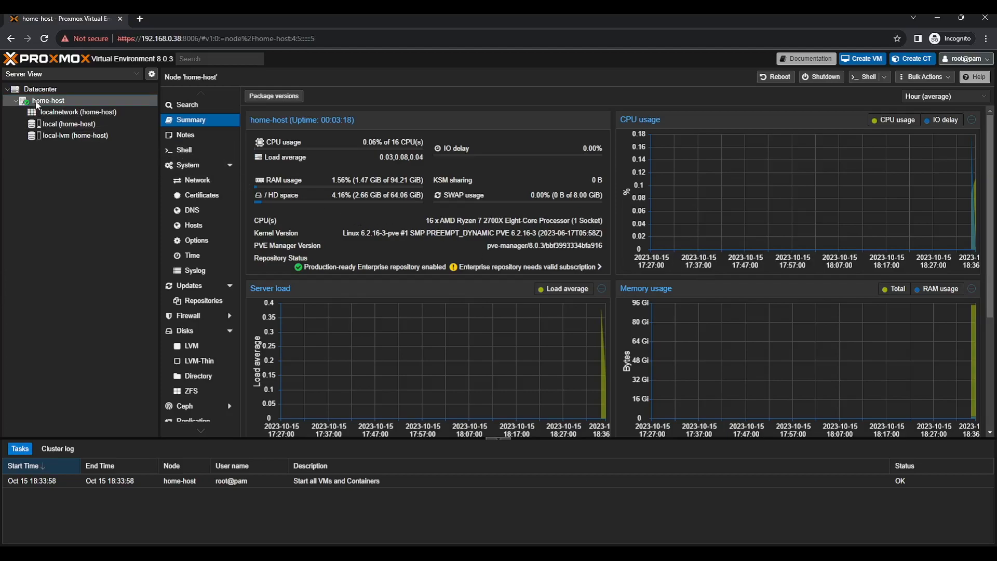
Remove the pve/data logical volume with lvremove /dev/pve/data in the home-host shell
click(185, 151)
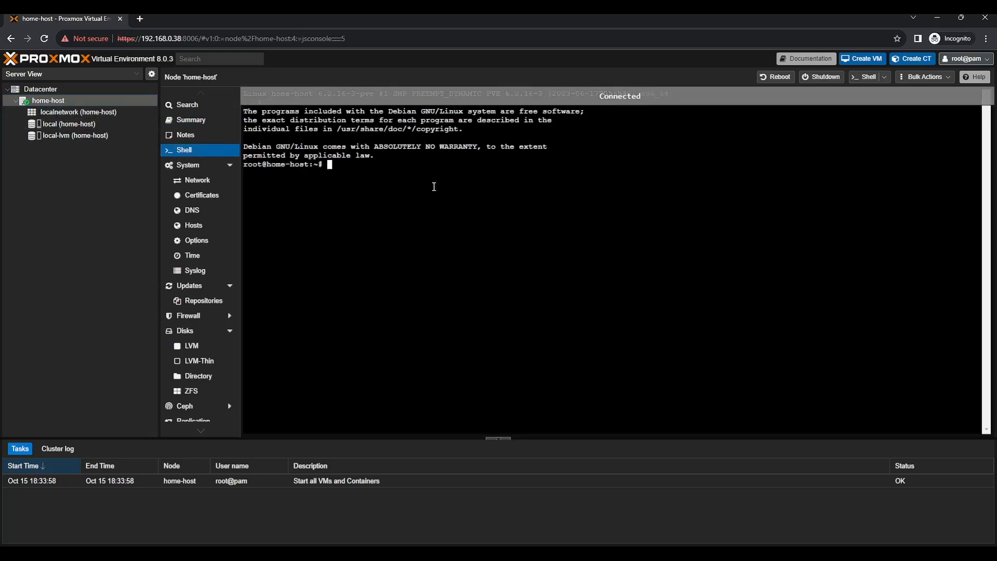
text(lvremove /dev/pve/data)
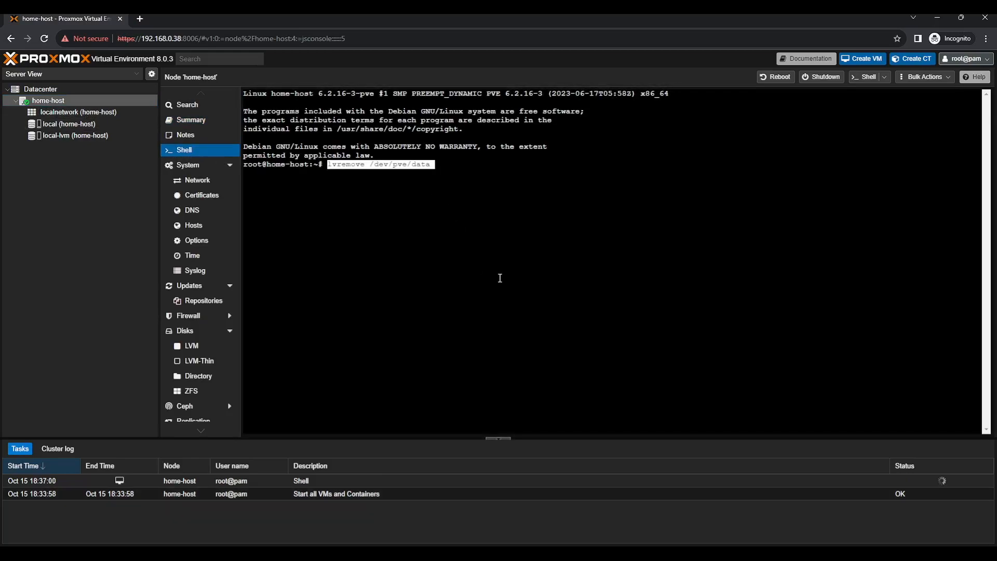
key(Return)
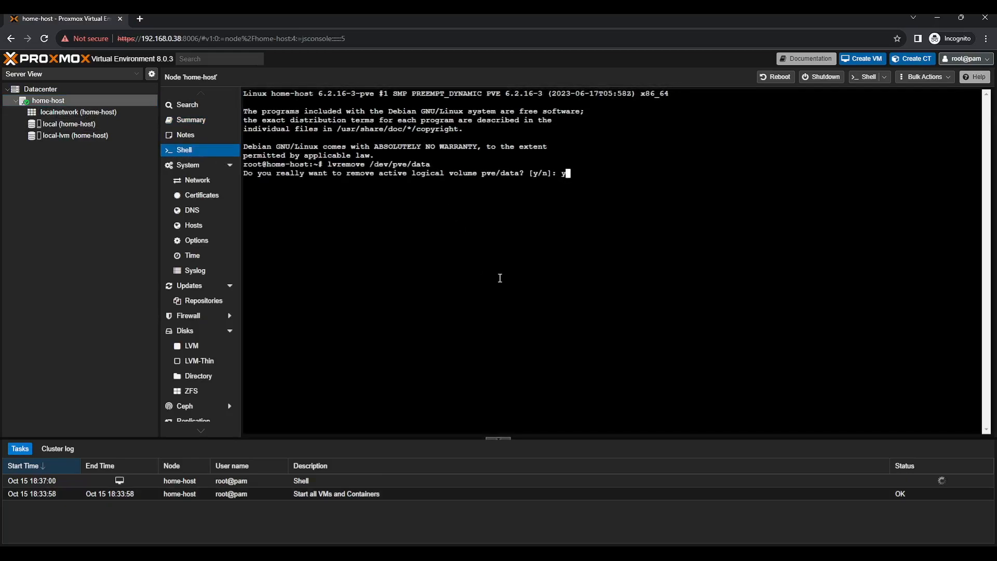
text(y)
key(Return)
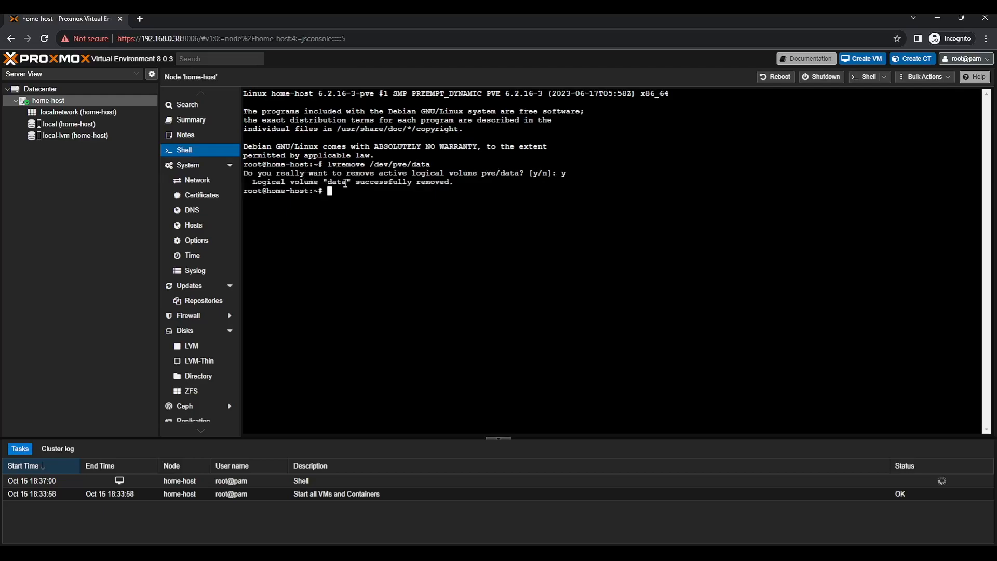
Select the local-lvm entry in the Datacenter storage list
click(119, 89)
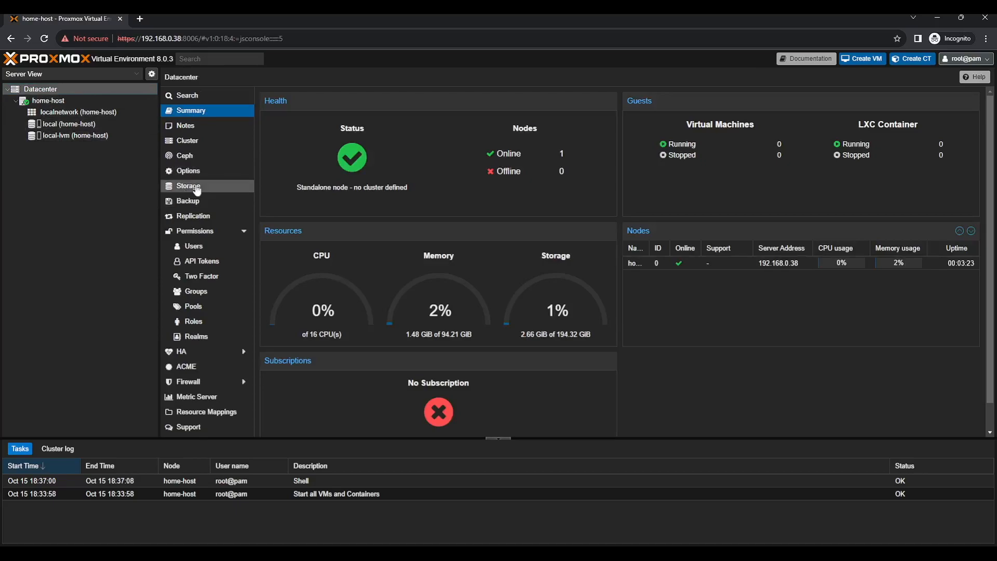
click(195, 186)
click(325, 142)
Remove local-lvm storage, then extend pve/root and resize its filesystem over all free space
click(310, 96)
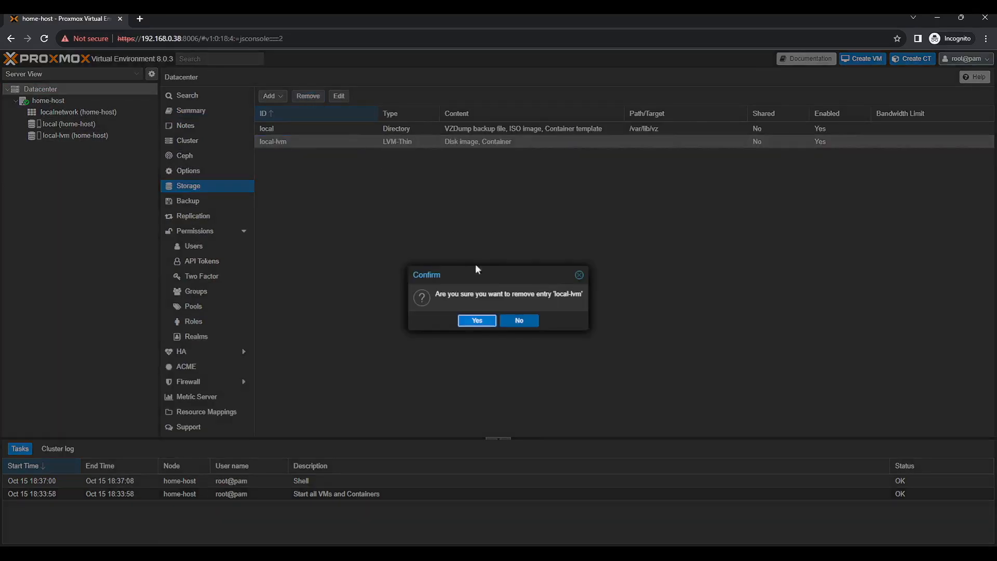
click(486, 322)
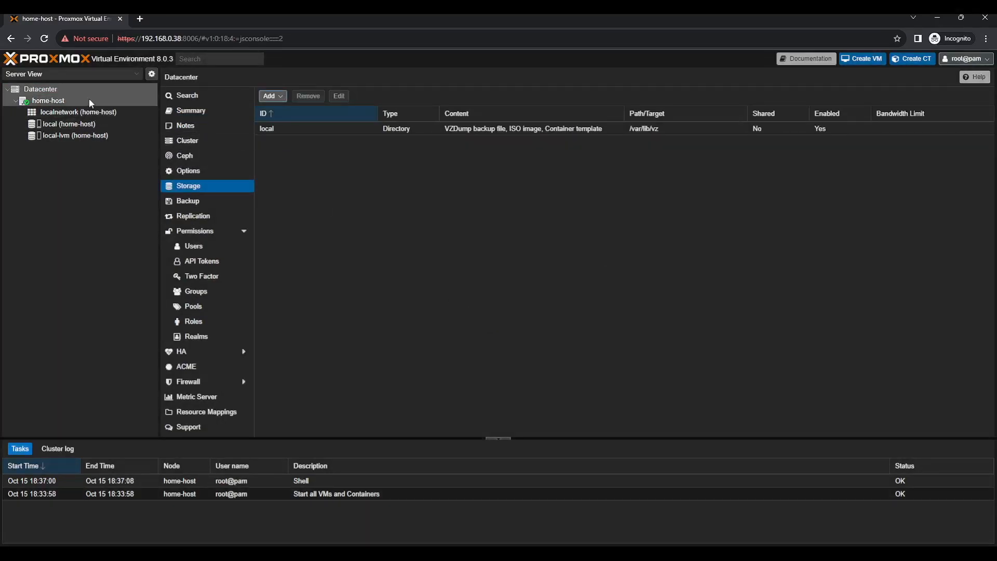
click(49, 101)
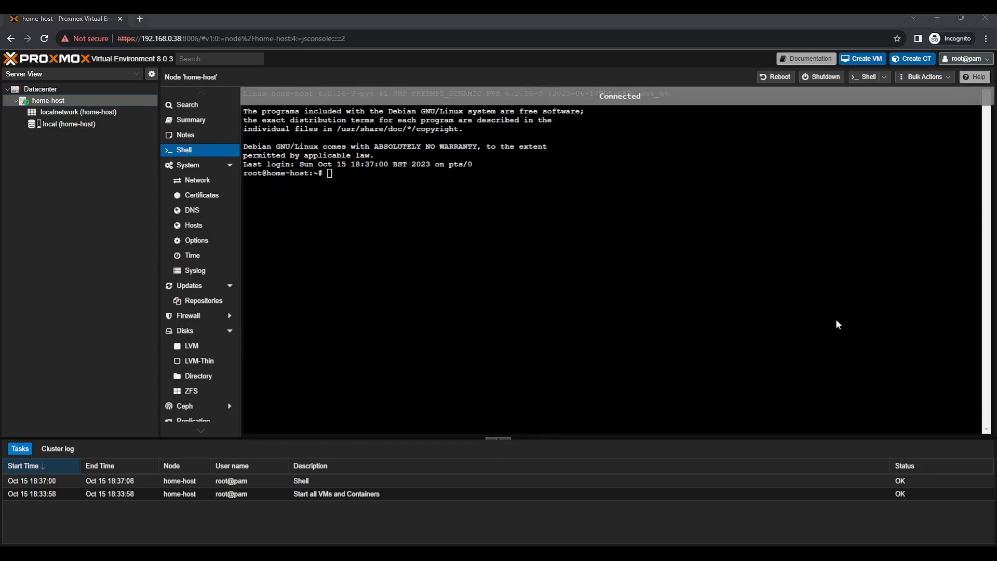
text(lvresize -l +100%FREE /dev/pve/root)
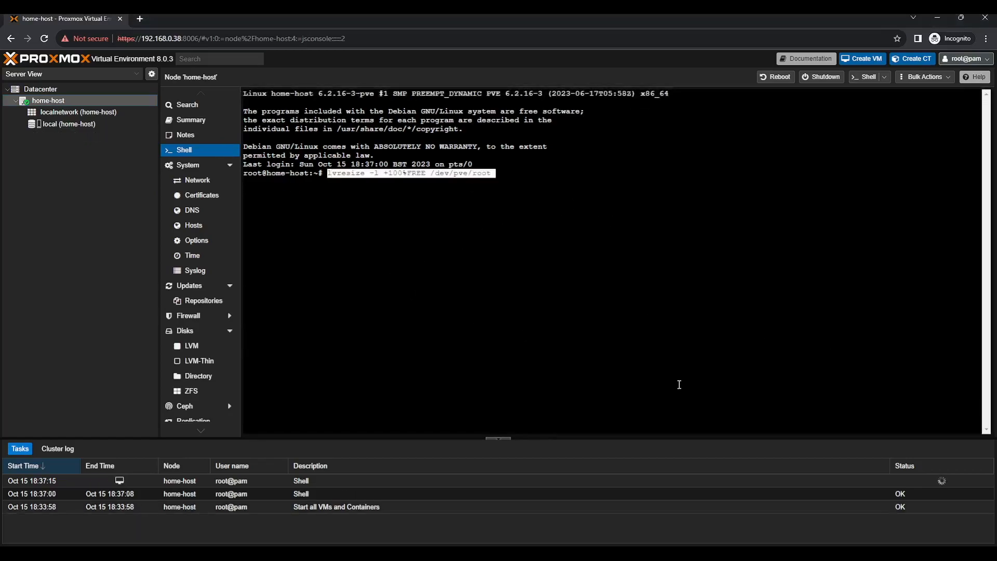
key(Return)
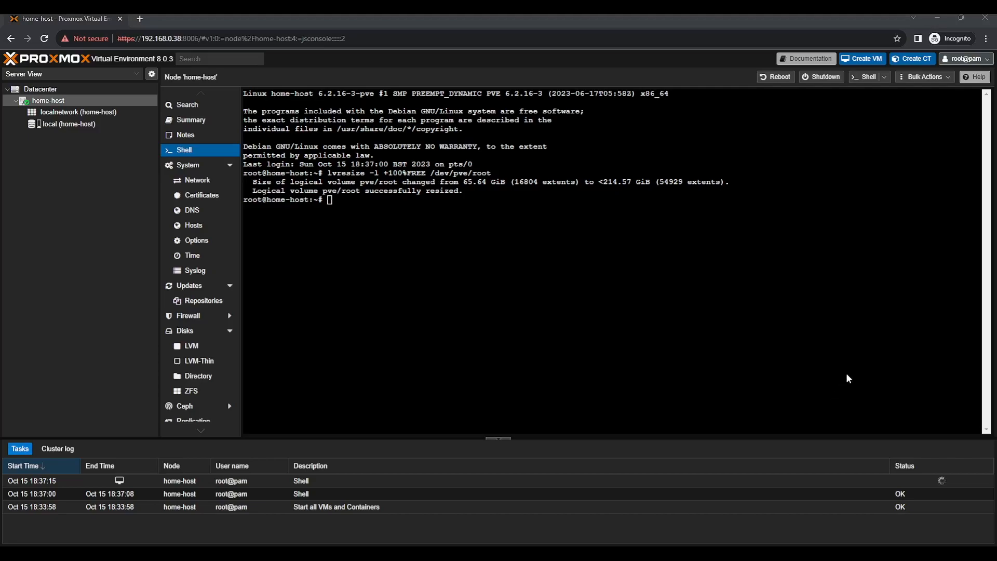
text(resize2fs /dev/mapper/pve-root)
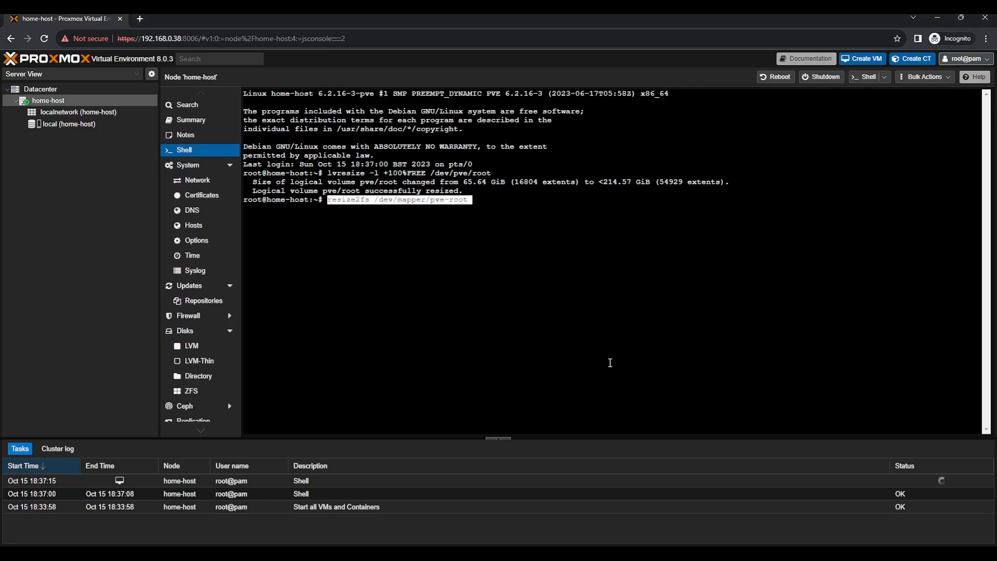
key(Return)
key(Return)
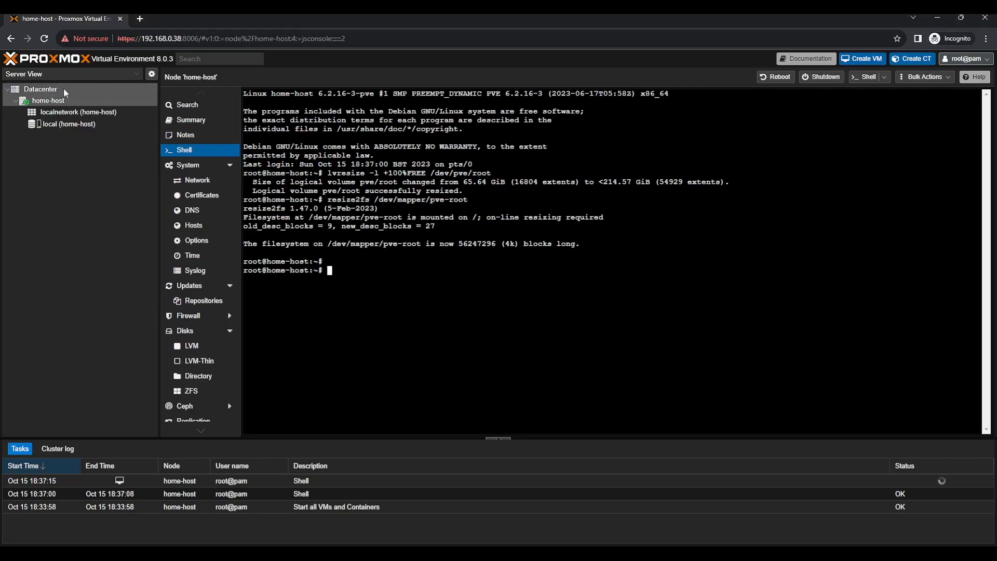
click(65, 124)
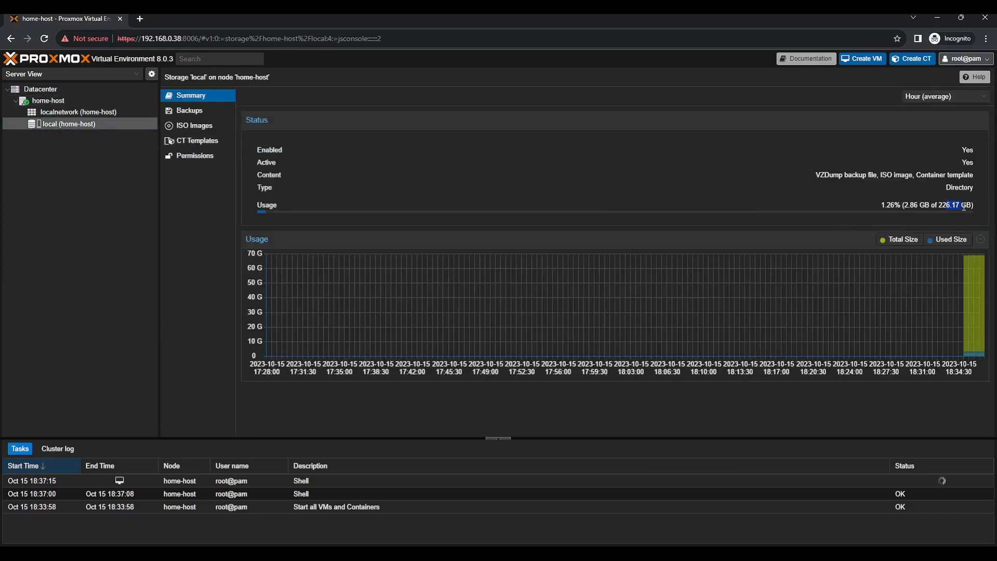
Let the local storage also hold Disk image, Container and Snippets content
click(102, 92)
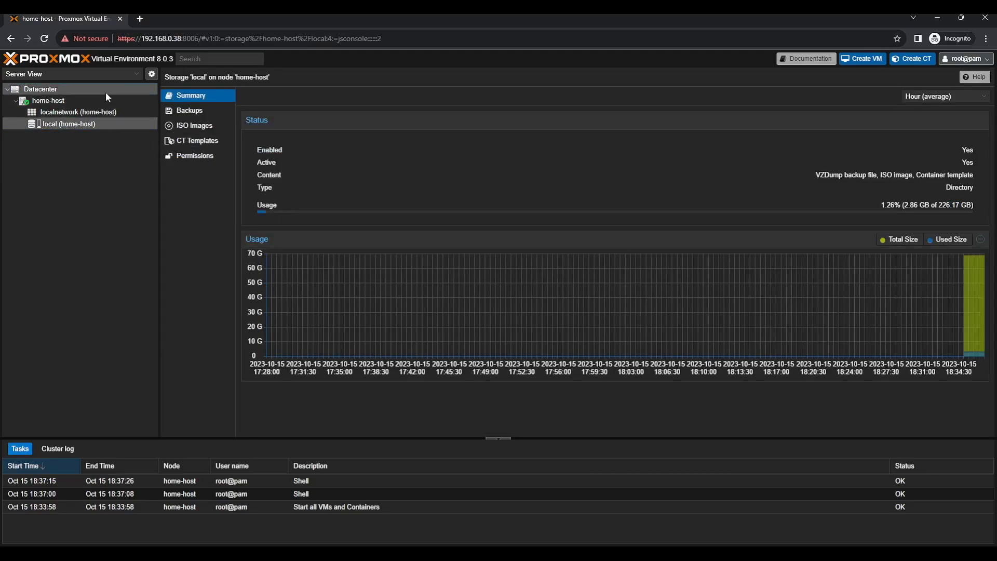
click(197, 186)
double_click(287, 130)
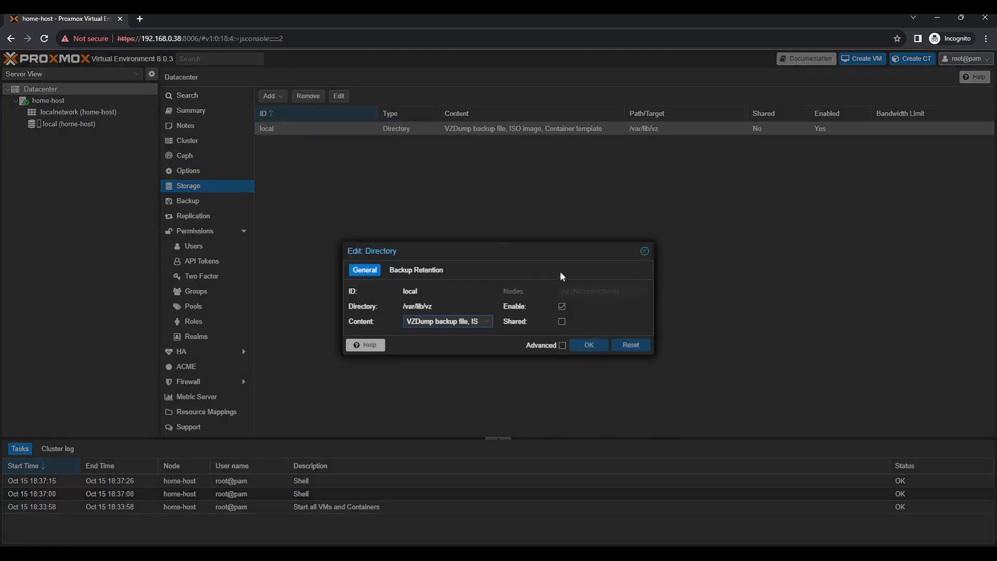
click(486, 321)
click(452, 333)
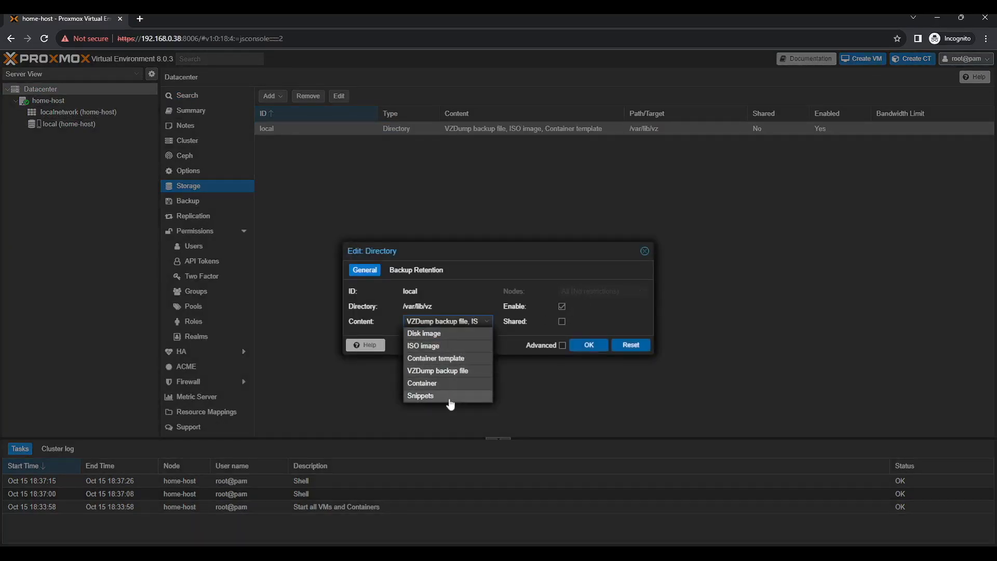
click(596, 345)
Check the local storage summary, then go to home-host's Disks list
click(68, 124)
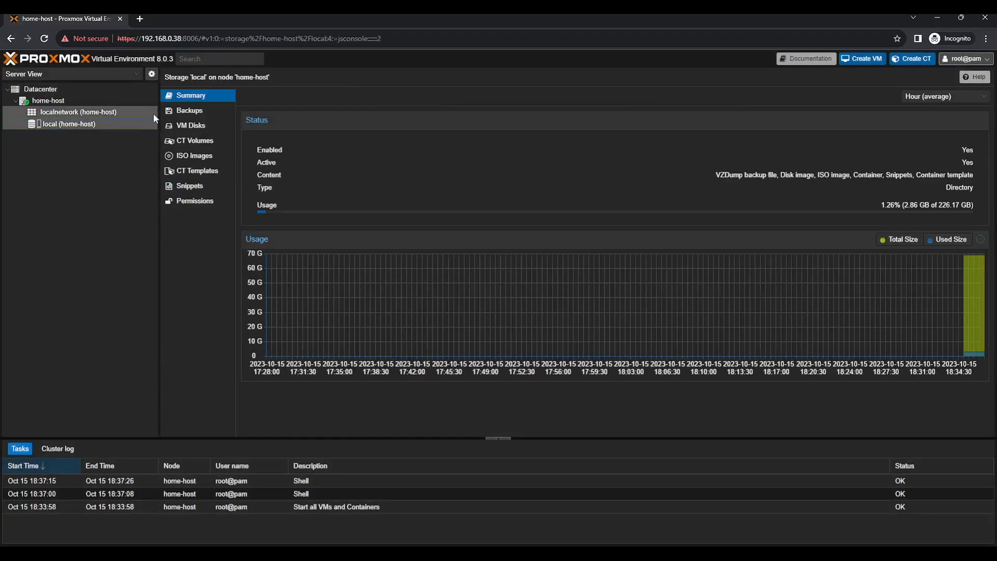
click(87, 99)
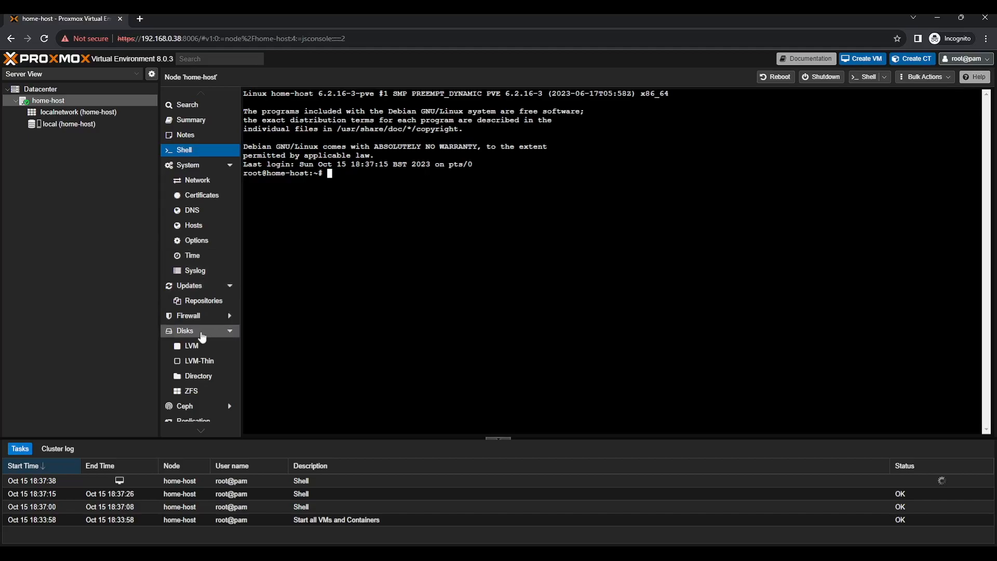
click(200, 332)
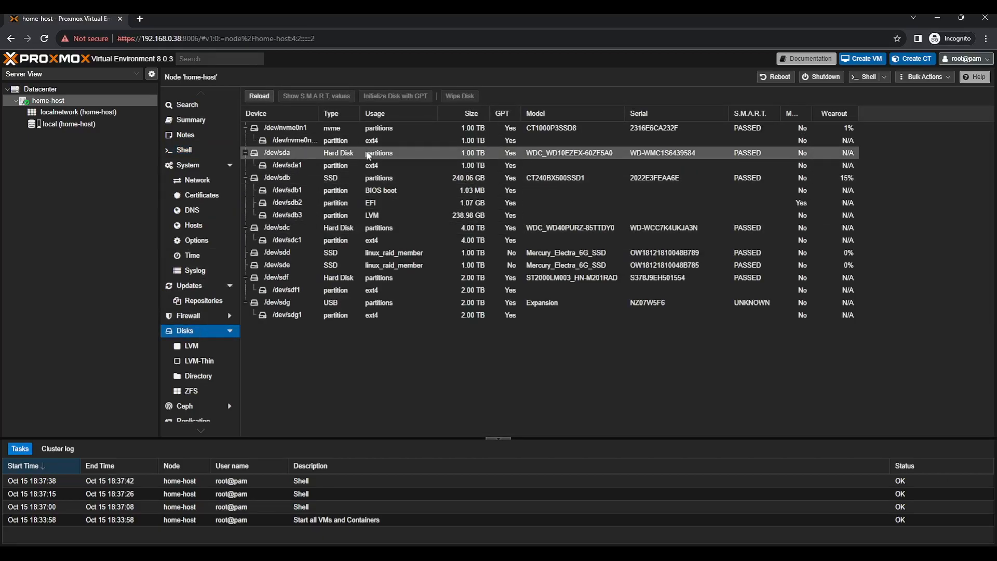
Wipe /dev/nvme0n1 and /dev/sda
click(295, 156)
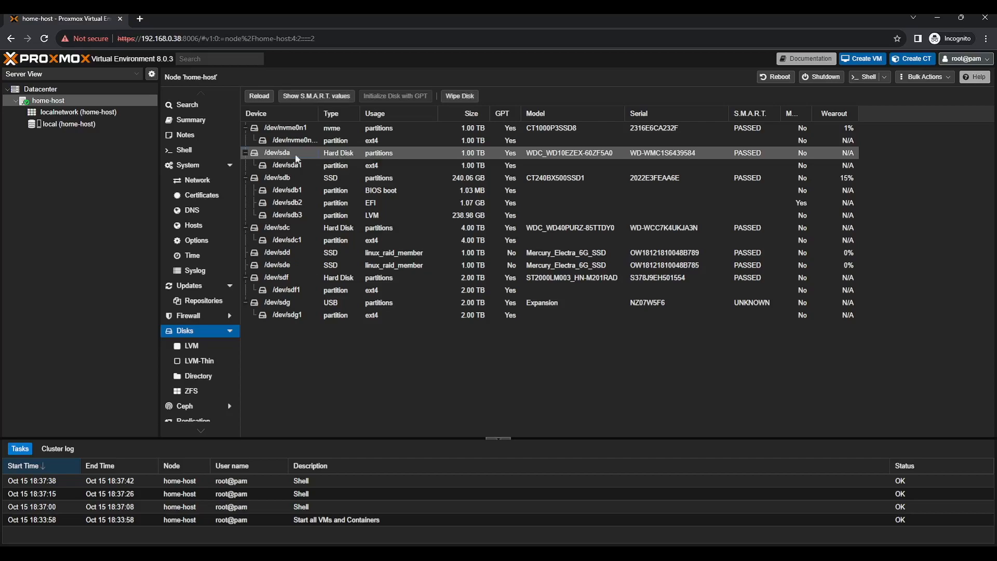
click(282, 129)
click(475, 97)
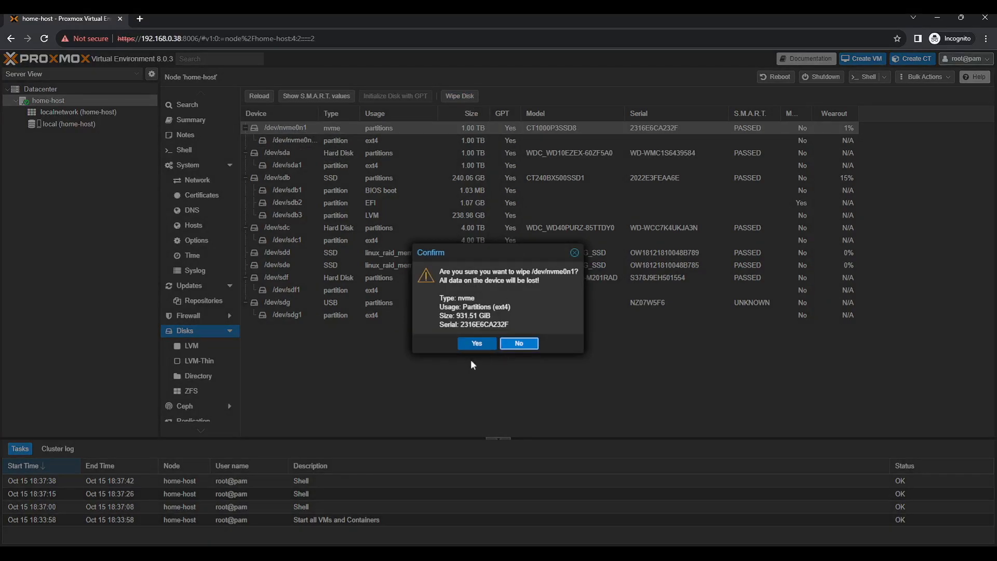
click(477, 343)
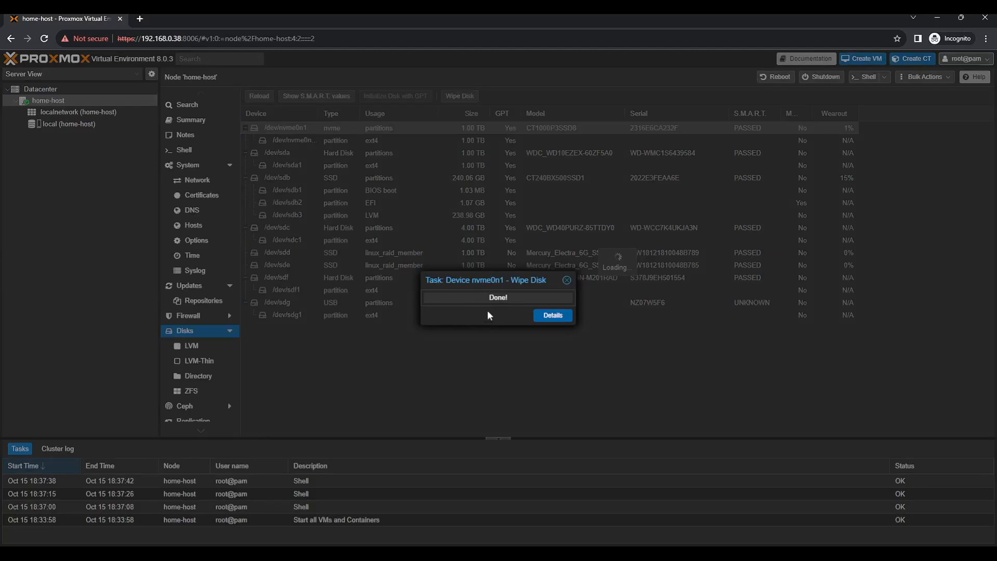
click(459, 96)
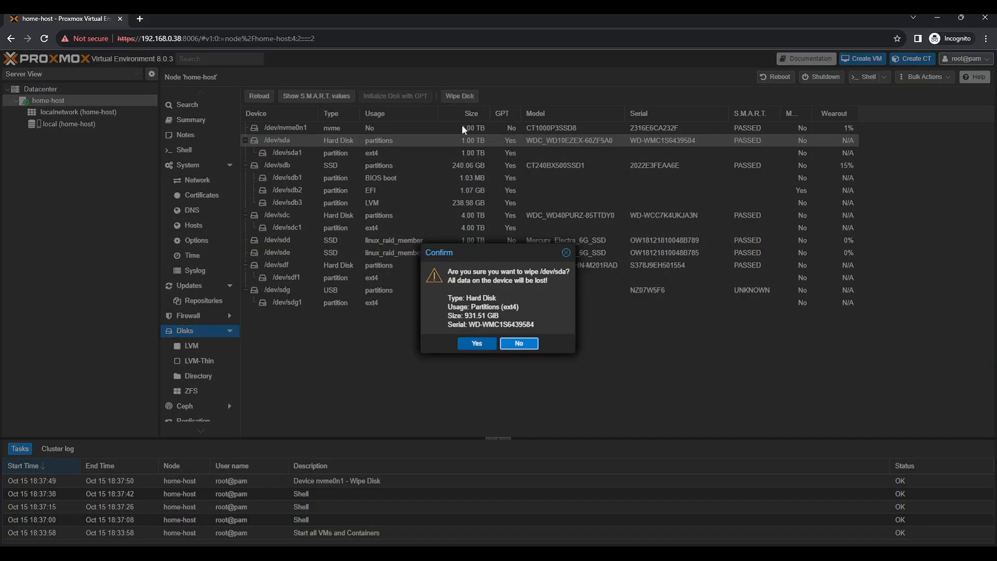
click(476, 343)
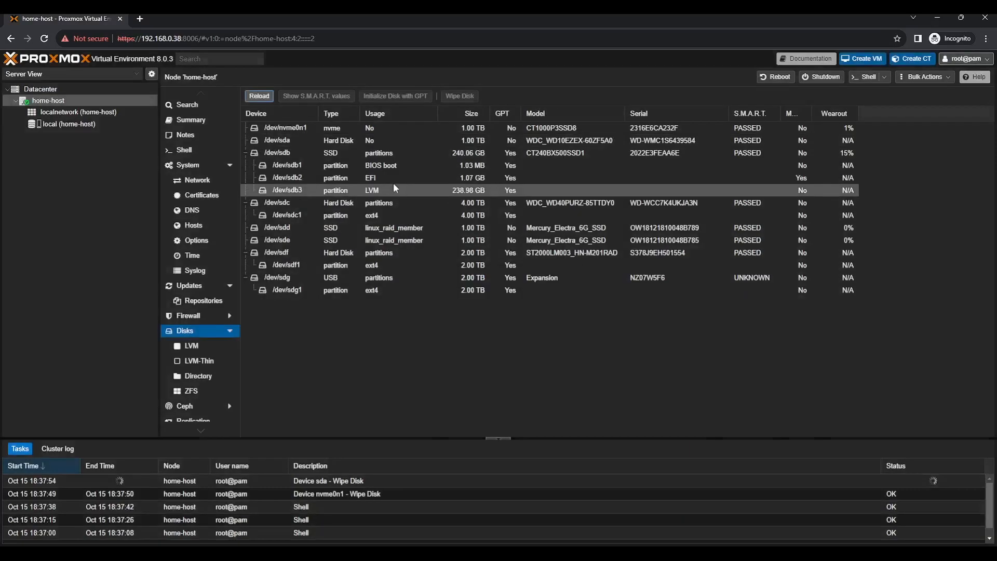
Wipe /dev/sdc, /dev/sdf and /dev/sdg
click(352, 204)
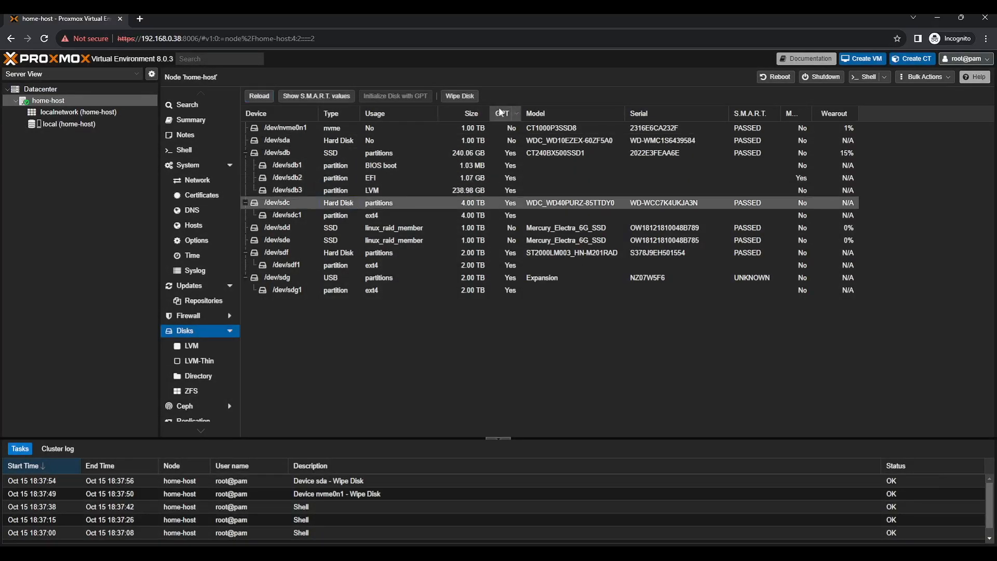
click(460, 96)
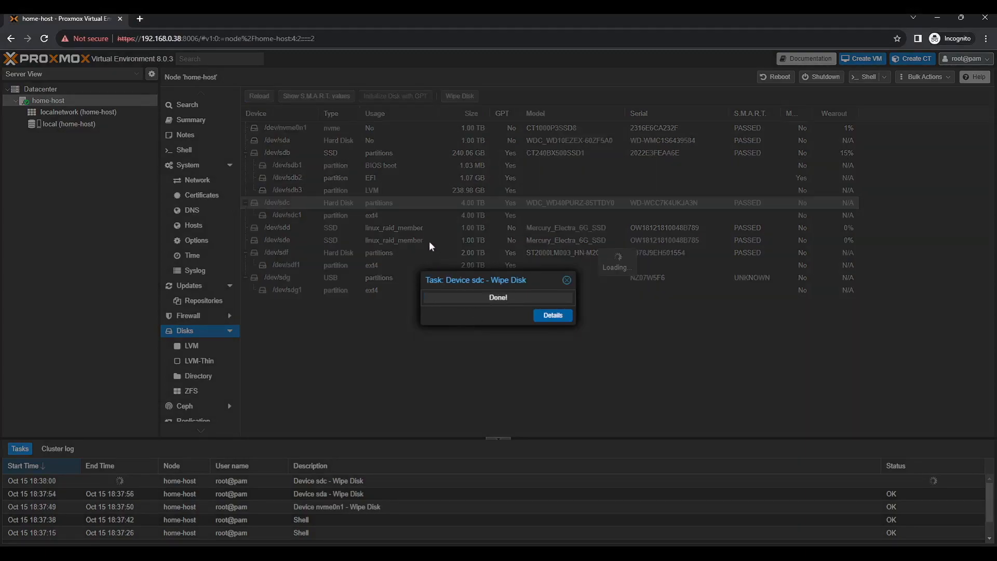
click(396, 242)
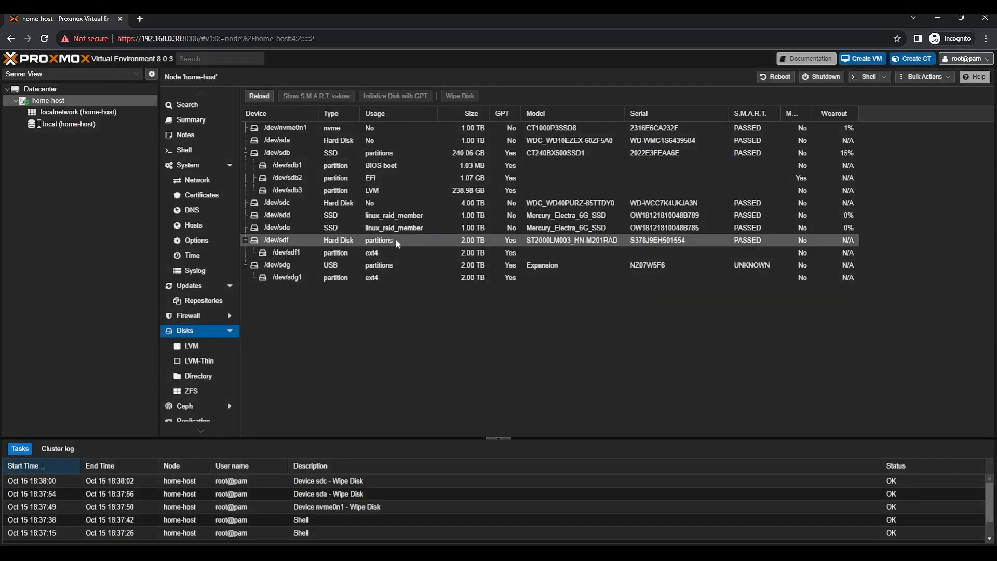
click(460, 95)
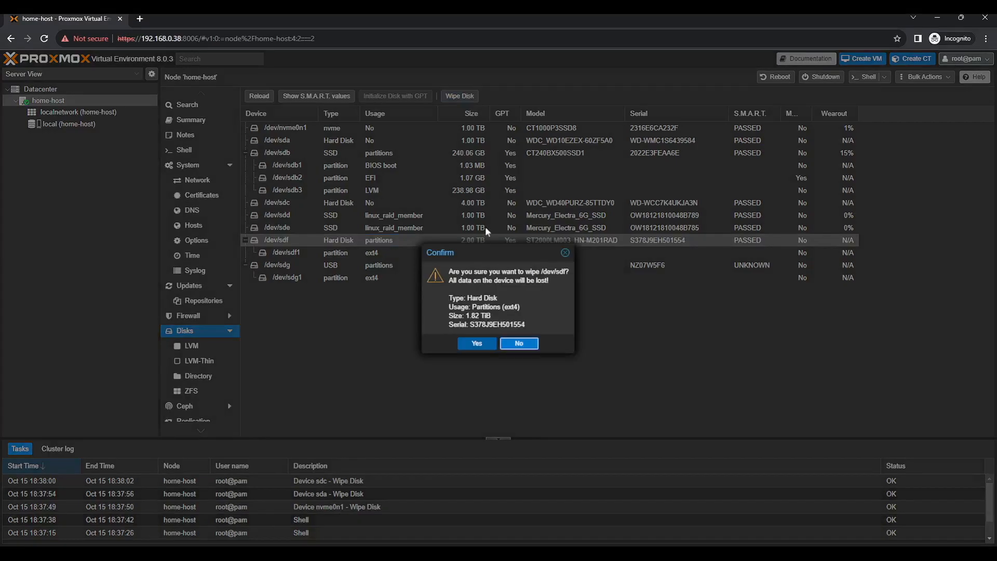
click(478, 343)
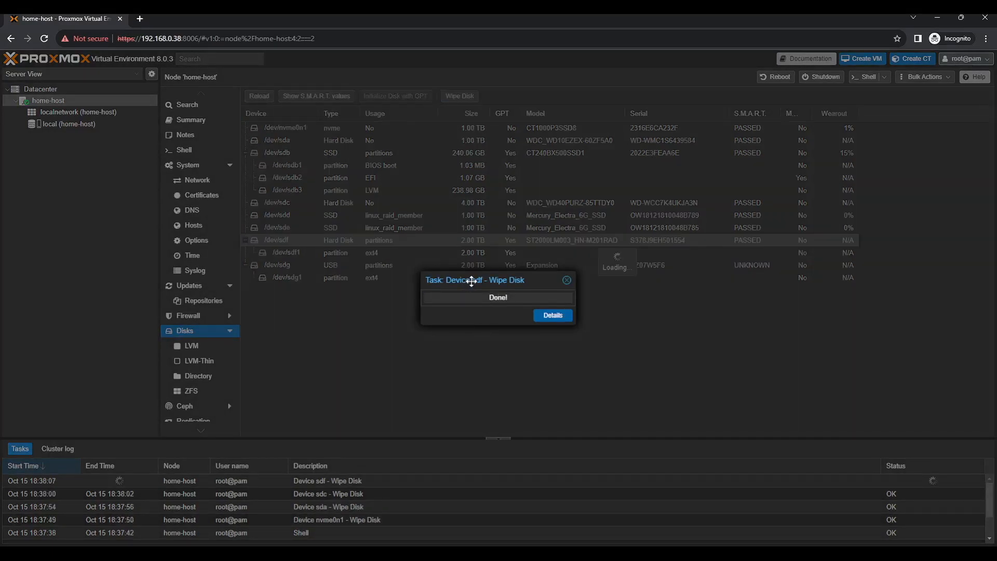
click(477, 252)
click(461, 96)
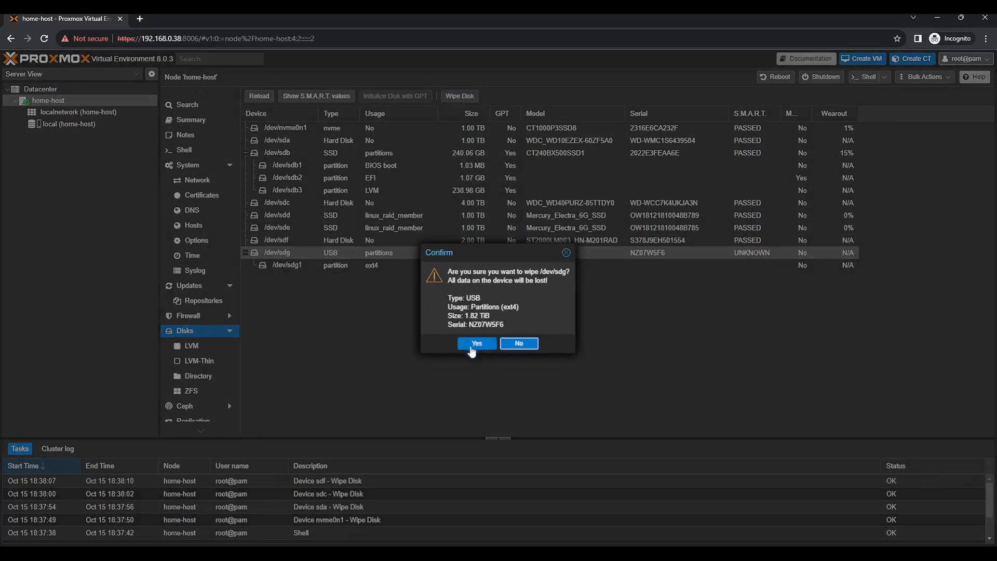
click(474, 342)
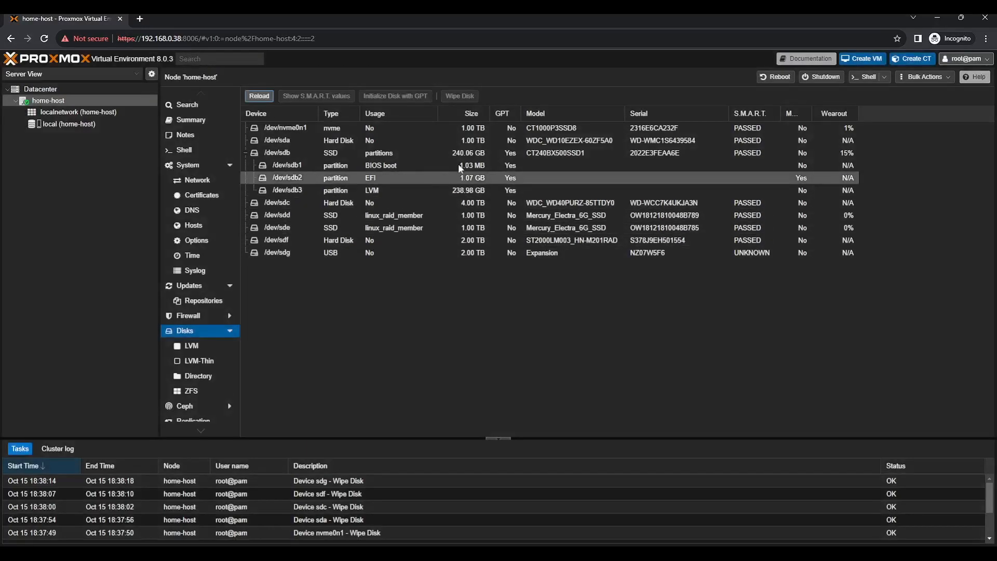
Wipe the SSDs /dev/sdd and /dev/sde and confirm no RAID usage remains
click(475, 215)
click(470, 96)
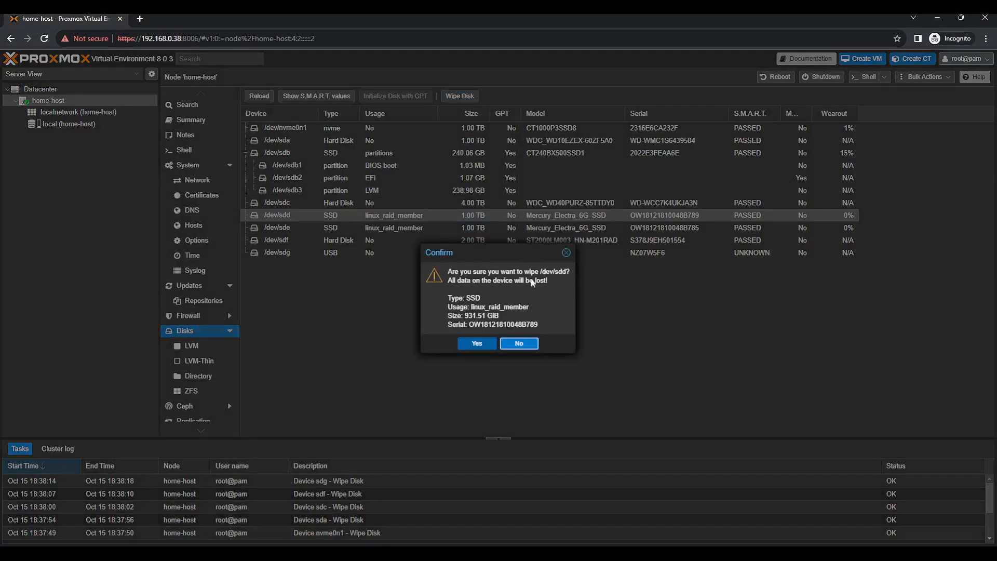
click(476, 343)
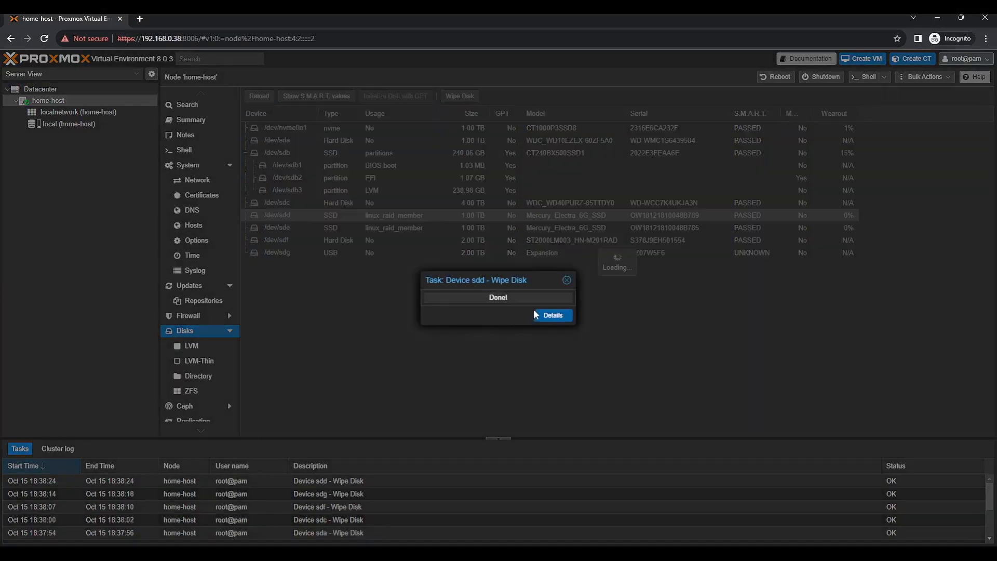
click(516, 227)
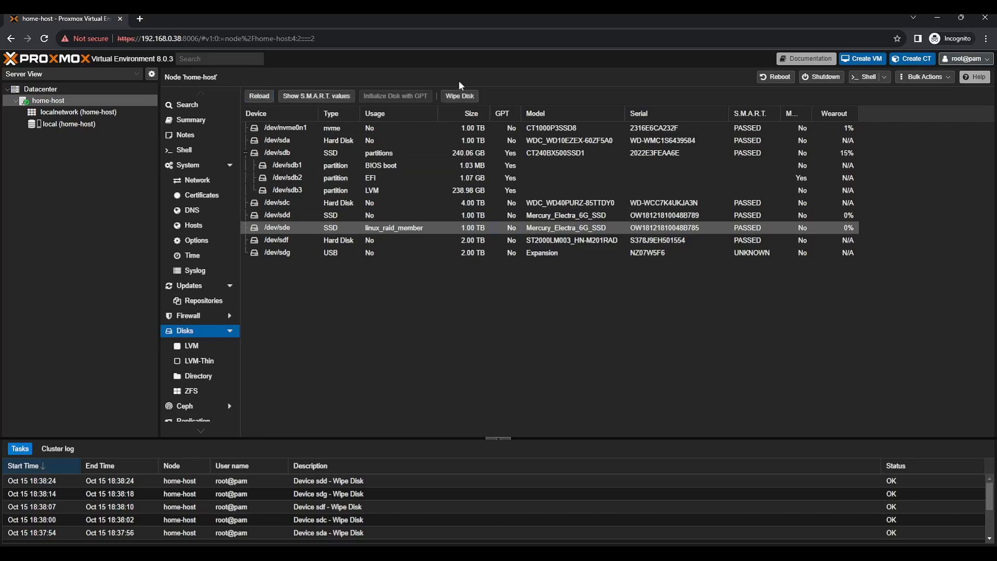
click(464, 94)
click(470, 343)
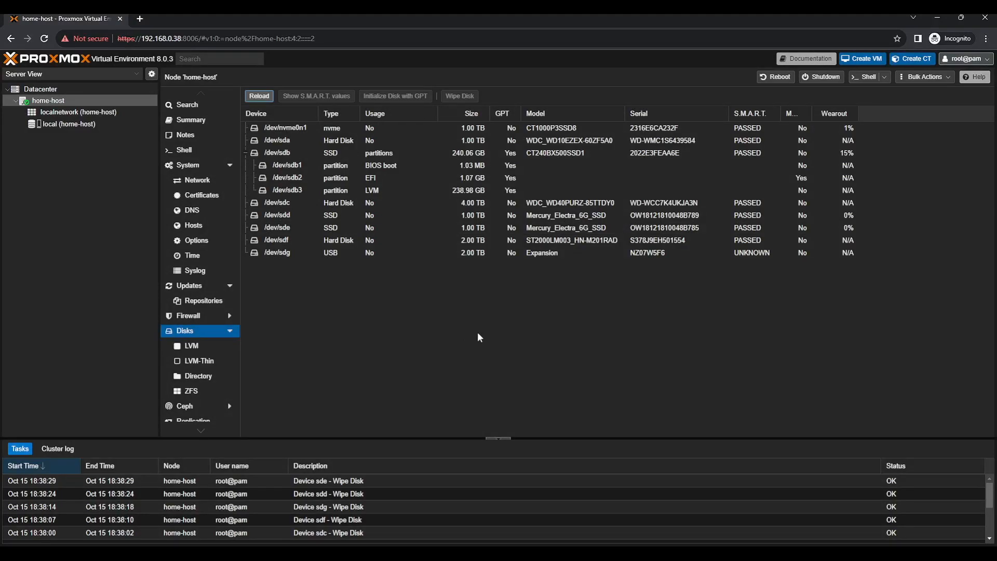
click(555, 227)
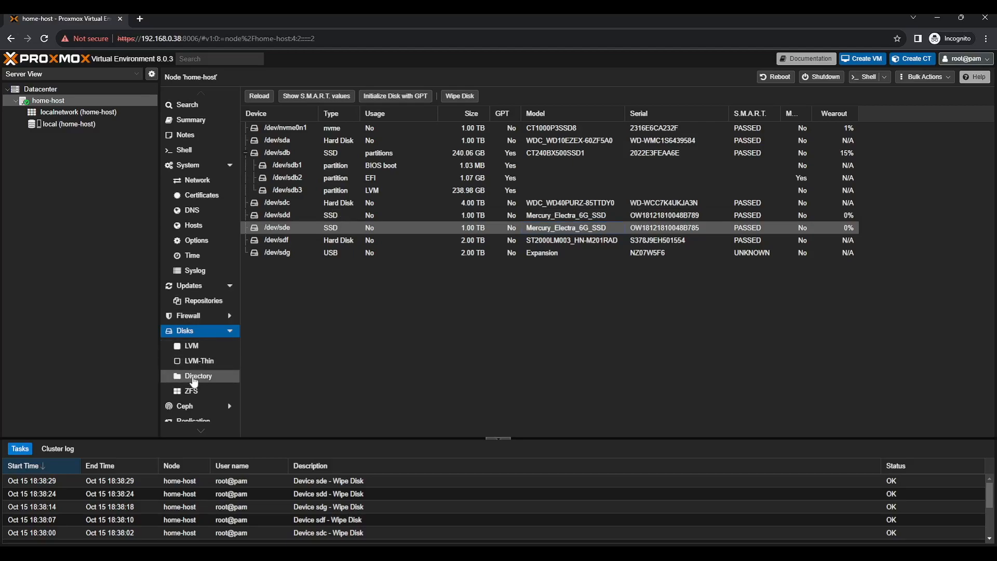
Create an ext4 directory storage named HDDStorage on the 4 TB /dev/sdc
click(194, 378)
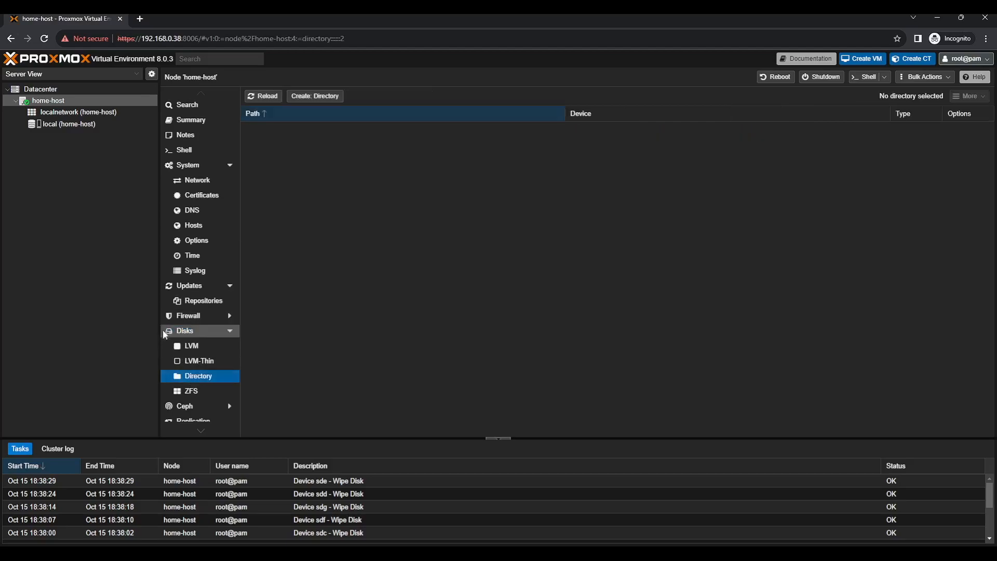
click(332, 95)
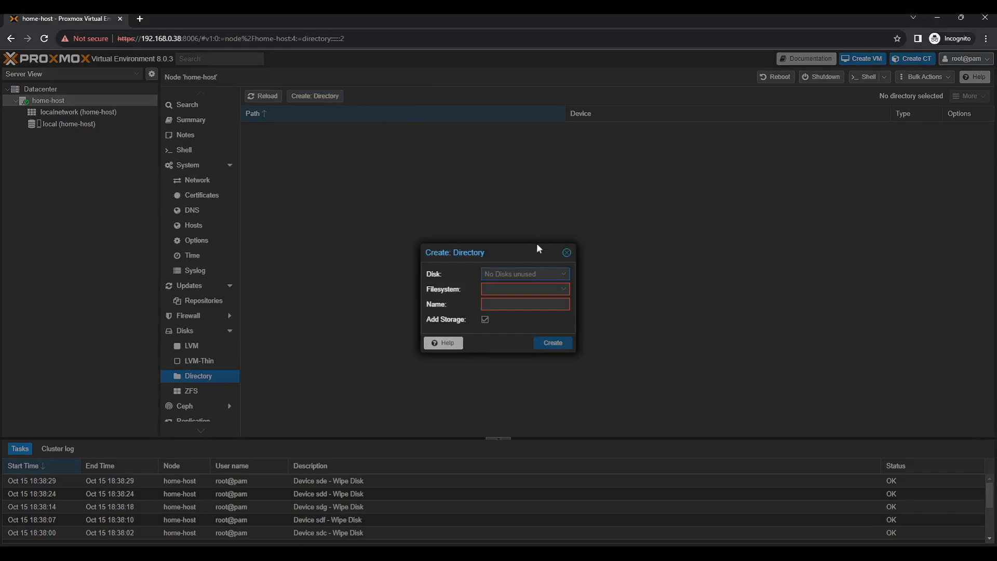
click(563, 274)
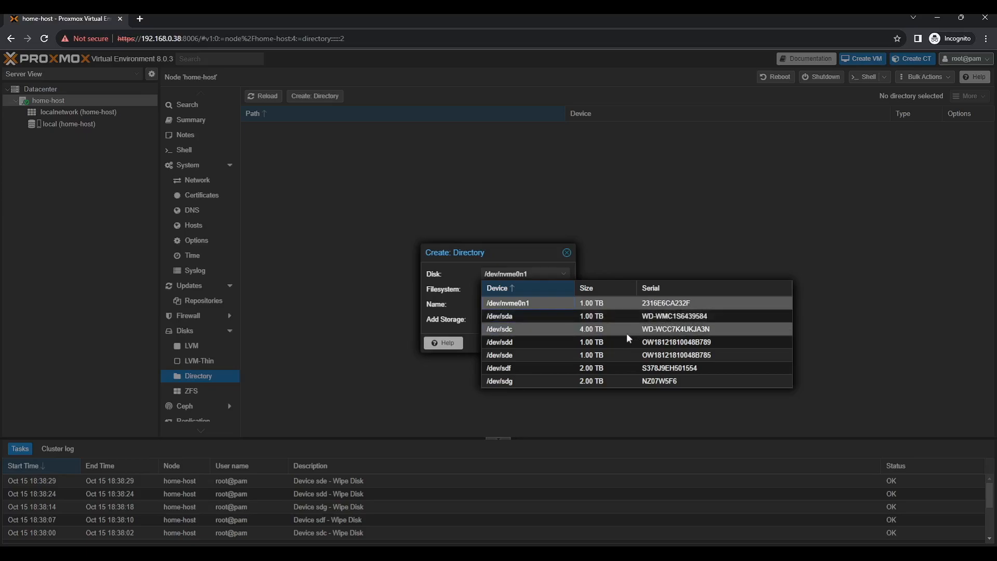
click(664, 328)
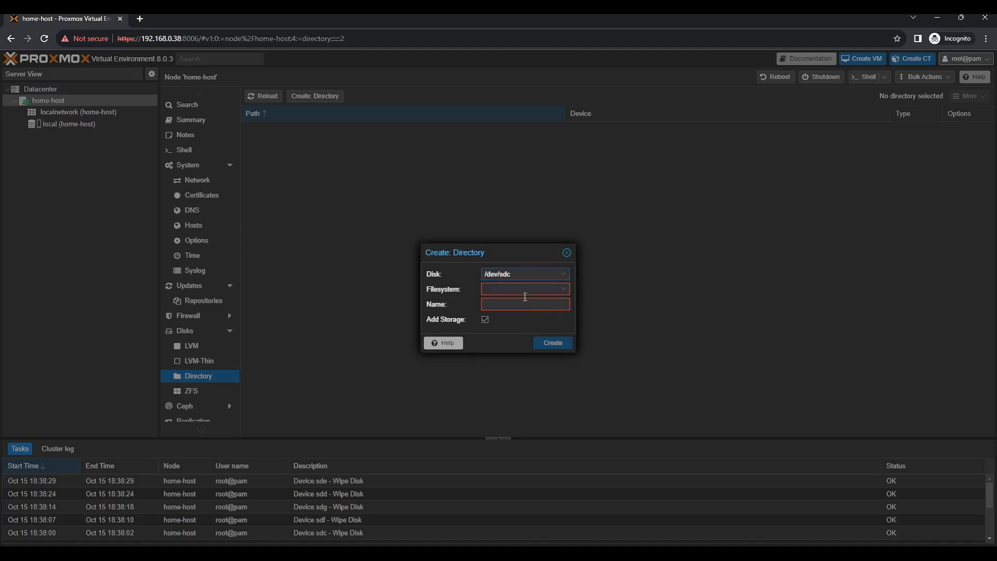
click(525, 291)
click(527, 307)
text(HDDStorage)
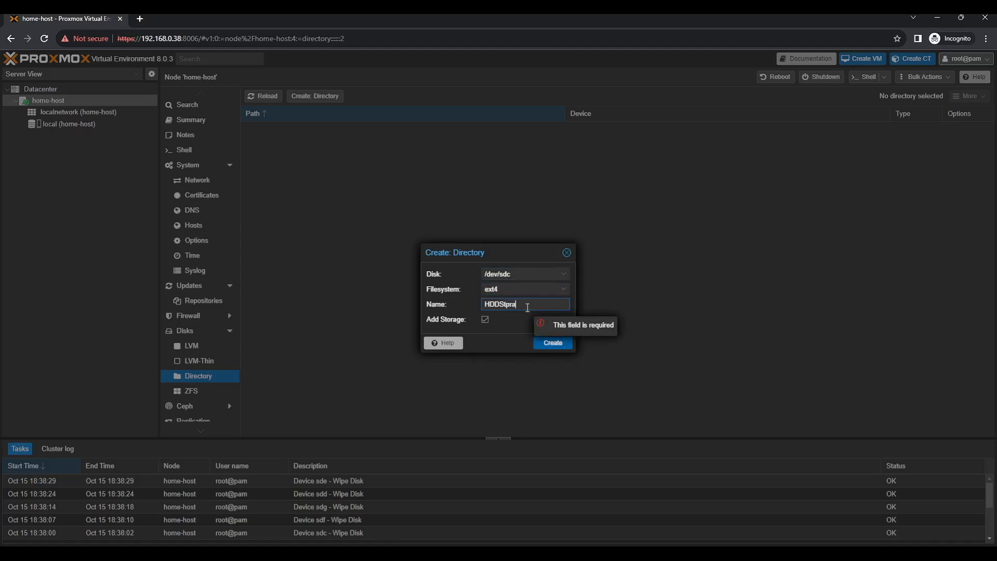
click(560, 342)
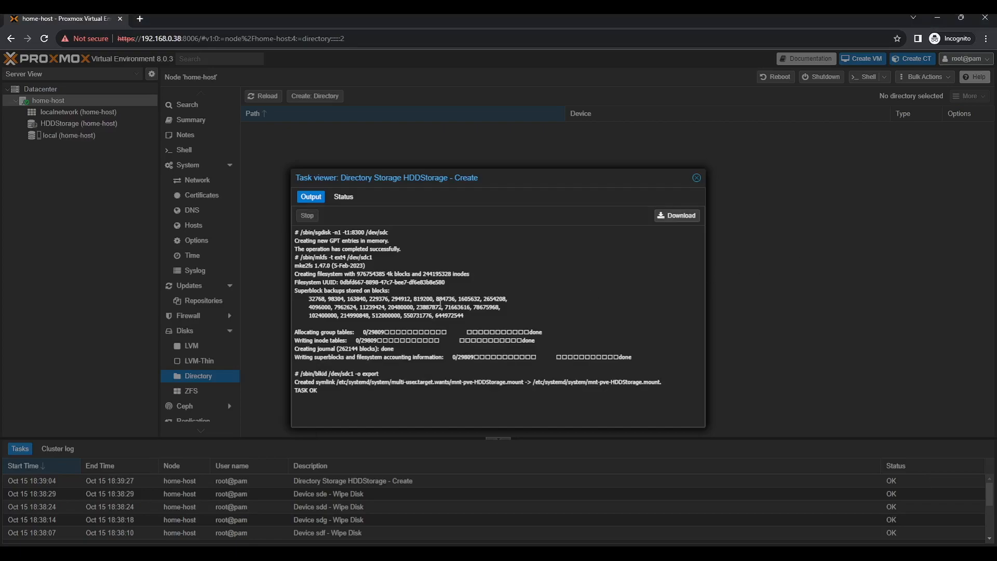
Confirm the task ended OK and review the HDDStorage summary
drag(317, 389, 295, 388)
click(696, 178)
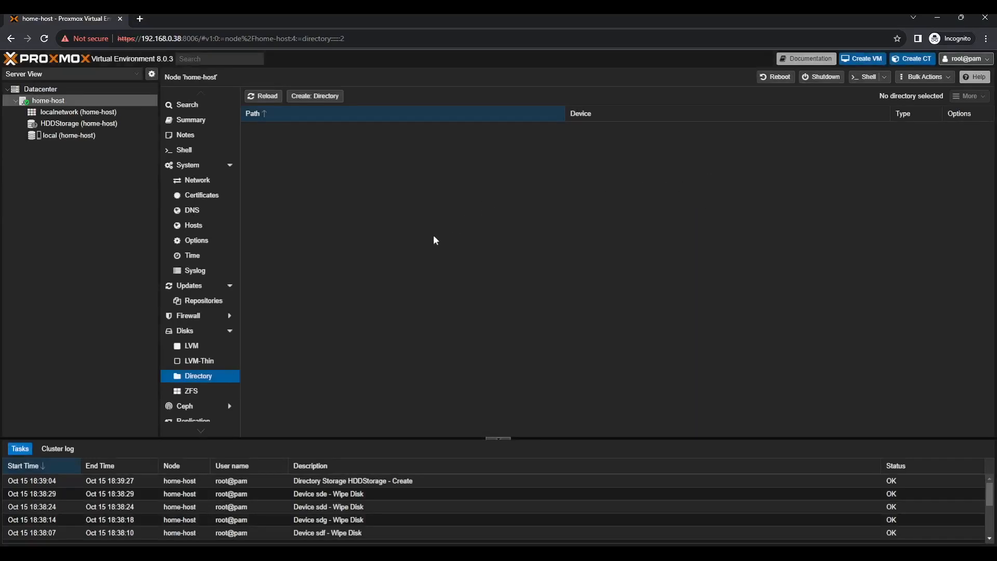
click(59, 124)
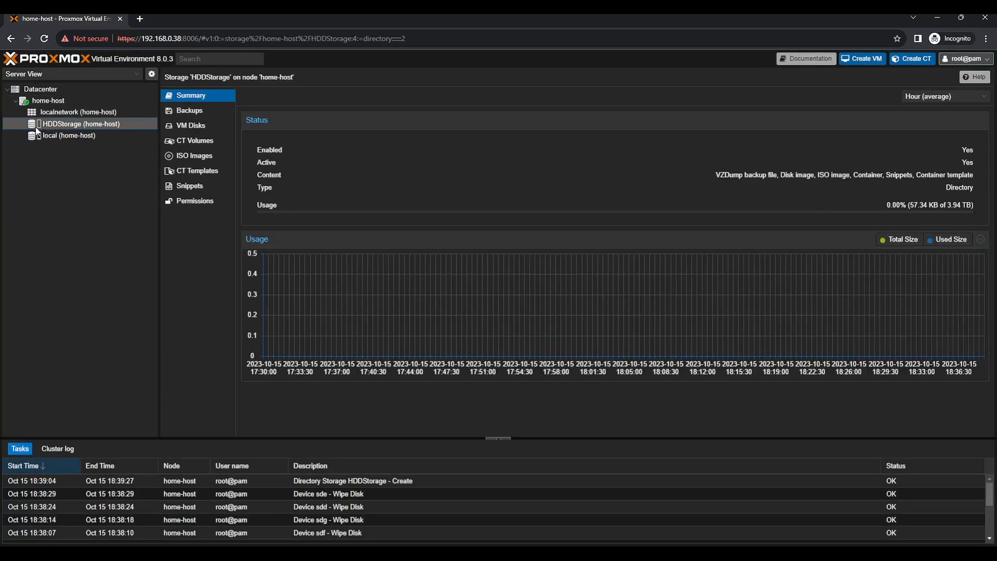
click(52, 100)
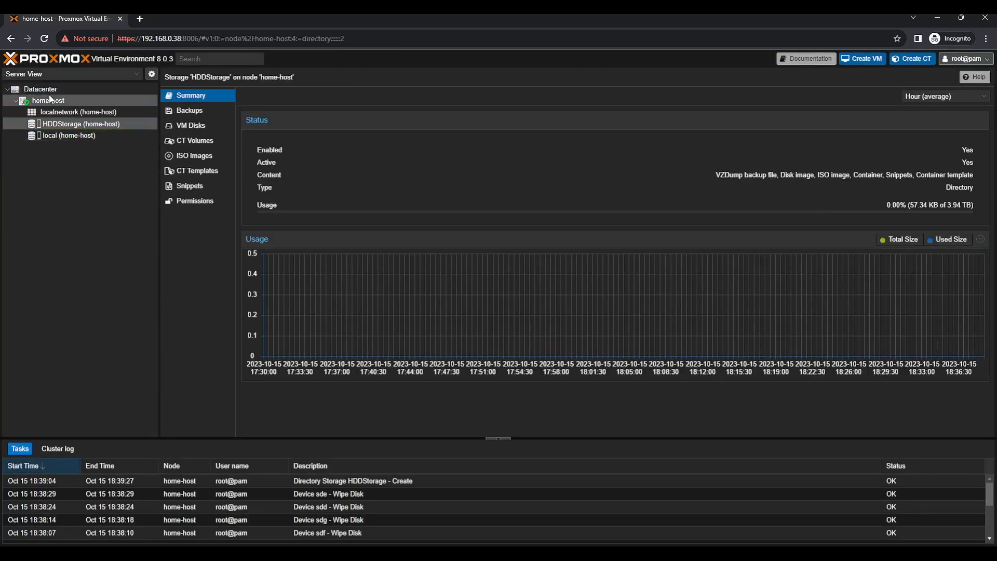
Create ext4 directory storage NVME on /dev/nvme0n1 and review its creation output
click(315, 96)
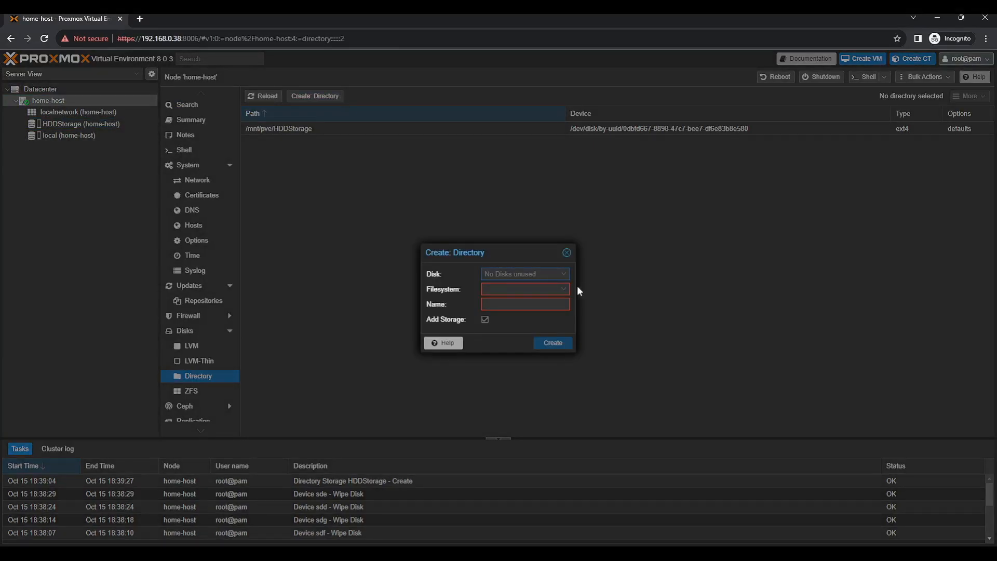
click(566, 274)
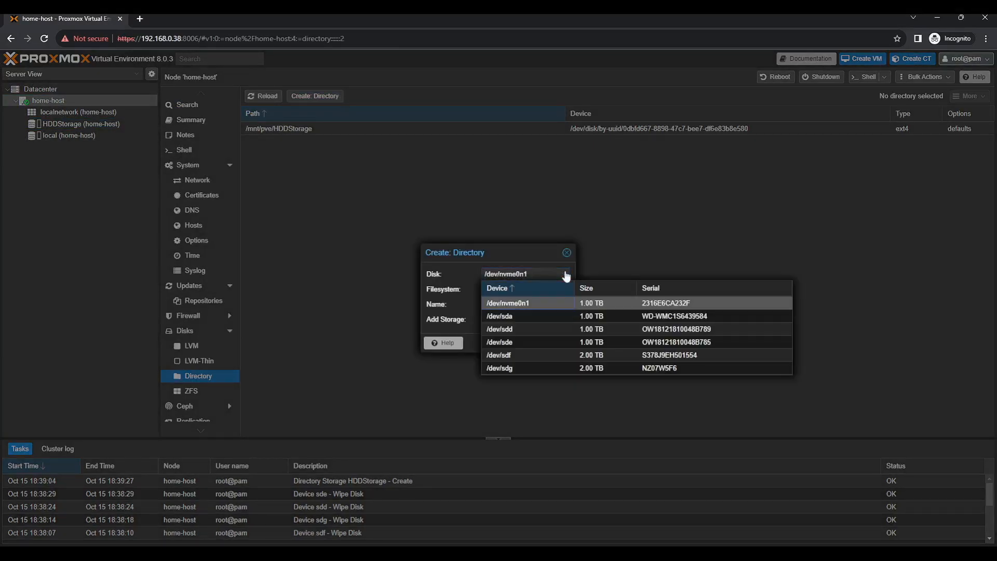
click(547, 301)
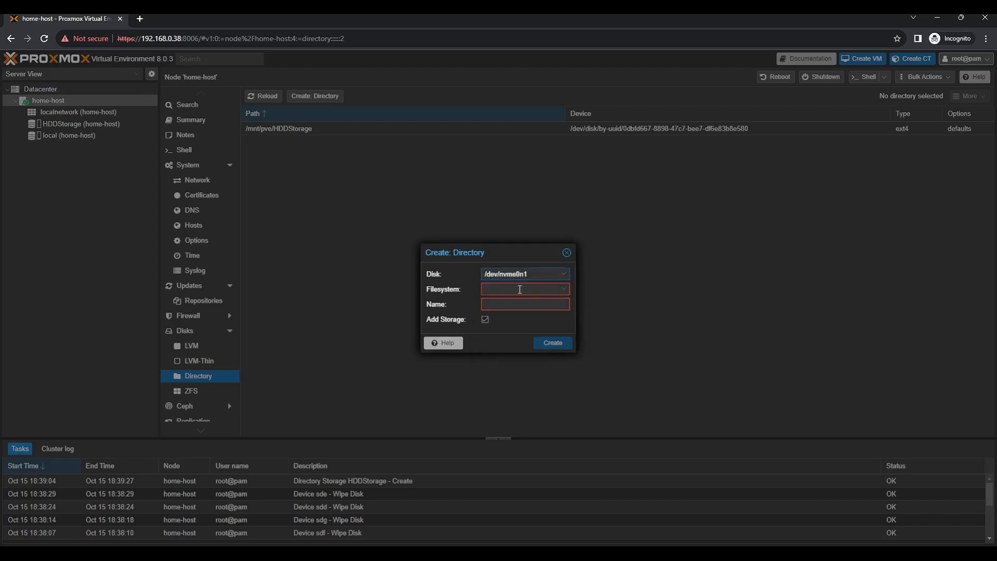
click(534, 293)
click(534, 310)
text(NVM)
key(BackSpace)
key(BackSpace)
key(BackSpace)
text(NVME)
click(544, 346)
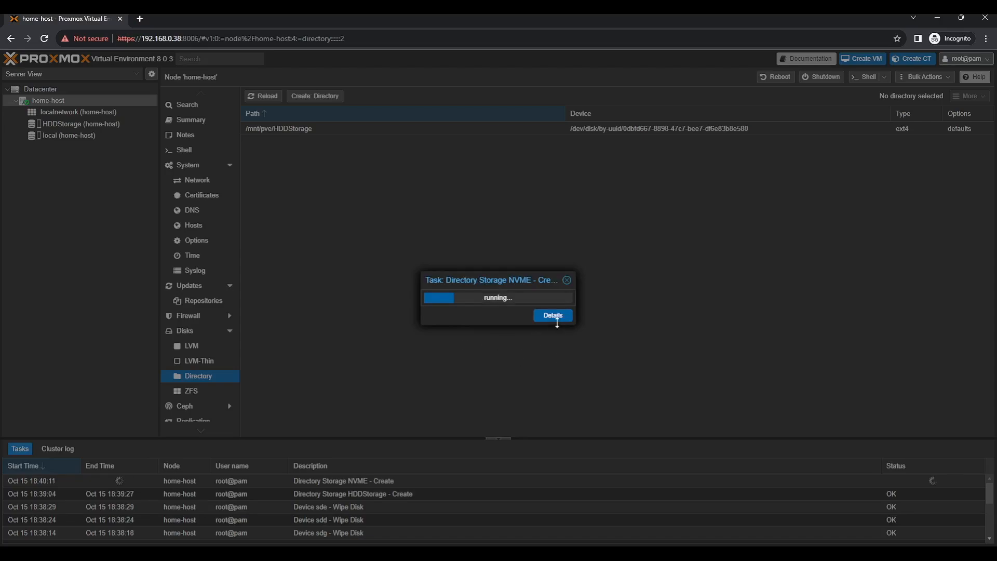
click(554, 316)
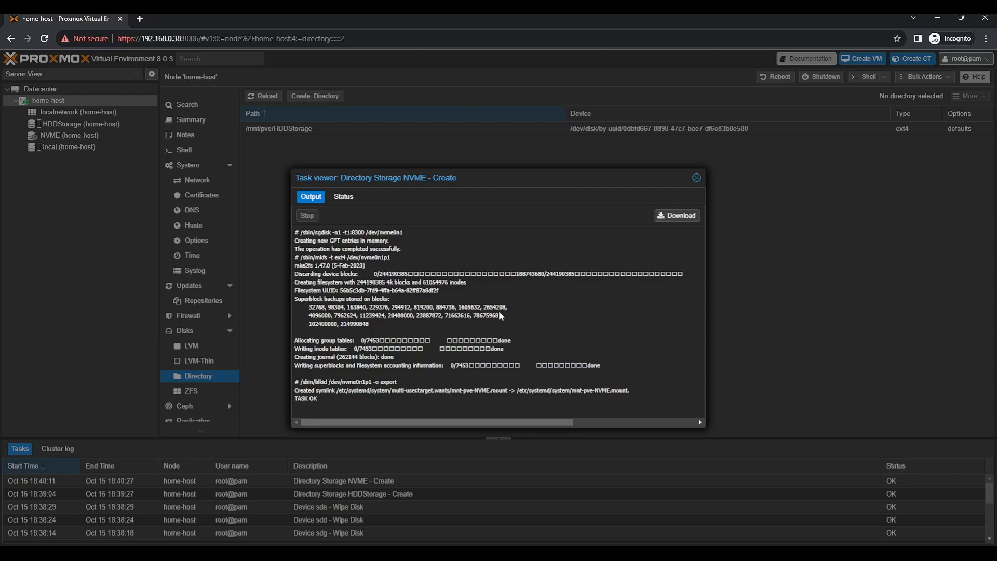
key(Escape)
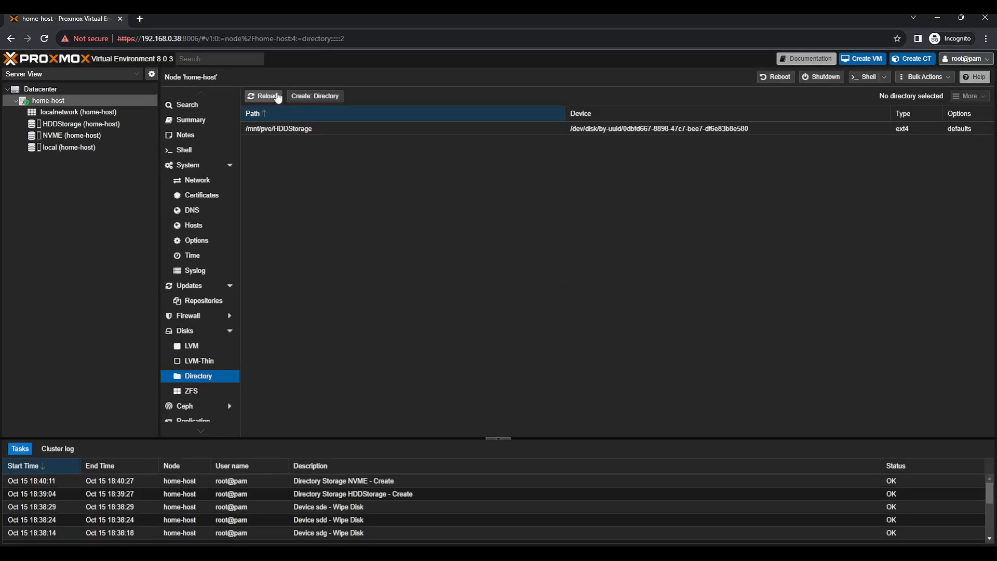
Create the OtherStorage directory storage on /dev/sda
click(269, 98)
click(313, 97)
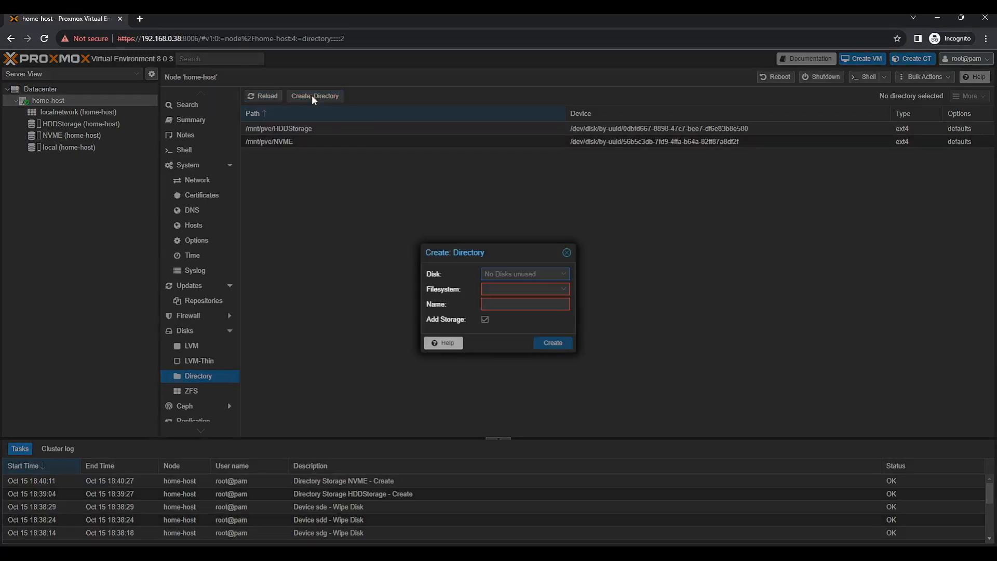
click(564, 275)
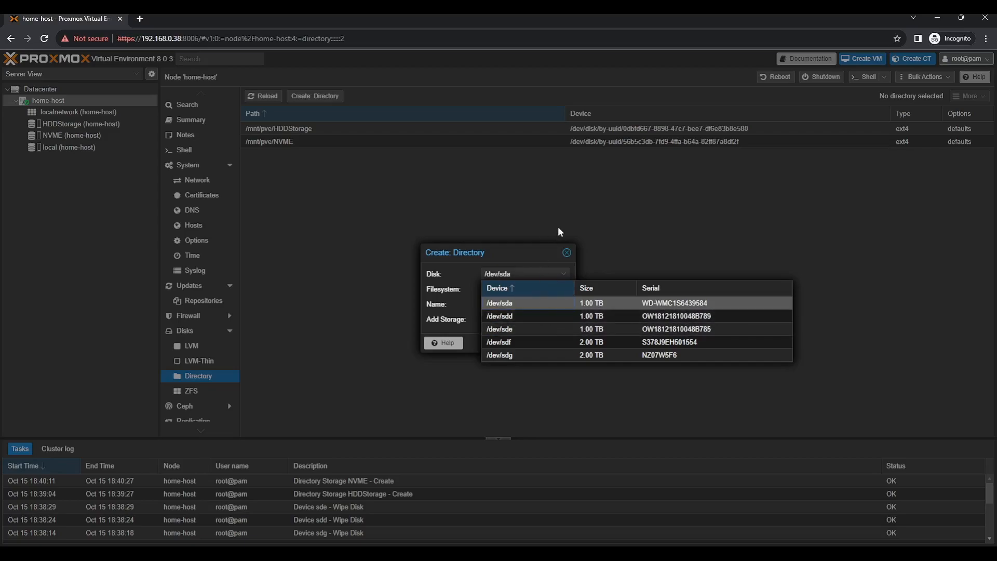
click(568, 305)
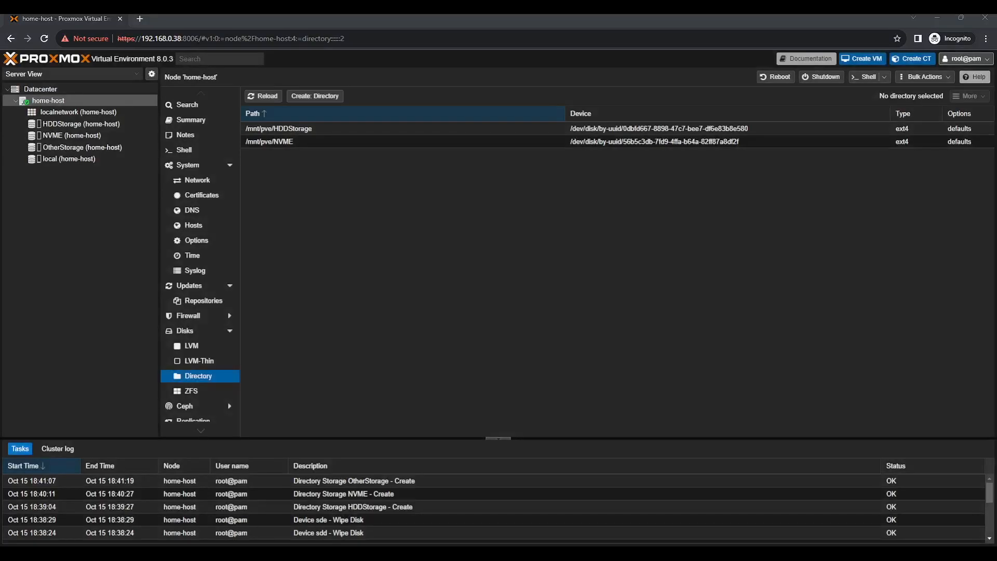
Create an ext4 directory storage named VMData2 on the 2 TB /dev/sdf
click(311, 97)
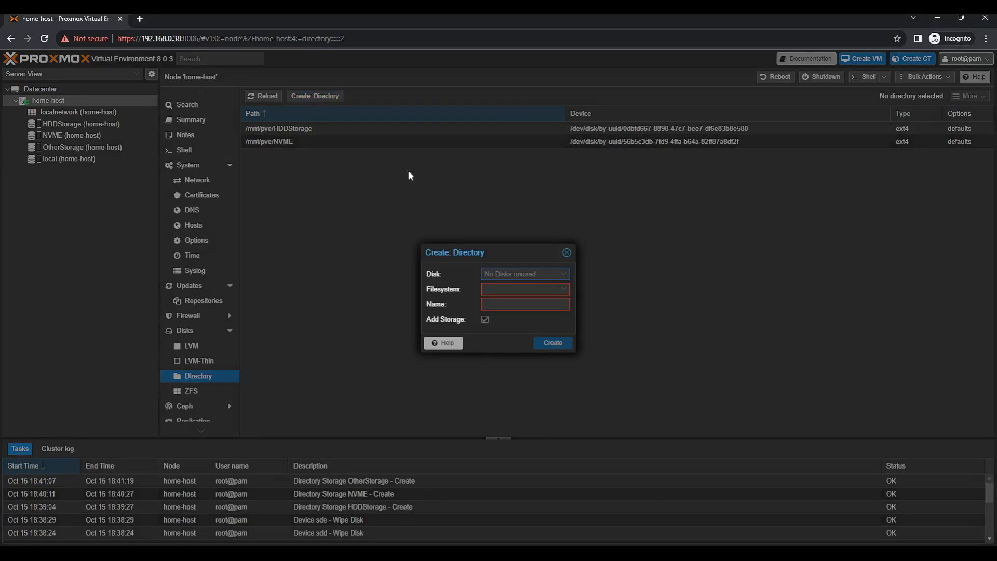
click(543, 276)
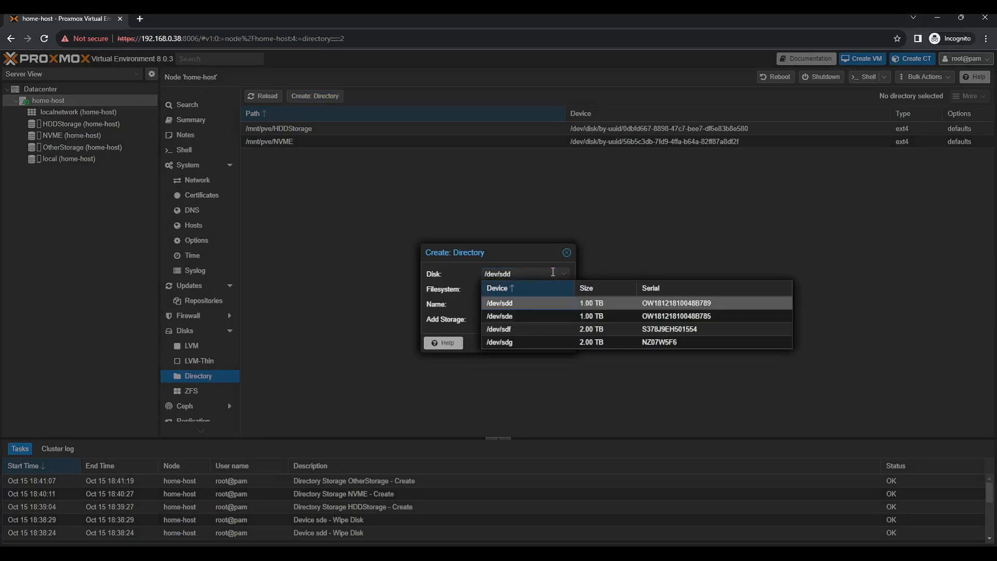
click(535, 327)
click(506, 290)
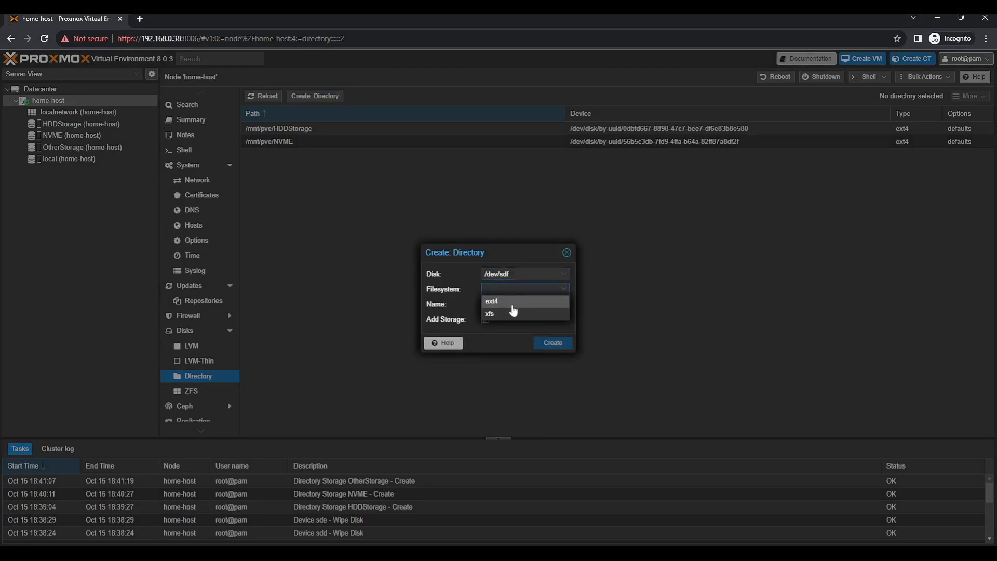
click(512, 306)
click(518, 305)
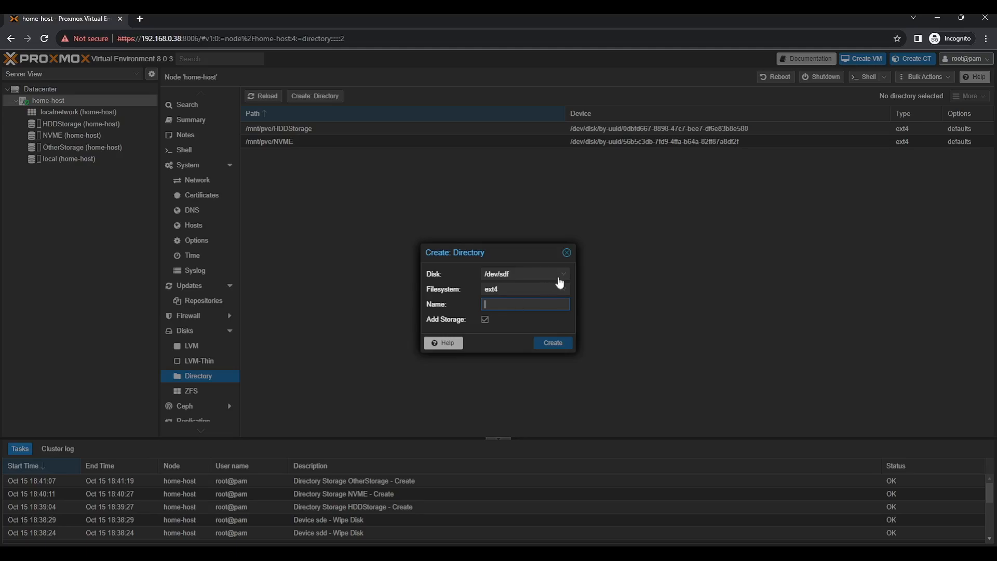
click(561, 277)
click(533, 305)
text(VMData2)
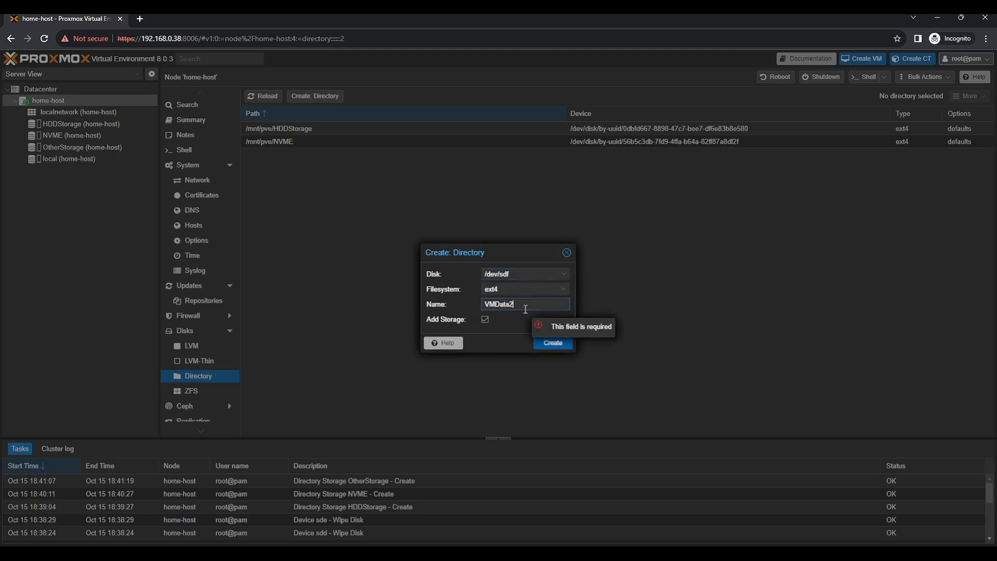
click(550, 341)
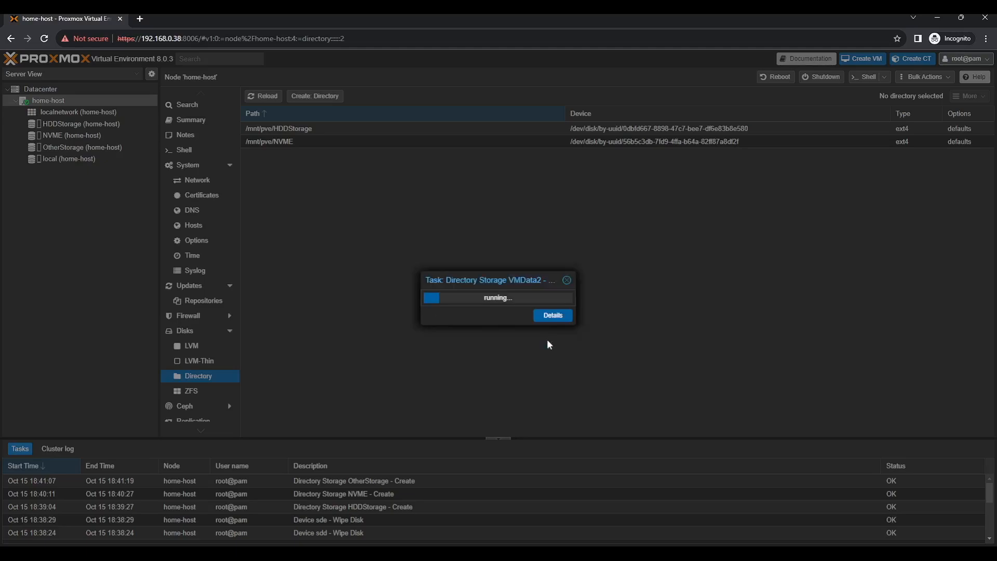
Check the VMData2 creation output, finish LocalBackup, and open the home-host shell
click(551, 317)
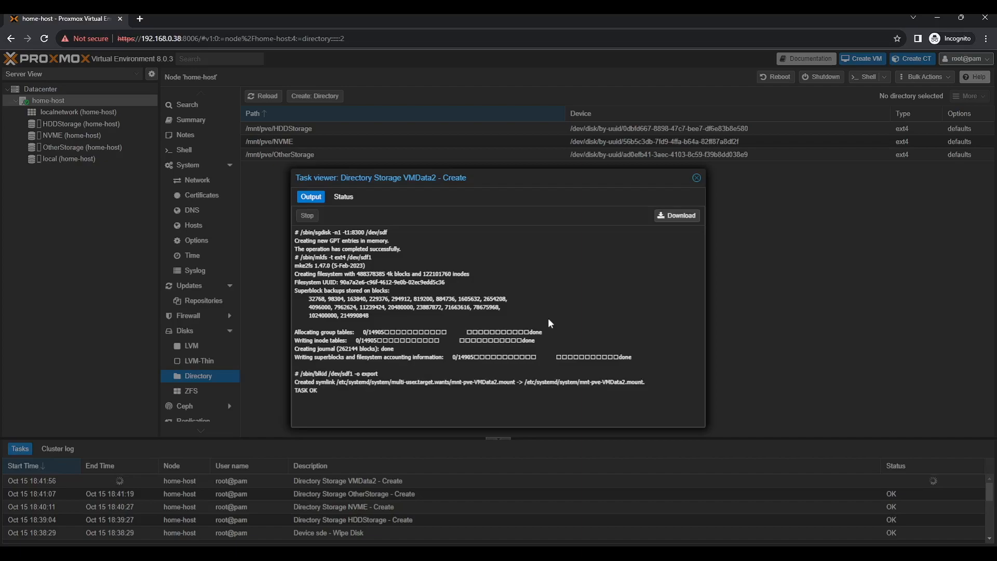
click(697, 178)
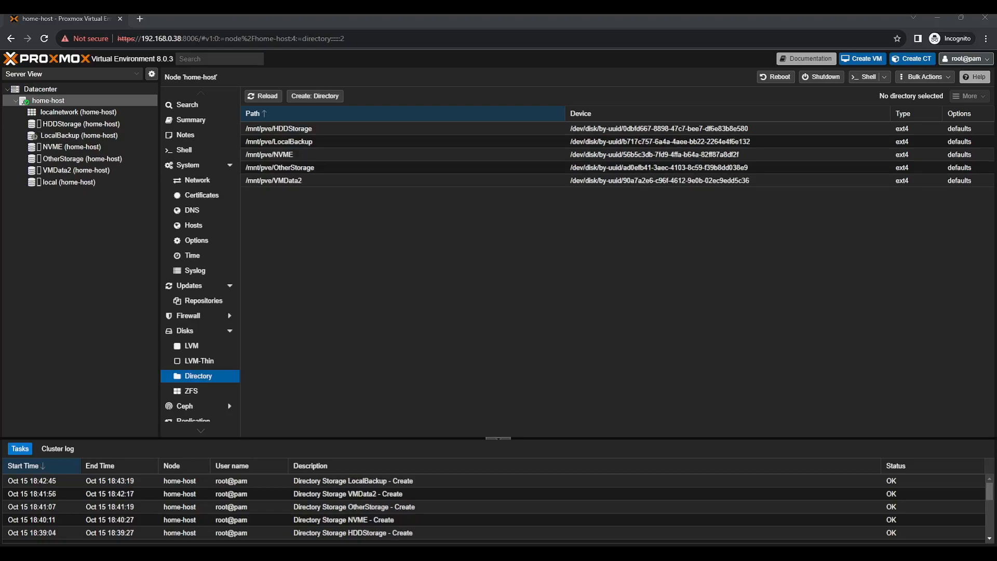
click(354, 205)
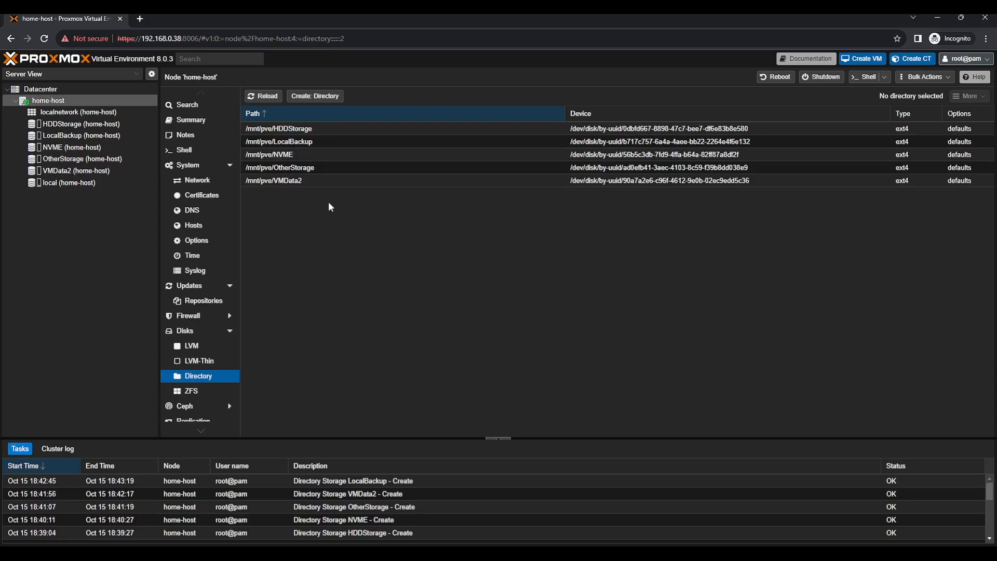
click(179, 151)
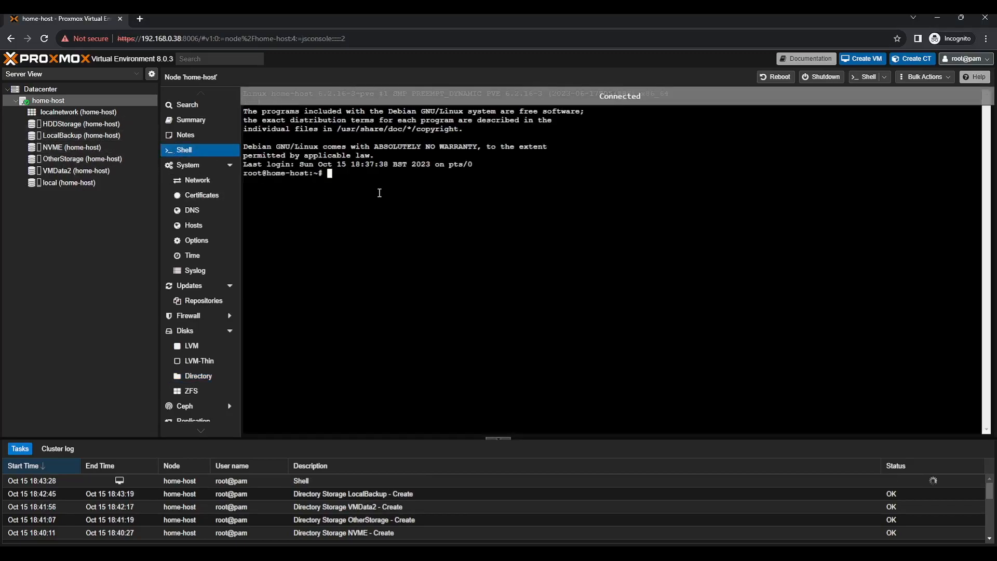
Cancel the pasted mdadm create command and run apt-get install mdadm instead
text(sudo mdadm --create --verbose /dev/md0 --level=0 --raid-devices=2 /dev/sda /dev/sdb)
key(Left)
key(Left)
key(Left)
key(Left)
key(Left)
key(Left)
key(Left)
key(Left)
key(Left)
key(Left)
key(Left)
key(Left)
key(Left)
key(Left)
key(Left)
key(Left)
key(Left)
key(Left)
key(Left)
key(Left)
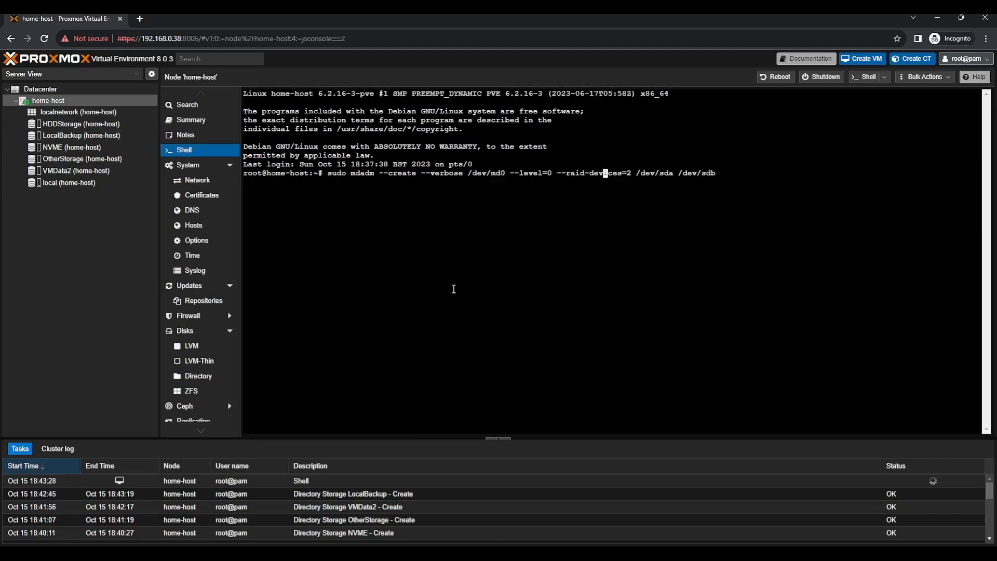
key(ctrl+c)
text(apt-)
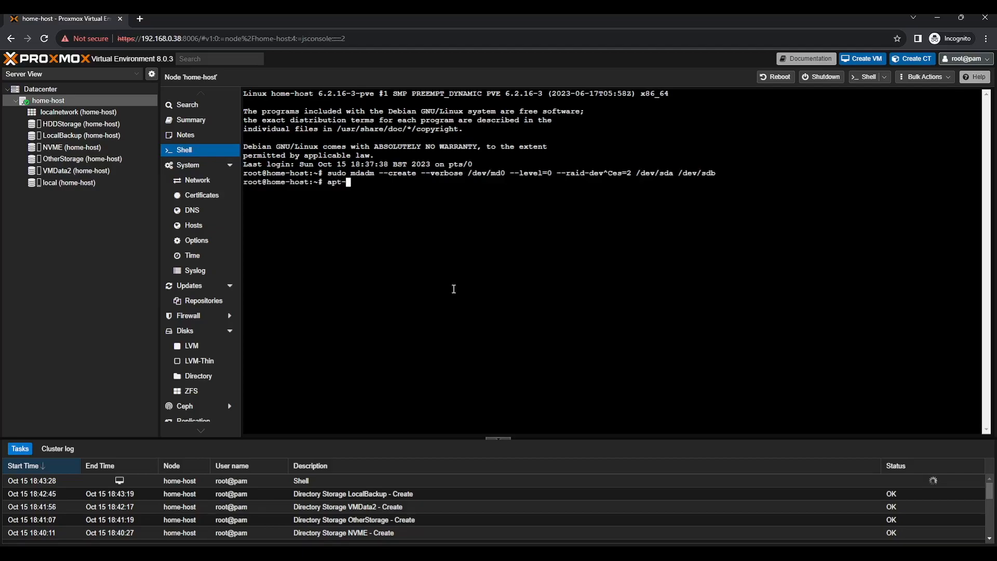
text(get install mdadm)
key(Return)
Go to the APT Repositories page after mdadm has no installation candidate
key(Up)
key(Down)
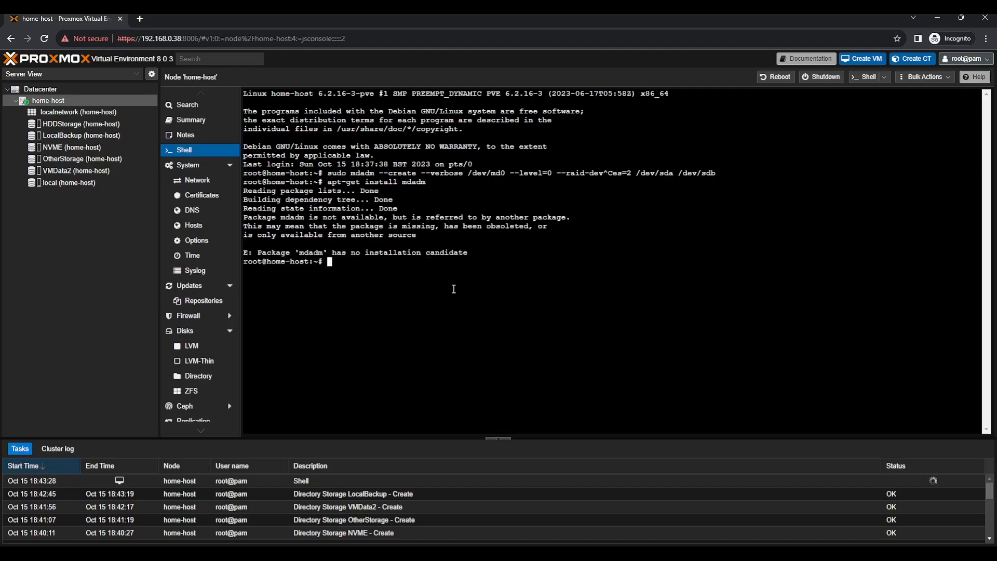
click(200, 303)
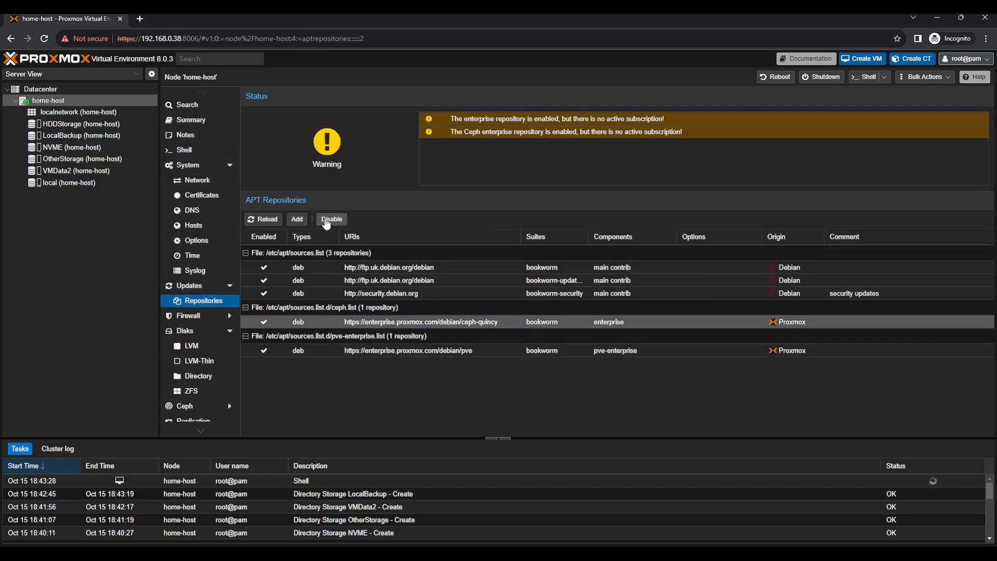
Disable the Ceph and pve-enterprise repositories
click(426, 350)
click(332, 219)
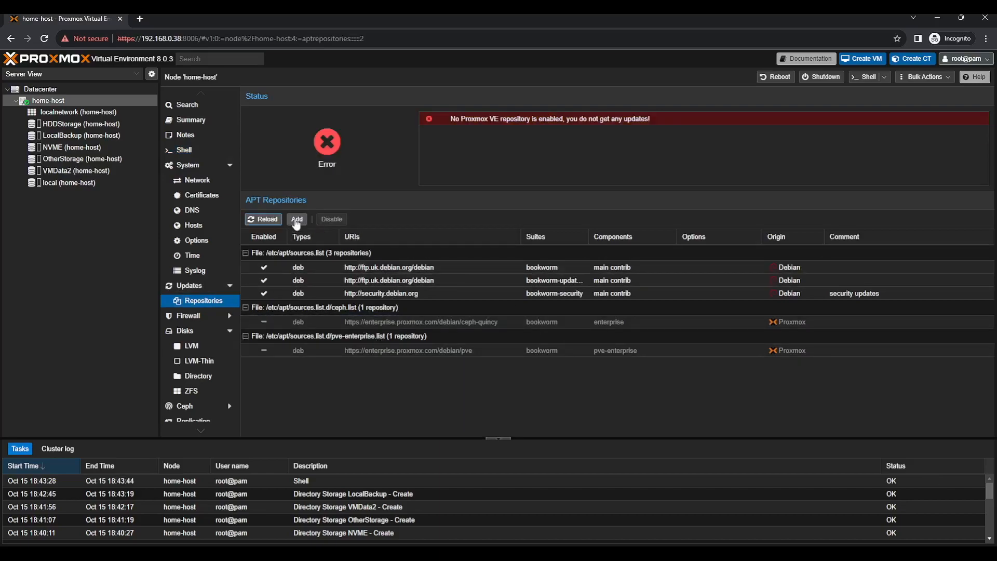
click(498, 320)
Add the No-Subscription repository and return to the node shell
click(297, 218)
click(499, 276)
click(457, 303)
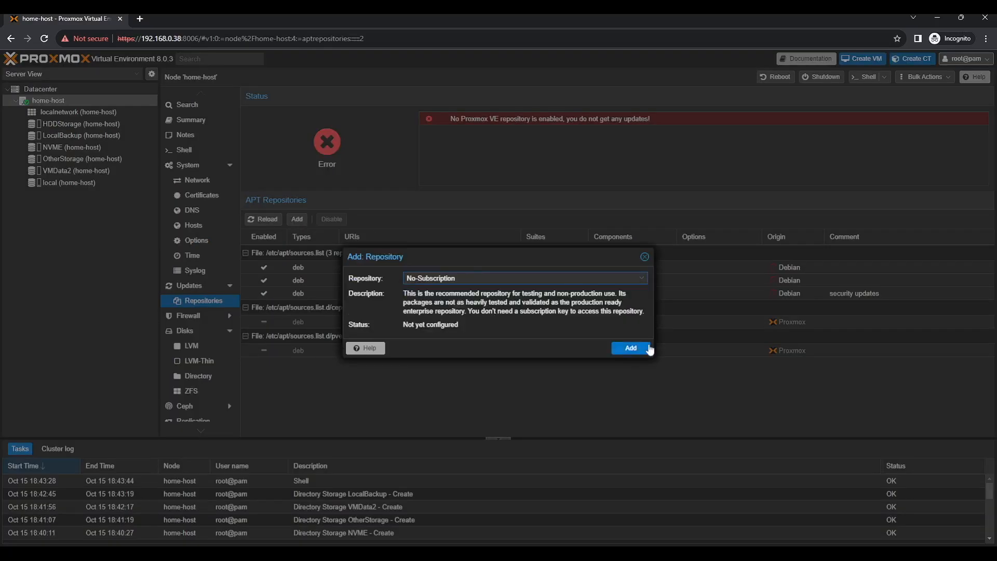
click(631, 345)
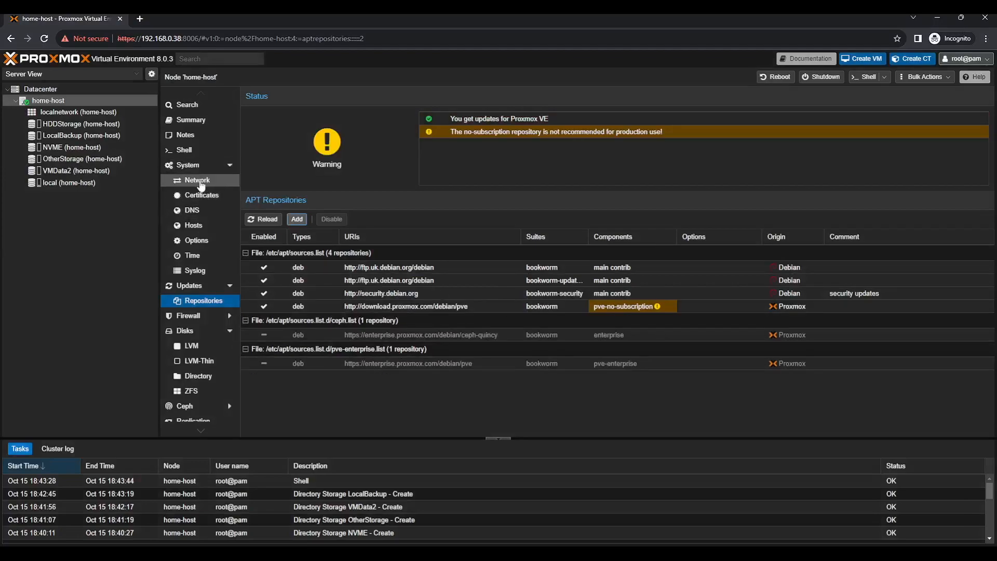
click(184, 150)
Run apt-get update and install mdadm
text(apt-)
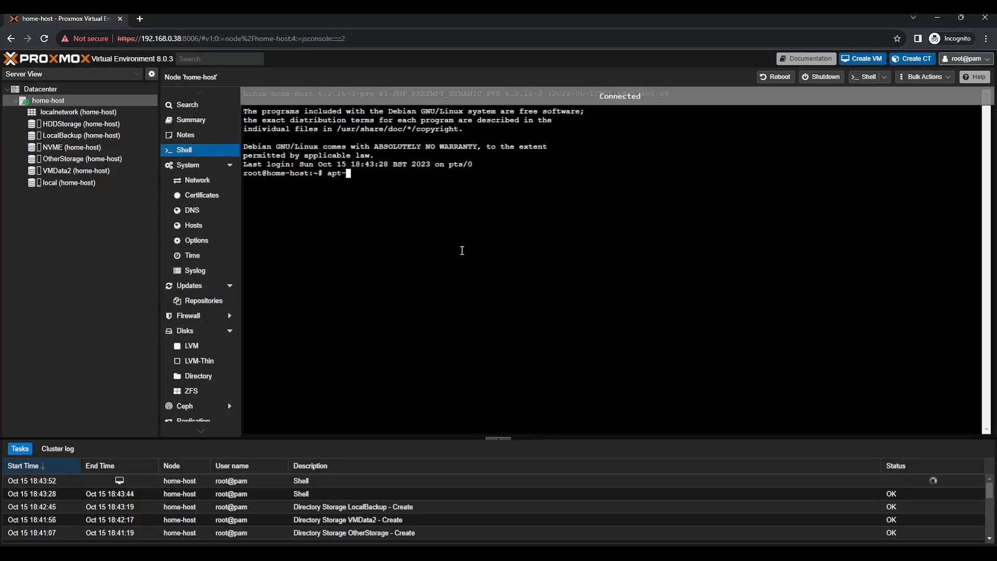
text(get update)
key(Return)
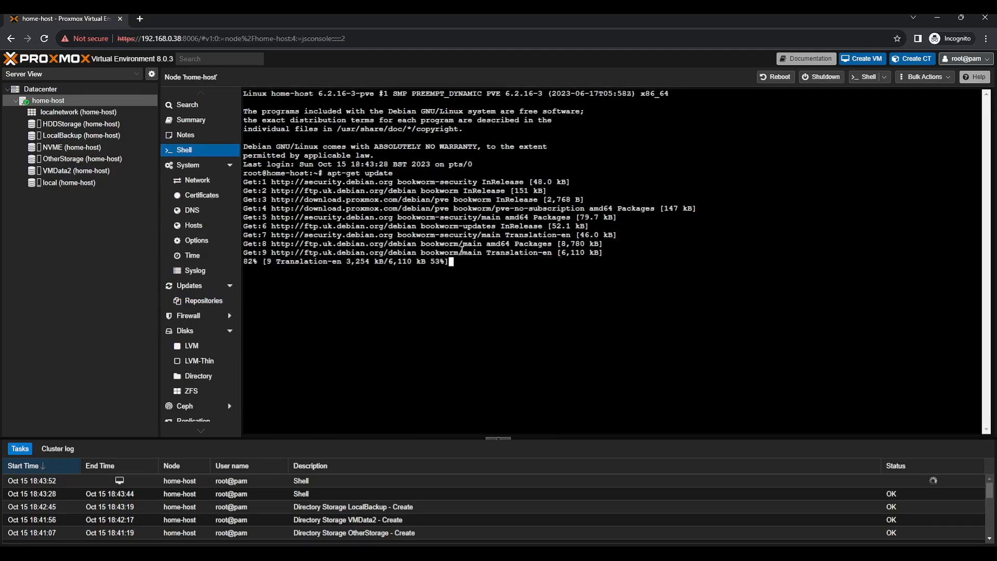
text(apt-get install mdadm)
key(Return)
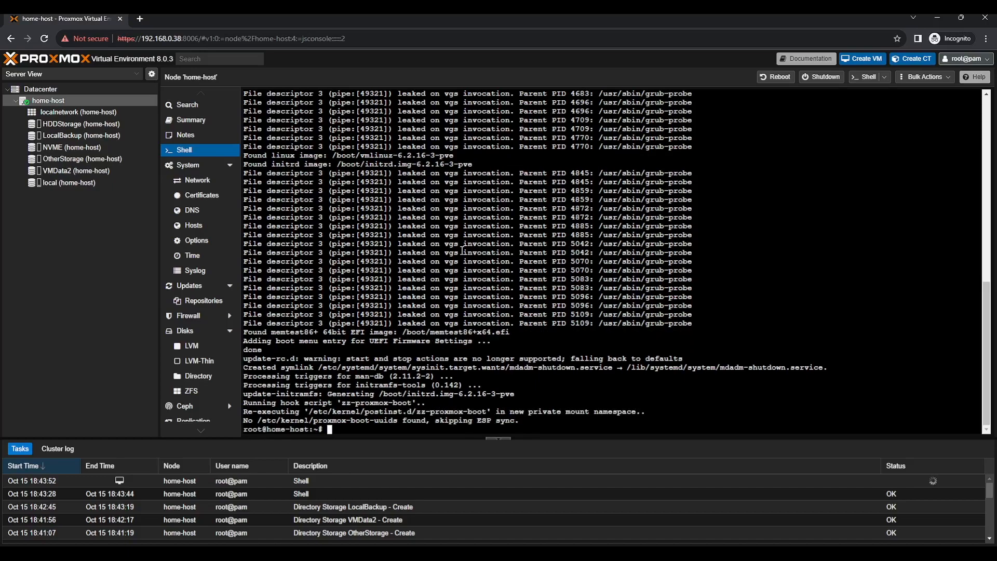
Paste the mdadm RAID creation command, then cancel it
text(sudo mdadm --create --verbose /dev/md0 --level=0 --raid-devices=2 /dev/sda /dev/sdb)
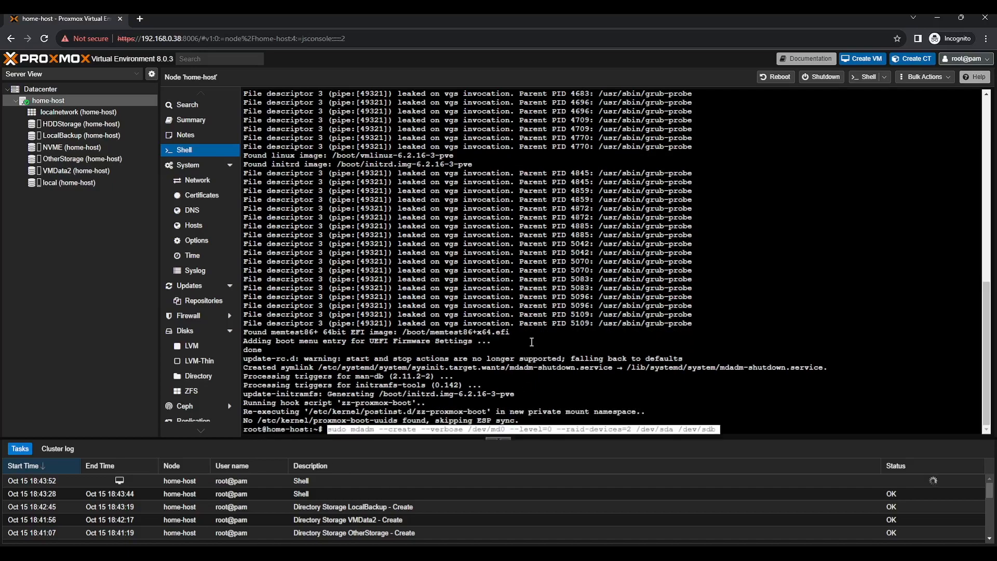
key(Right)
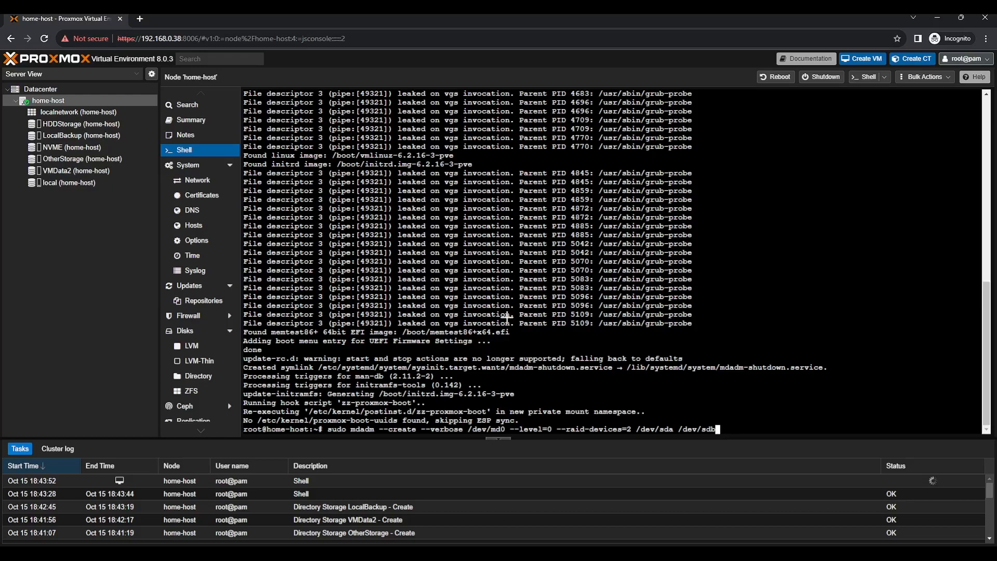
key(alt+Tab)
key(alt+Tab)
drag(327, 429, 836, 434)
key(ctrl+c)
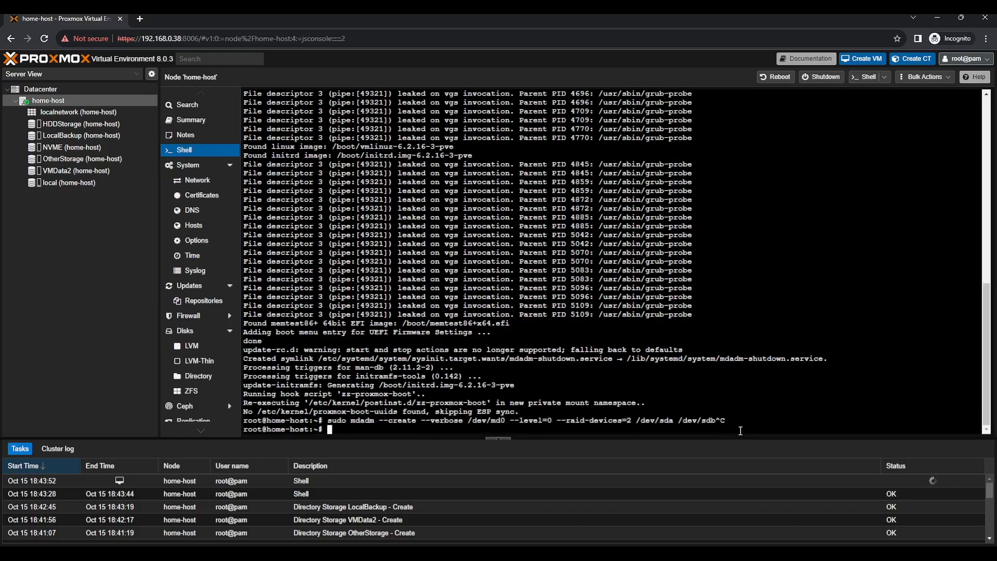
List all disks with fdisk -l, then view the node's Disks page
text(fdisk -l)
key(Return)
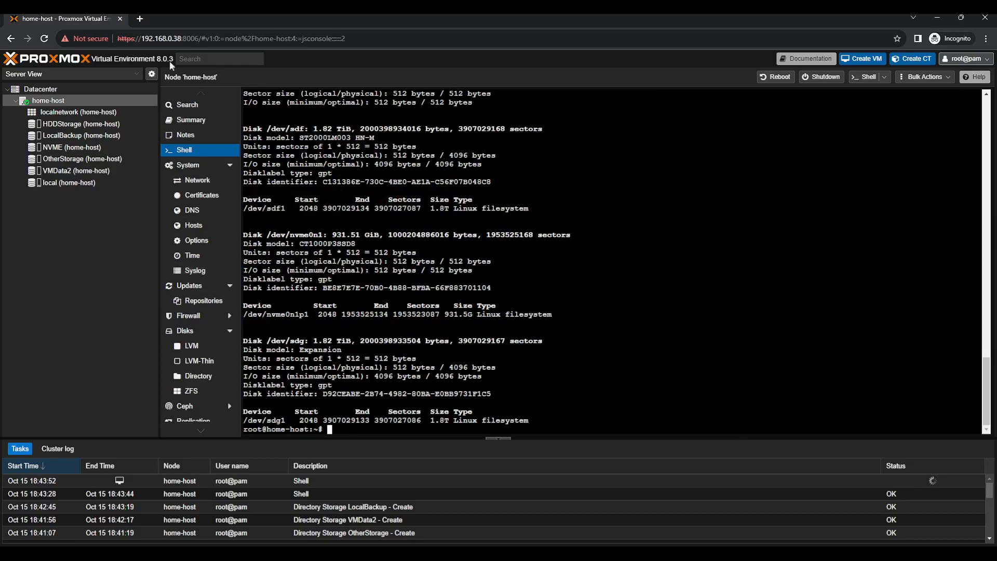
key(Up)
key(Up)
key(Up)
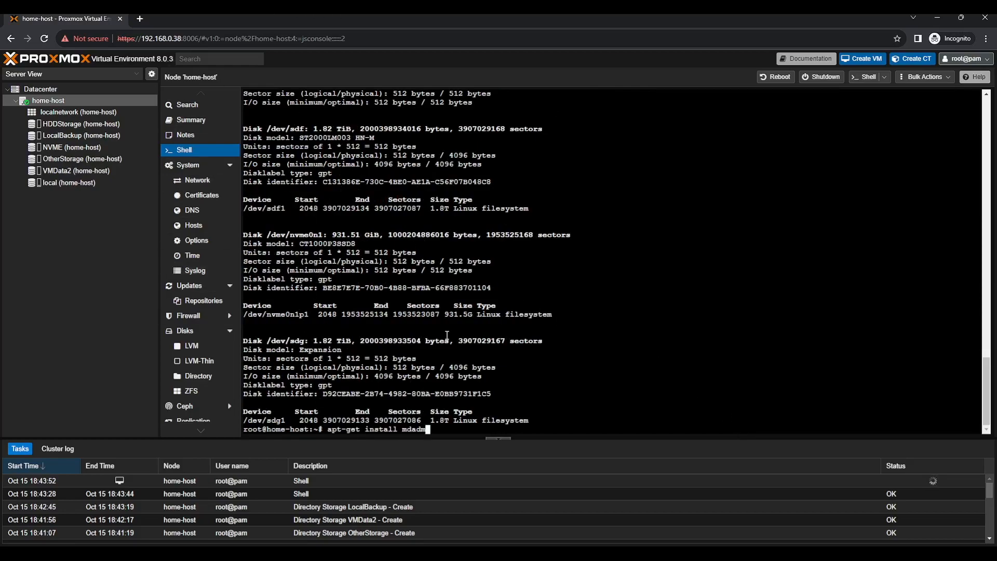
key(Down)
key(Down)
key(Down)
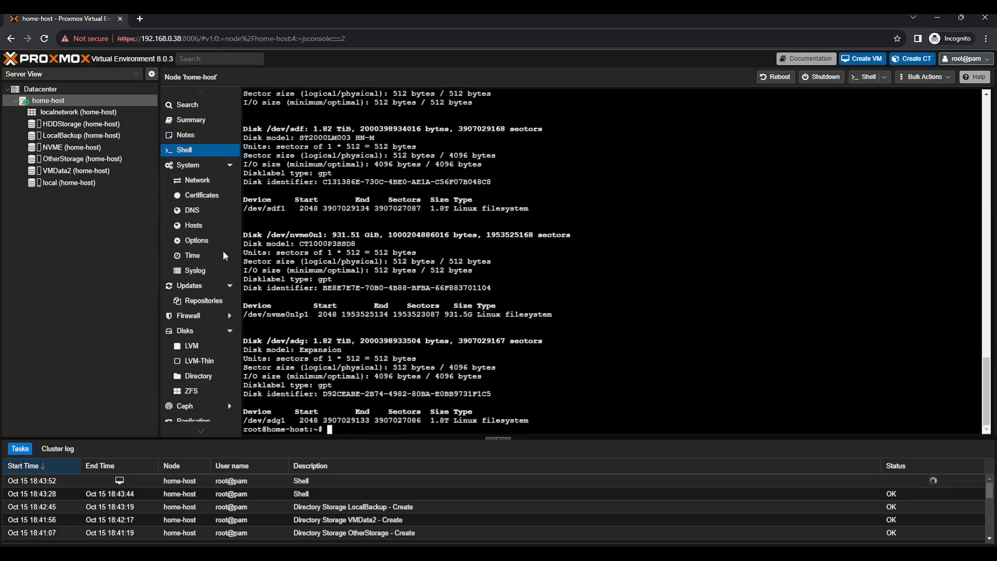
click(185, 331)
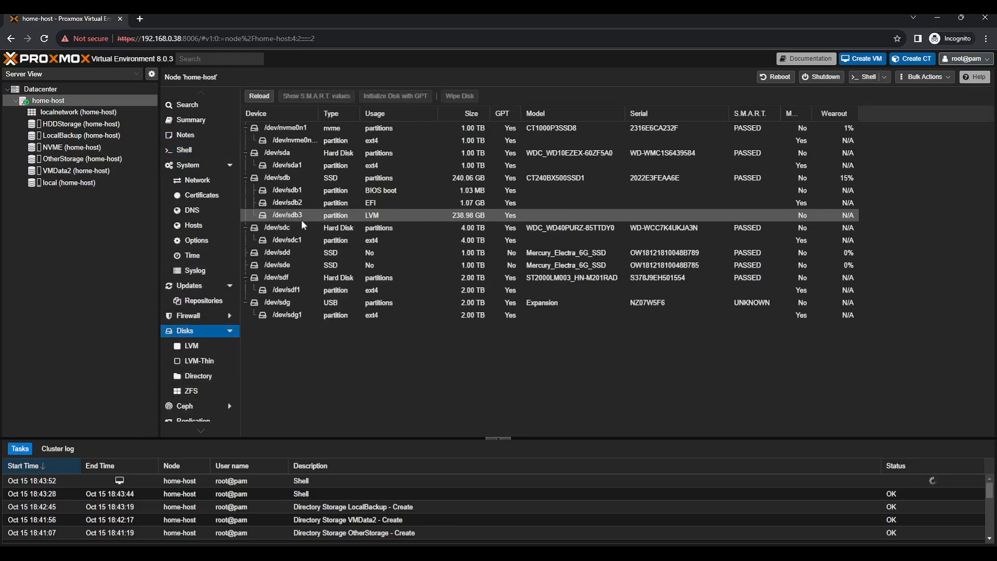
Edit the mdadm create command to use /dev/sde and /dev/sdd and run it
click(349, 257)
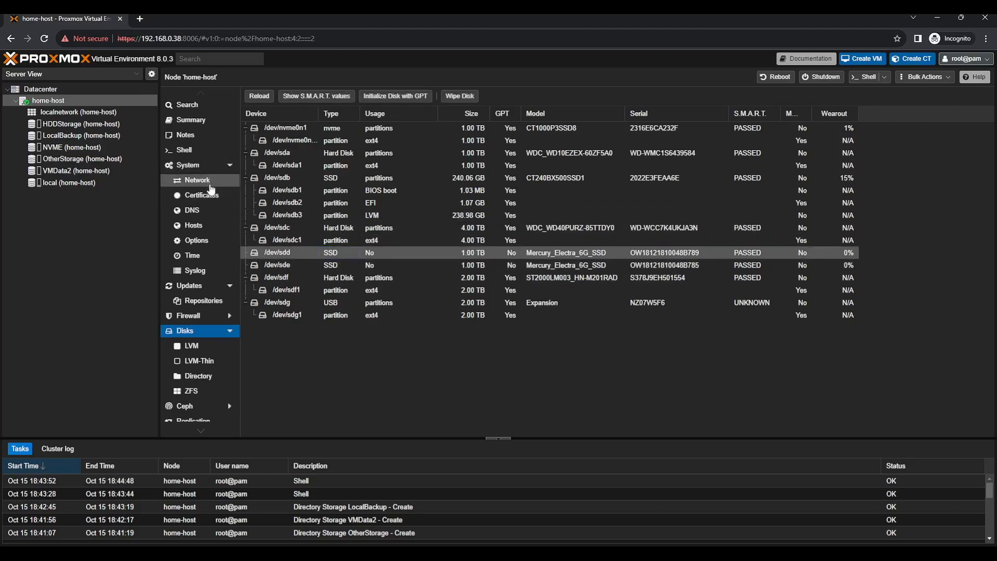
click(196, 151)
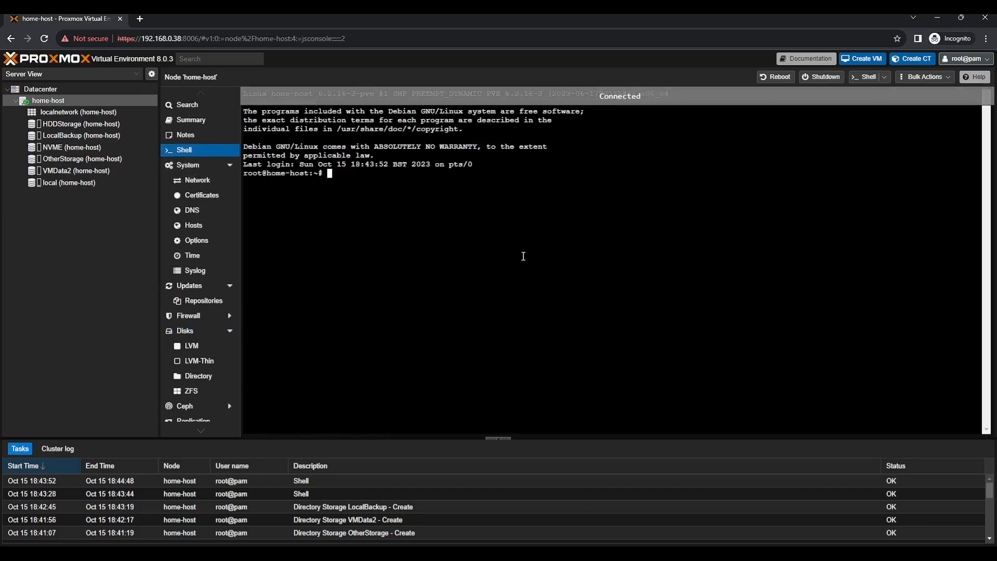
key(ctrl+v)
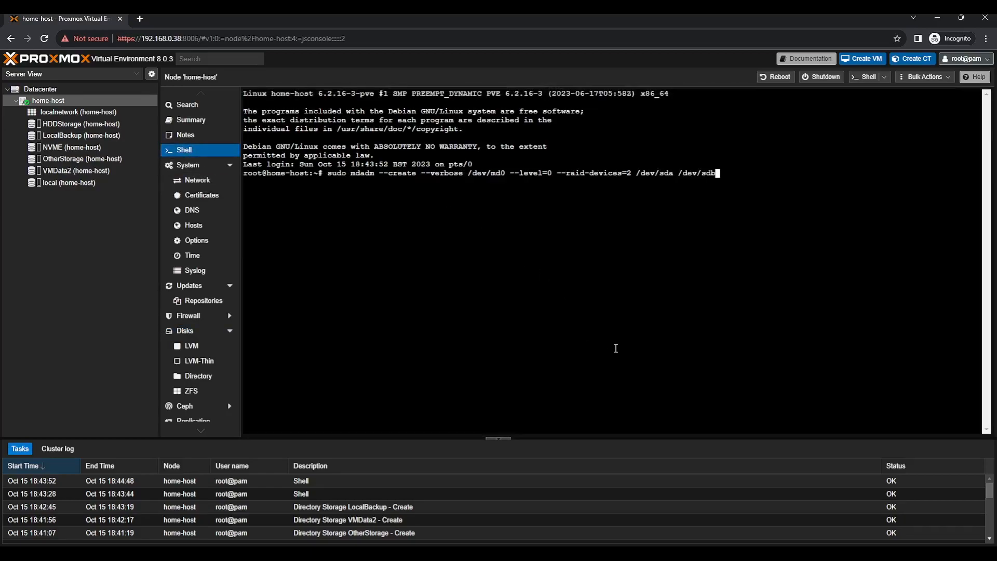
key(BackSpace)
text(d)
key(Left)
key(Left)
key(Left)
key(Left)
key(Left)
key(Left)
key(Left)
key(Left)
key(Left)
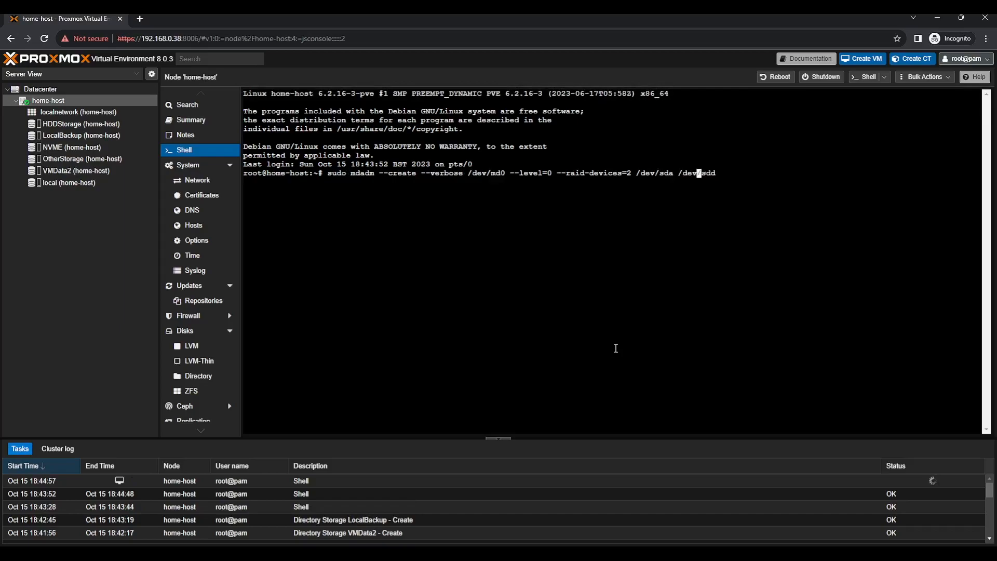
key(BackSpace)
text(e)
key(Return)
Install sudo with apt-get install sudo
key(Up)
key(Left)
key(Left)
key(Left)
key(Left)
key(Left)
key(Left)
key(Left)
key(Left)
key(Left)
key(Left)
key(Left)
key(Left)
key(Left)
key(Left)
key(Left)
key(Left)
key(Left)
key(Left)
key(Left)
key(Left)
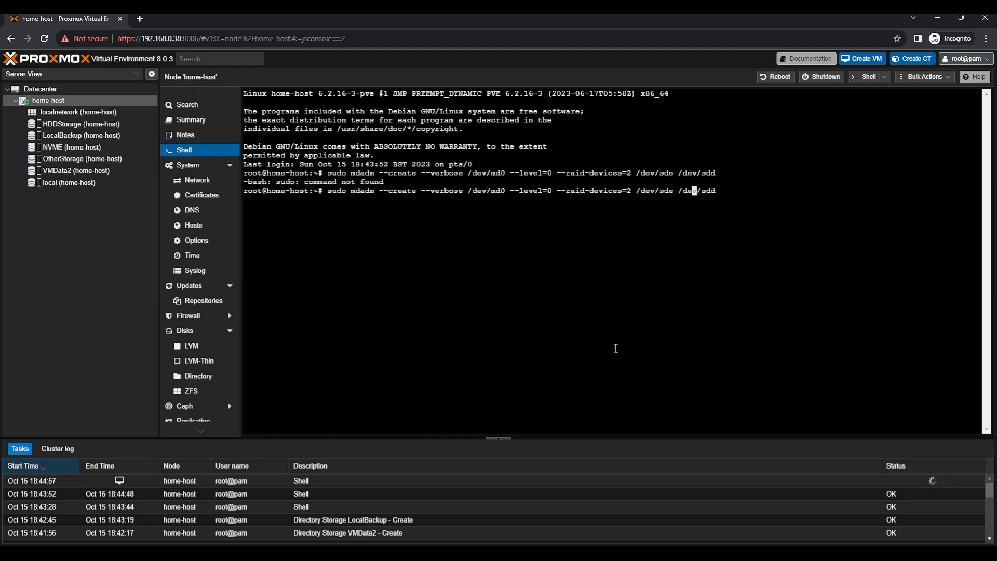
key(Left)
key(Left)
key(Left)
key(Left)
key(Left)
key(Left)
key(Left)
key(Left)
key(Left)
key(Left)
key(Left)
key(Left)
key(Left)
key(Left)
key(Left)
key(Left)
key(Left)
key(Left)
key(Left)
key(Left)
key(Down)
text(apt-get install sudo)
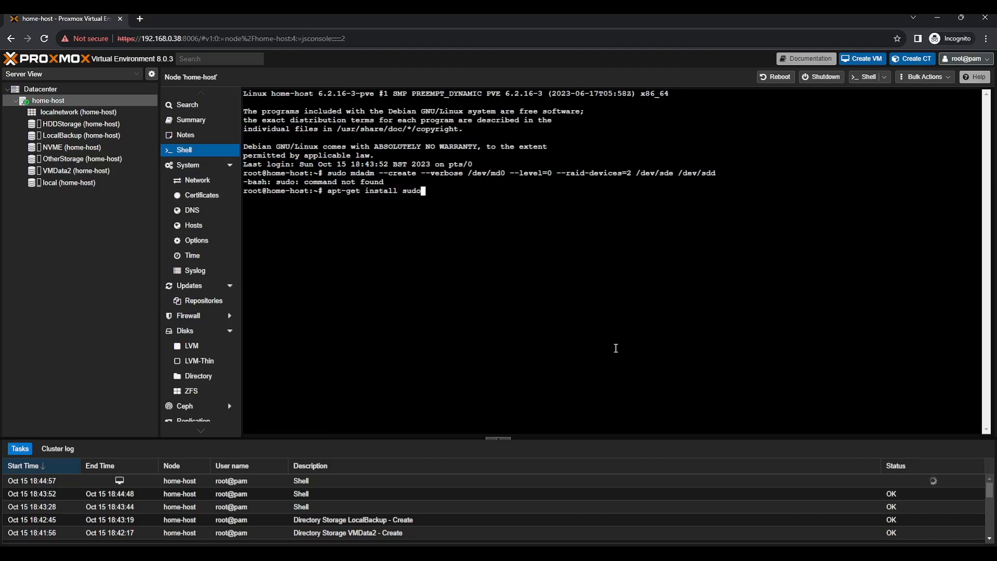
key(Return)
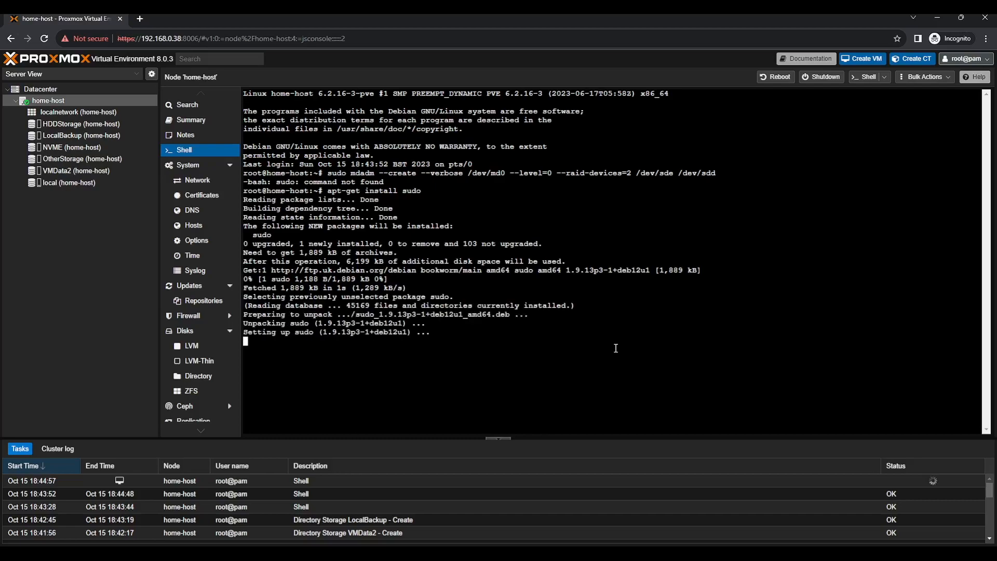
Create the RAID0 array /dev/md0 and format it with mkfs.ext4
key(Up)
key(Up)
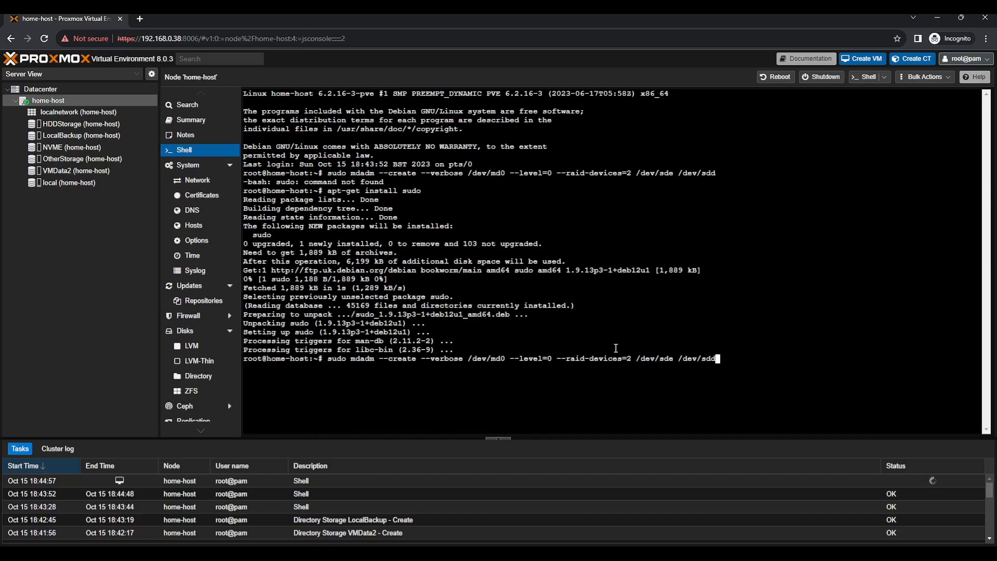
key(Return)
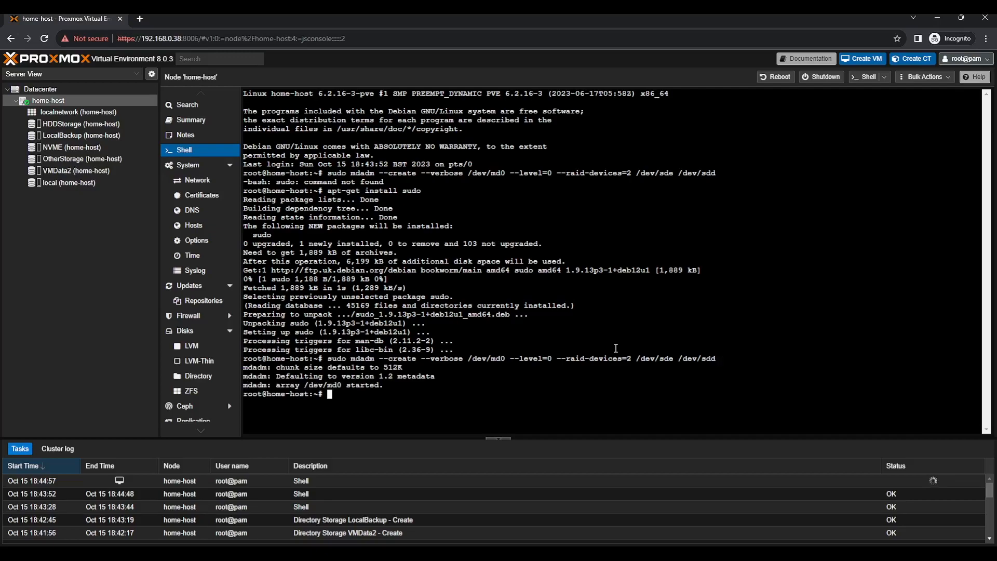
text(mkfs.ext4 /dev/md0)
key(Return)
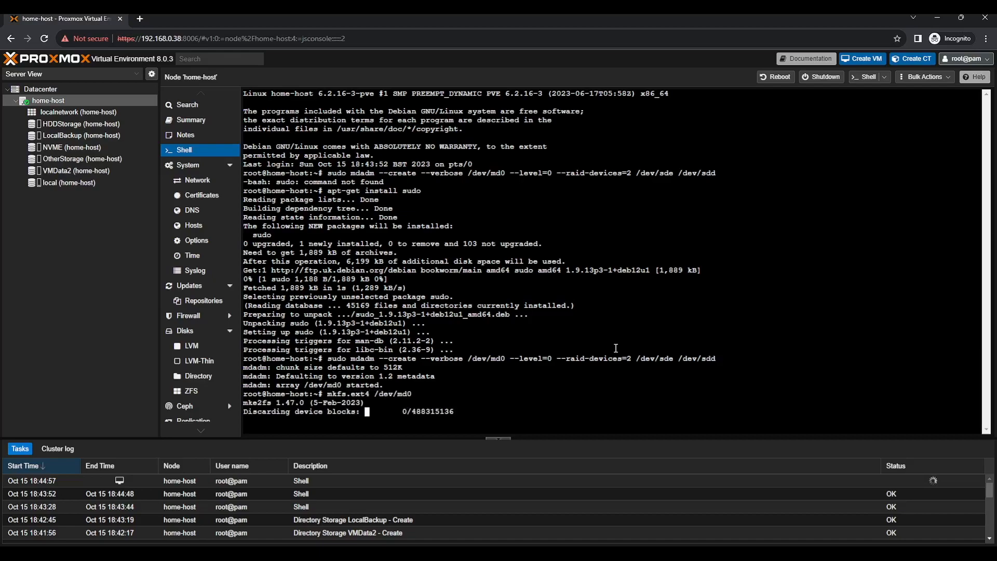
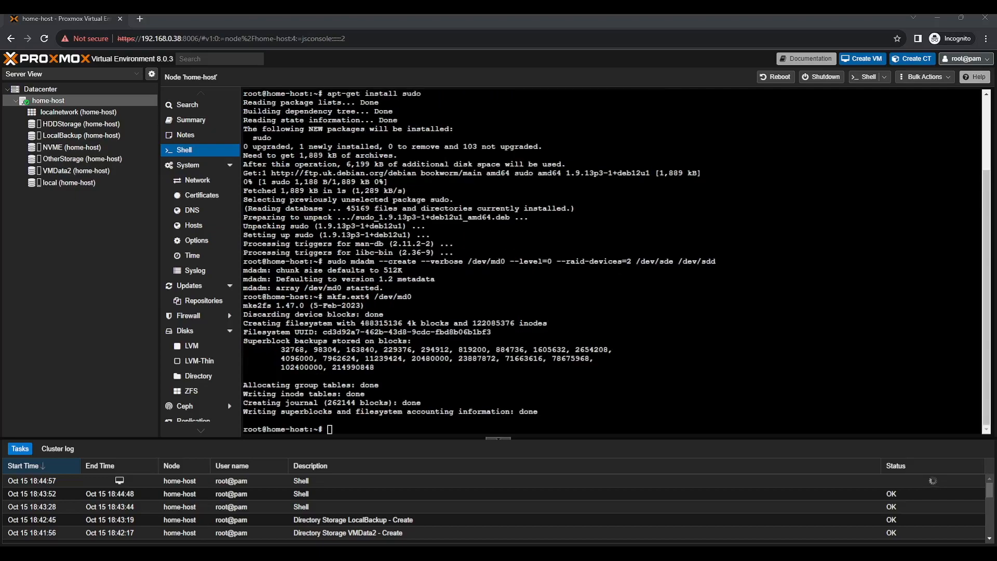
Run cat /proc/mdstat to confirm md0 is an active raid0 array of sdd and sde
click(573, 253)
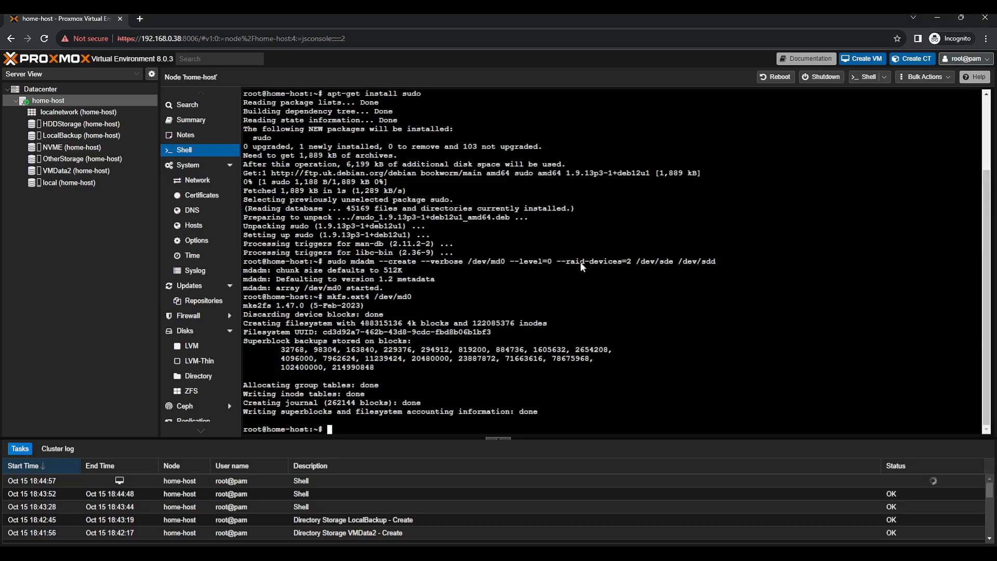
text(cat /proc/mdstat)
key(Return)
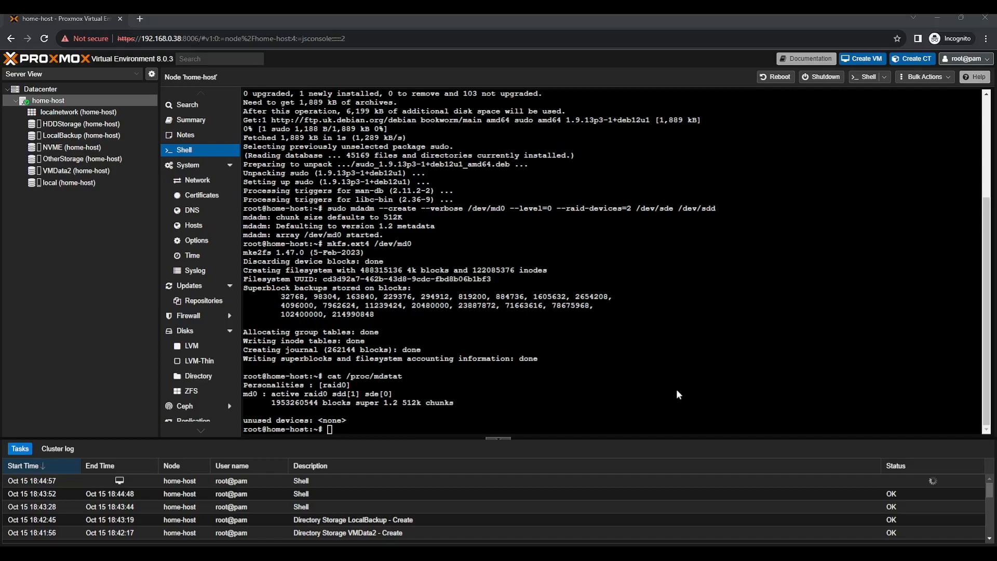
click(538, 357)
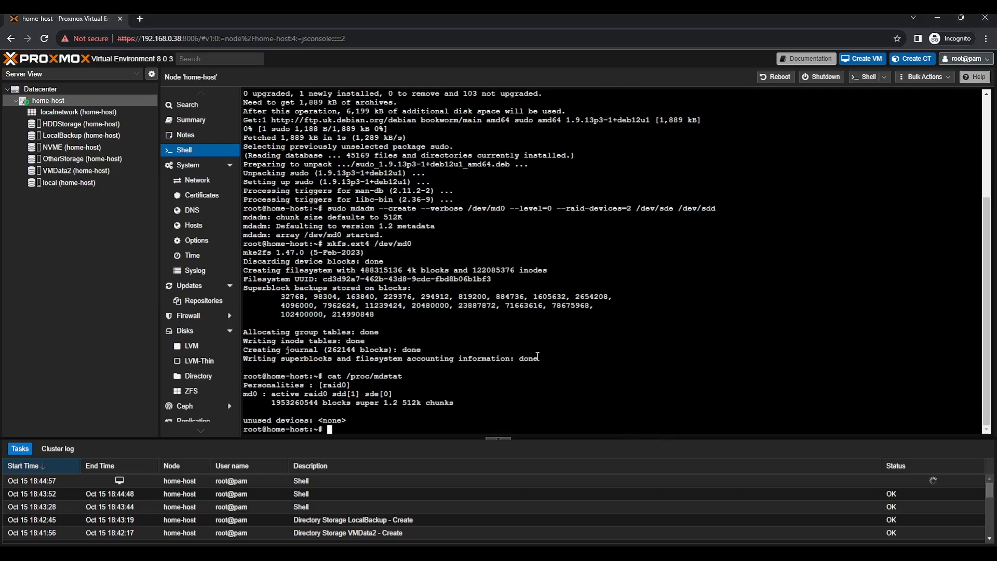
Append '/dev/md0 /mnt/md0 ext4 defaults,nofail,discard 0 0' to /etc/fstab and try mount -a
text(echo '/dev/md0 /mnt/md0 ext4 defaults,nofail,discard 0 0' | sudo tee -a /etc/fstab)
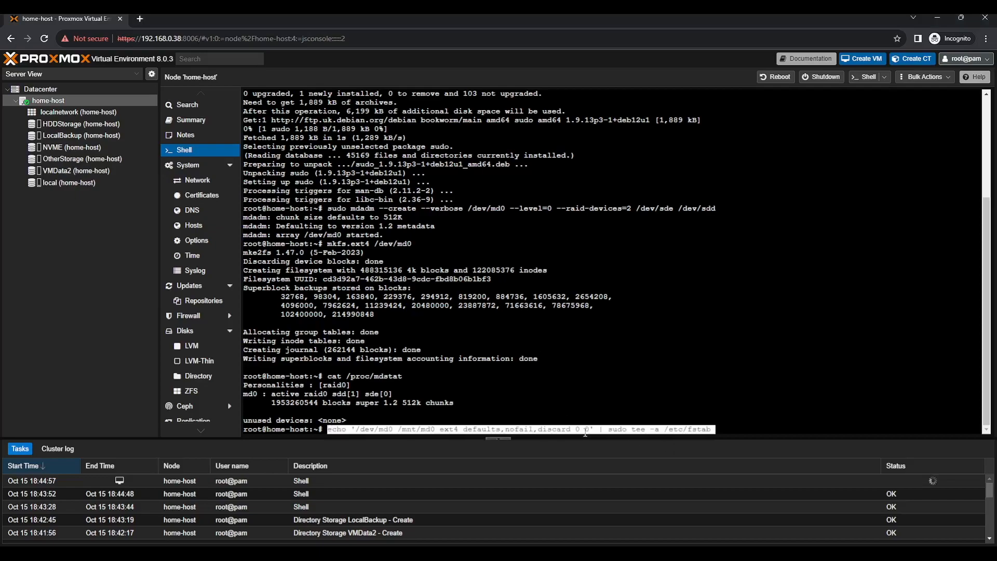
key(Right)
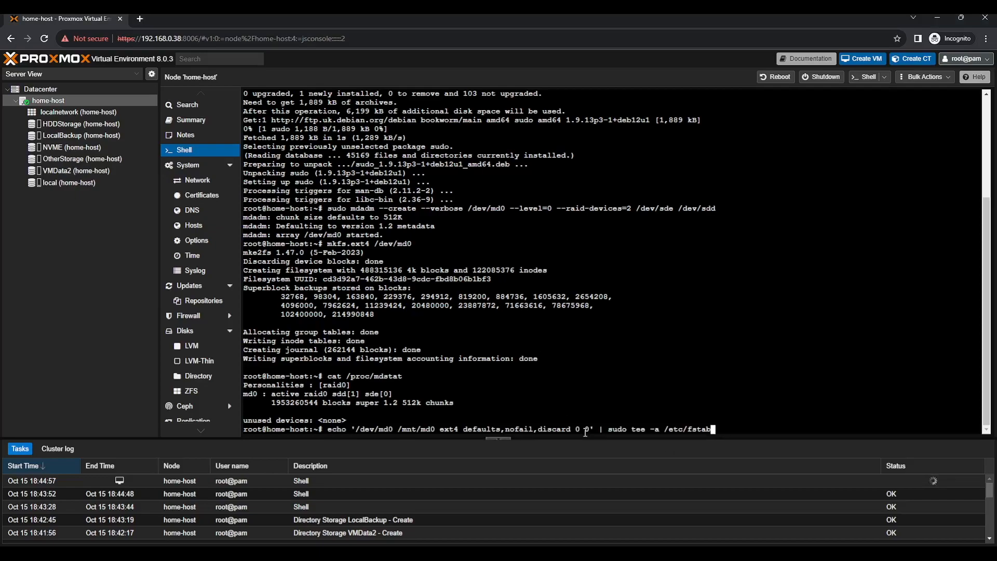
key(Return)
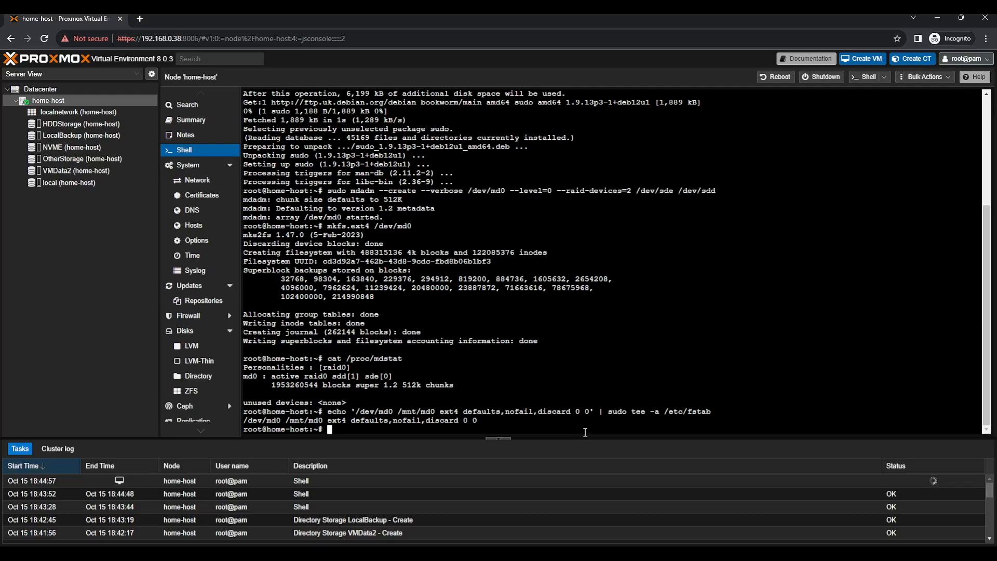
text(mount -a)
key(Return)
Run systemctl daemon-reload, create /mnt/md0 with mkdir -p, and mount all fstab entries
text(systemctl s)
key(BackSpace)
text(da)
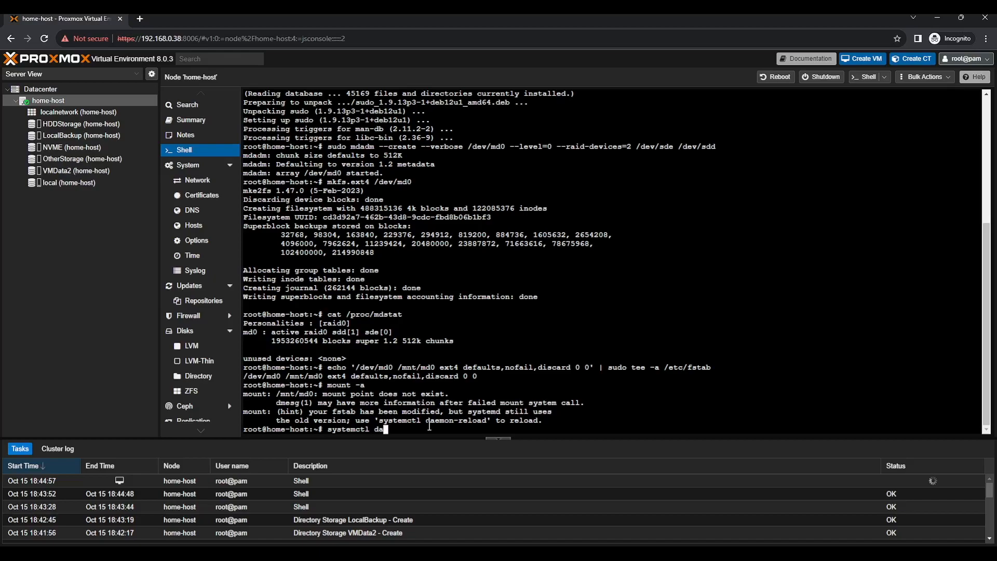
text(emon-reload)
key(Return)
text(mount -a)
key(Return)
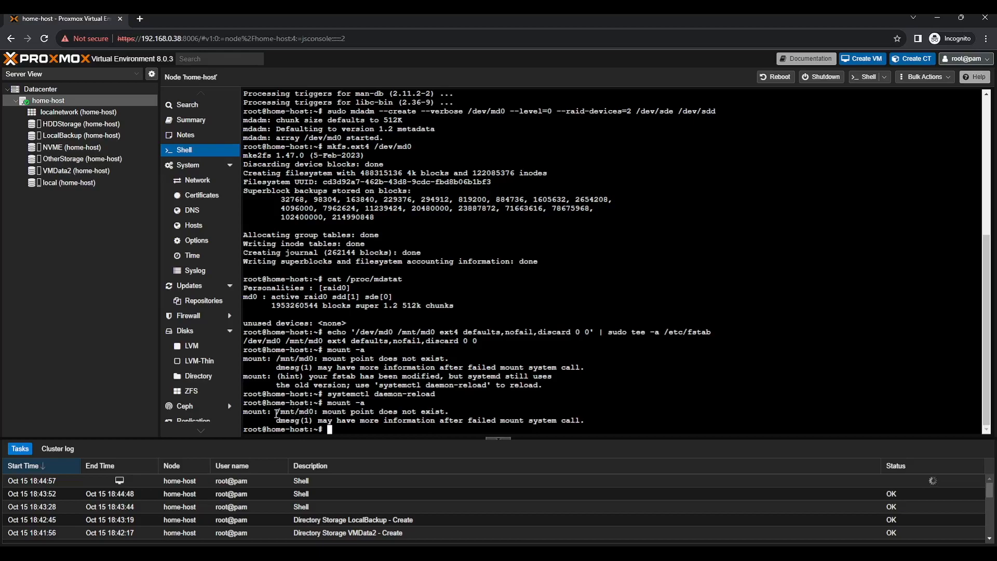
text(mkdir -p /mnt/md0)
key(Return)
text(mount -a)
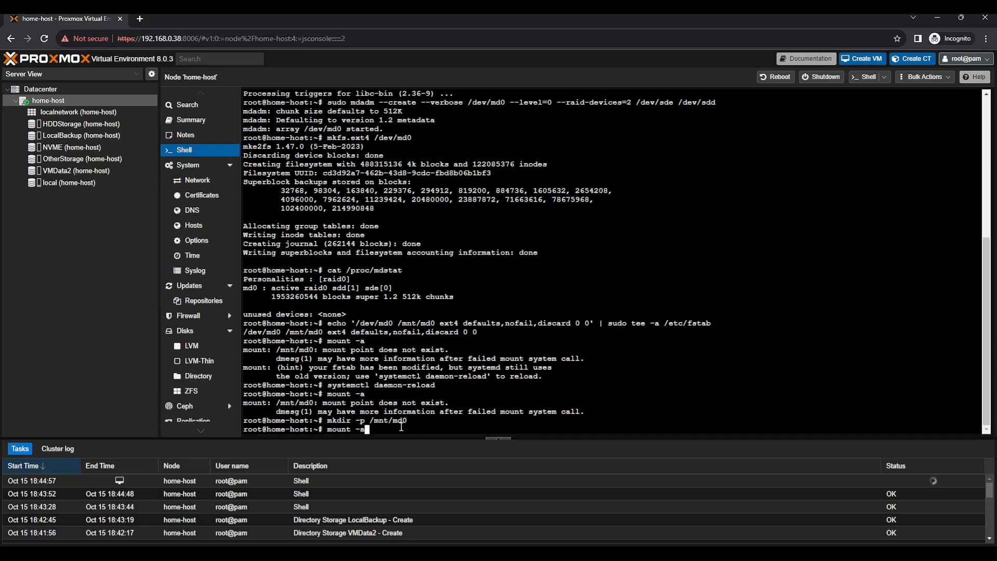
key(Return)
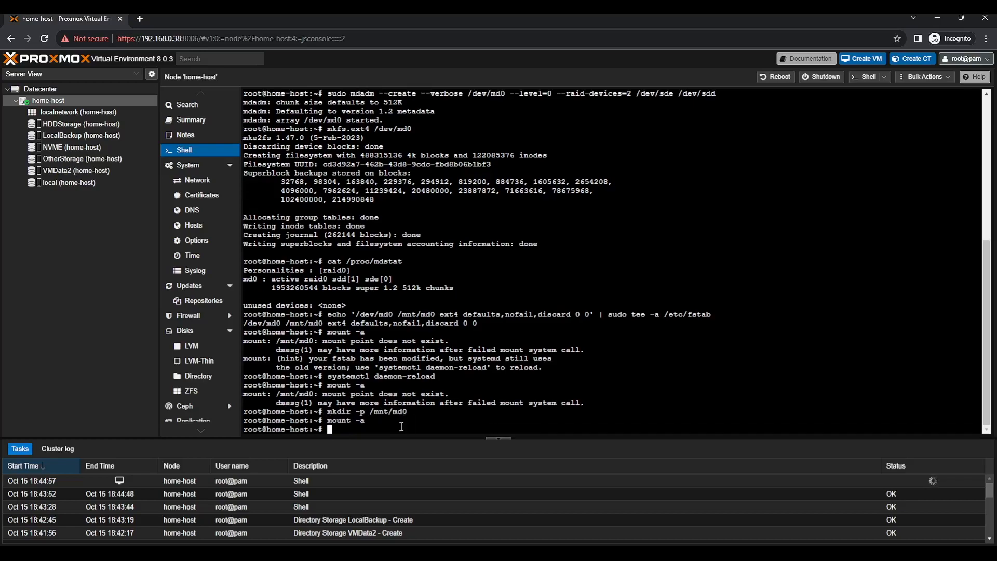
Add directory storage 'SSDs' at /mnt/md0 for disk images and containers, then return to home-host's shell
click(70, 87)
click(271, 97)
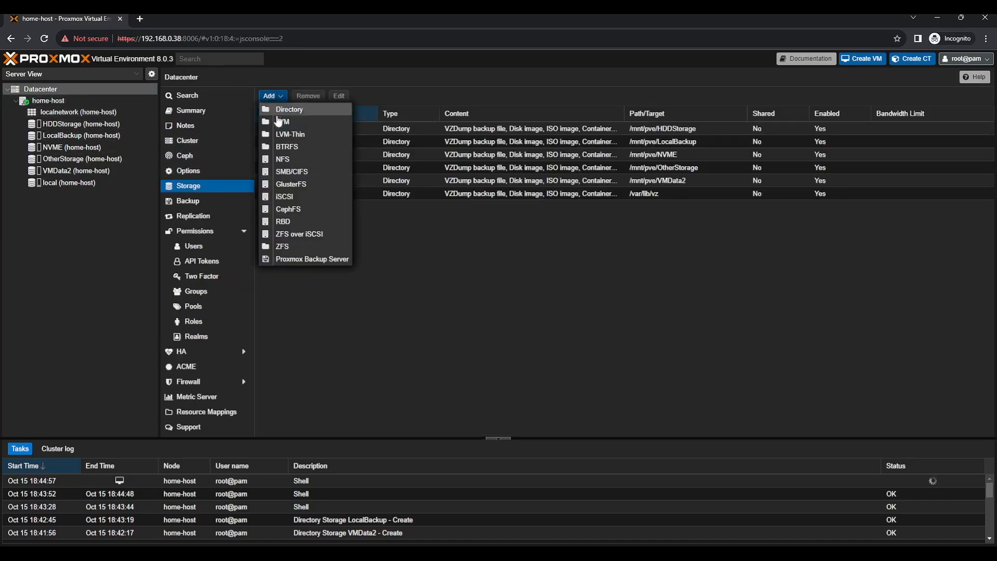
click(286, 110)
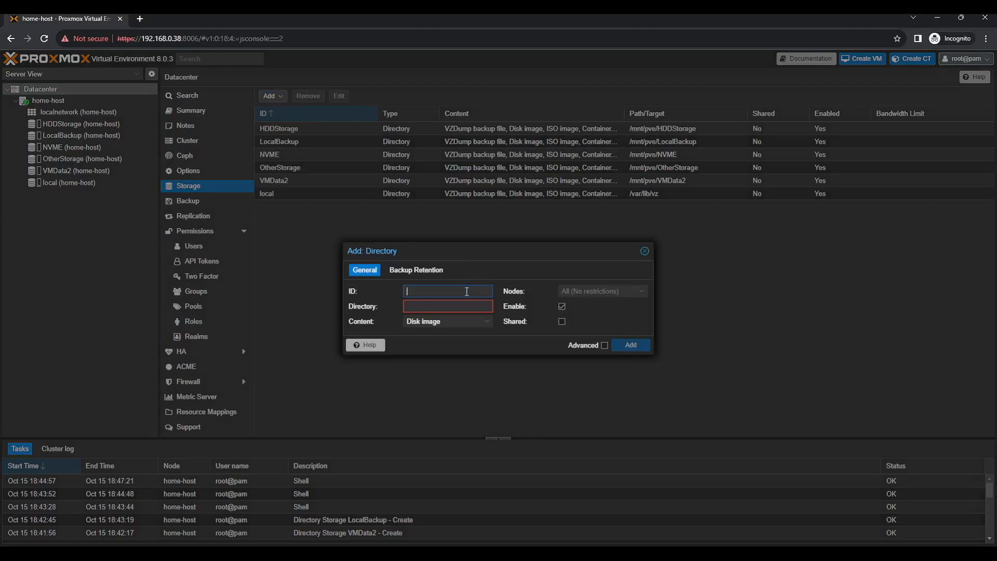
text(SSDs)
key(Tab)
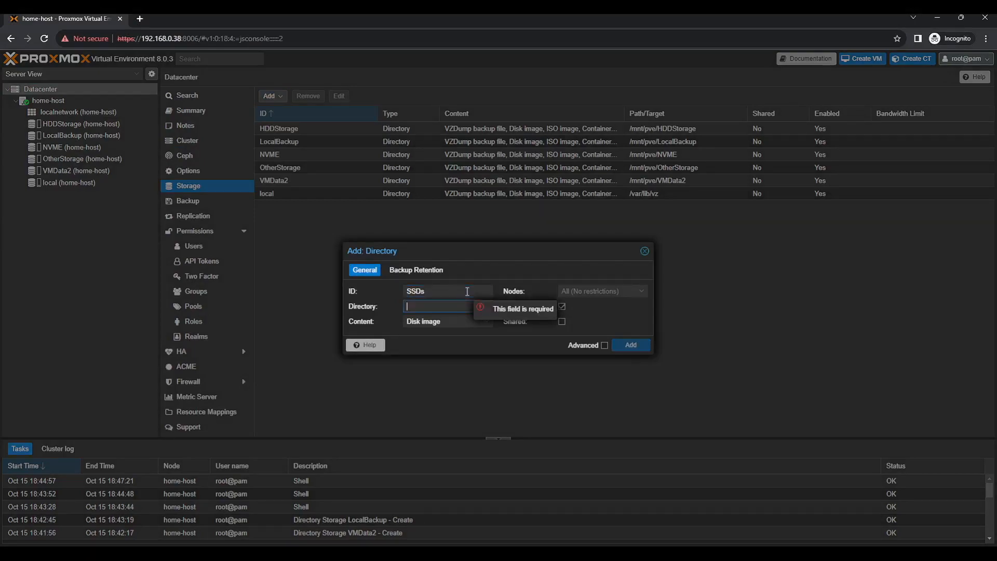
text(/mnt)
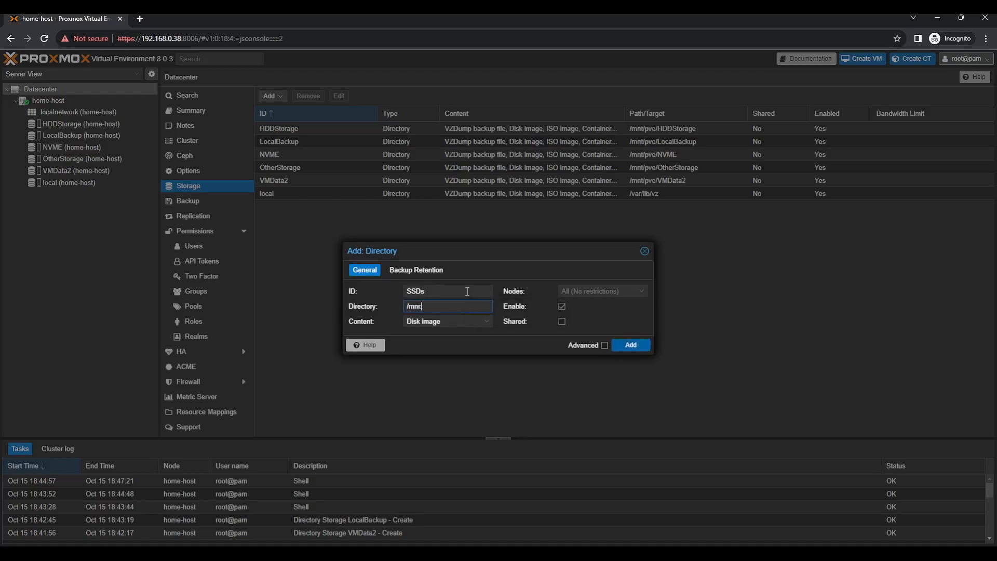
text(/md0)
click(486, 322)
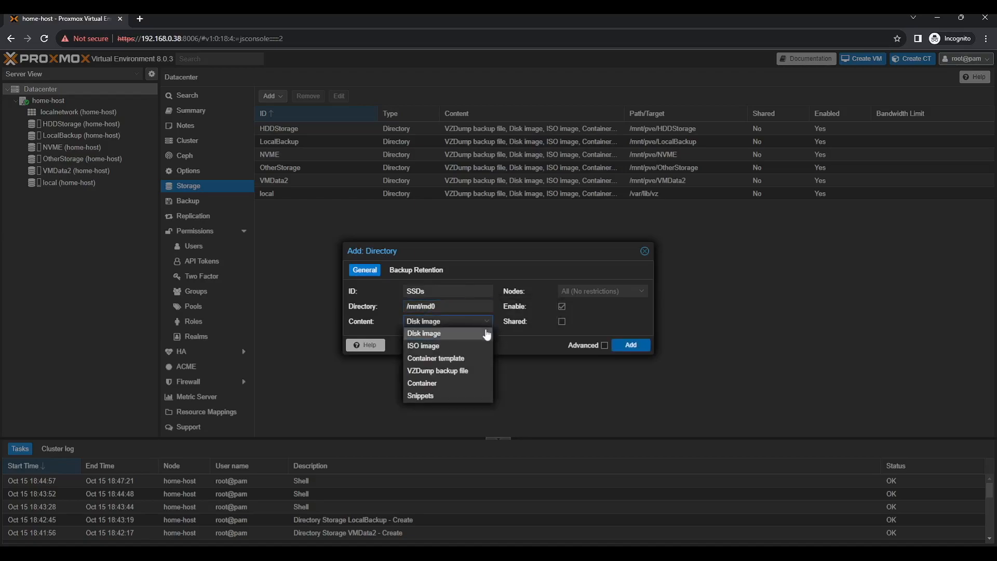
click(465, 383)
click(642, 353)
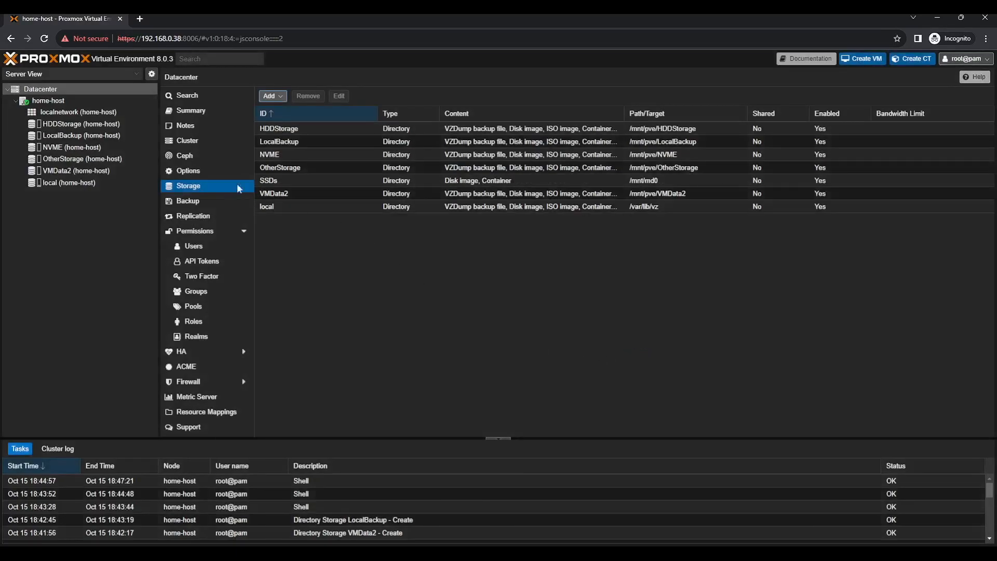
click(138, 170)
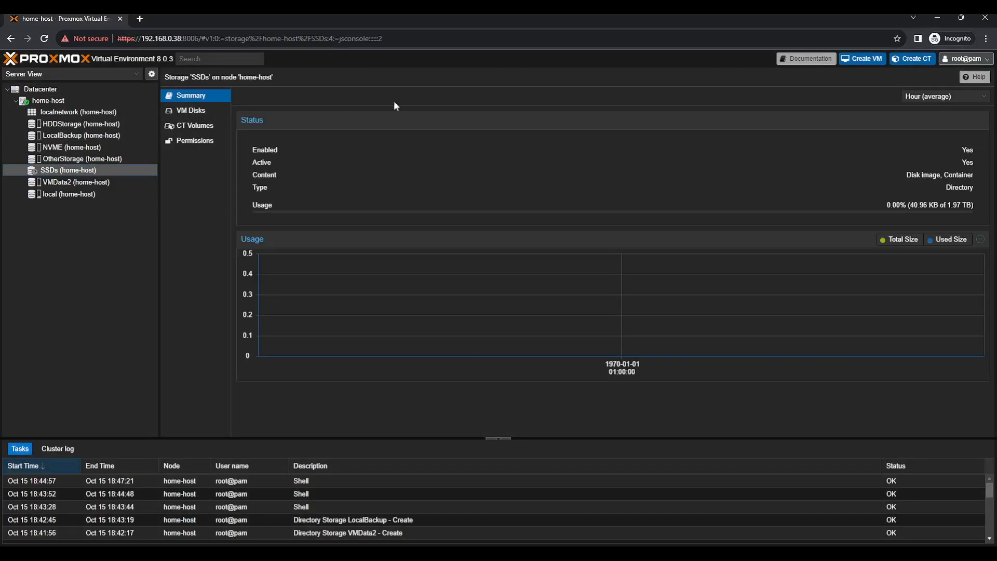
click(106, 99)
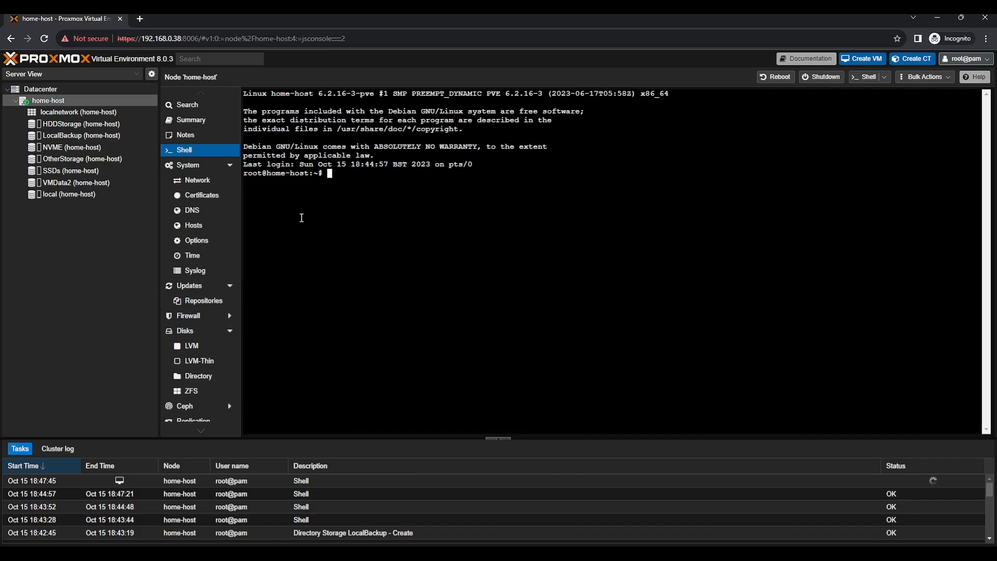
Open the PCI/GPU Passthrough Guide from hsve.org's Hackintosh page in a new tab
key(ctrl+t)
text(hsve.org)
key(Return)
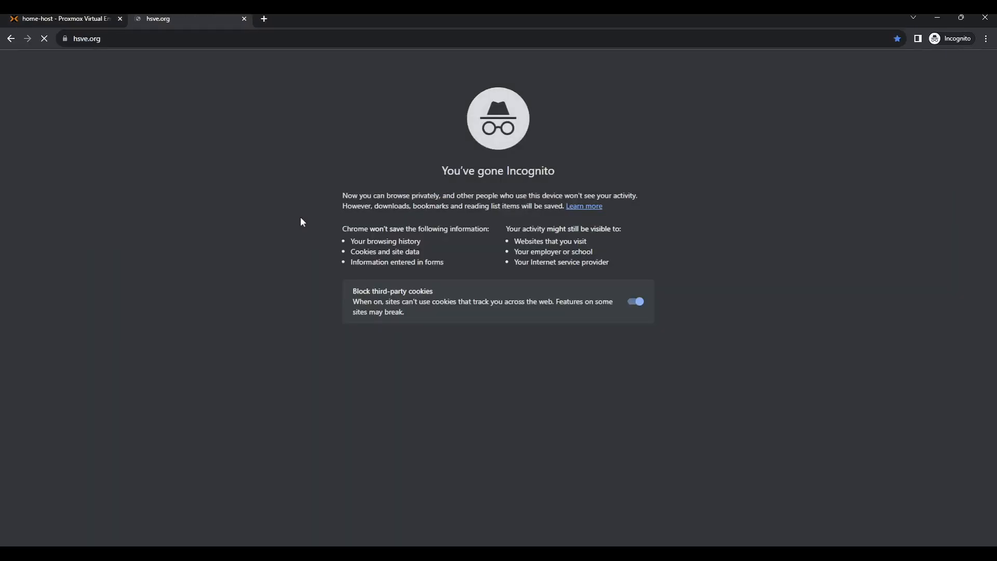
click(608, 91)
scroll(475, 304, down, 3)
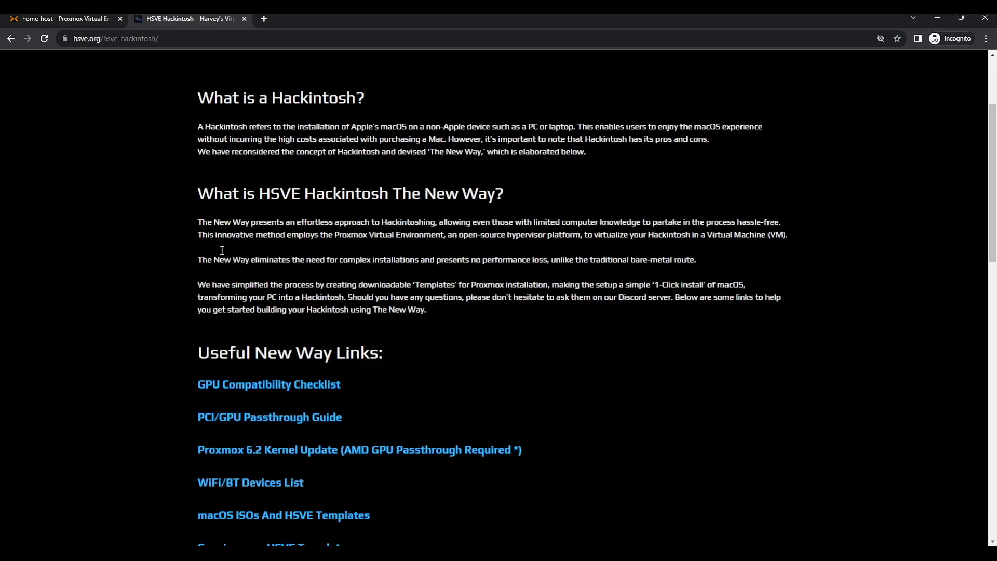
click(262, 405)
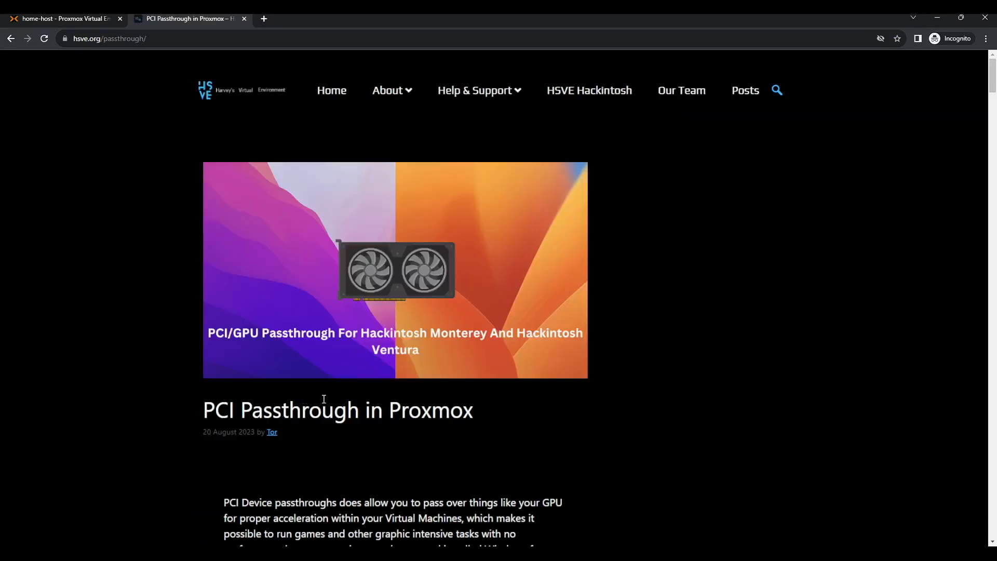
scroll(344, 371, down, 5)
scroll(345, 376, down, 9)
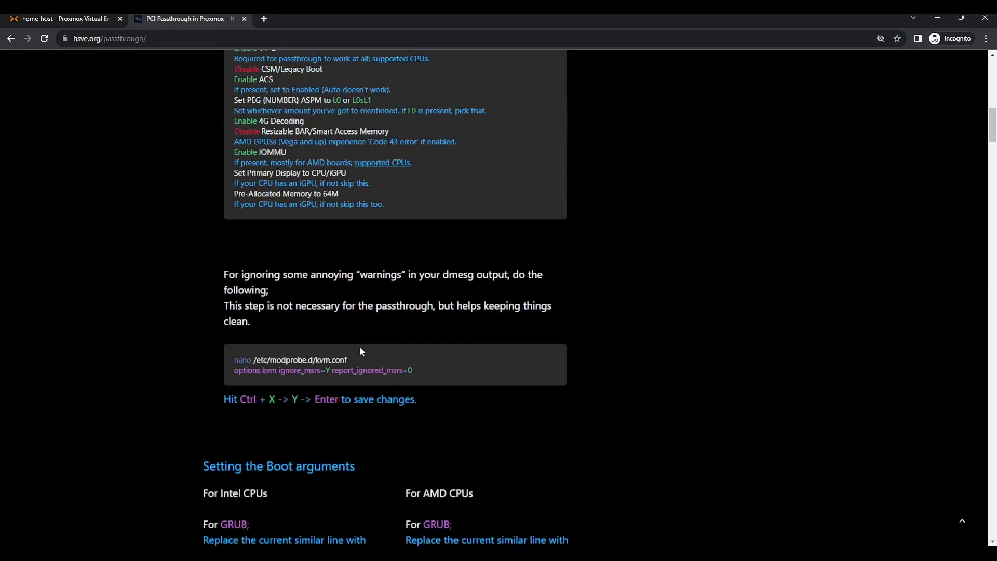
scroll(354, 355, up, 1)
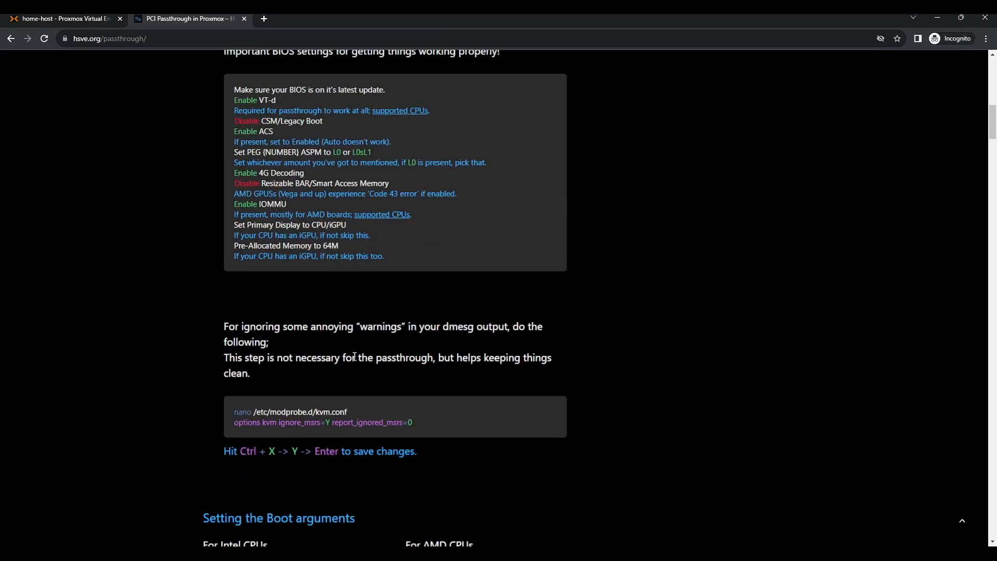
scroll(354, 356, up, 8)
scroll(353, 361, down, 14)
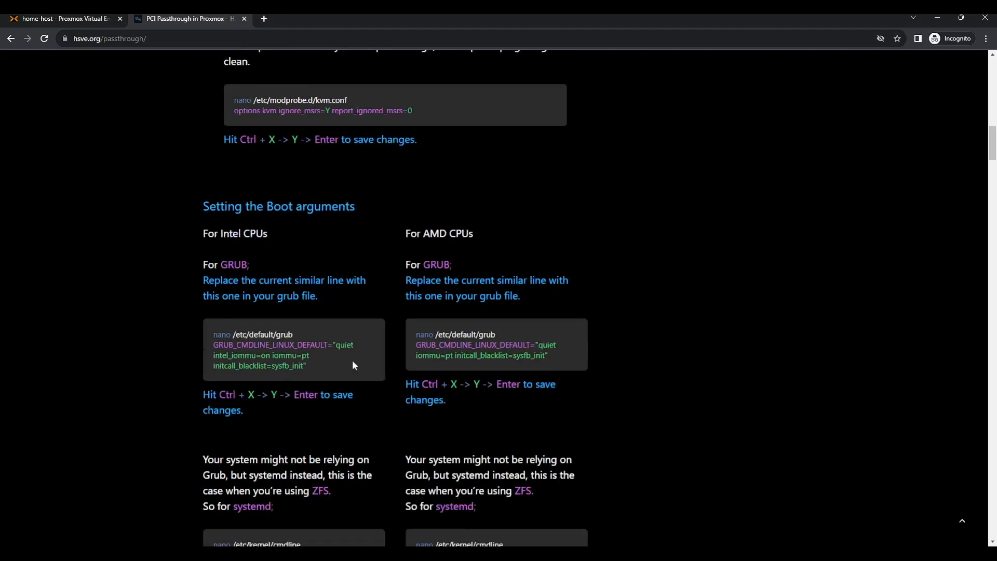
scroll(352, 359, up, 4)
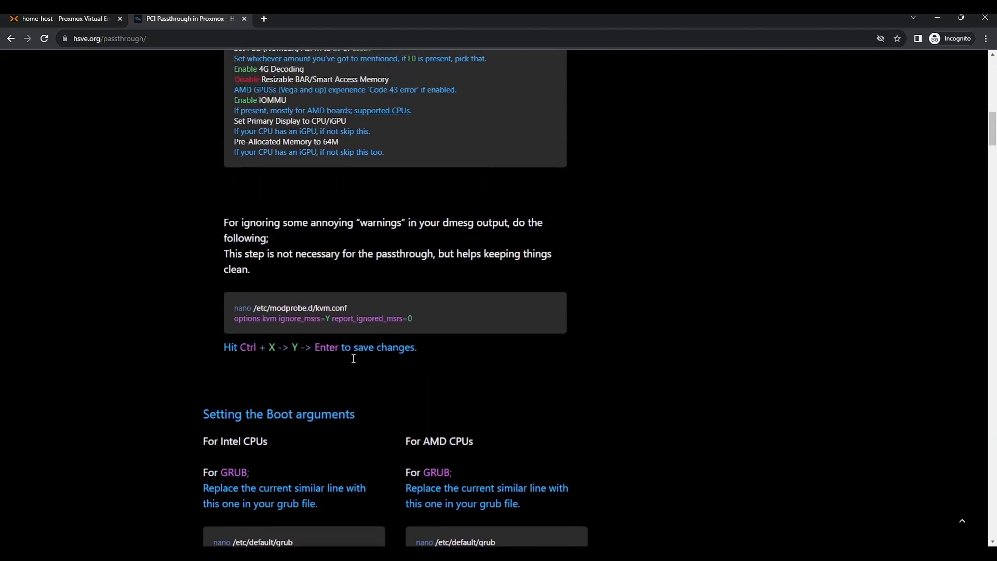
scroll(351, 359, down, 2)
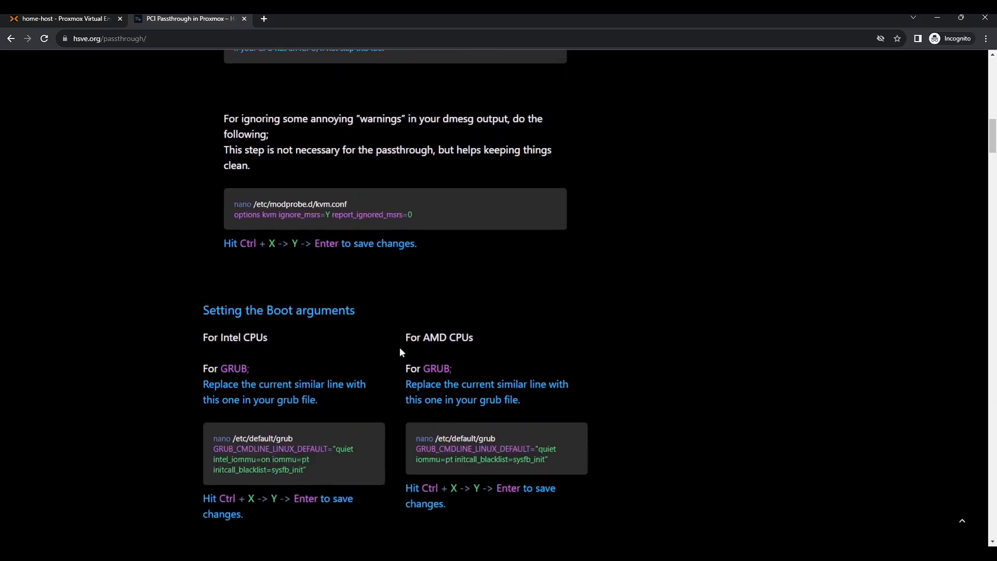
Copy the guide's nano command and open /etc/modprobe.d/kvm.conf in the Proxmox shell
drag(364, 200, 235, 205)
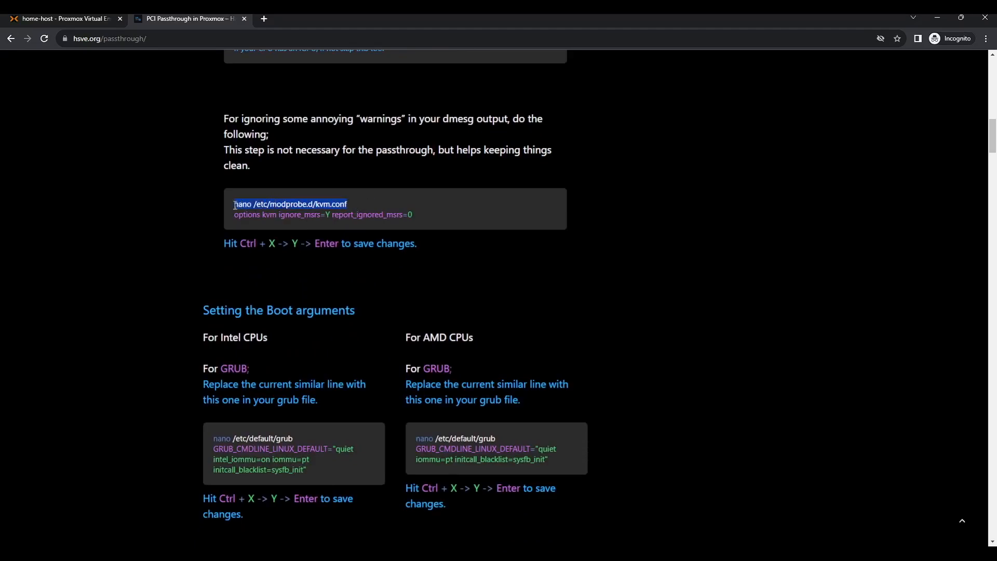
key(ctrl+c)
click(45, 18)
key(ctrl+v)
key(Return)
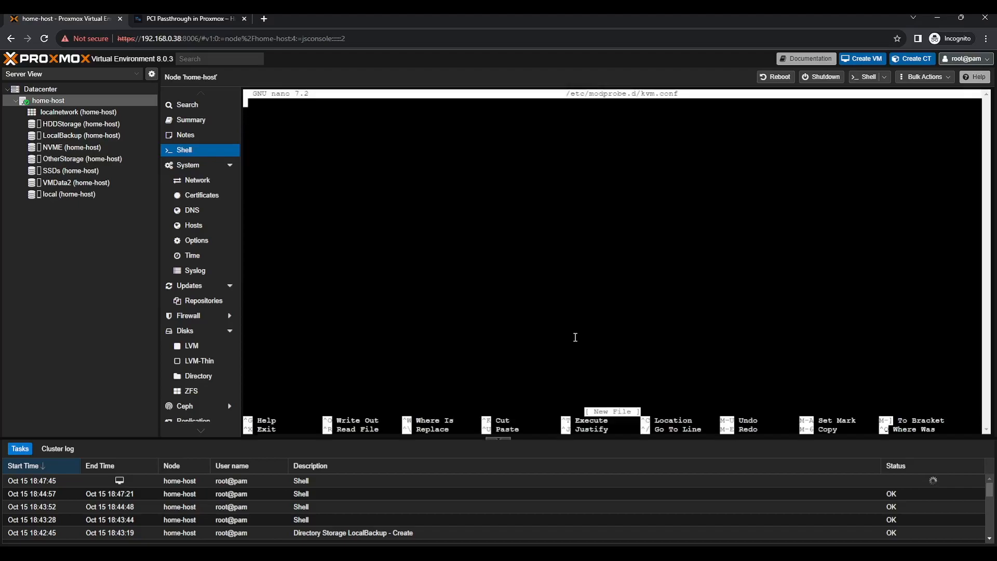
Save 'options kvm ignore_msrs=Y report_ignored_msrs=0' into kvm.conf, then return to the guide
click(228, 18)
drag(444, 213, 197, 193)
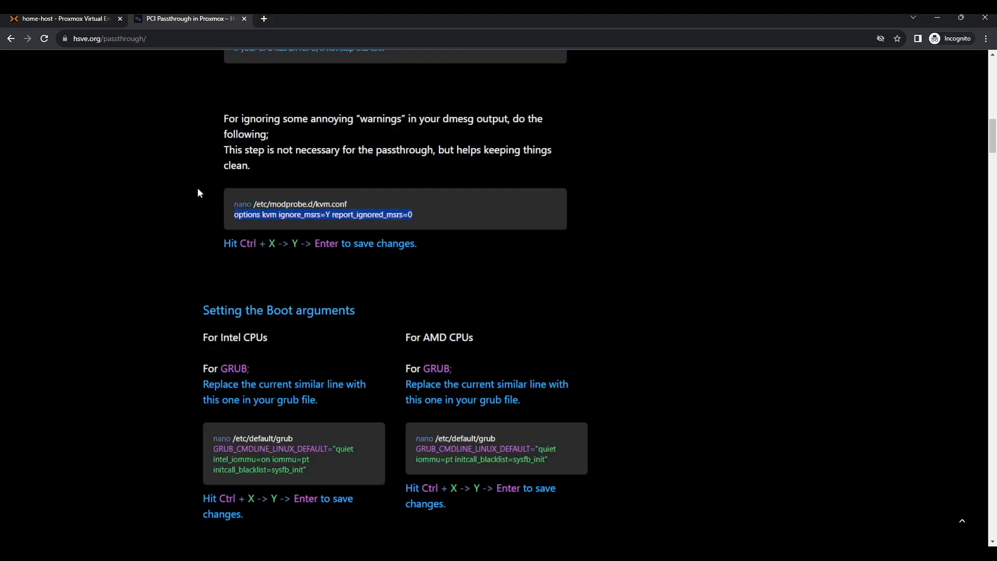
key(ctrl+c)
click(89, 18)
key(ctrl+v)
key(ctrl+x)
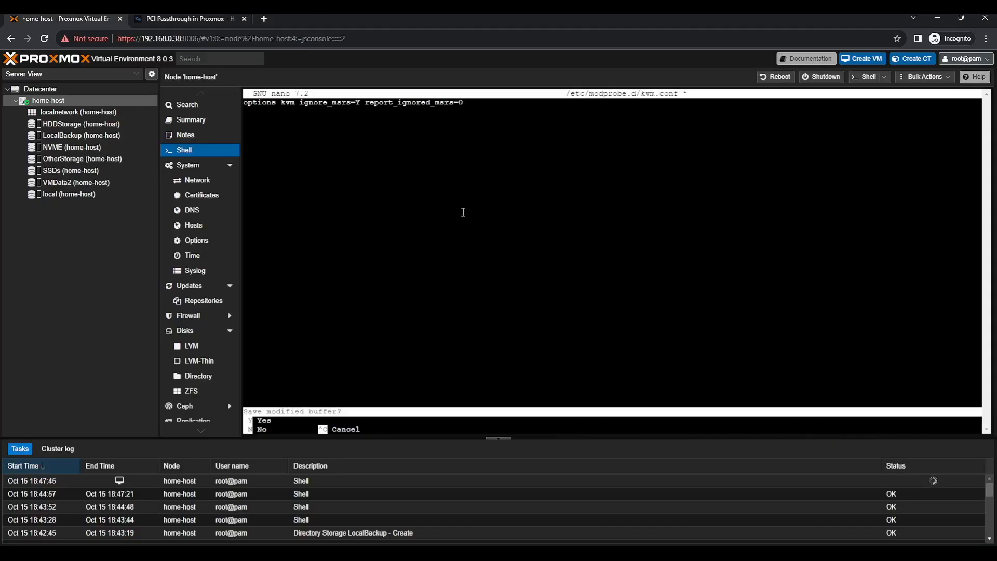
key(y)
key(Return)
click(187, 18)
scroll(309, 354, down, 3)
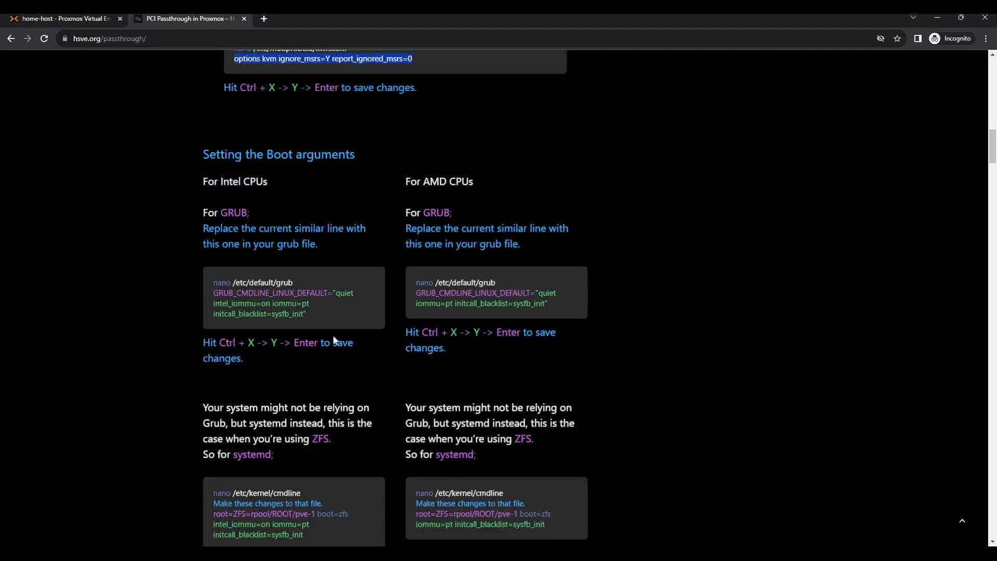
Open /etc/default/grub in nano and move to the GRUB_CMDLINE_LINUX_DEFAULT line
drag(418, 281, 489, 283)
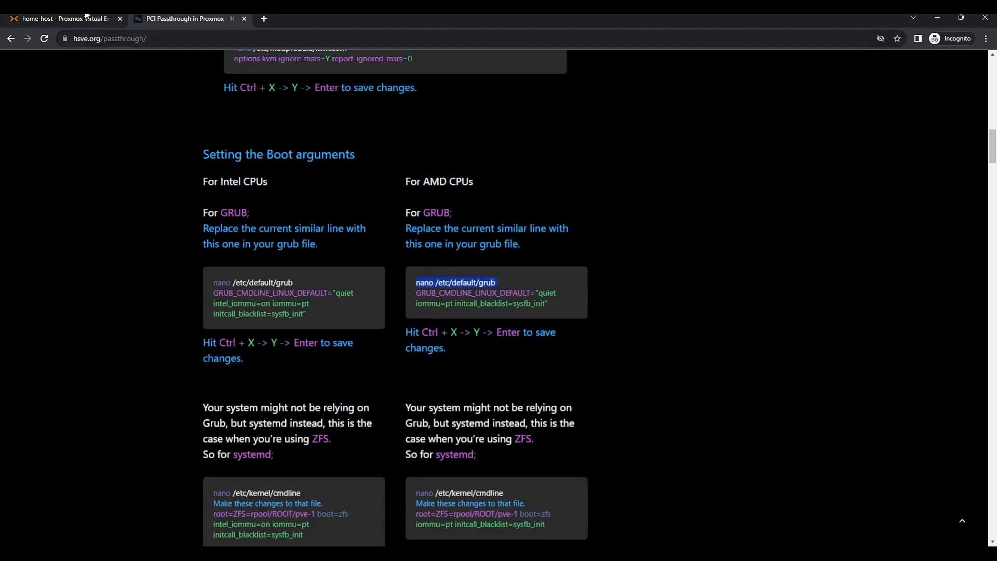
click(87, 17)
key(ctrl+v)
key(Return)
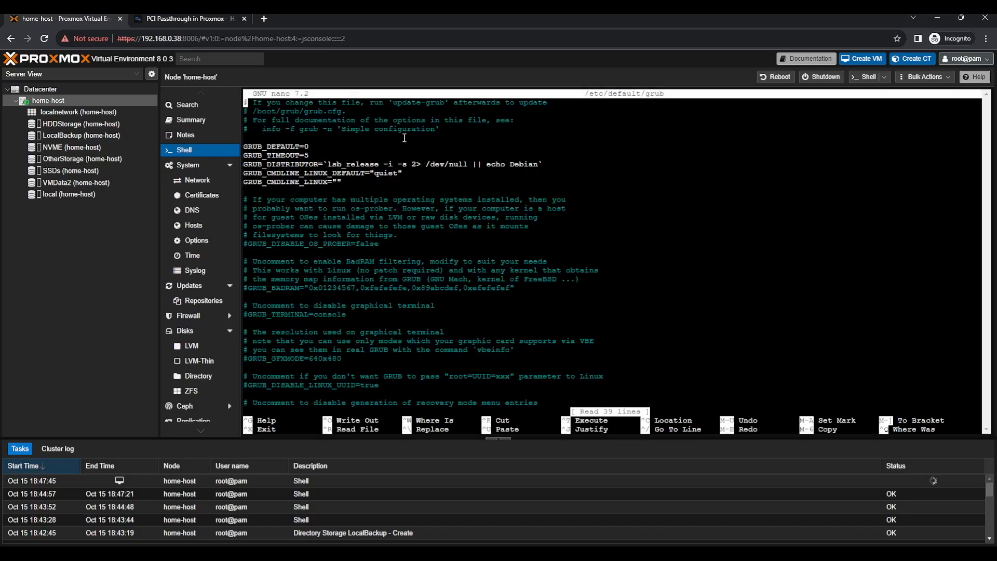
key(Down)
key(Down)
key(Down)
key(Down)
key(Down)
key(Down)
key(Down)
key(Down)
key(Right)
key(Right)
key(Right)
key(Right)
key(Right)
key(Right)
key(Right)
key(Right)
key(Right)
key(Right)
key(Right)
key(Right)
key(Right)
key(Right)
key(Right)
key(Right)
key(Right)
key(Right)
key(Right)
key(Right)
key(Right)
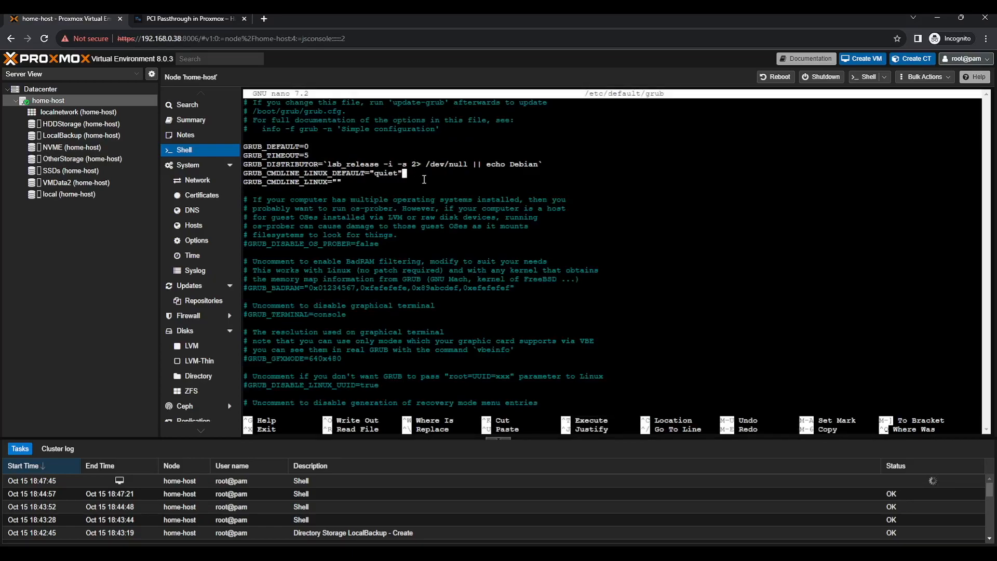
Paste the guide's AMD options 'iommu=pt initcall_blacklist=sysfb_init' into the kernel line
click(200, 18)
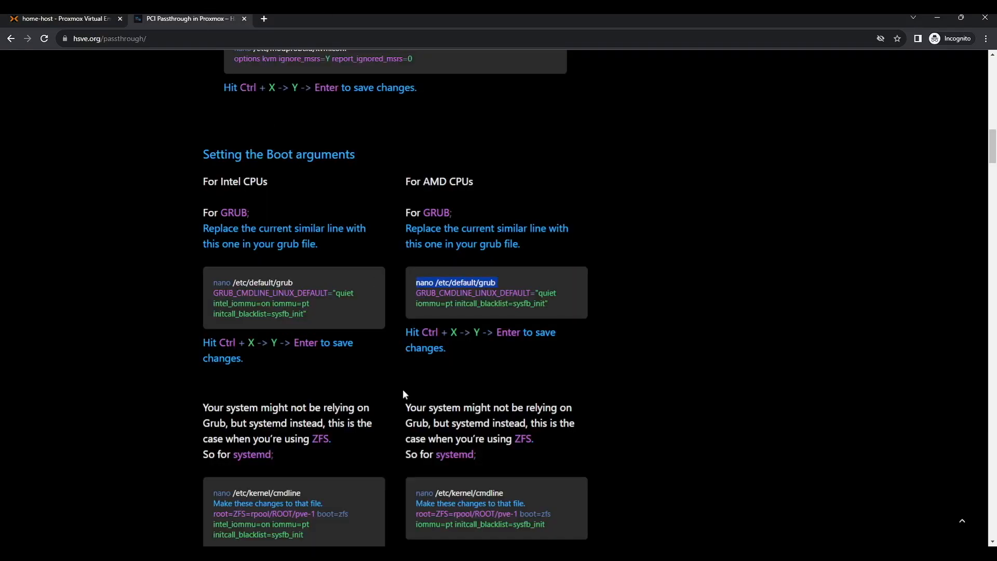
drag(549, 307, 411, 291)
key(ctrl+c)
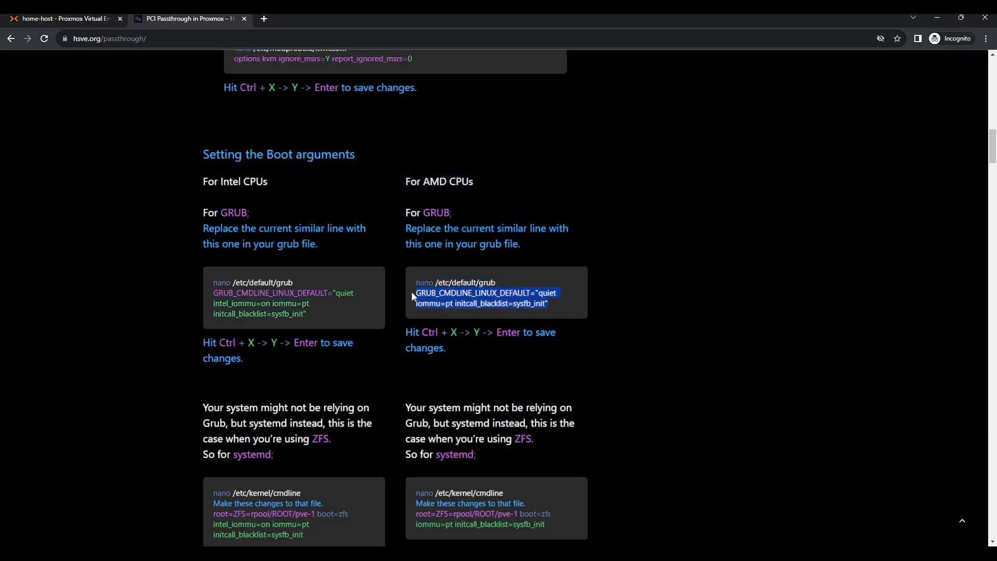
click(83, 19)
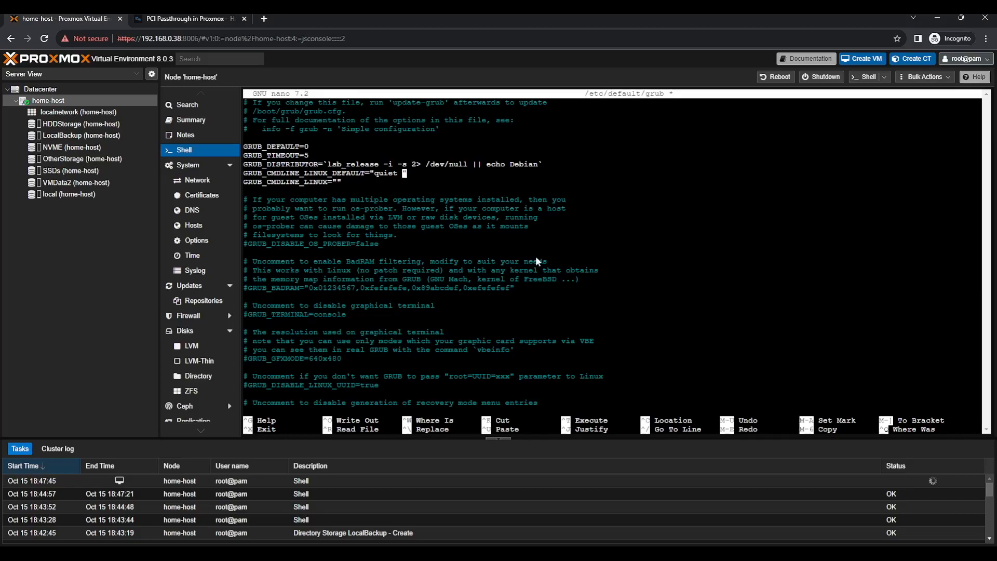
key(ctrl+v)
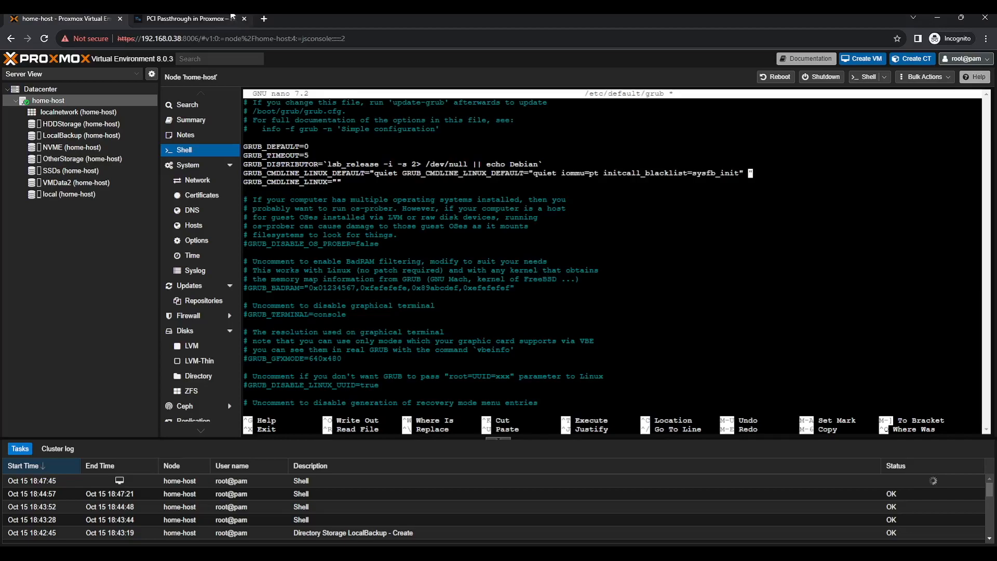
click(233, 19)
scroll(433, 395, down, 1)
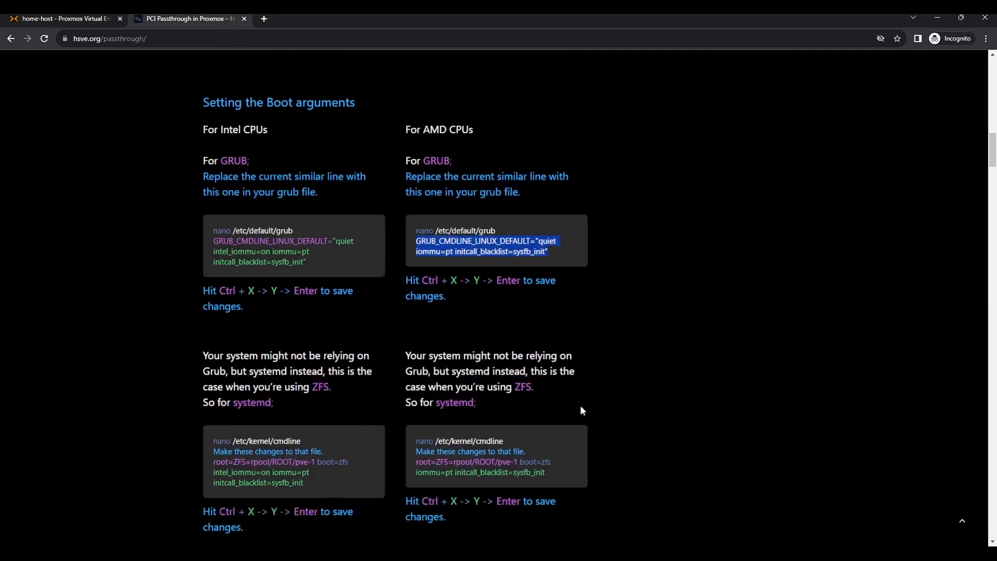
scroll(579, 406, down, 2)
click(60, 18)
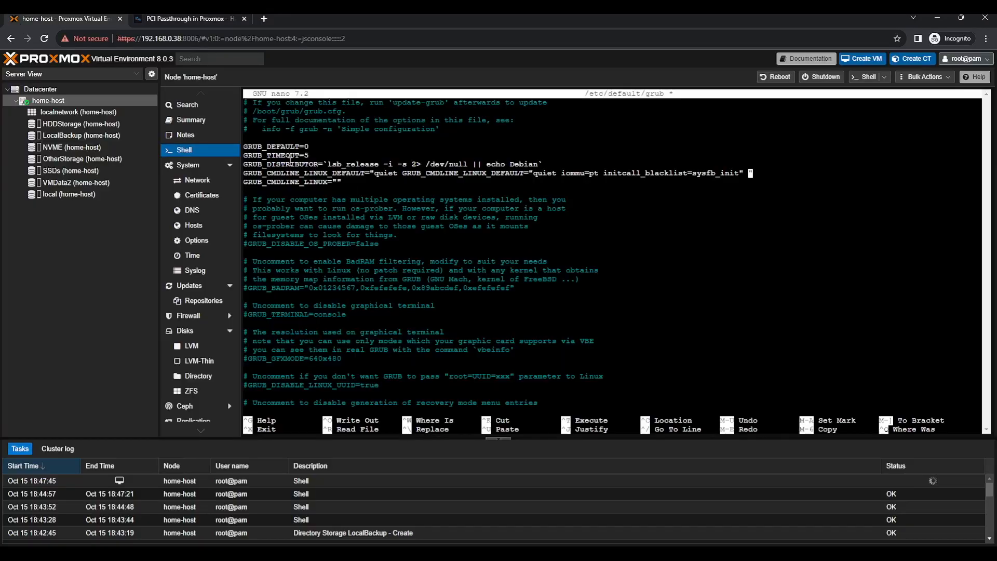
key(BackSpace)
Compare the edited grub kernel line against the guide's AMD line
click(201, 17)
click(471, 220)
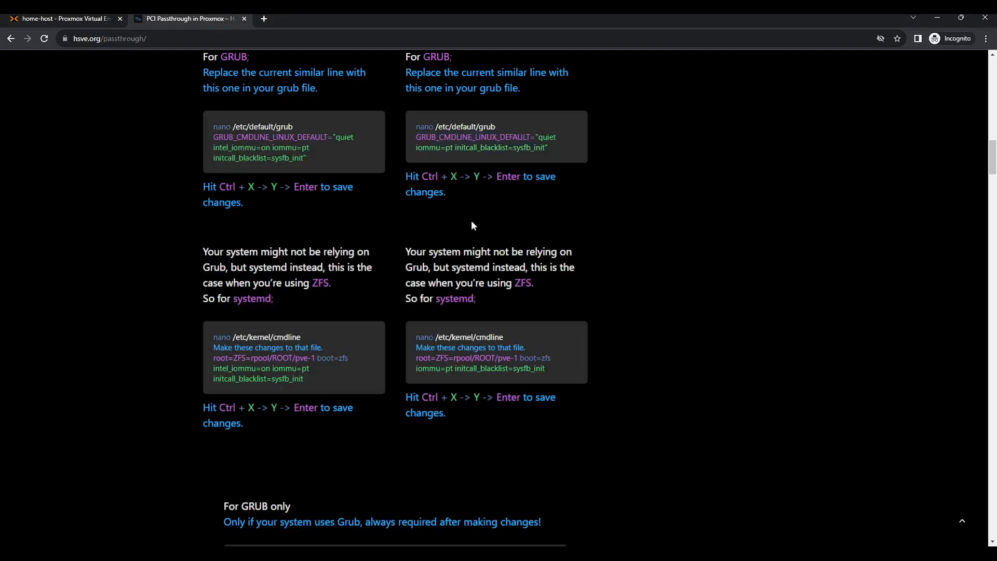
scroll(472, 220, up, 1)
click(56, 16)
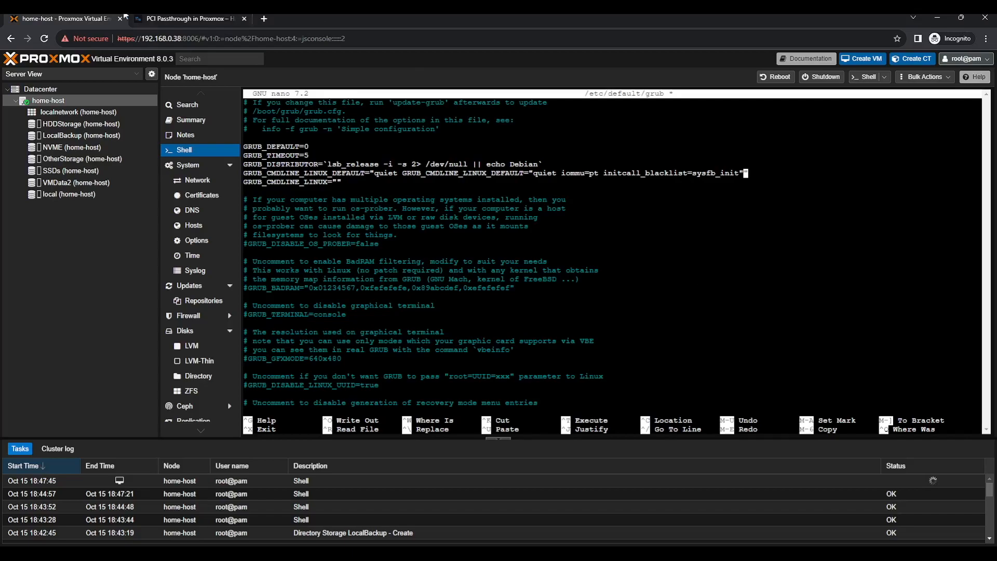
click(169, 18)
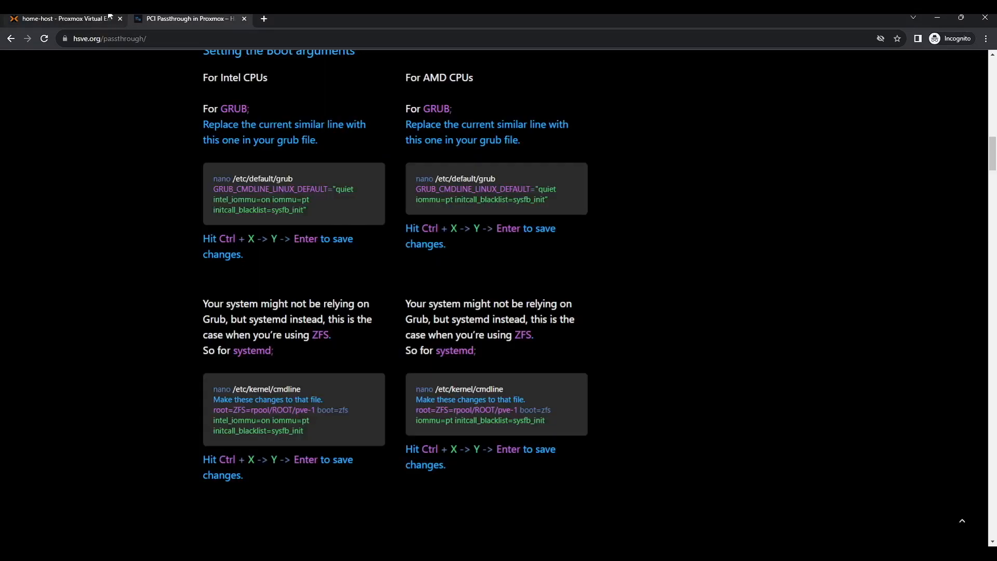
click(109, 17)
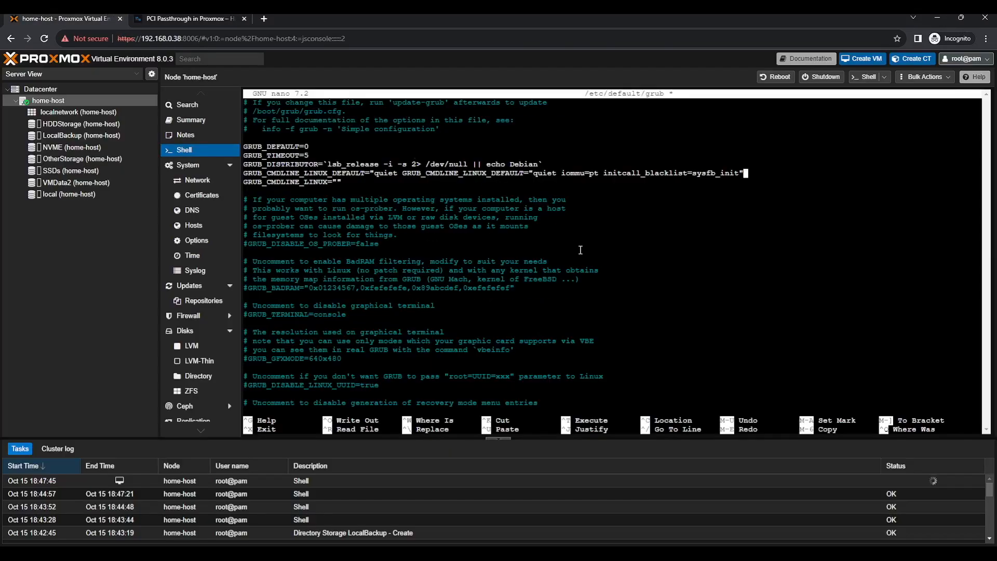
Save /etc/default/grub and copy the guide's update-grub command
key(ctrl+x)
key(y)
key(Return)
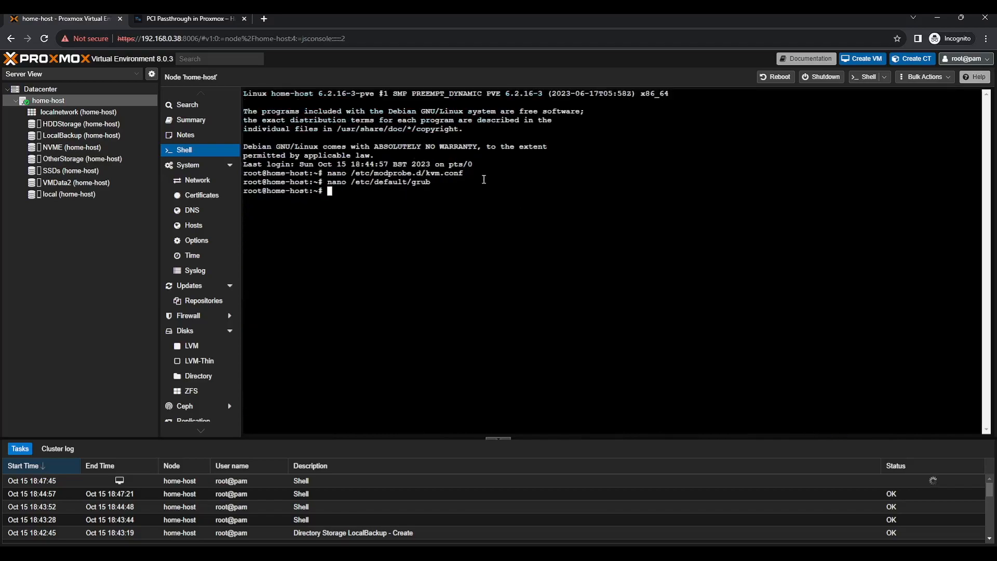
click(134, 19)
scroll(350, 314, down, 1)
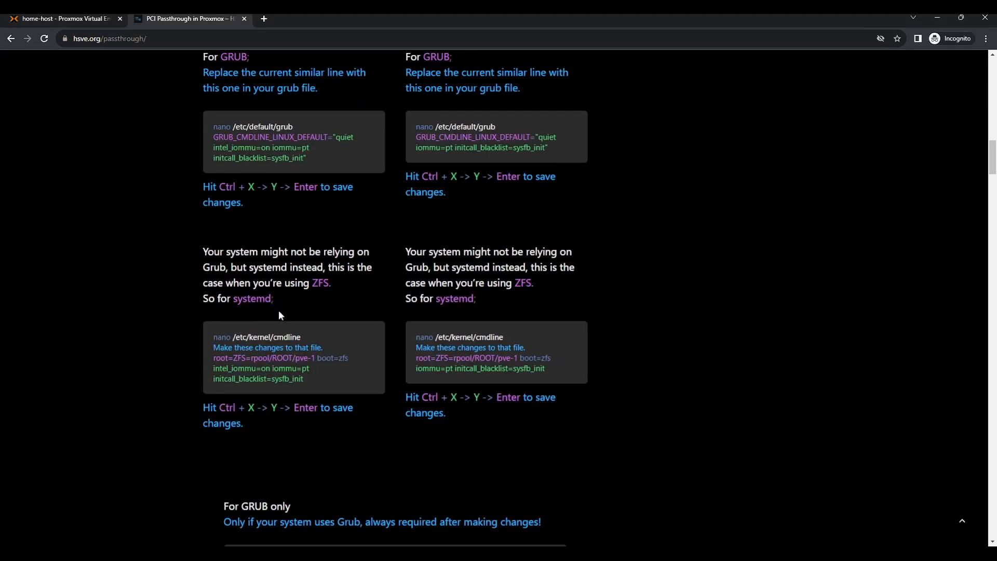
scroll(278, 310, down, 4)
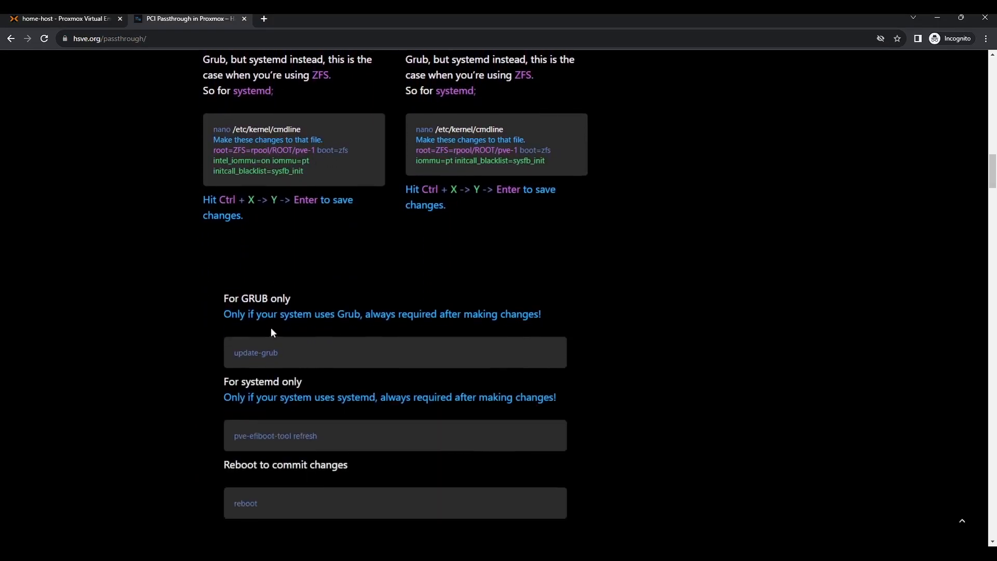
drag(230, 355, 311, 357)
click(2, 17)
Run update-grub, which reports a syntax error, and reopen /etc/default/grub
key(ctrl+v)
key(Return)
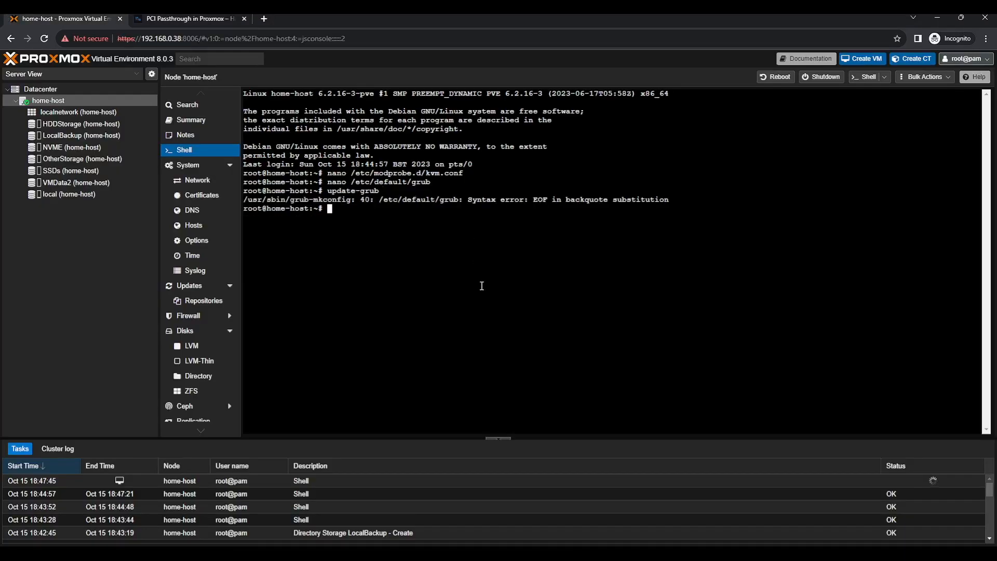
key(Up)
key(Up)
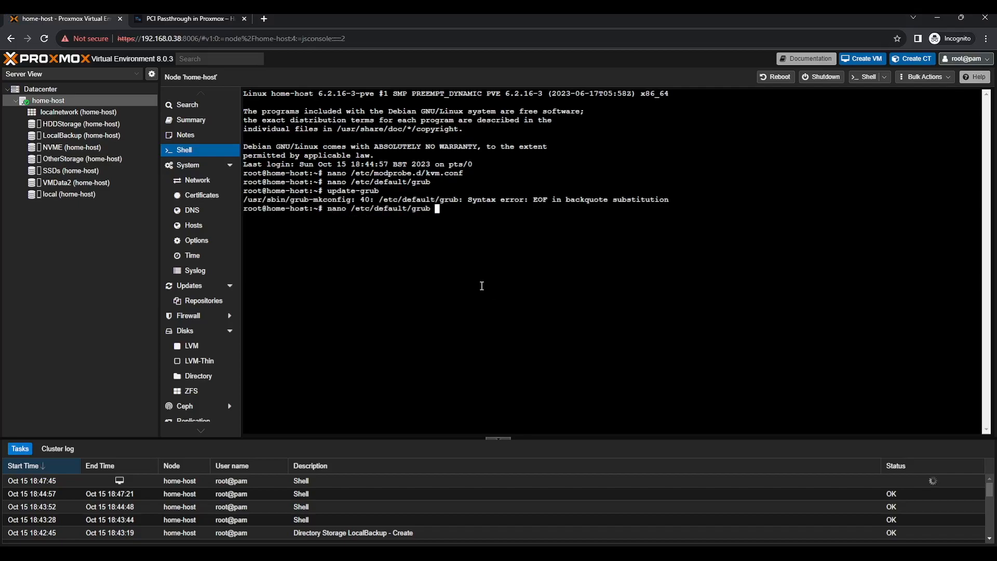
key(Return)
Add the missing closing quote to the kernel line, save, and rerun update-grub successfully
key(Down)
key(Down)
key(Down)
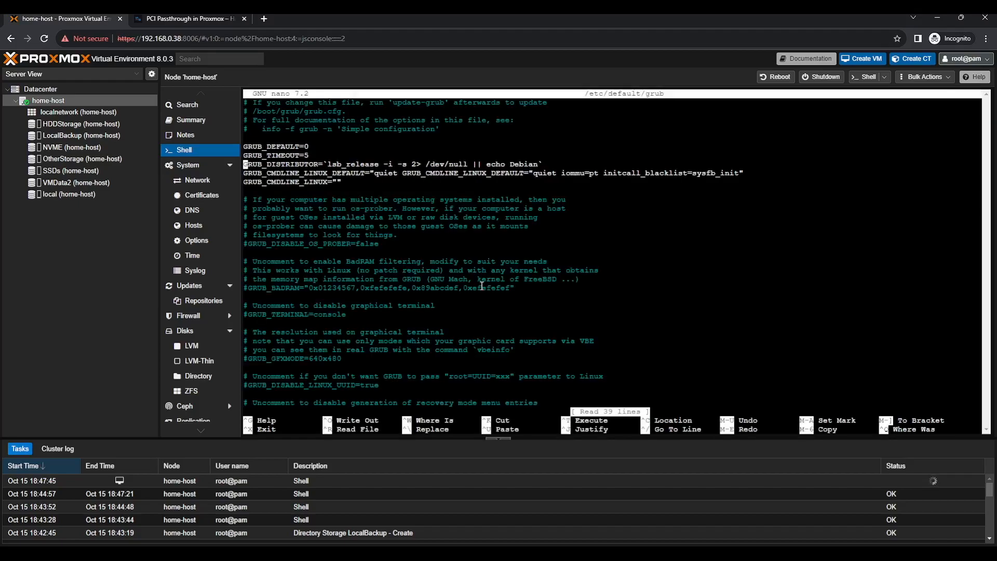
key(ctrl+Right)
key(ctrl+Right)
key(ctrl+Right)
key(ctrl+Right)
key(ctrl+Right)
key(ctrl+Right)
key(ctrl+Right)
key(ctrl+Right)
key(ctrl+Right)
key(ctrl+Right)
key(ctrl+Right)
key(ctrl+Right)
key(ctrl+Right)
key(ctrl+Right)
key(ctrl+Right)
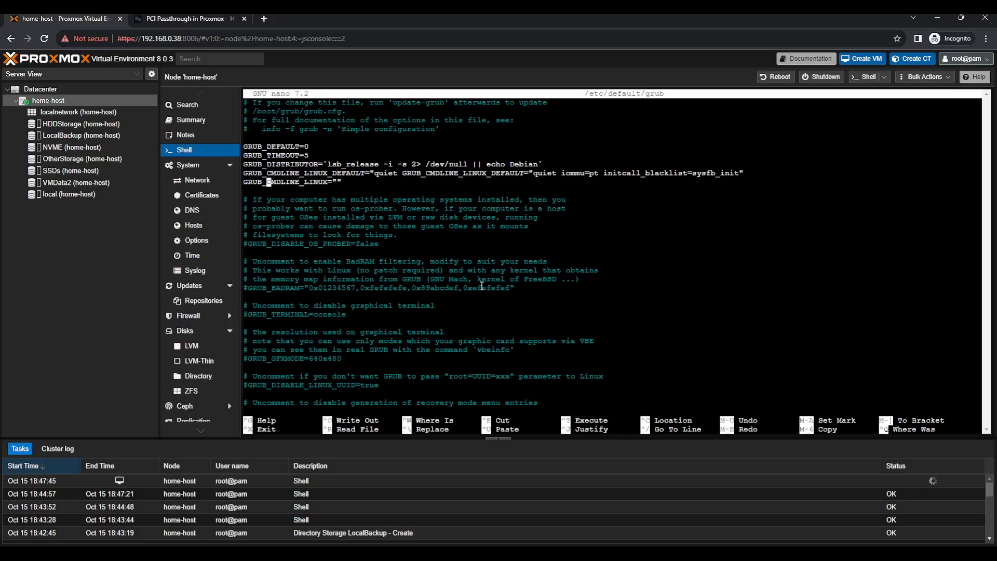
key(Right)
key(Right)
key(Right)
key(Right)
key(Right)
text(")
key(ctrl+x)
key(y)
key(Return)
key(Up)
key(Up)
key(Return)
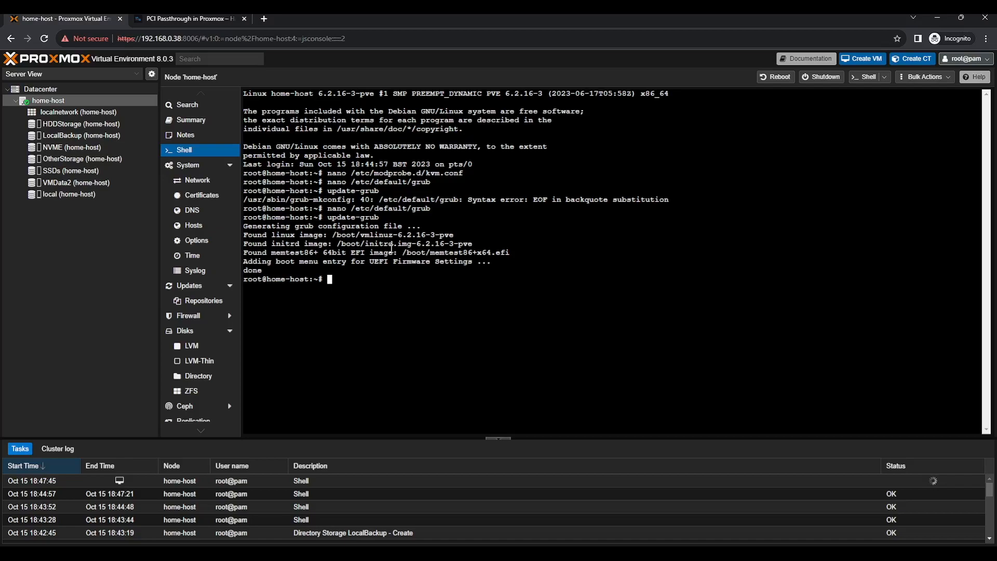
Reopen /etc/default/grub and delete the extra space after sysfb_init
key(Up)
key(Up)
key(Return)
key(Down)
key(Down)
key(Down)
key(Down)
key(Down)
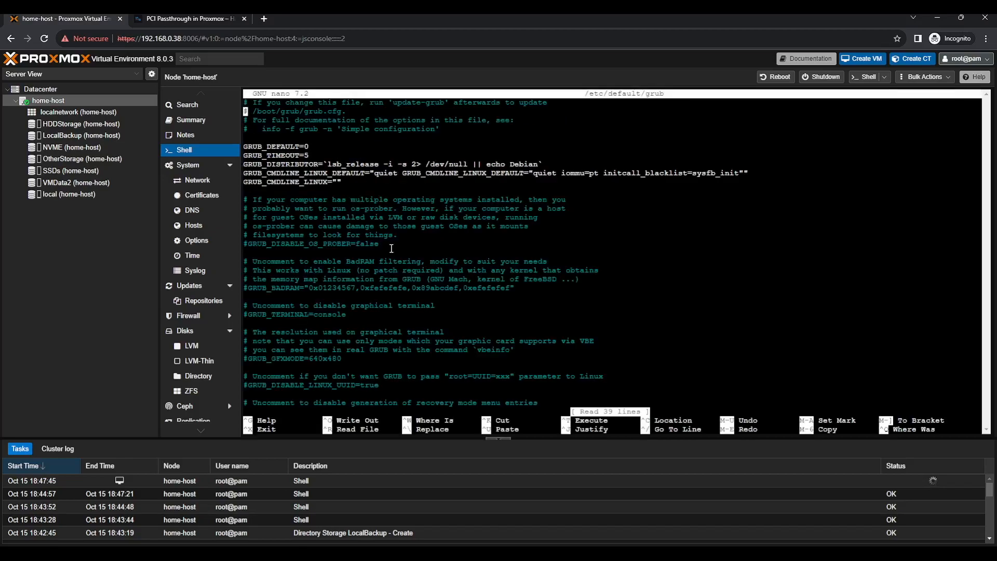
key(Down)
key(Down)
key(Down)
key(ctrl+Right)
key(ctrl+Right)
key(ctrl+Right)
key(ctrl+Right)
key(ctrl+Right)
key(ctrl+Right)
key(ctrl+Right)
key(ctrl+Right)
key(ctrl+Right)
key(ctrl+Right)
key(ctrl+Right)
key(ctrl+Right)
key(ctrl+Right)
key(ctrl+Right)
key(ctrl+Right)
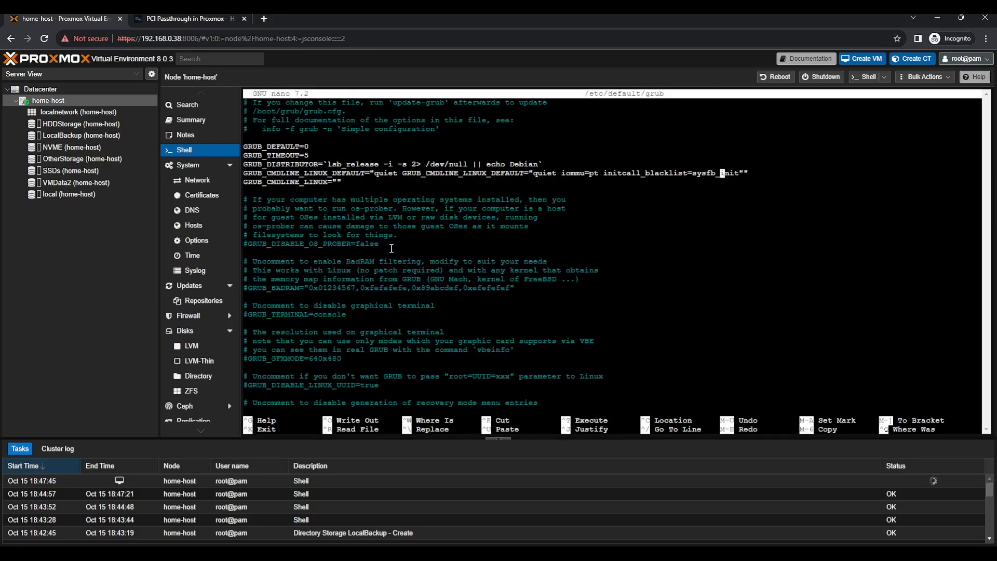
key(Right)
key(Right)
key(Right)
key(Right)
key(BackSpace)
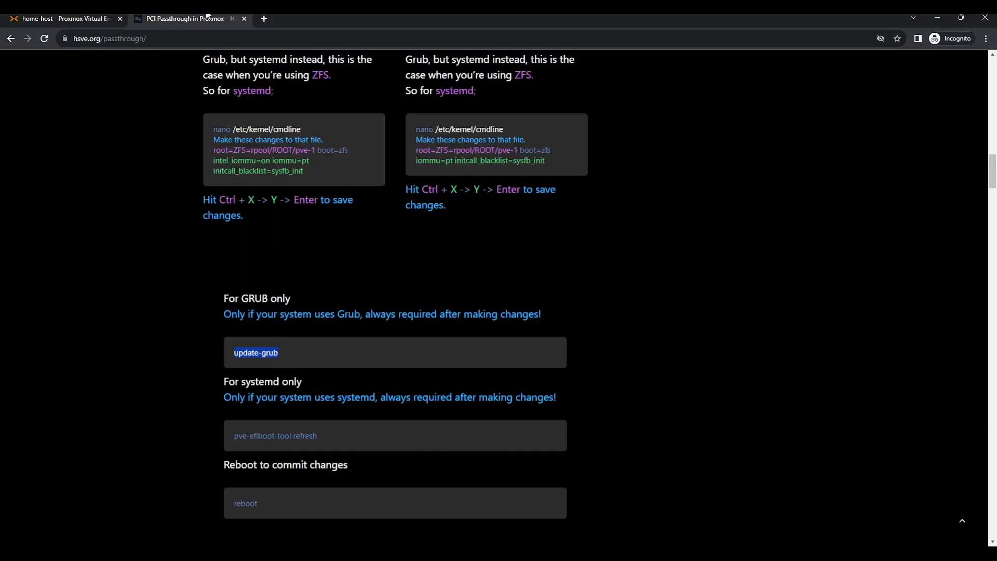
click(208, 19)
Copy the pcie_acs_override GRUB line suggested in the forum's GPU passthrough problem thread
click(55, 21)
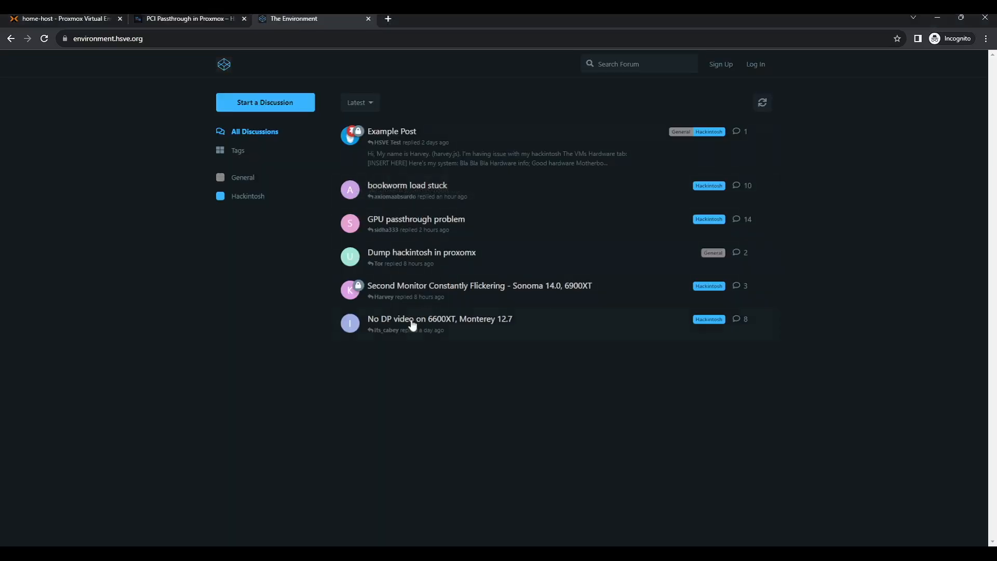
click(410, 191)
scroll(461, 314, down, 20)
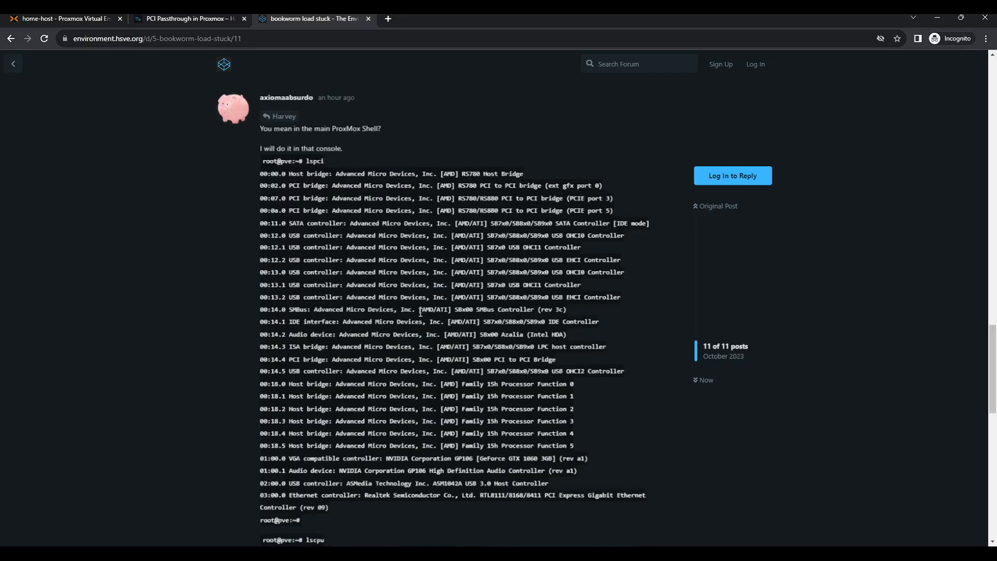
scroll(416, 318, up, 3)
scroll(416, 318, up, 4)
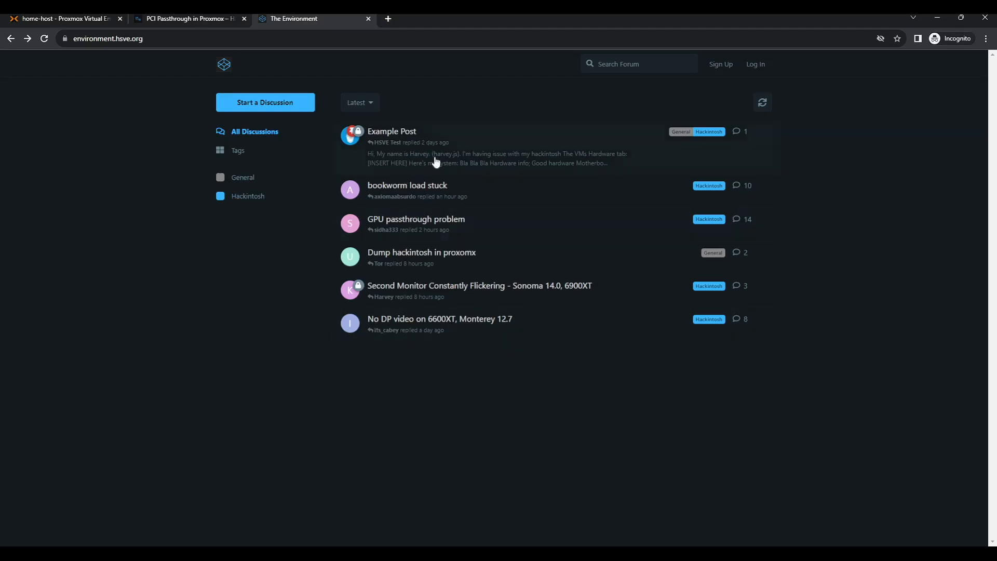
click(462, 233)
scroll(359, 346, down, 20)
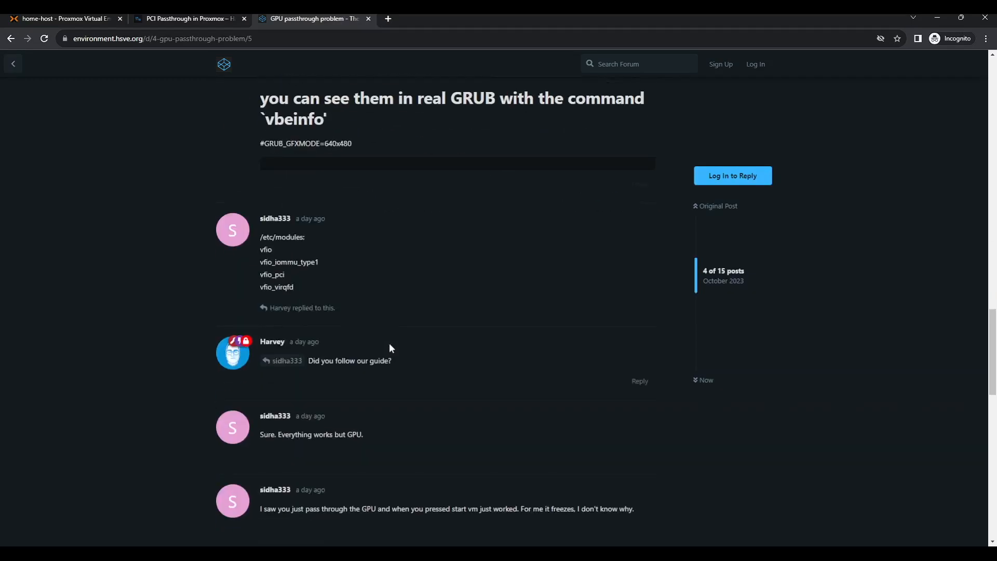
scroll(412, 341, up, 2)
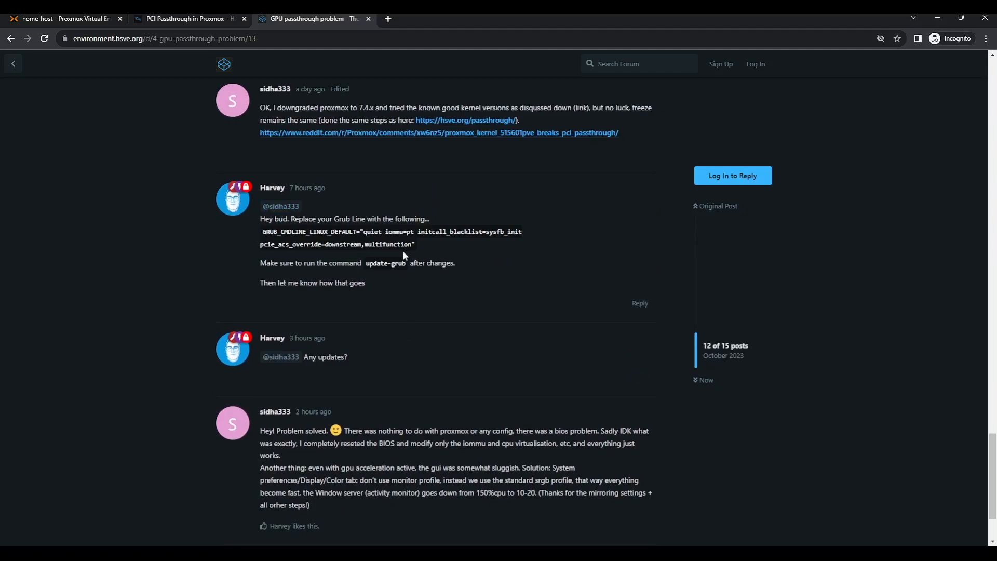
triple_click(302, 230)
key(ctrl+c)
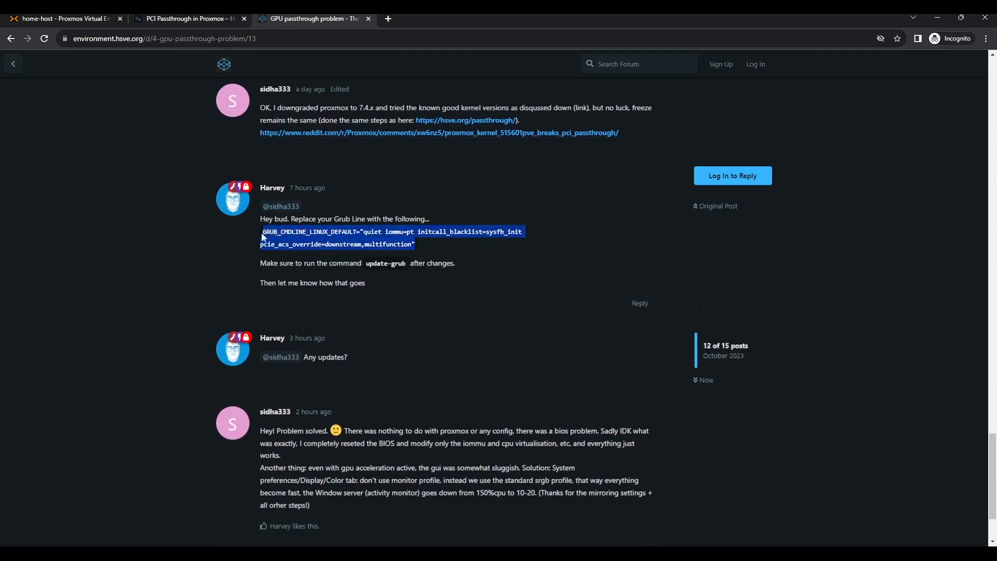
click(62, 18)
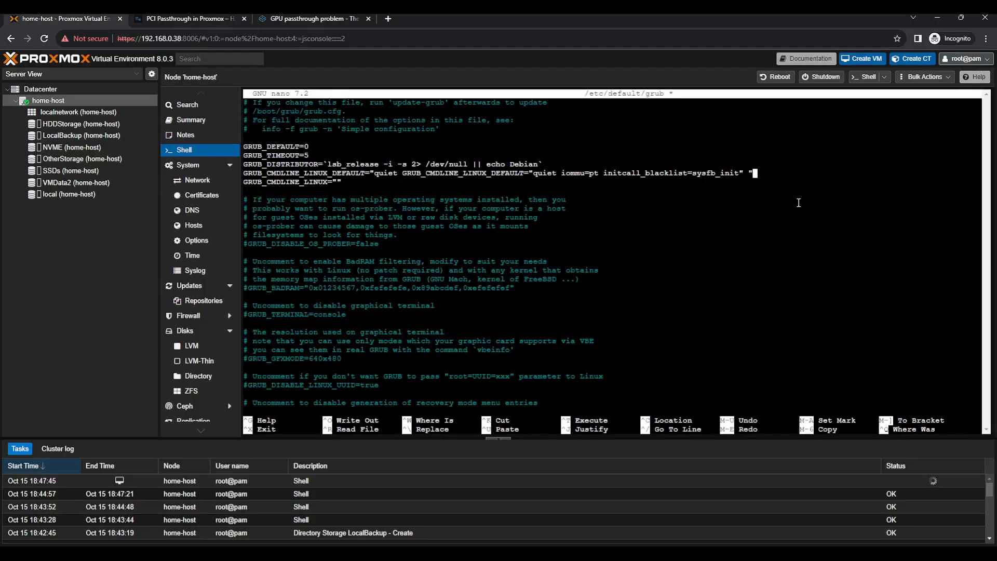
Replace the kernel line with iommu=pt initcall_blacklist=sysfb_init pcie_acs_override=downstream,multifunction
key(BackSpace)
key(BackSpace)
key(BackSpace)
key(BackSpace)
key(BackSpace)
key(BackSpace)
key(BackSpace)
key(BackSpace)
key(BackSpace)
key(BackSpace)
key(BackSpace)
key(BackSpace)
key(BackSpace)
key(BackSpace)
key(BackSpace)
key(BackSpace)
key(BackSpace)
key(BackSpace)
key(BackSpace)
key(BackSpace)
key(BackSpace)
key(BackSpace)
key(BackSpace)
key(BackSpace)
key(BackSpace)
key(BackSpace)
key(BackSpace)
key(BackSpace)
key(BackSpace)
key(BackSpace)
key(BackSpace)
key(BackSpace)
key(BackSpace)
key(BackSpace)
key(BackSpace)
key(BackSpace)
key(BackSpace)
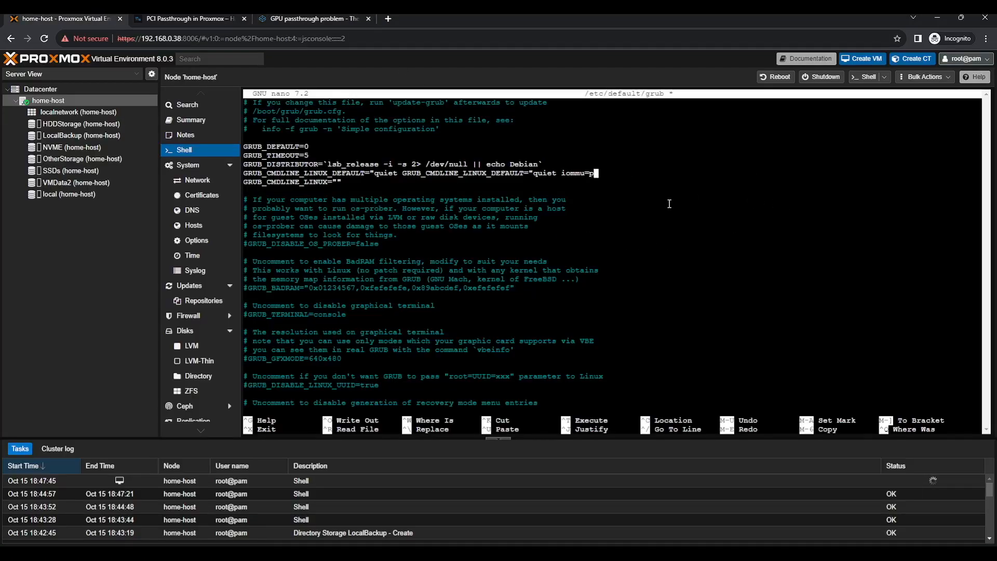
key(BackSpace)
key(BackSpace)
key(BackSpace)
key(BackSpace)
key(BackSpace)
key(BackSpace)
key(BackSpace)
key(BackSpace)
key(BackSpace)
key(BackSpace)
key(BackSpace)
key(BackSpace)
key(BackSpace)
key(BackSpace)
key(BackSpace)
key(BackSpace)
key(BackSpace)
key(BackSpace)
key(BackSpace)
key(BackSpace)
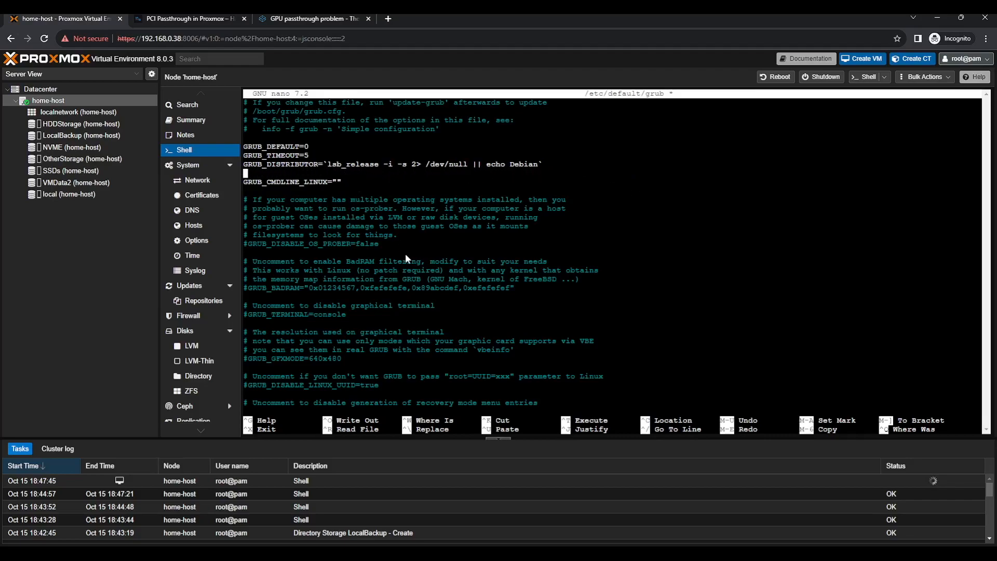
key(ctrl+shift+v)
key(Left)
key(Left)
key(Left)
drag(584, 175, 780, 177)
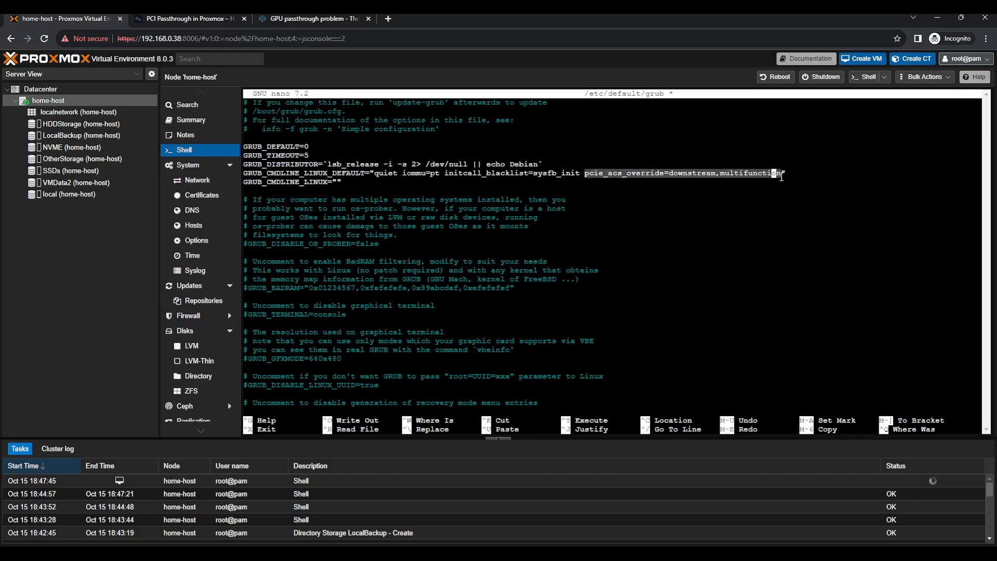
click(702, 193)
key(Right)
key(Right)
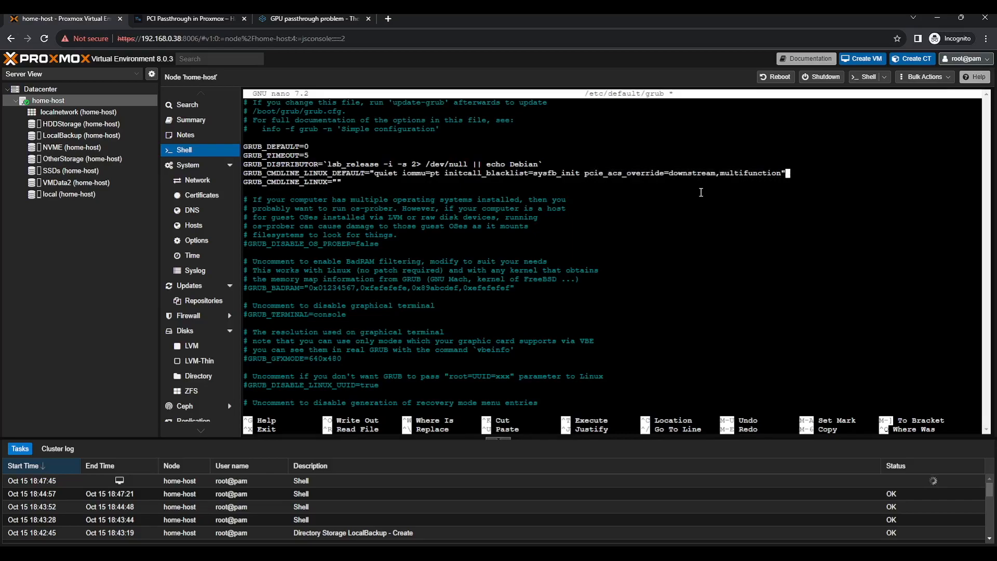
Save /etc/default/grub and rerun update-grub
key(ctrl+x)
key(y)
key(Return)
key(Up)
key(Up)
key(Return)
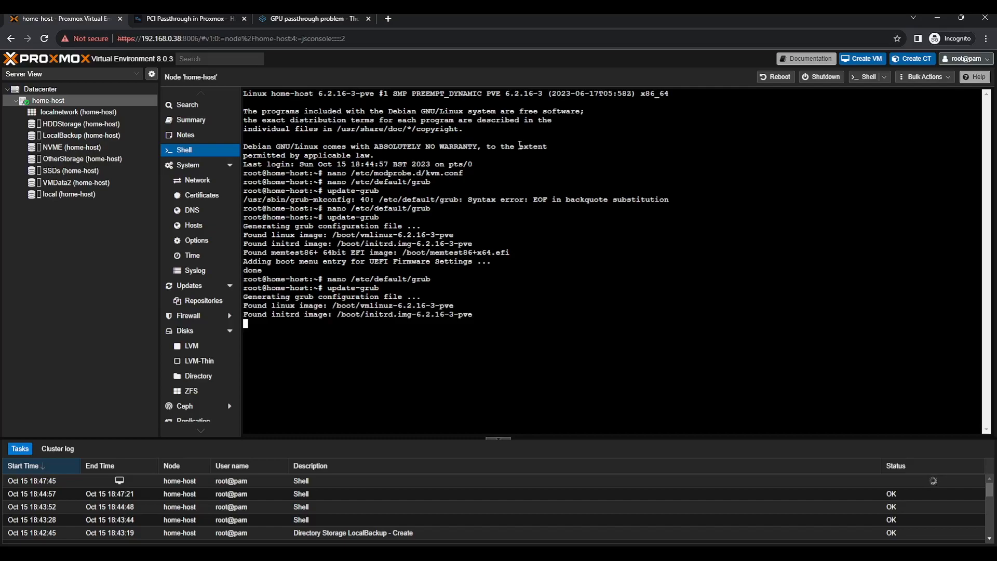
click(312, 18)
click(191, 17)
click(306, 19)
scroll(449, 338, up, 15)
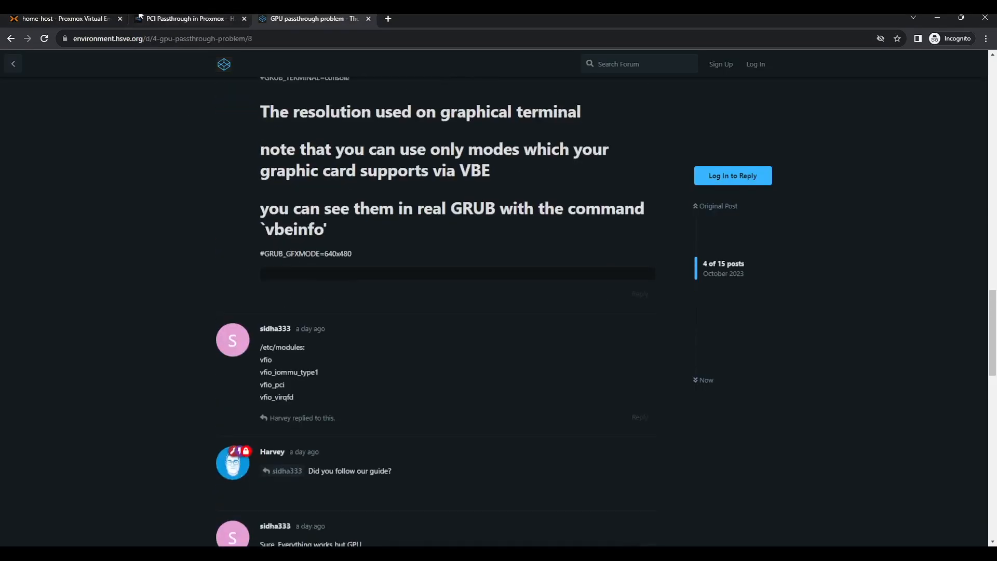
click(223, 64)
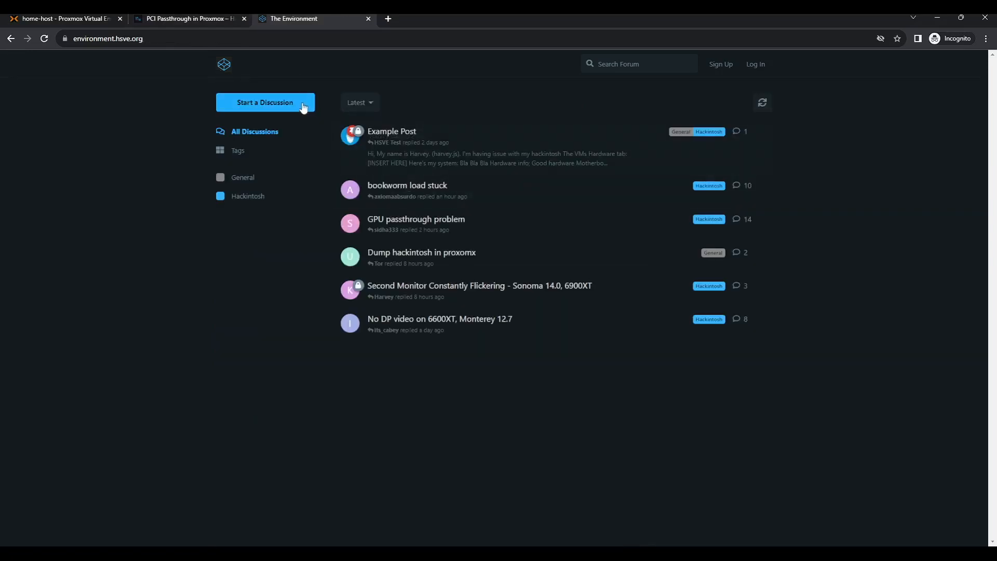
click(304, 106)
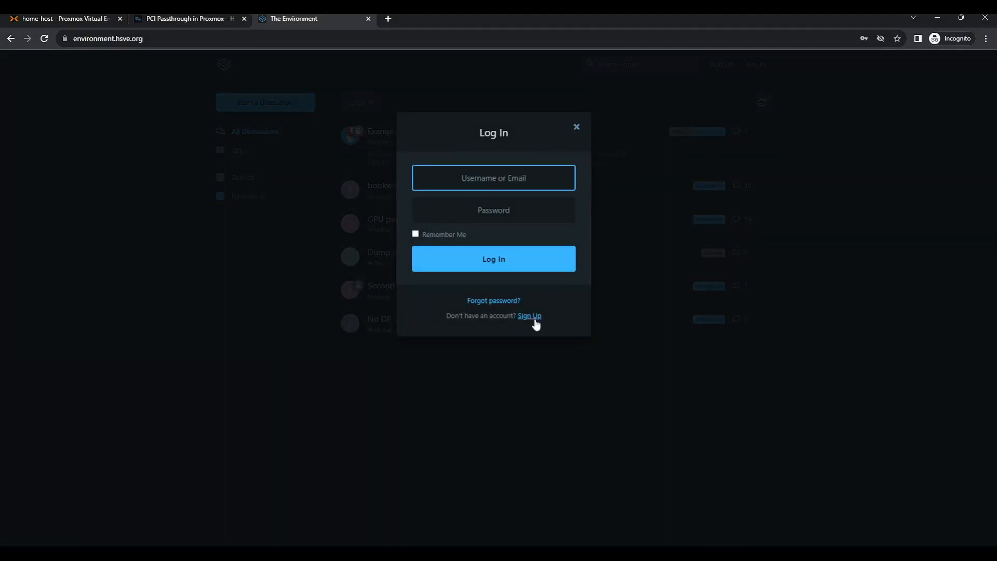
click(530, 316)
click(575, 128)
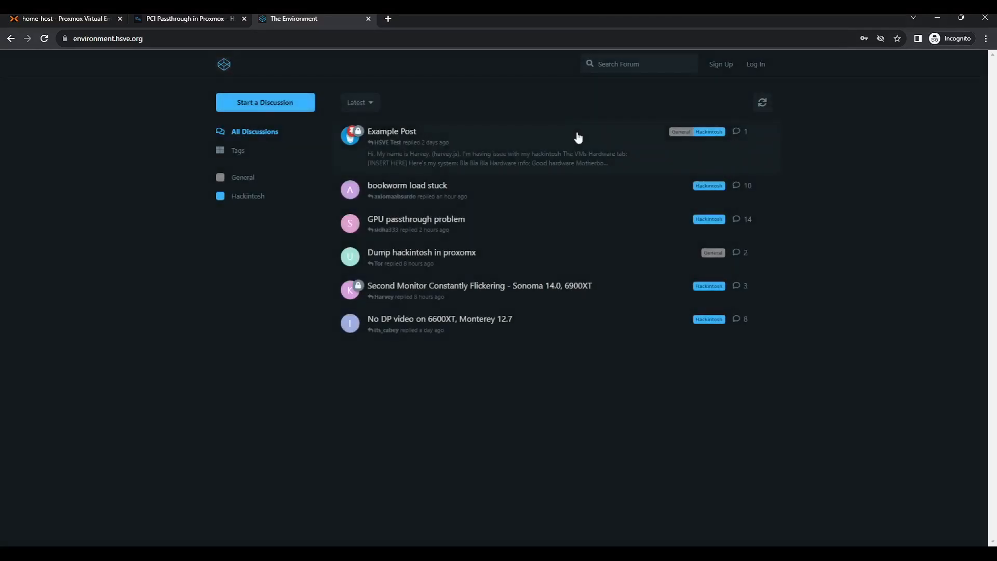
click(571, 225)
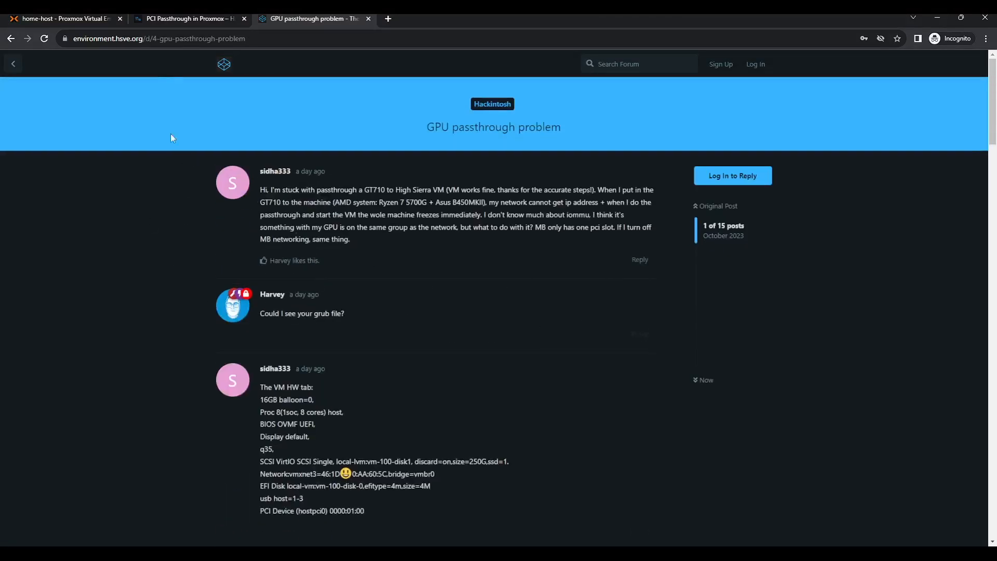
click(224, 64)
click(97, 17)
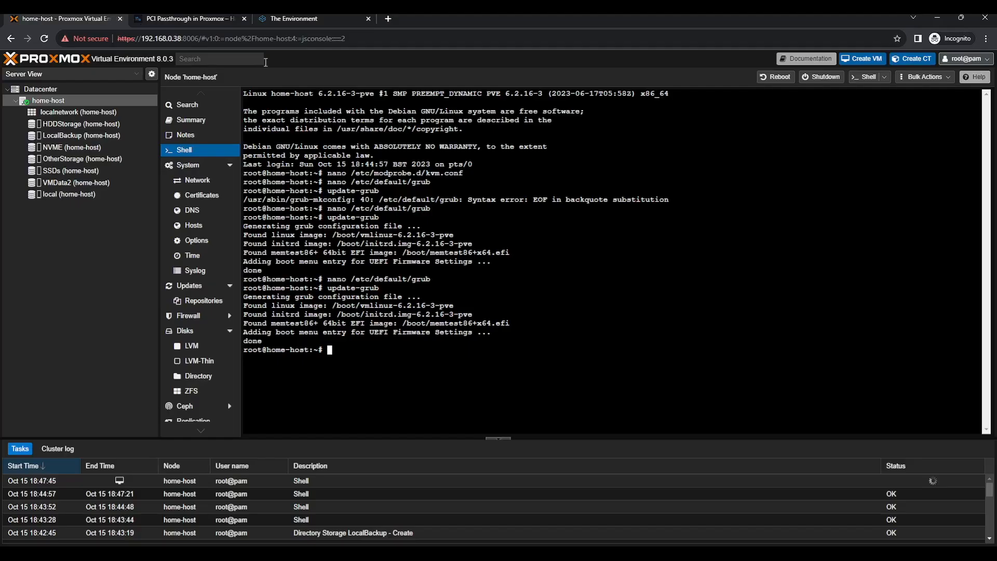
click(221, 18)
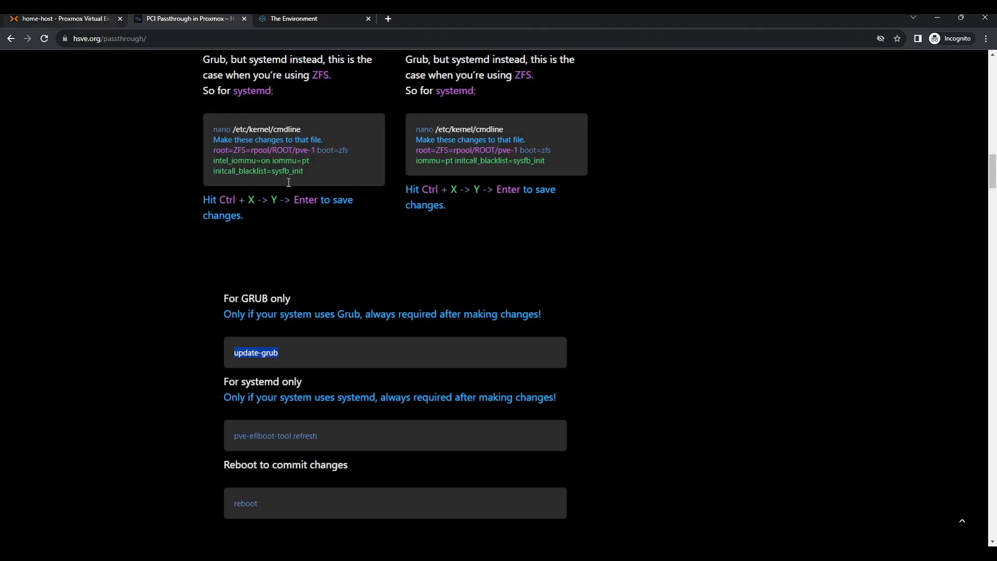
scroll(432, 270, down, 6)
scroll(434, 272, down, 2)
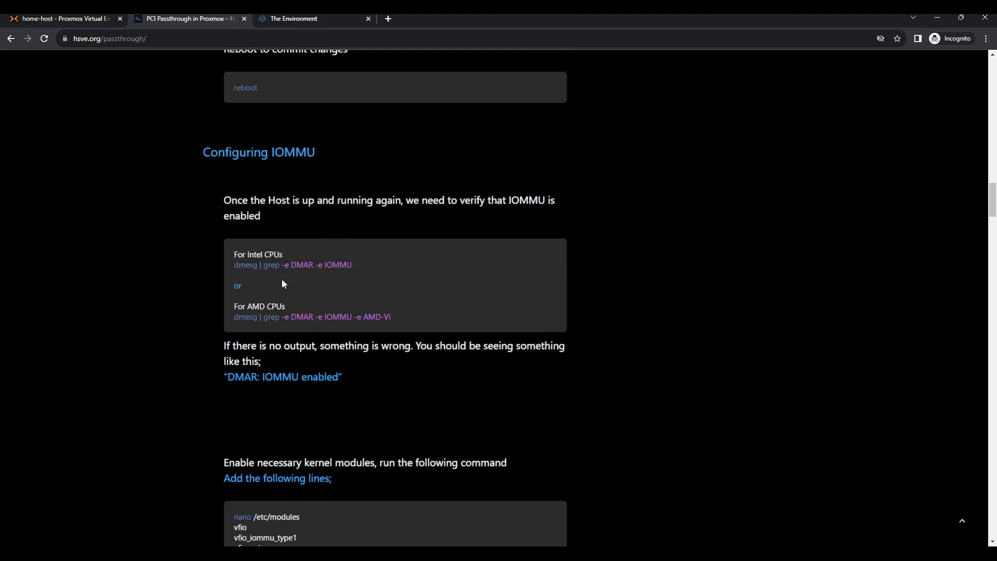
click(66, 22)
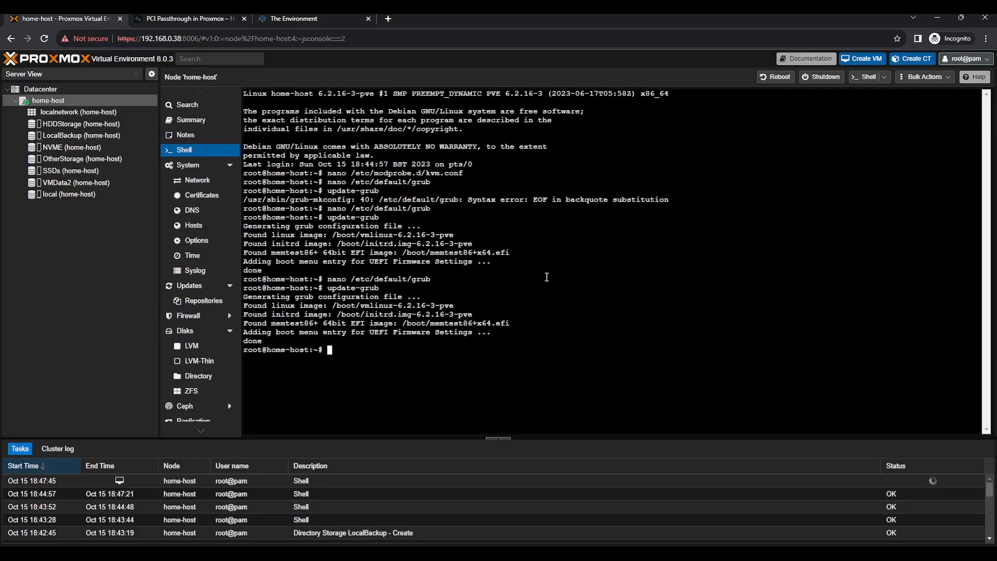
text(reboot)
Reboot the Proxmox host and reload the page once it is back up
key(Return)
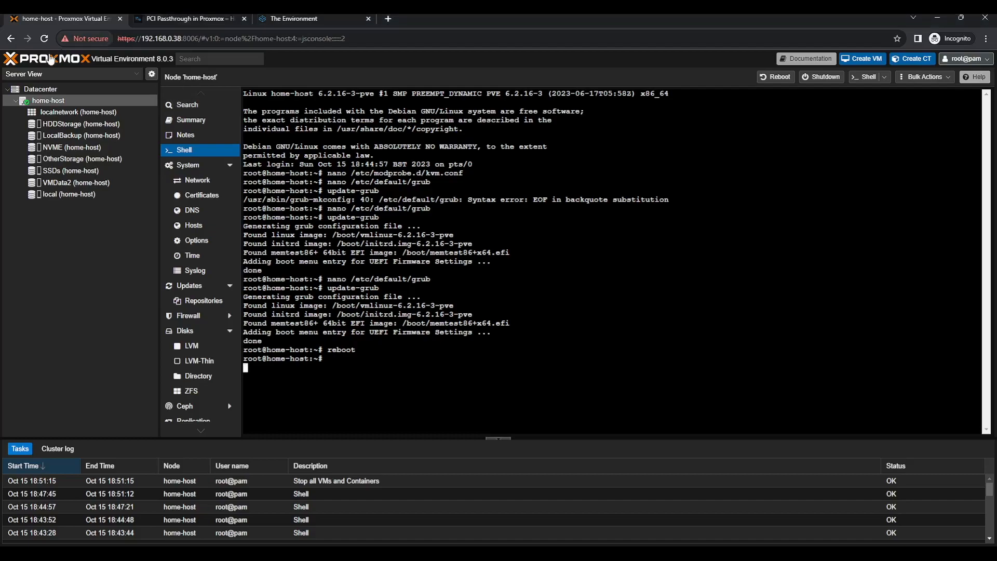
click(44, 38)
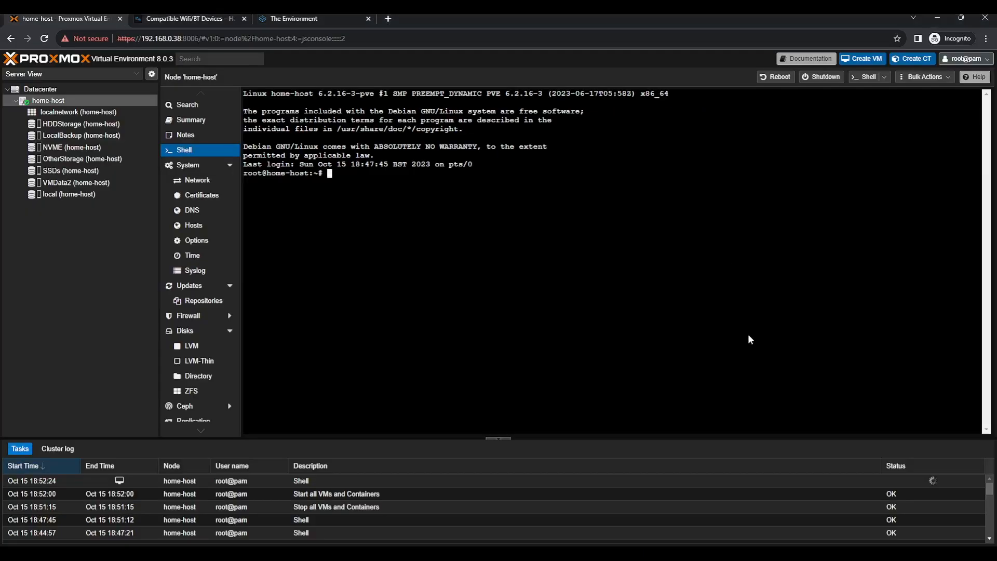
Download pve-kernel-5.15.53-1-pve_5.15.53-1_amd64.deb onto the host with wget
text(wget https://mirror.cs.uchicago.edu/proxmox/dists/bullseye/pve-no-subscription/binary-amd64/pve-kernel-5.15.53-1-pve_5.15.53-1_amd64.deb)
key(Return)
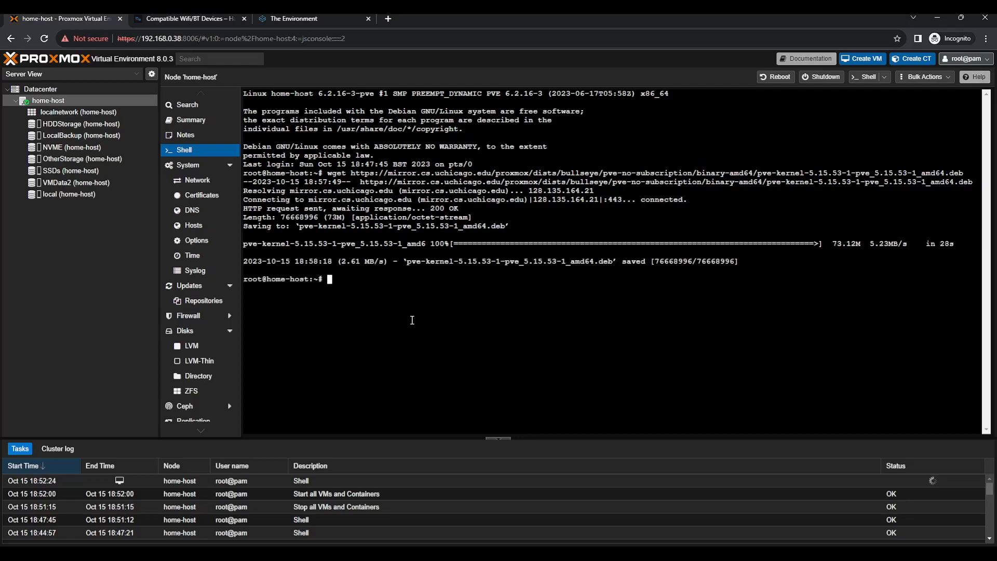
Install the pve-kernel 5.15.53-1 .deb, then download and install the matching pve-headers package
text(dpkg -i pve-kernel-5.15.53-1-pve_5.15.53-1_amd64.deb)
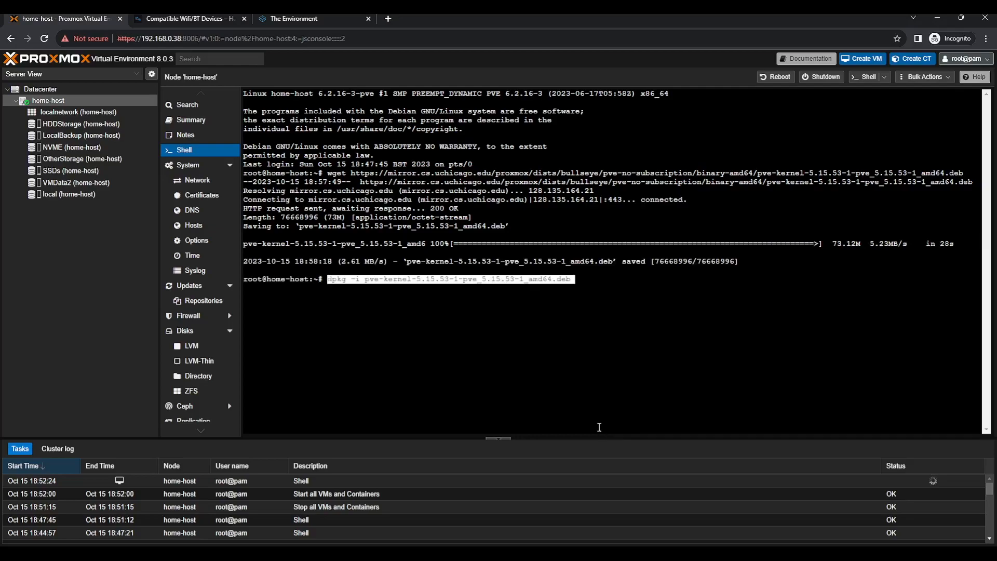
key(Return)
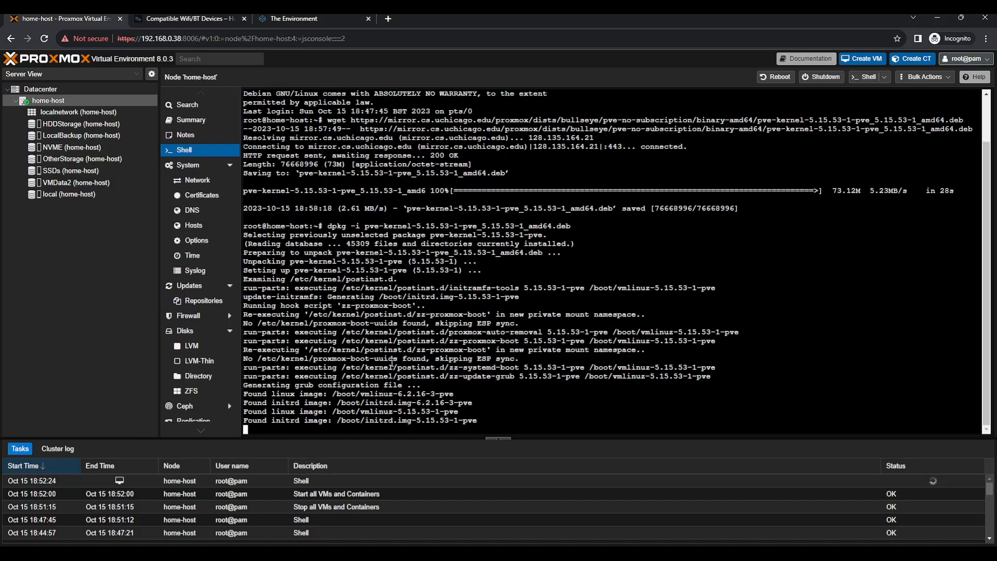
text(wget https://mirror.cs.uchicago.edu/proxmox/dists/bullseye/pve-no-subscription/binary-amd64/pve-headers-5.15.53-1-pve_5.15.53-1_amd64.deb)
key(Return)
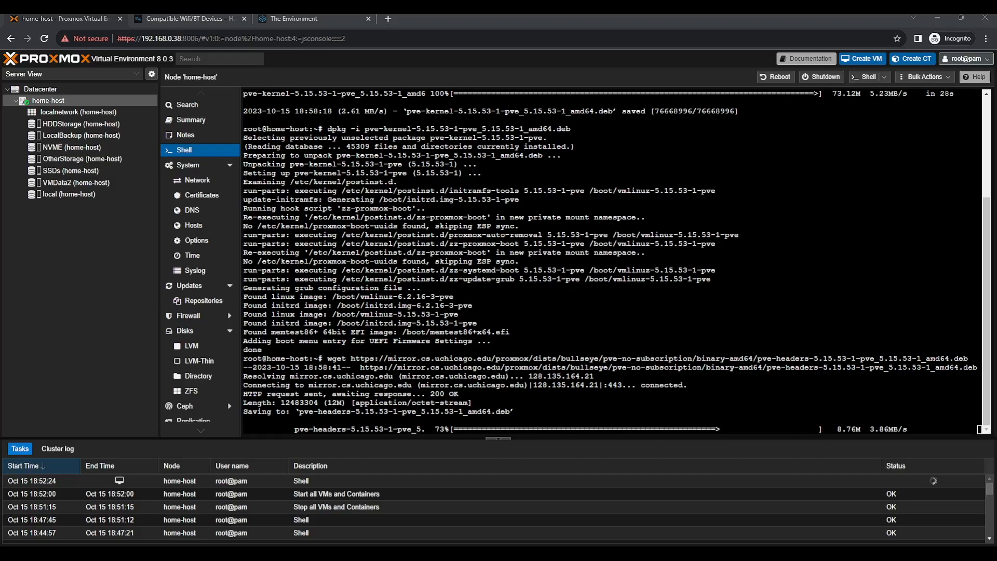
text(dpkg -i pve-headers-5.15.53-1-pve_5.15.53-1_amd64.deb)
key(Return)
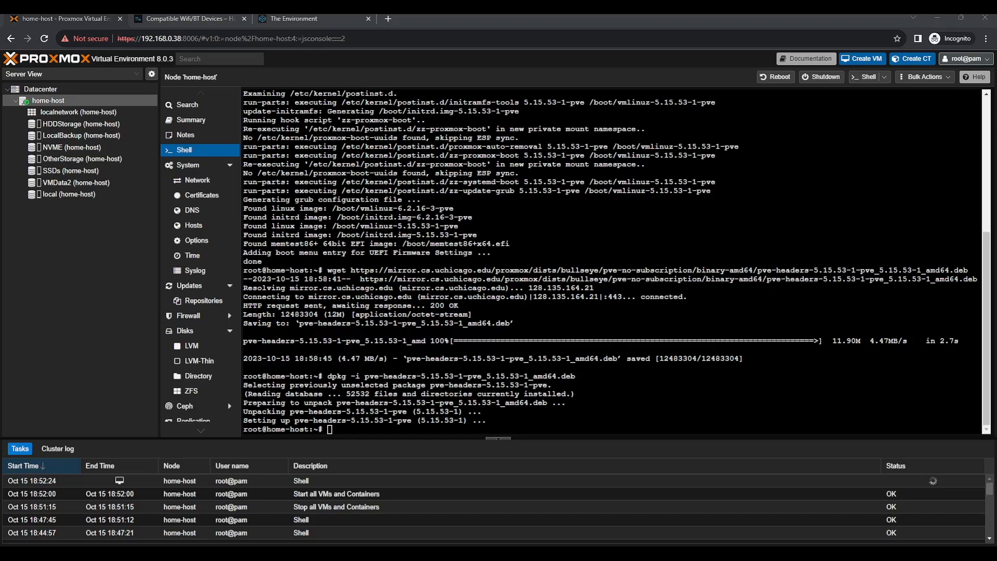
Add 5.15.53-1-pve to the proxmox-boot-tool kernel list
key(alt+Tab)
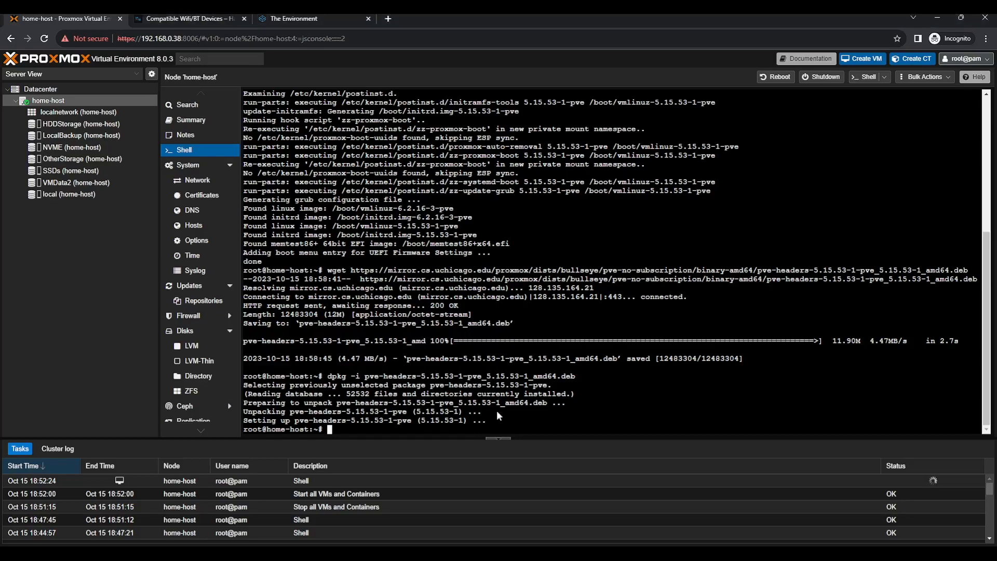
text(proxmox-boot-tool kernel add 5.15.53-1-pve)
key(Return)
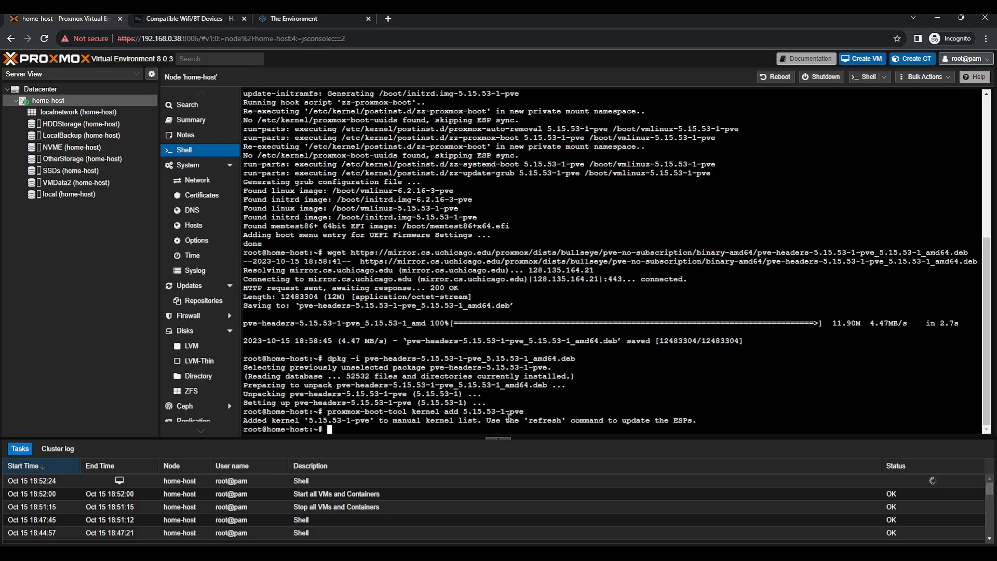
Run proxmox-boot-tool refresh and re-add the 5.15.53-1-pve kernel
key(Up)
key(BackSpace)
key(BackSpace)
key(BackSpace)
key(BackSpace)
key(BackSpace)
key(BackSpace)
key(BackSpace)
key(BackSpace)
key(BackSpace)
key(BackSpace)
key(BackSpace)
key(BackSpace)
key(BackSpace)
key(BackSpace)
key(BackSpace)
key(BackSpace)
key(BackSpace)
text(refresh)
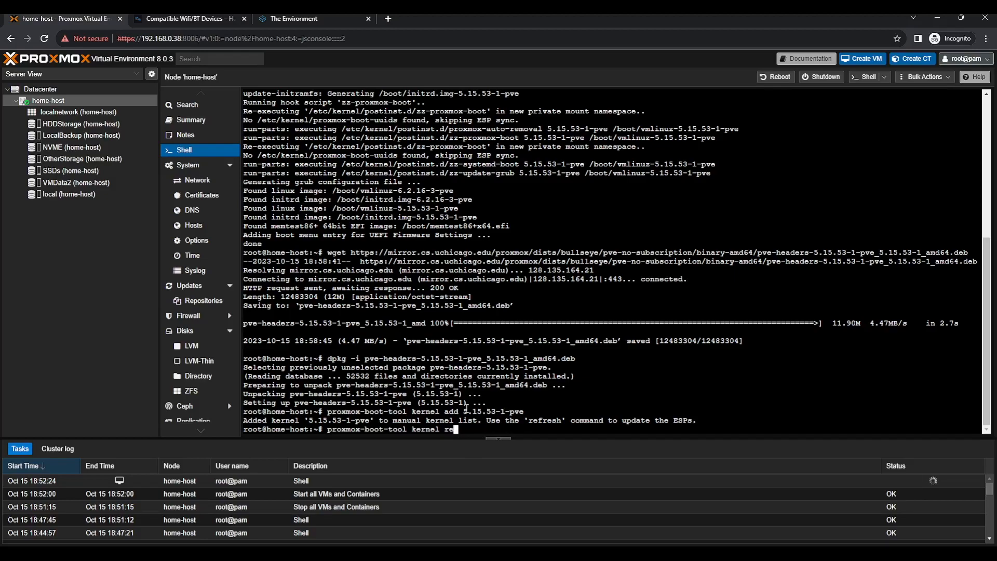
key(Return)
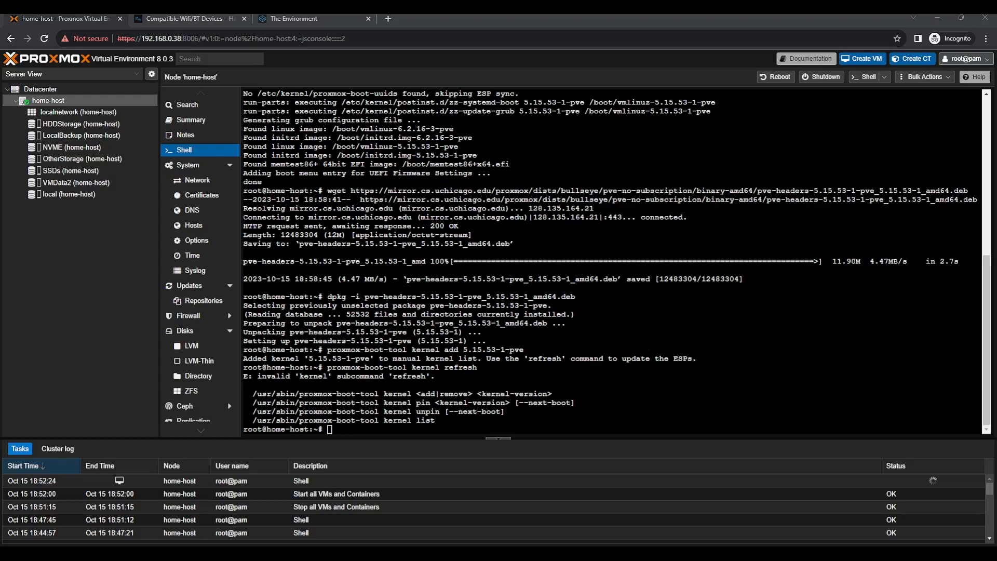
click(431, 320)
text(proxmox-boot-tool refresh)
key(Return)
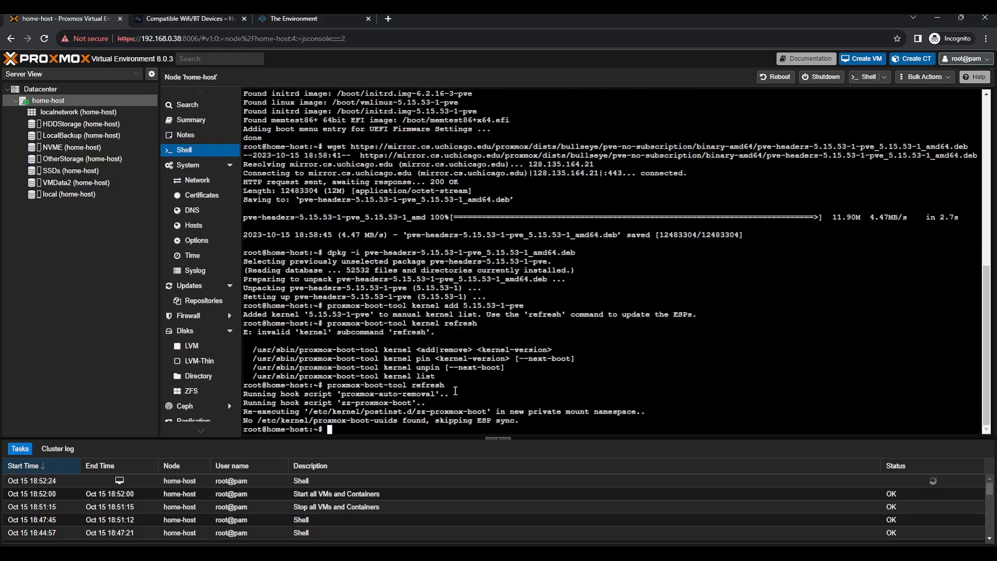
key(Up)
key(Up)
key(Up)
key(Return)
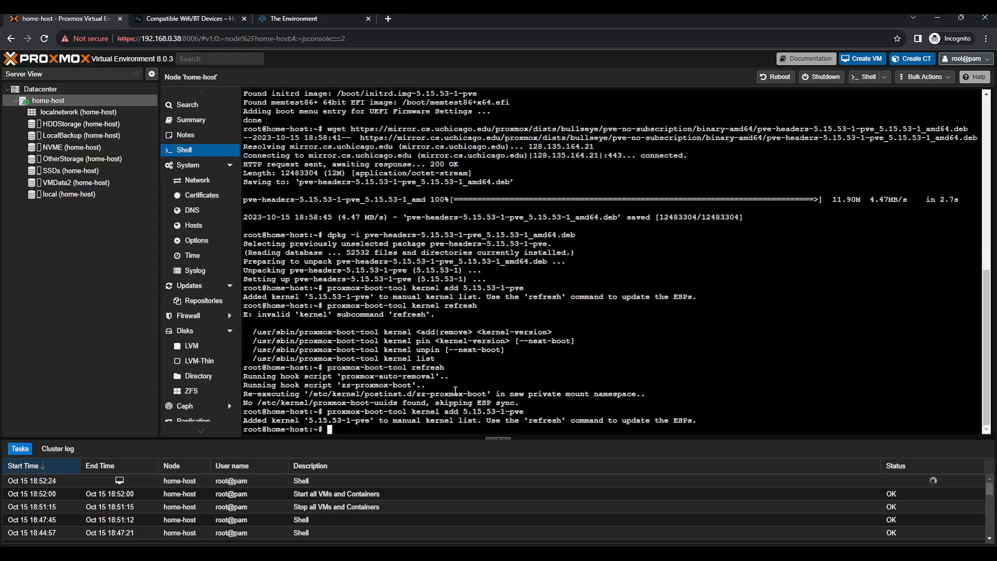
Pin 5.15.53-1-pve as the default boot kernel
key(alt+Tab)
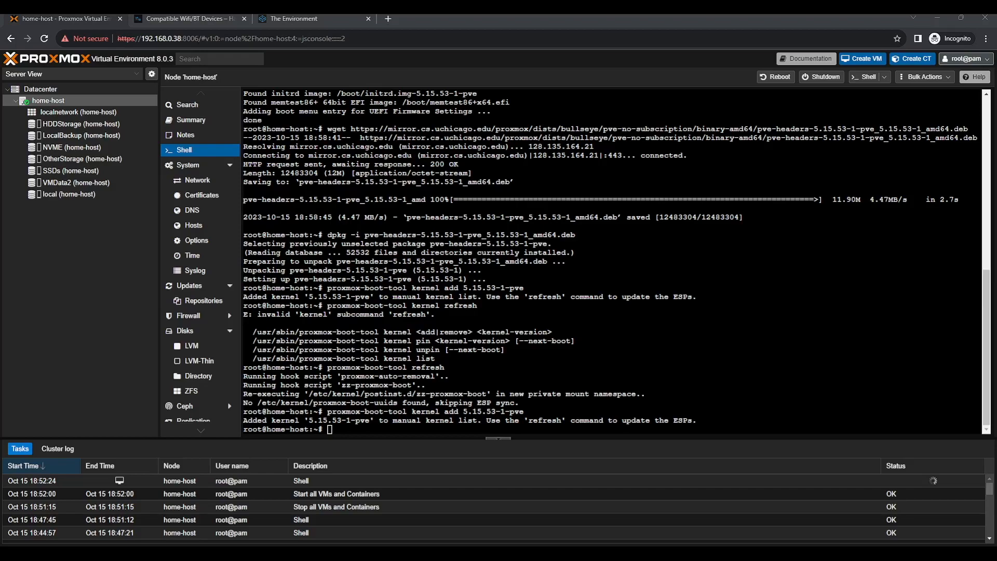
key(alt+Tab)
text(proxmox-boot-tool kernel pin 5.15.53-1-pve)
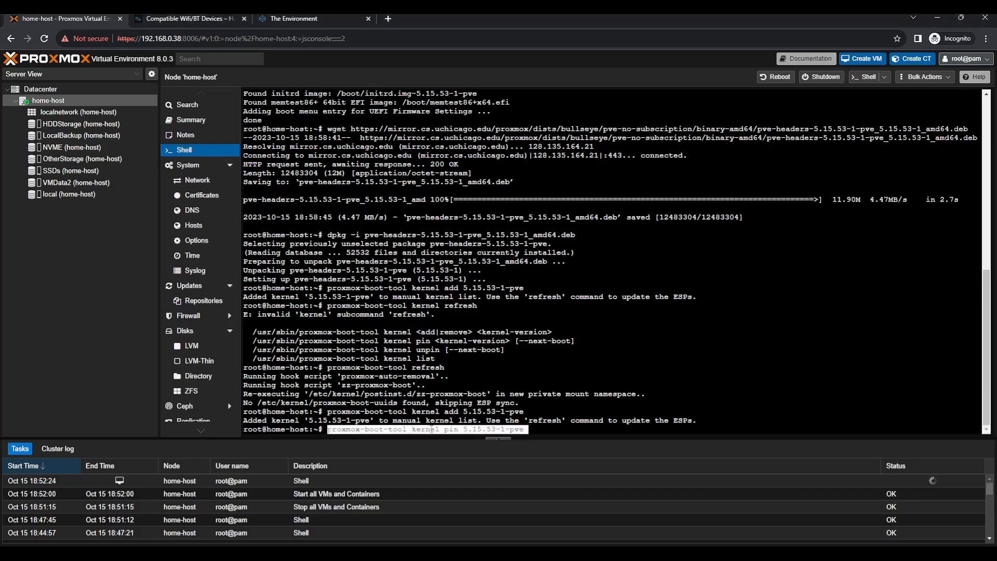
key(Return)
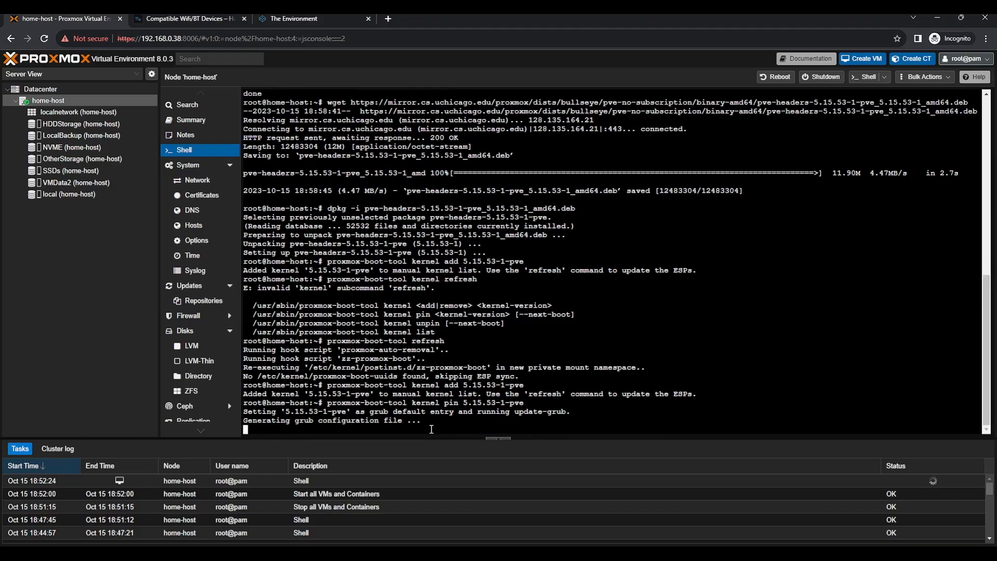
Refresh the boot entries once more and reboot the Proxmox host
key(alt+Tab)
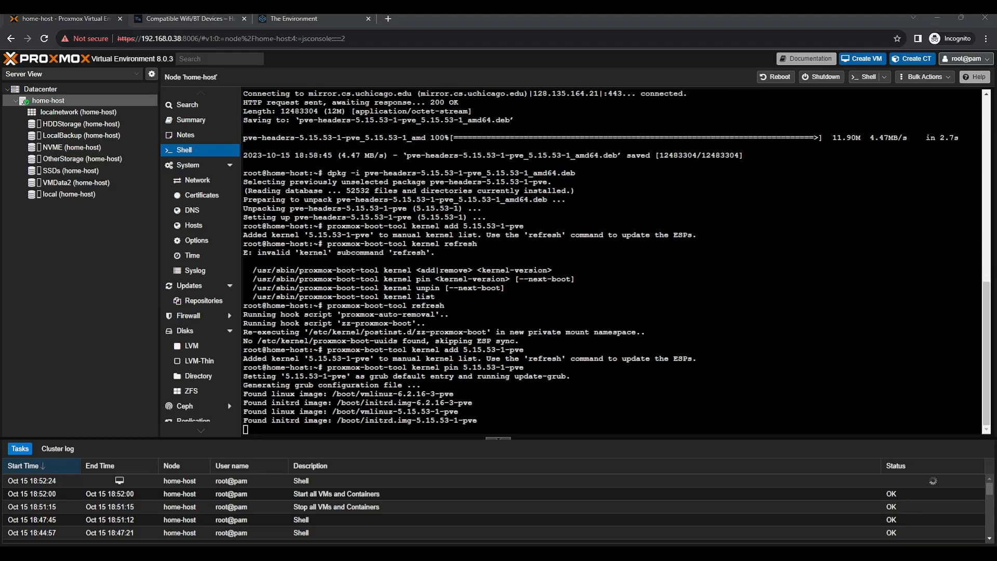
key(alt+Tab)
text(re)
key(Up)
key(Up)
key(Up)
key(Return)
key(Up)
key(Up)
key(BackSpace)
key(BackSpace)
key(BackSpace)
key(BackSpace)
key(BackSpace)
key(BackSpace)
key(BackSpace)
key(BackSpace)
key(BackSpace)
key(BackSpace)
key(BackSpace)
key(BackSpace)
key(BackSpace)
key(BackSpace)
key(BackSpace)
key(BackSpace)
key(BackSpace)
key(BackSpace)
key(BackSpace)
key(BackSpace)
text(reboot)
key(Return)
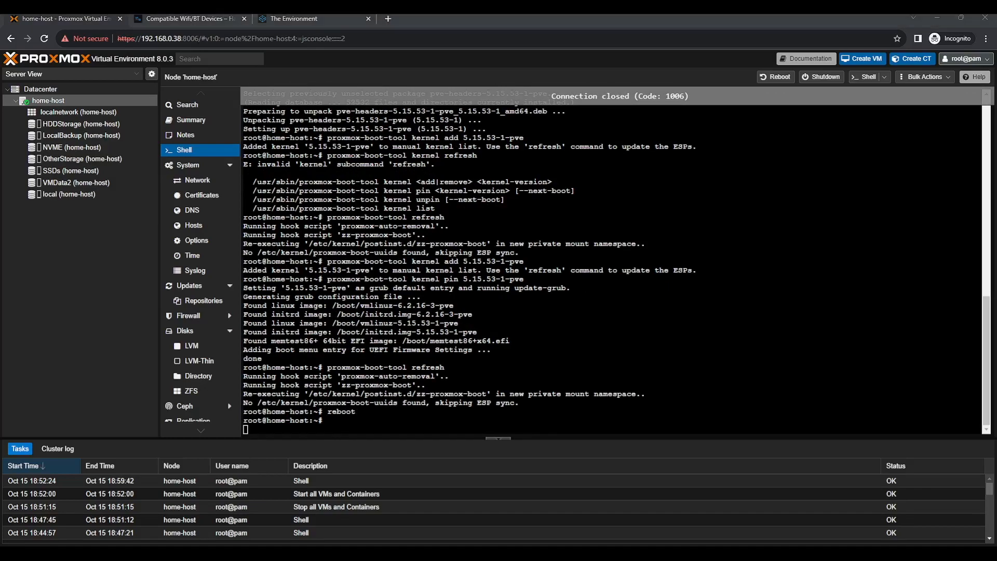
click(364, 459)
After the host reboots, reload the page to reconnect the node shell
click(363, 459)
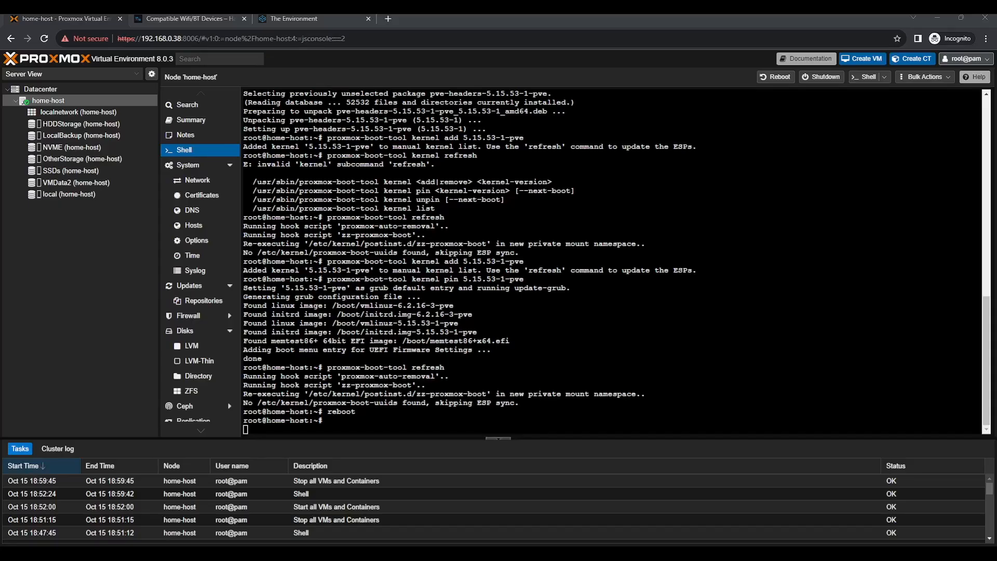
click(427, 331)
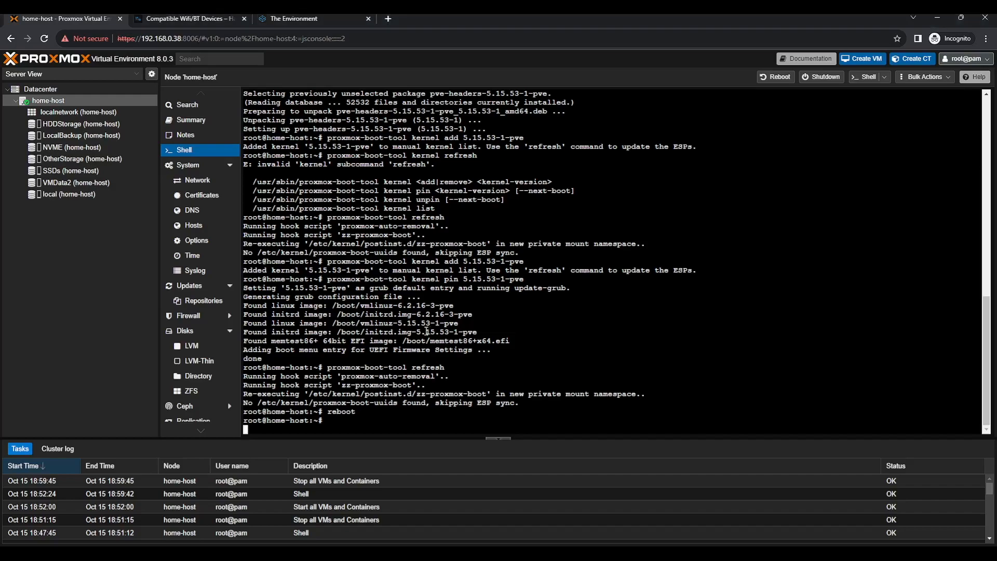
click(43, 38)
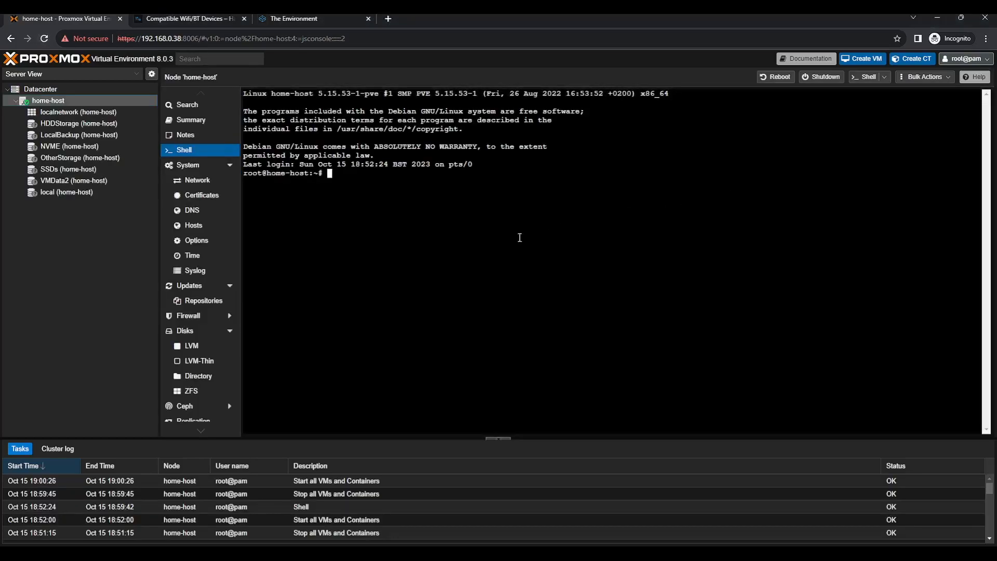
Check on the node Summary that the kernel version reads 5.15.53-1-pve
click(225, 119)
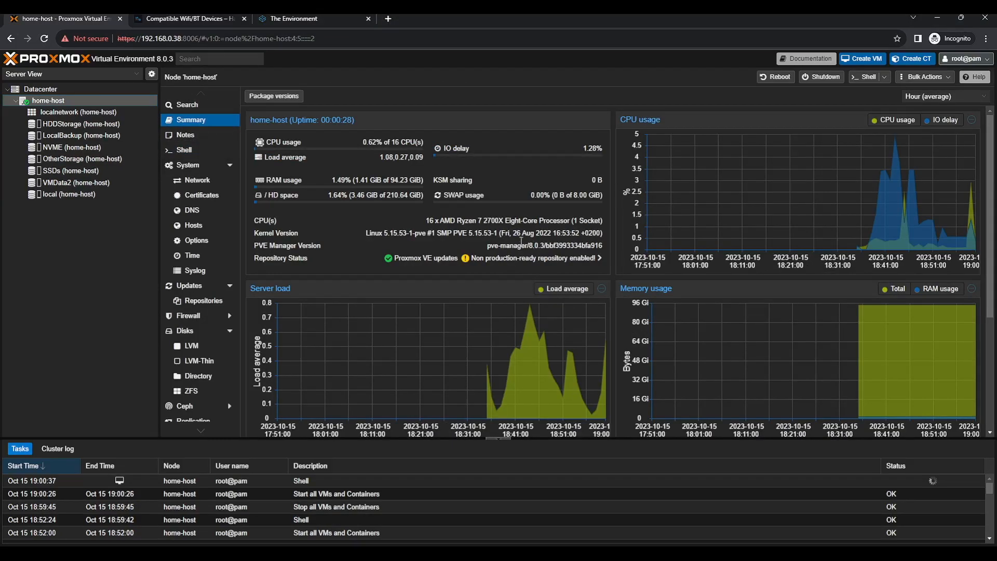
drag(408, 231, 371, 231)
click(391, 244)
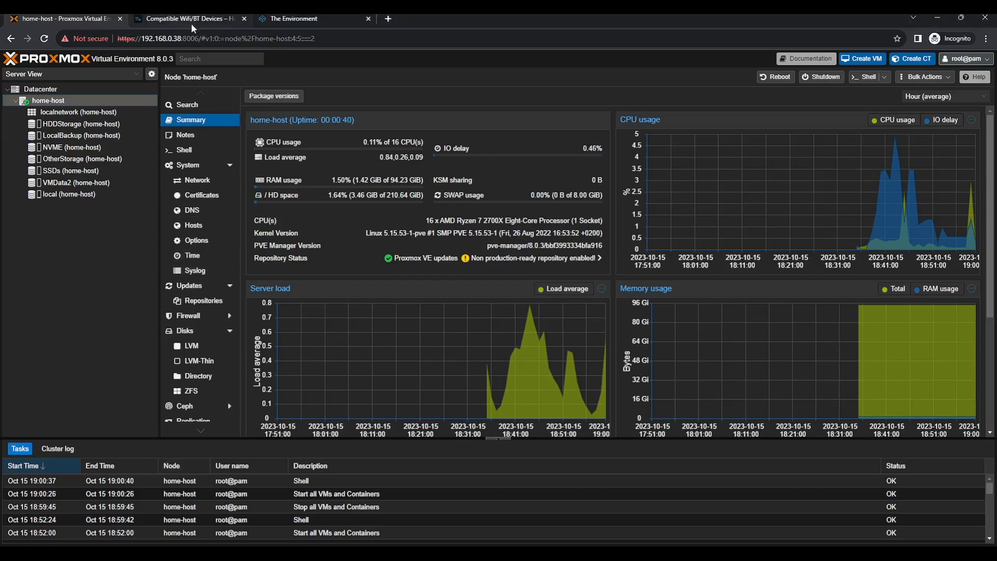
click(244, 19)
Load hsve.org in a new incognito tab and follow HSVE Hackintosh, macOS ISOs to the Sonoma template
click(245, 20)
click(140, 16)
text(hsve.org)
key(Return)
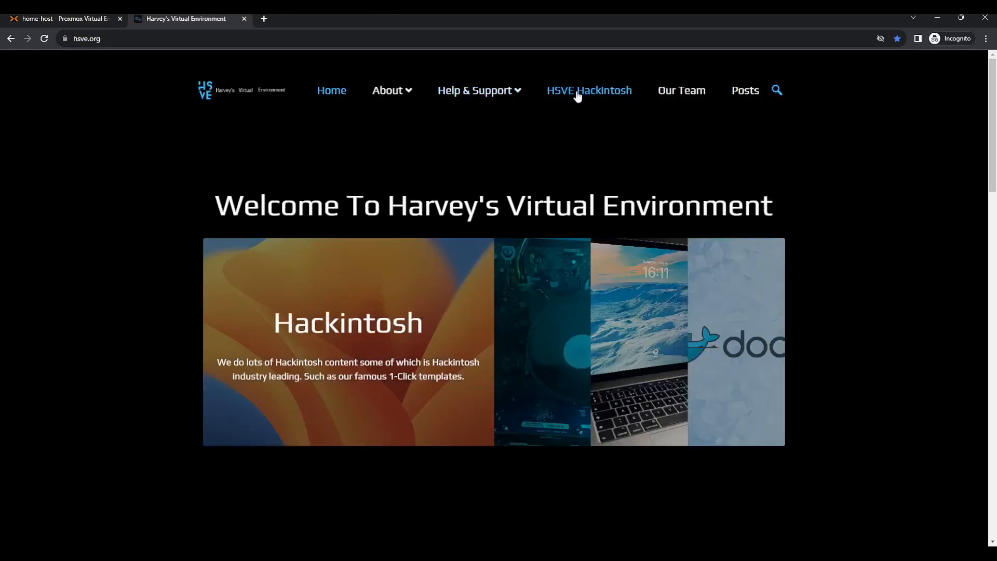
click(577, 97)
scroll(462, 220, down, 5)
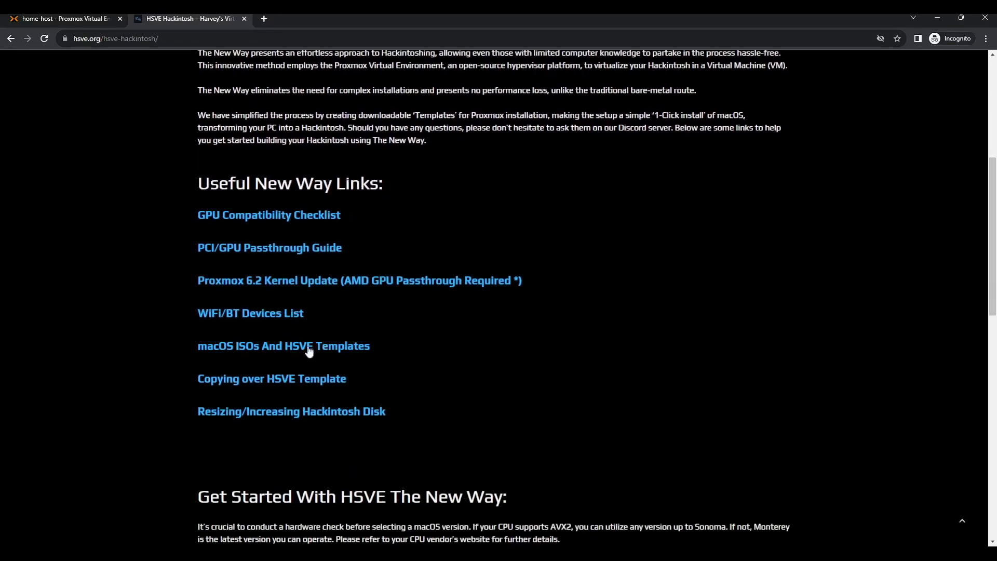
click(304, 348)
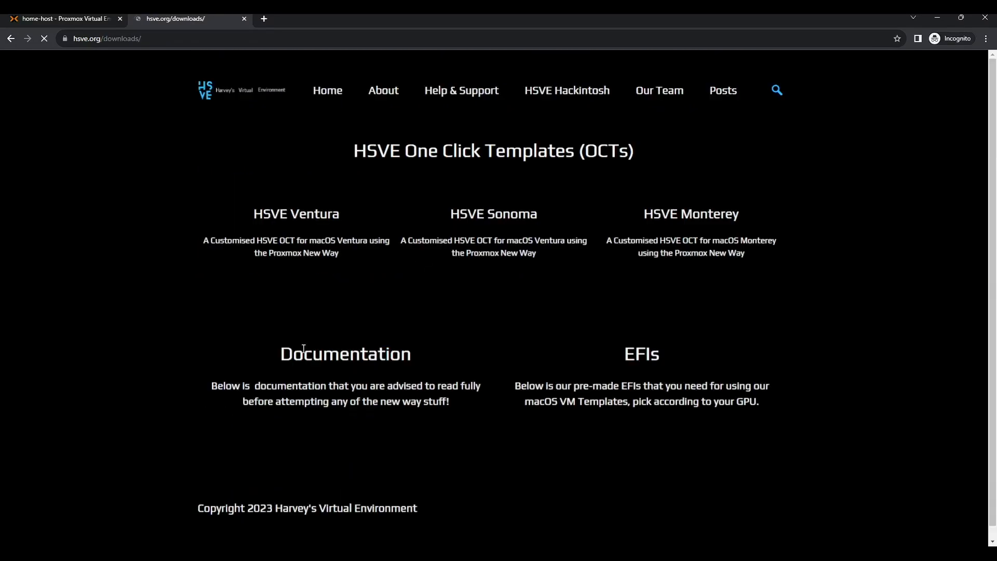
click(530, 218)
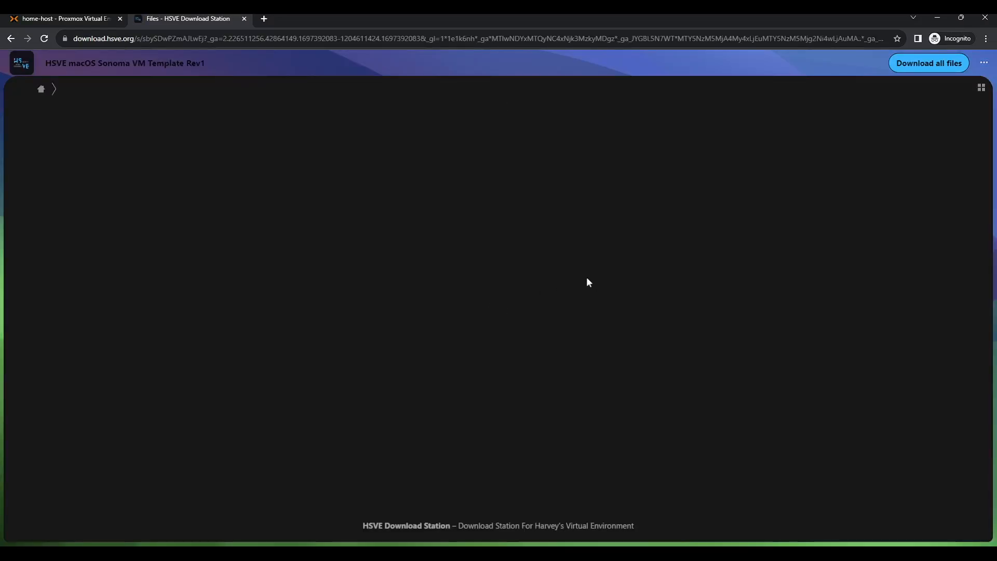
Download vzdump-qemu-1019-2023_09_27-16_09_12.vma.zst (2.1 GB) and track it in Chrome Downloads
click(45, 39)
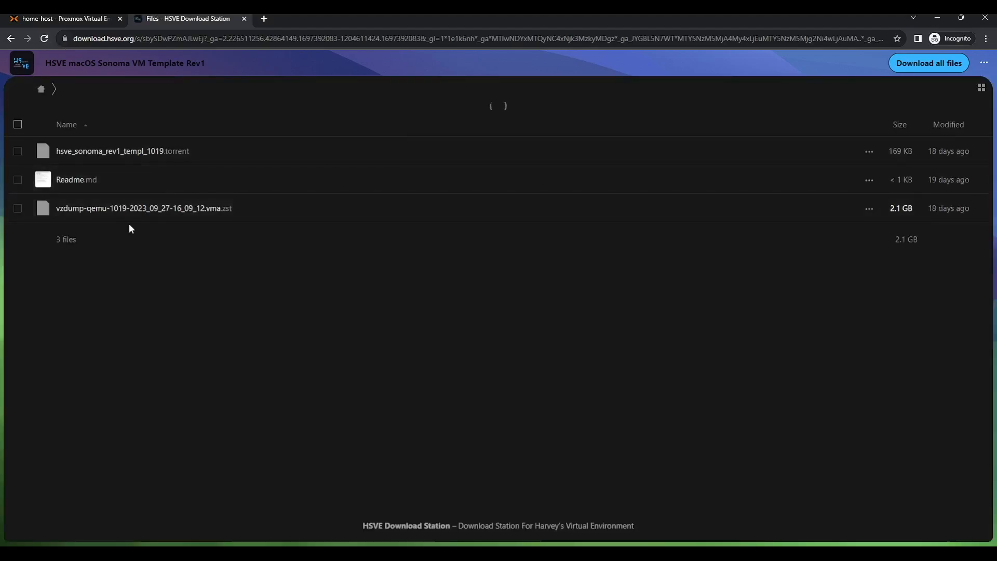
click(857, 349)
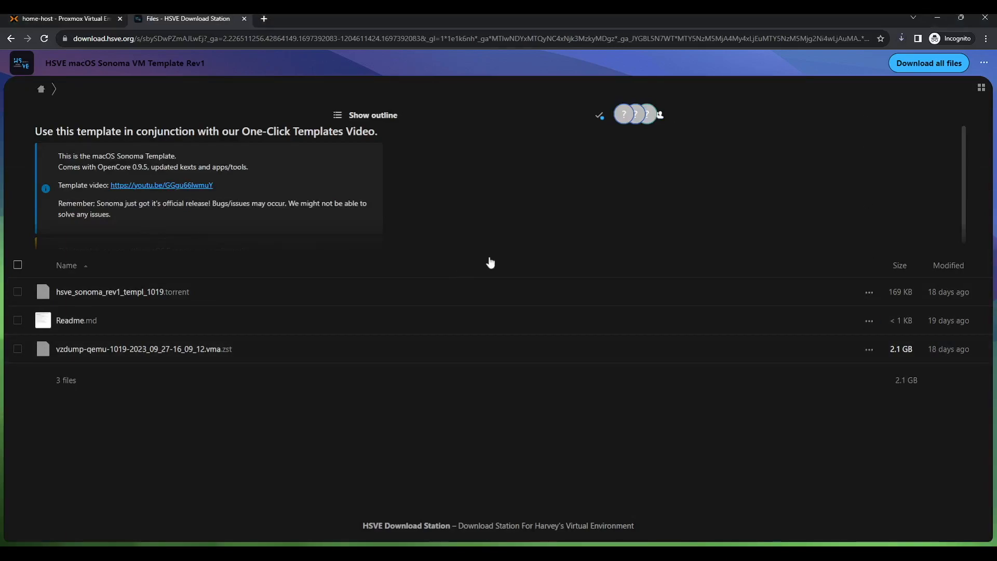
key(ctrl+j)
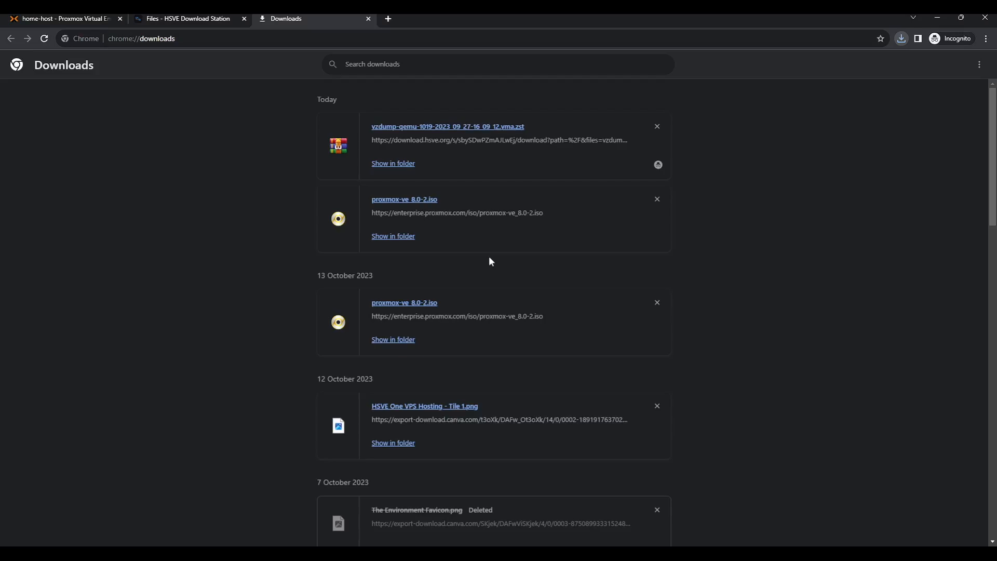
Go to winscp.net in a new tab, accept consent, and reach the WinSCP 6.1 download page
click(389, 19)
text(winscp.net)
key(Return)
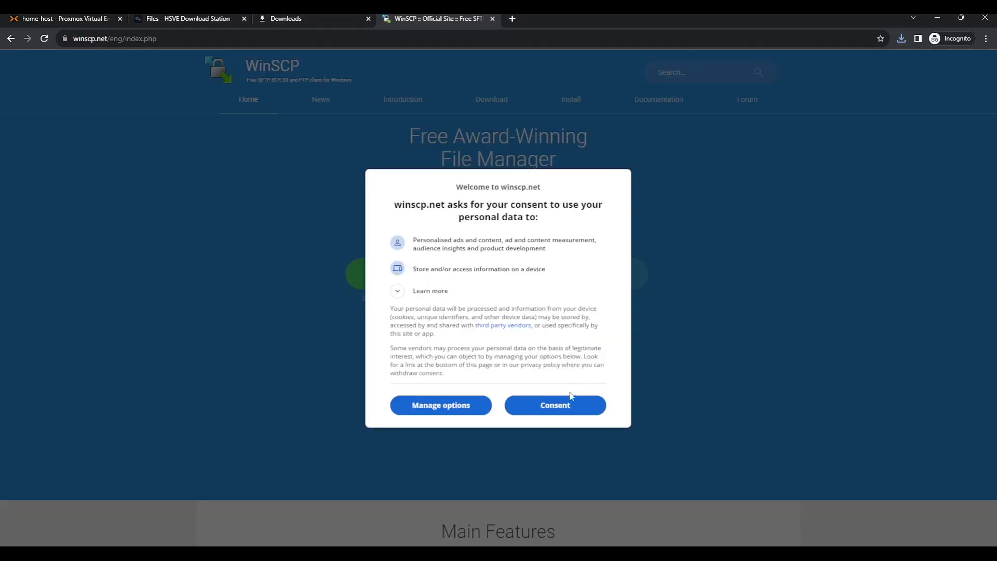
click(572, 404)
click(438, 272)
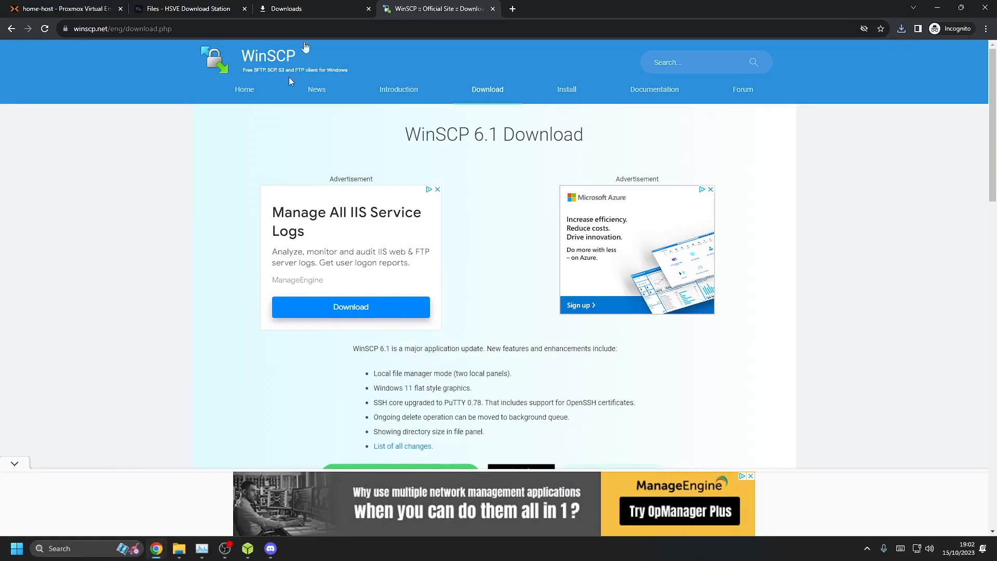
Search Windows for the installed WinSCP app
key(super)
text(win)
key(Return)
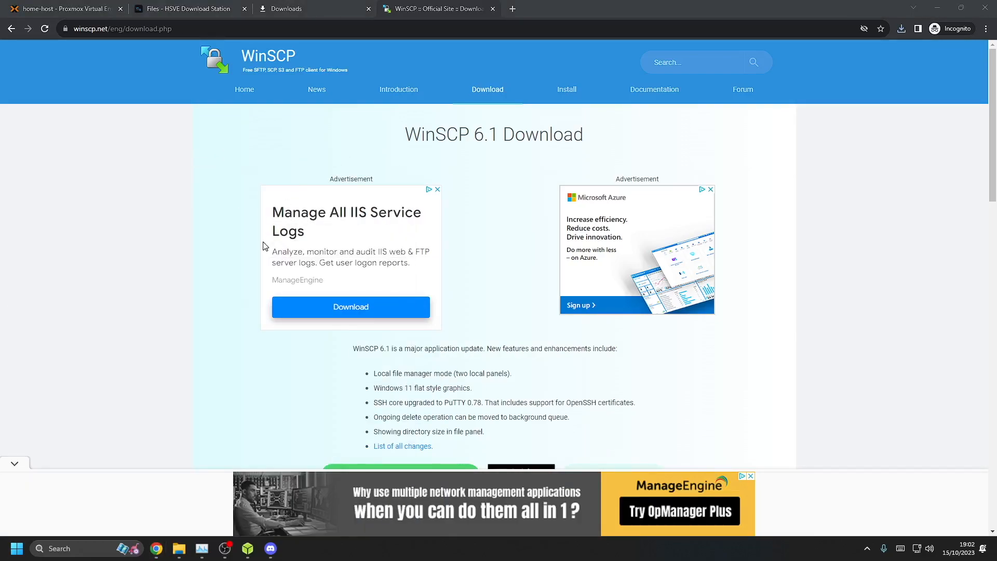
key(super)
text(wii)
key(BackSpace)
Launch WinSCP and log in to 192.168.0.38 as root with the account password, accepting the host key
text(nscp)
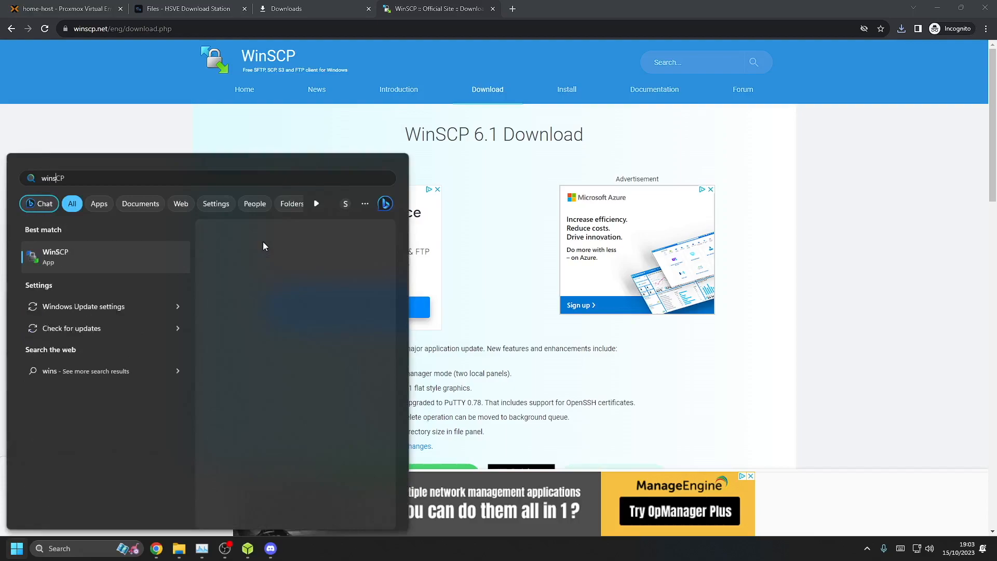
key(Return)
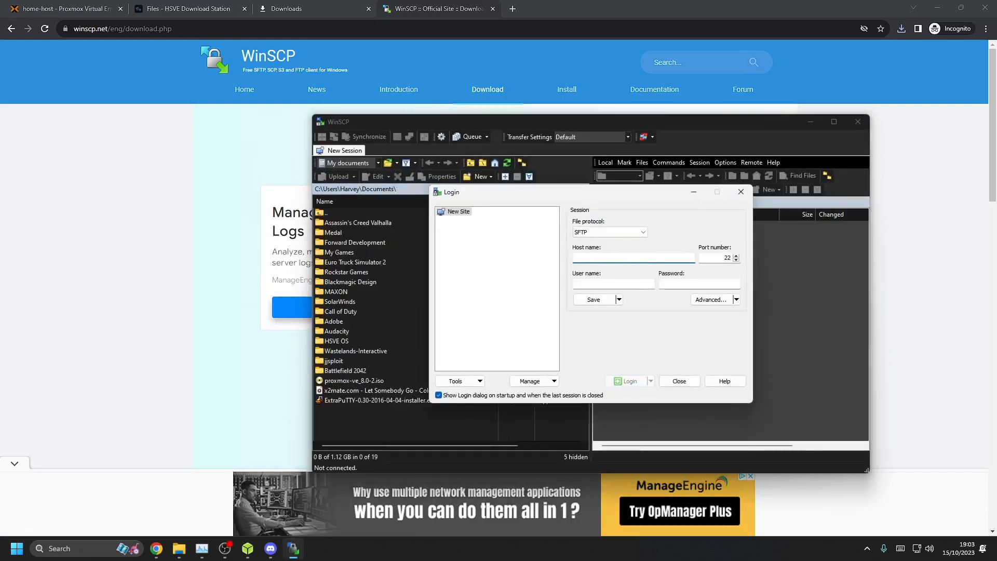
text(192.16)
key(Tab)
key(Tab)
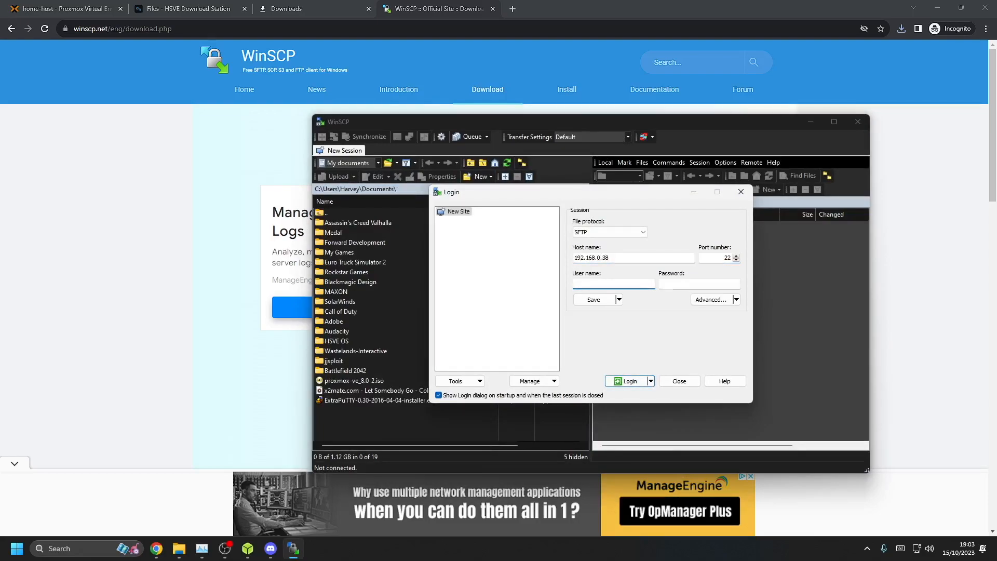
text(root)
key(Tab)
text(*********)
key(Return)
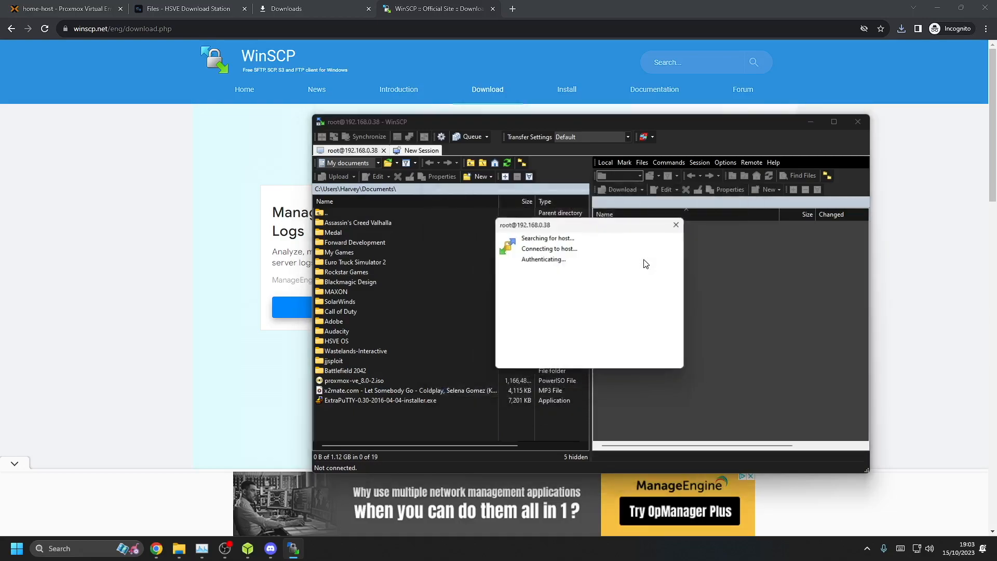
click(565, 375)
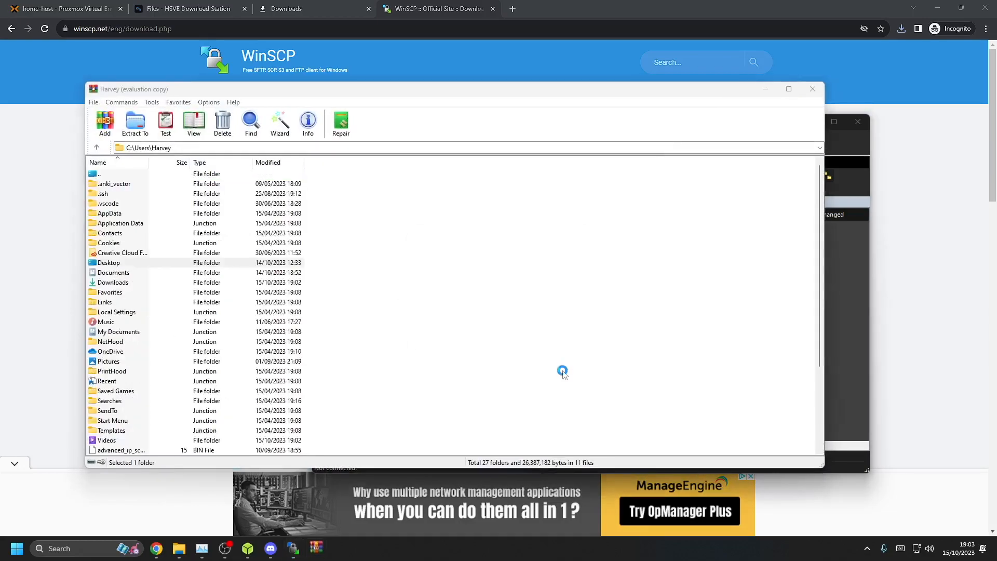
click(580, 239)
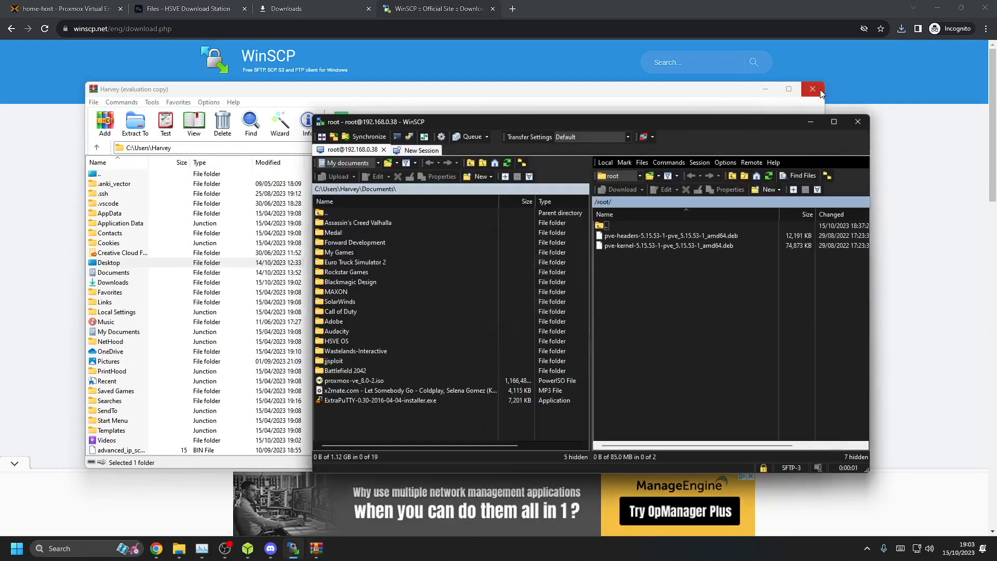
Browse the host to /var/lib/vz/dump and drag the vzdump .vma.zst in from local Downloads
click(813, 89)
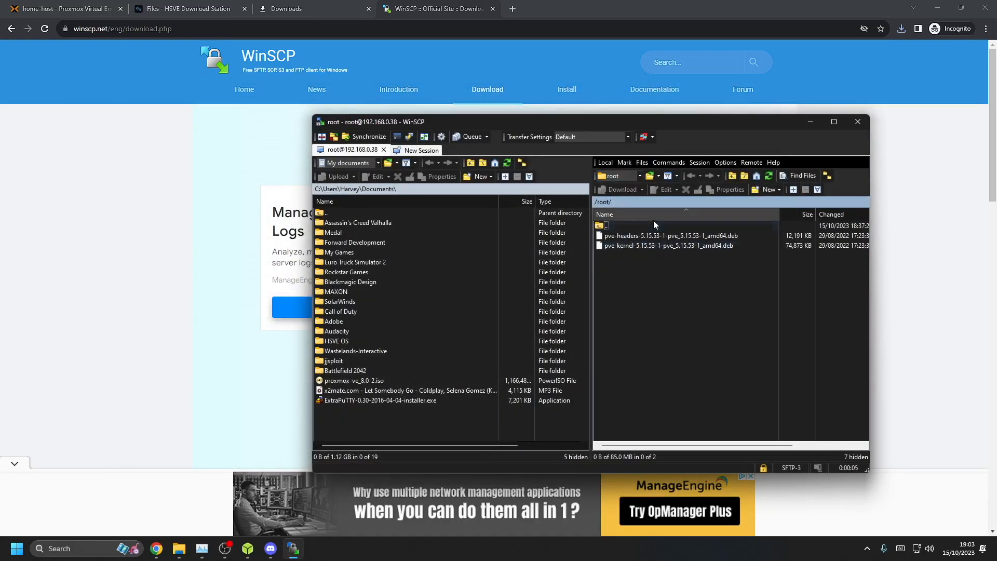
double_click(607, 228)
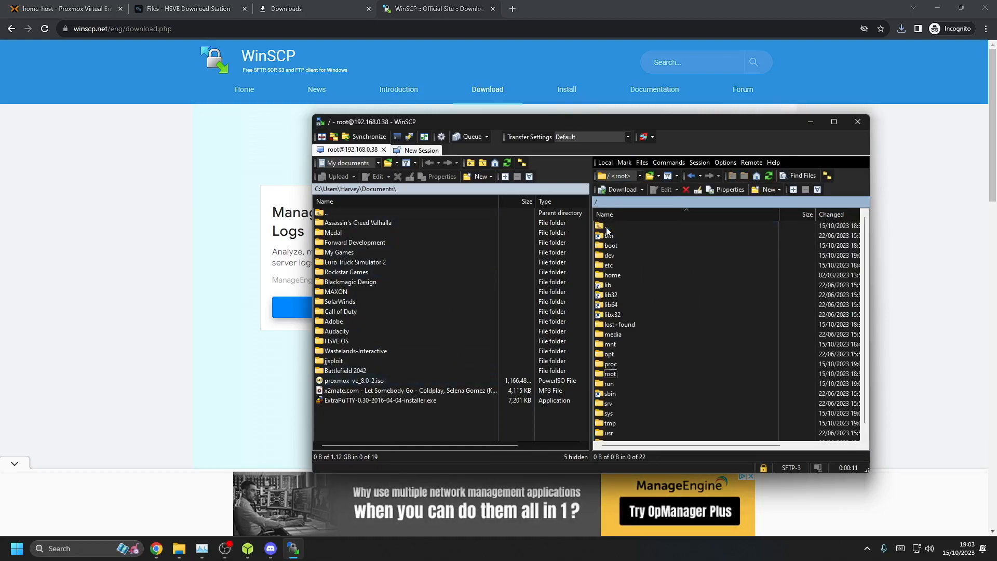
scroll(629, 429, down, 1)
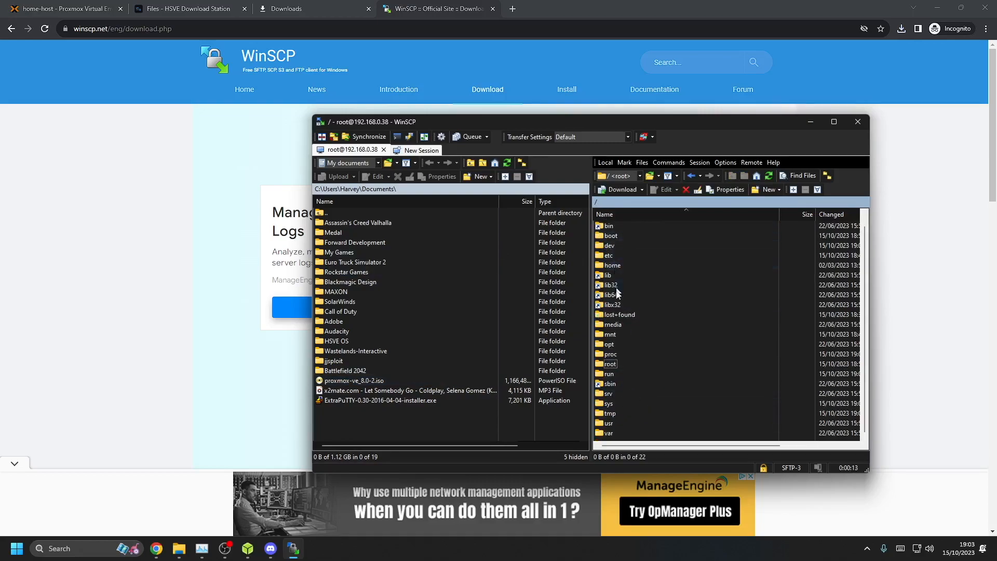
double_click(608, 435)
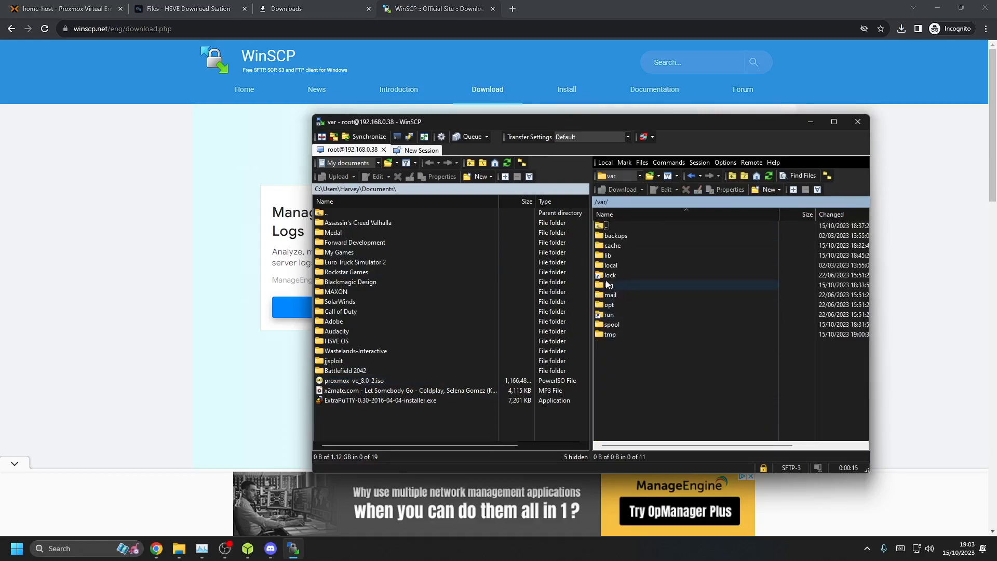
double_click(606, 255)
scroll(672, 316, down, 5)
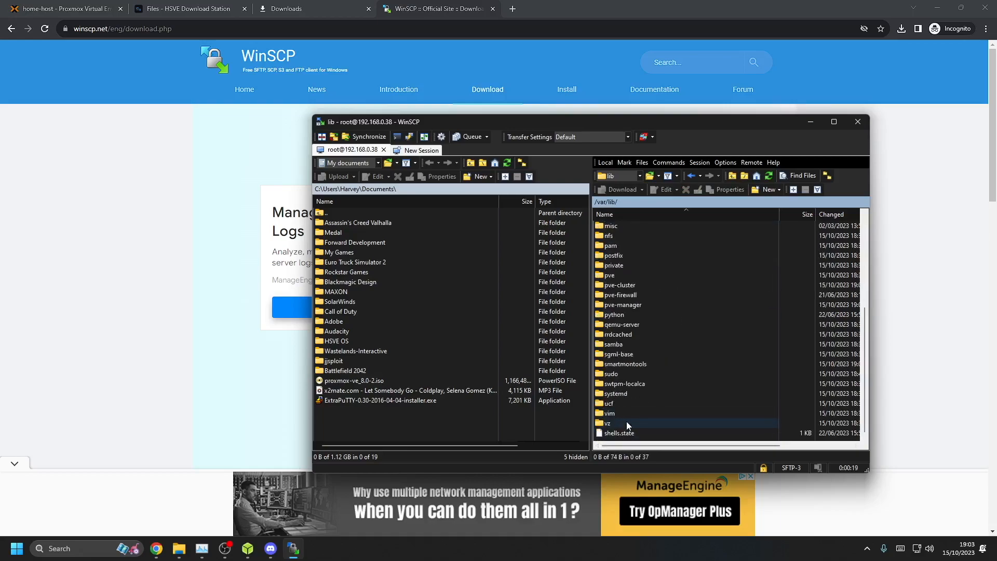
double_click(626, 423)
double_click(625, 235)
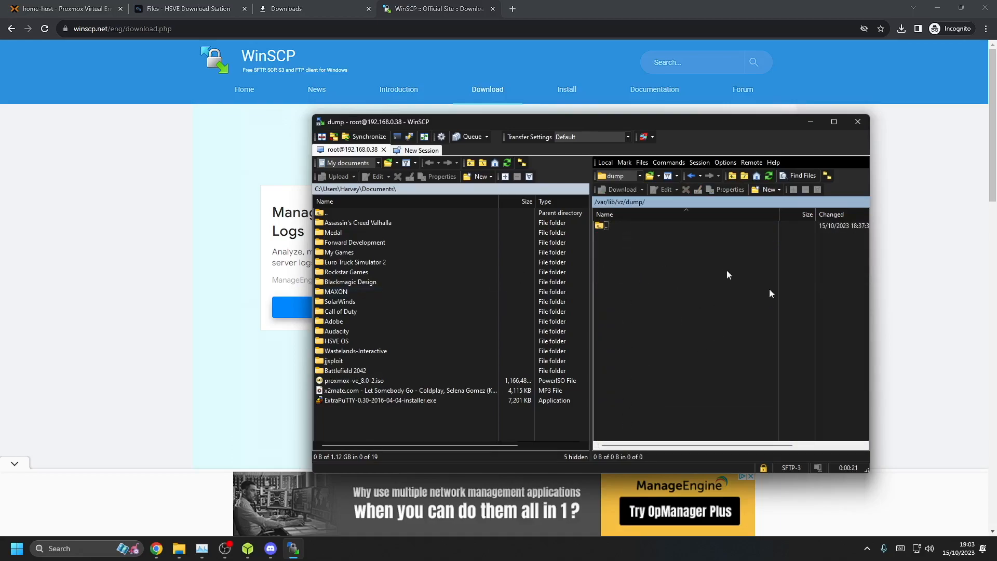
double_click(326, 212)
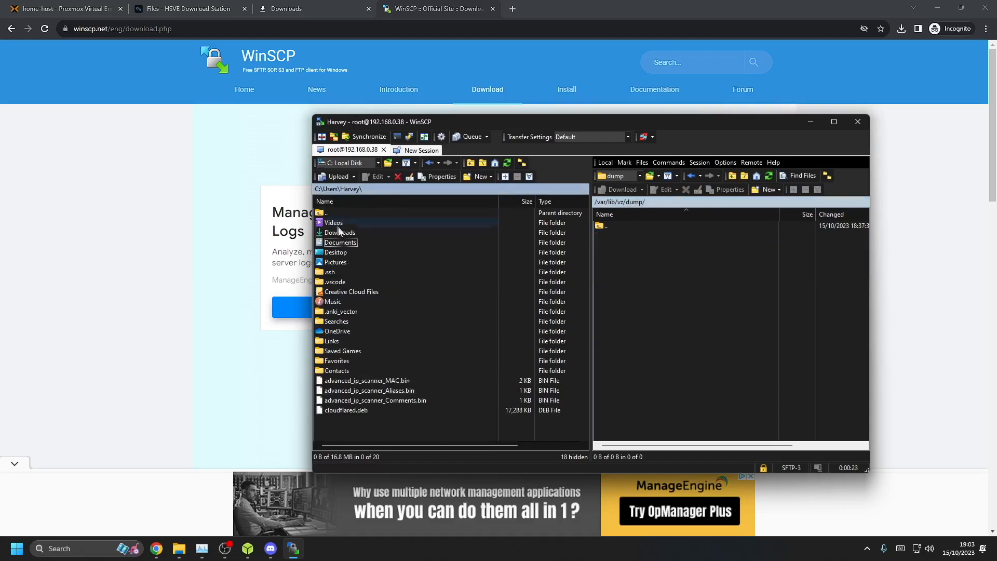
double_click(335, 232)
drag(351, 222, 709, 314)
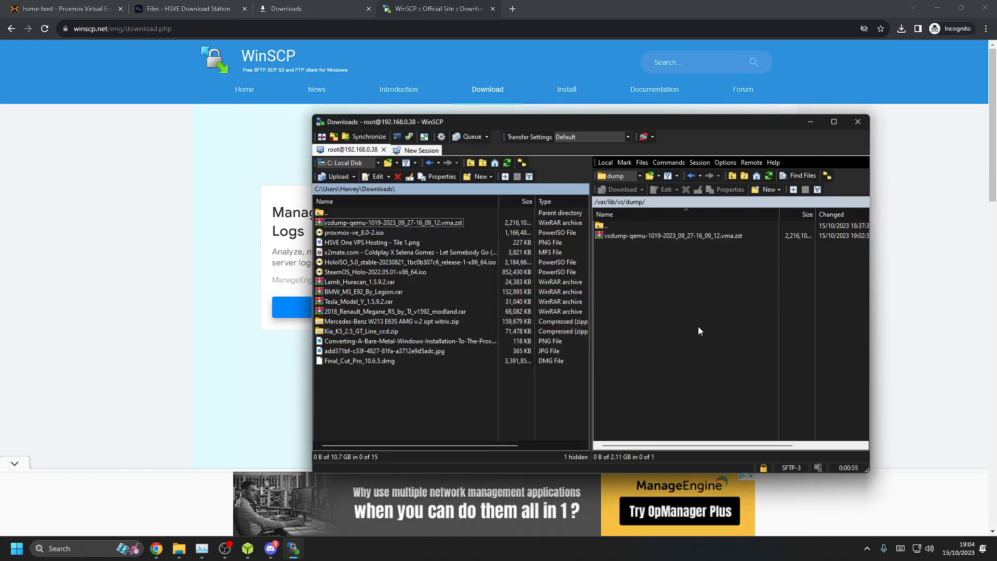
Select the uploaded vzdump backup in home-host's local storage Backups and begin a restore
click(3, 3)
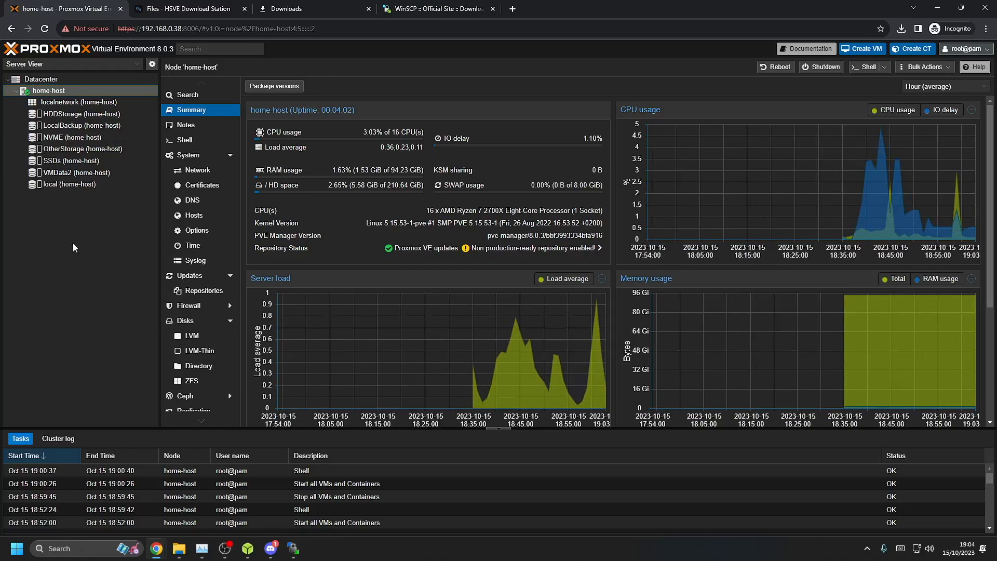
click(61, 184)
click(222, 101)
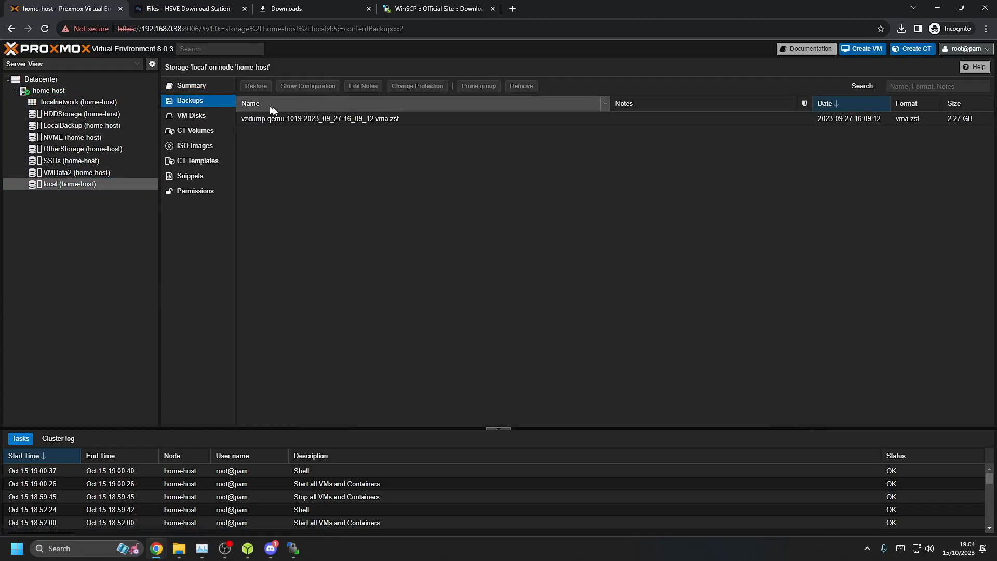
click(250, 104)
click(289, 120)
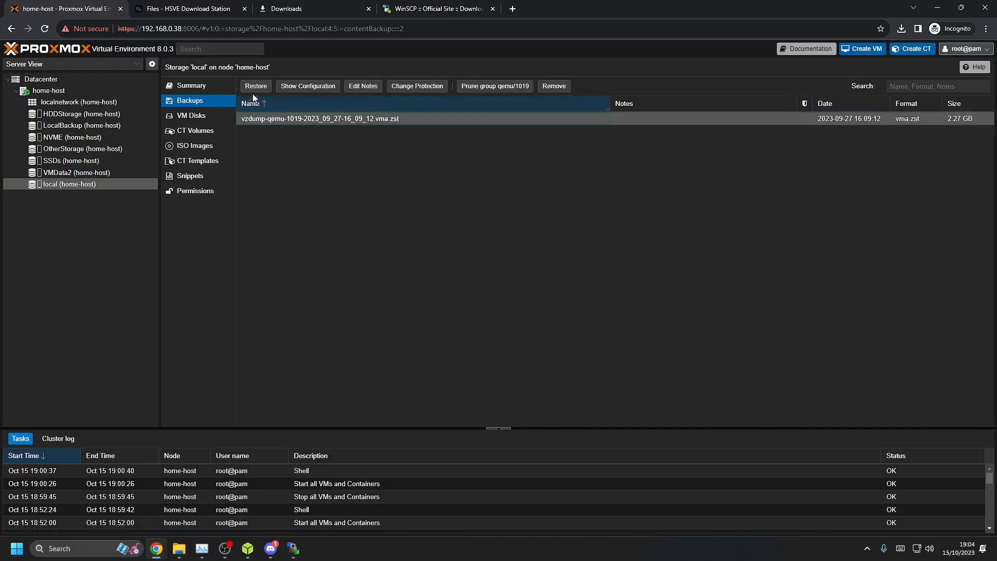
click(254, 86)
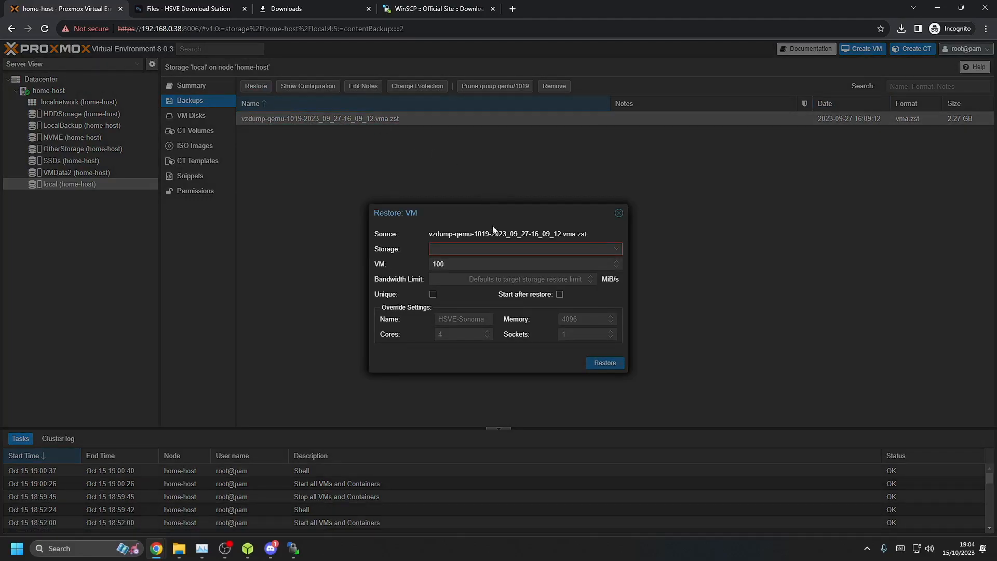
Restore it onto NVME storage as VM 100 named Workstation with 8192 MB memory
click(483, 248)
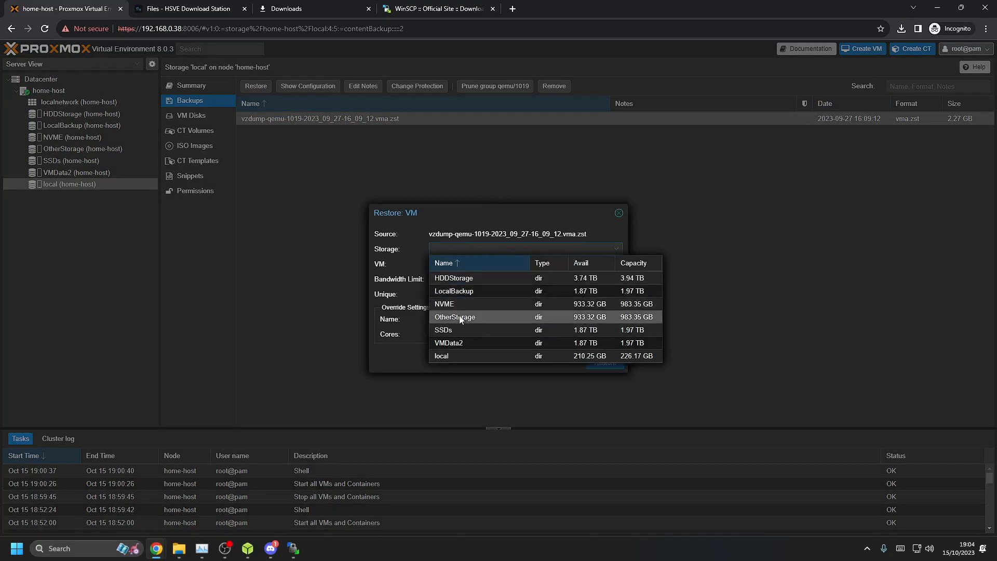
click(471, 306)
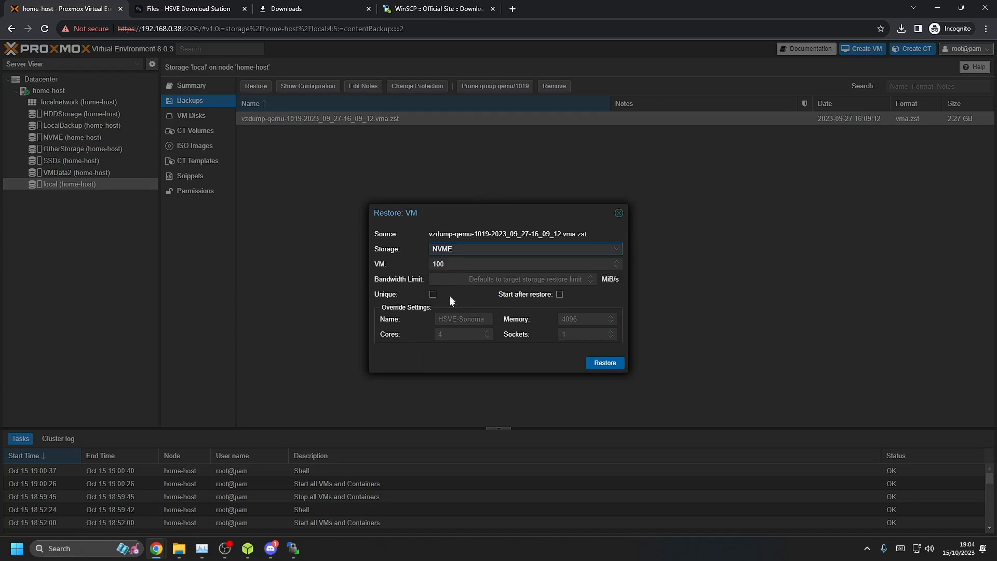
click(457, 266)
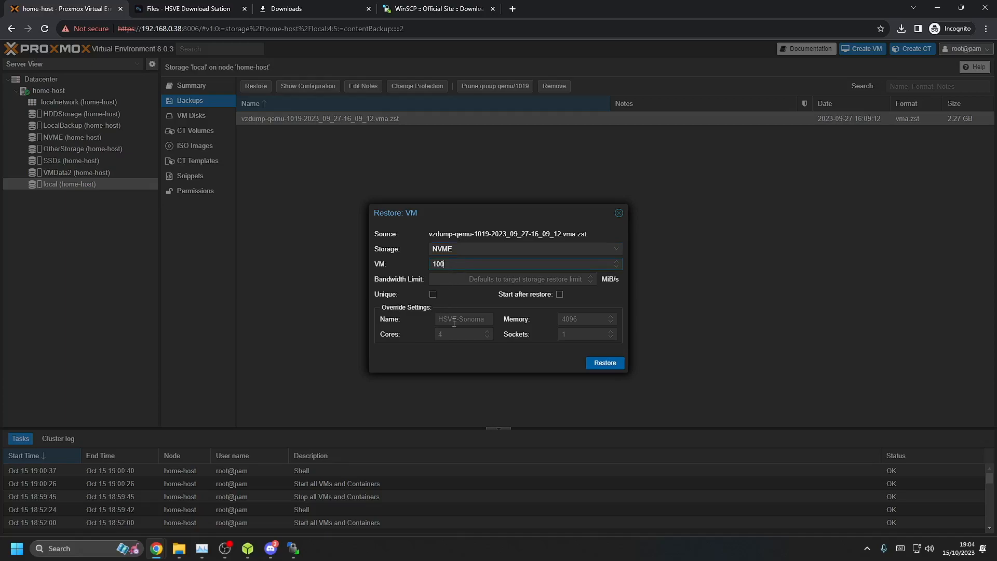
text(Workstation)
click(564, 321)
text(8192)
click(591, 365)
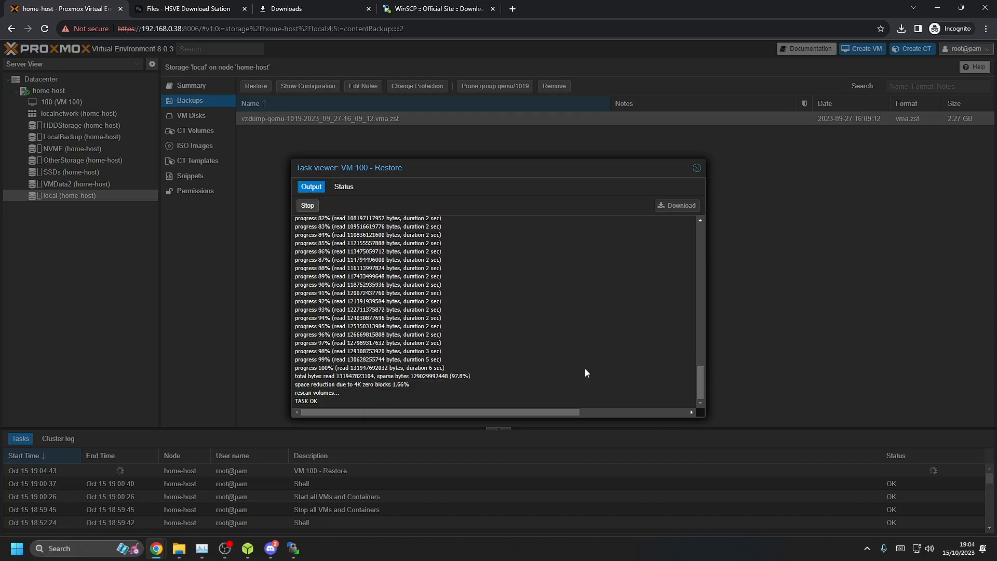
key(Escape)
click(50, 90)
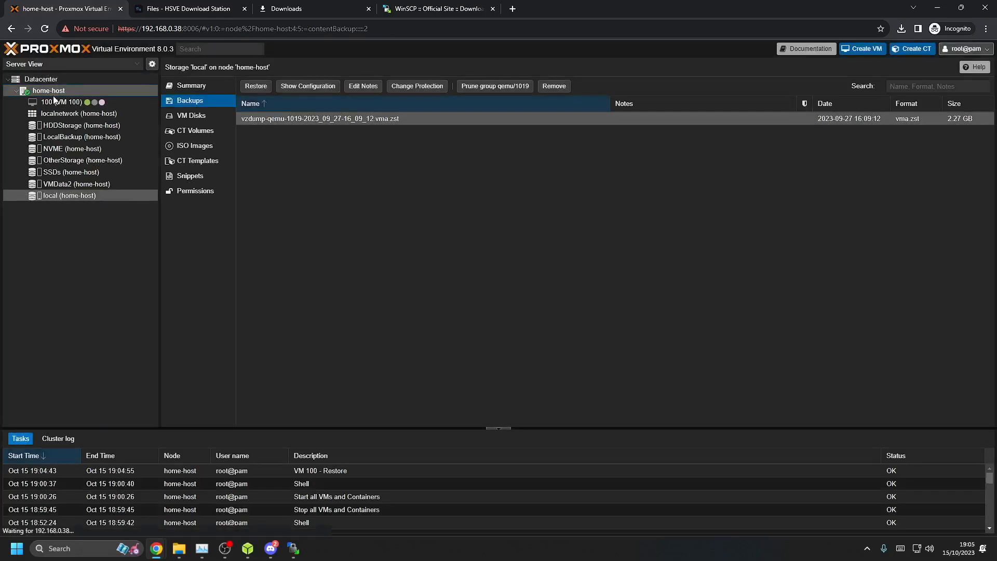
Copy the args line from VM 100's Notes editor and close it unchanged
click(54, 101)
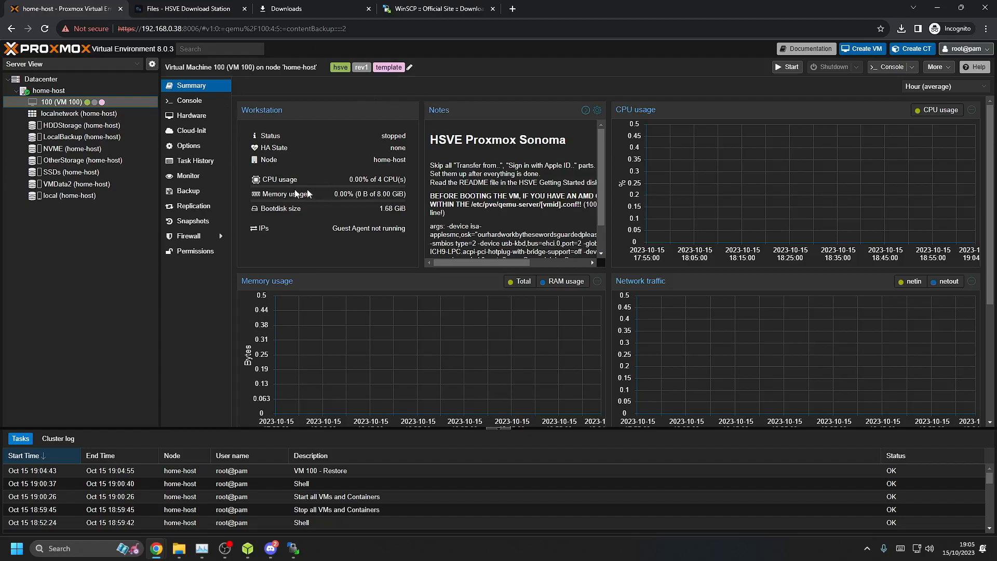
click(599, 112)
drag(301, 265, 476, 300)
right_click(438, 276)
click(463, 317)
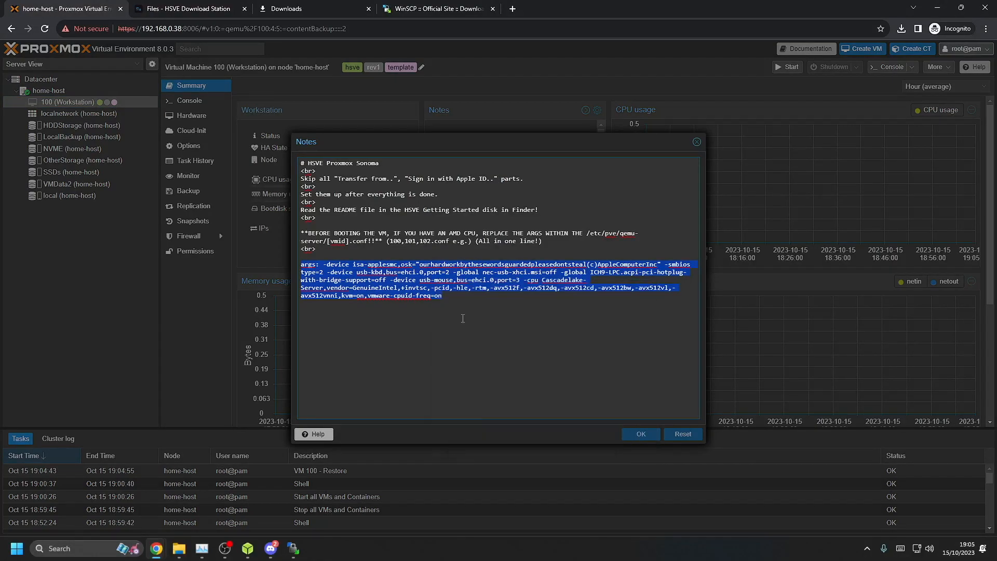
right_click(458, 312)
click(446, 321)
key(Escape)
click(49, 90)
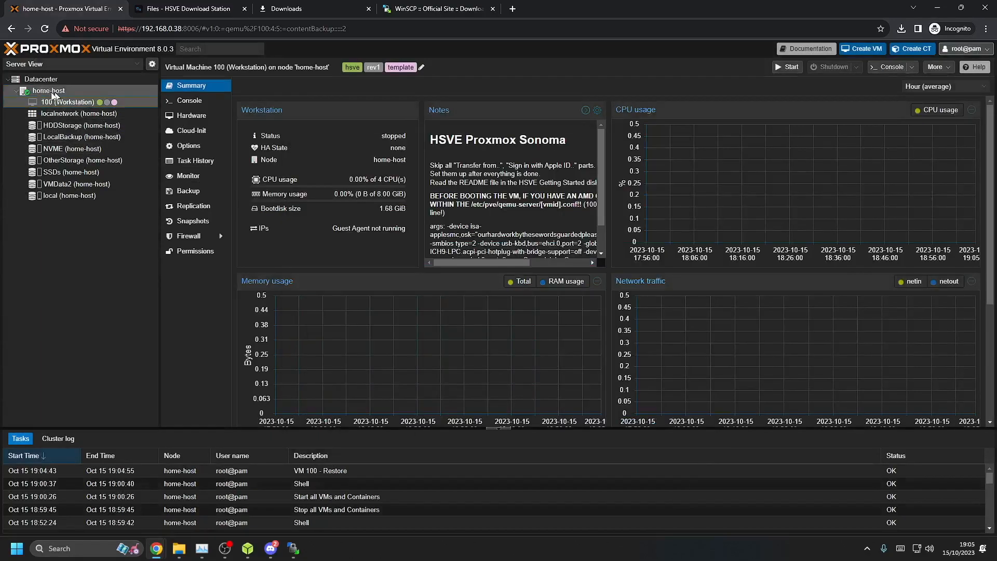
Open /etc/pve/qemu-server/100.conf in nano from the node shell
click(184, 140)
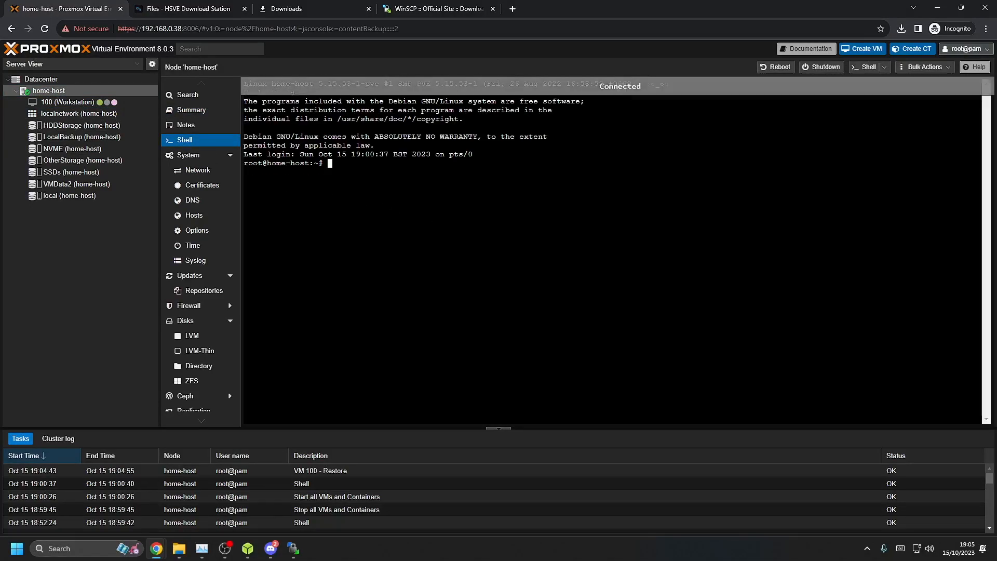
text(nano /)
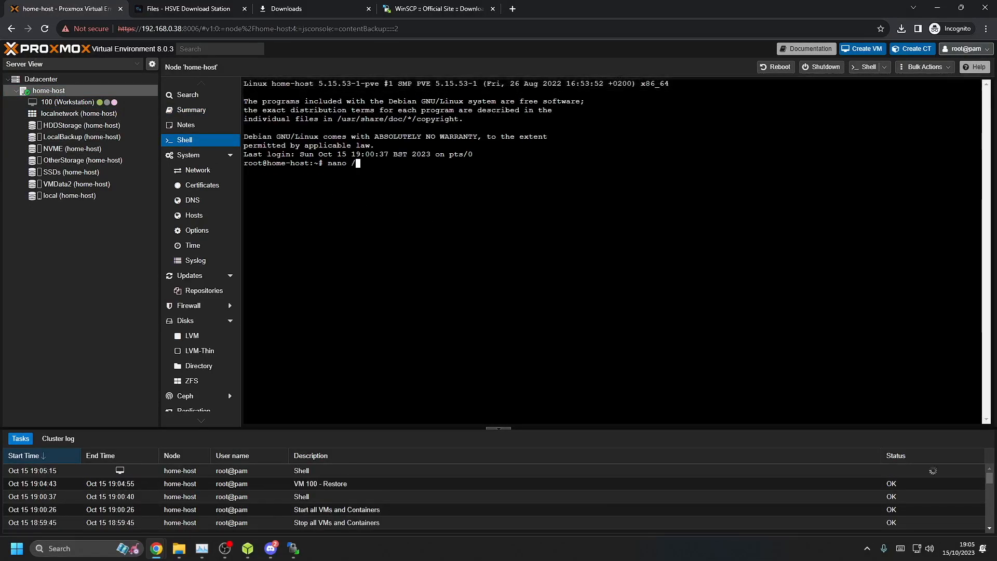
text(etc/pve/)
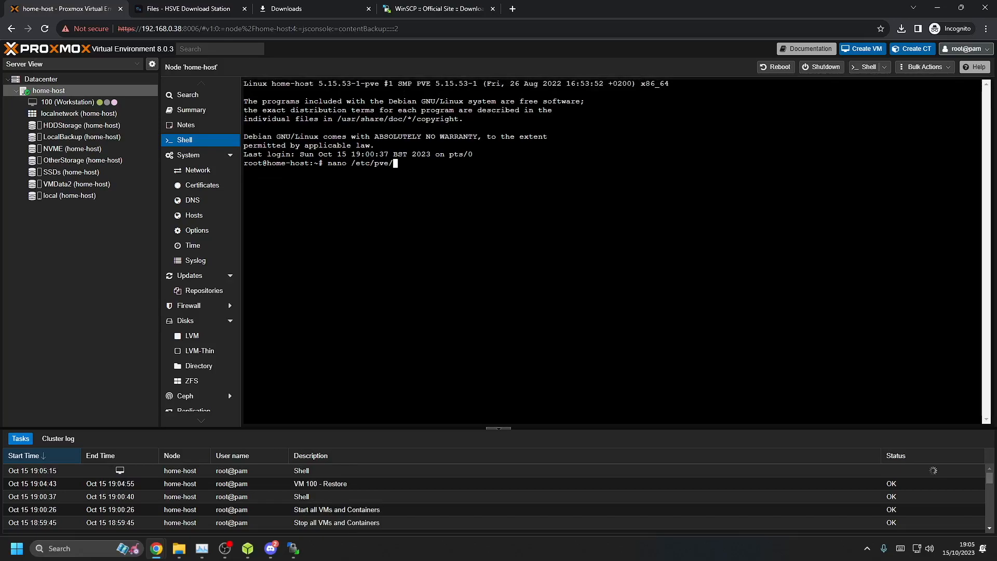
text(qemu-server/100)
key(Tab)
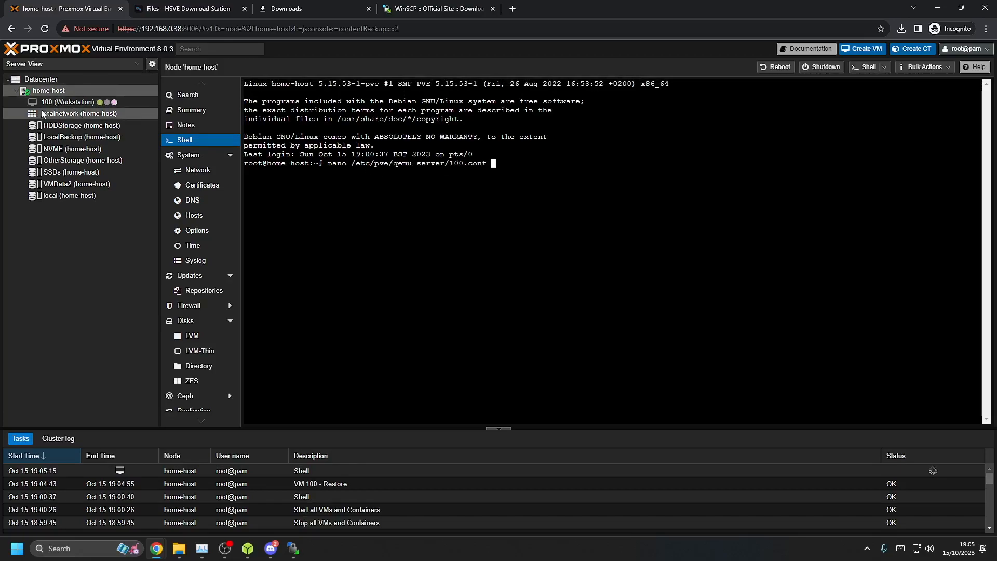
key(Return)
Comment out the old args line with # and paste the new args line beneath it
key(Down)
key(Down)
key(Down)
key(Down)
key(Down)
key(Down)
key(Down)
key(Down)
key(Down)
key(Down)
key(Down)
key(Down)
key(Down)
key(Down)
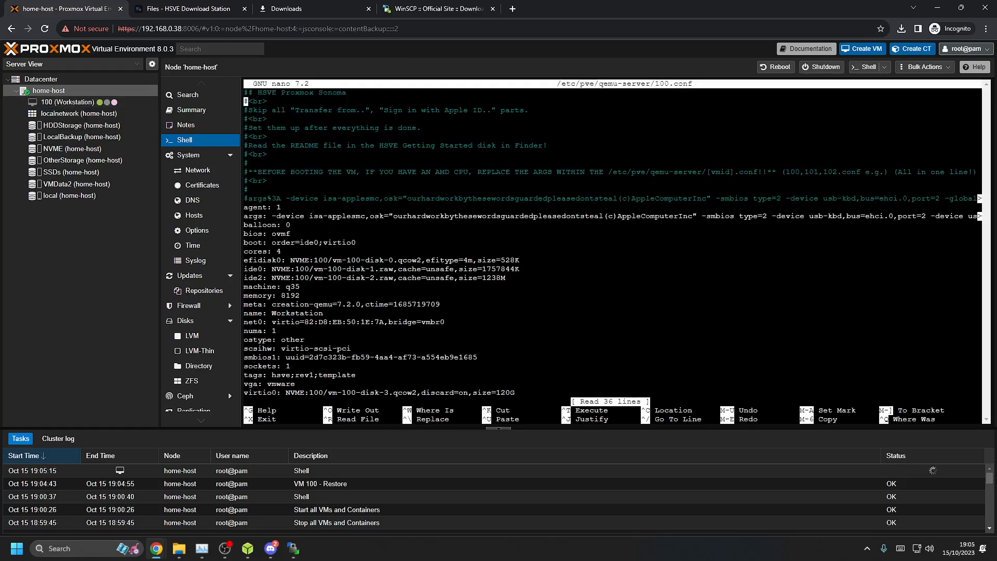
text(#)
key(Down)
key(Left)
key(Return)
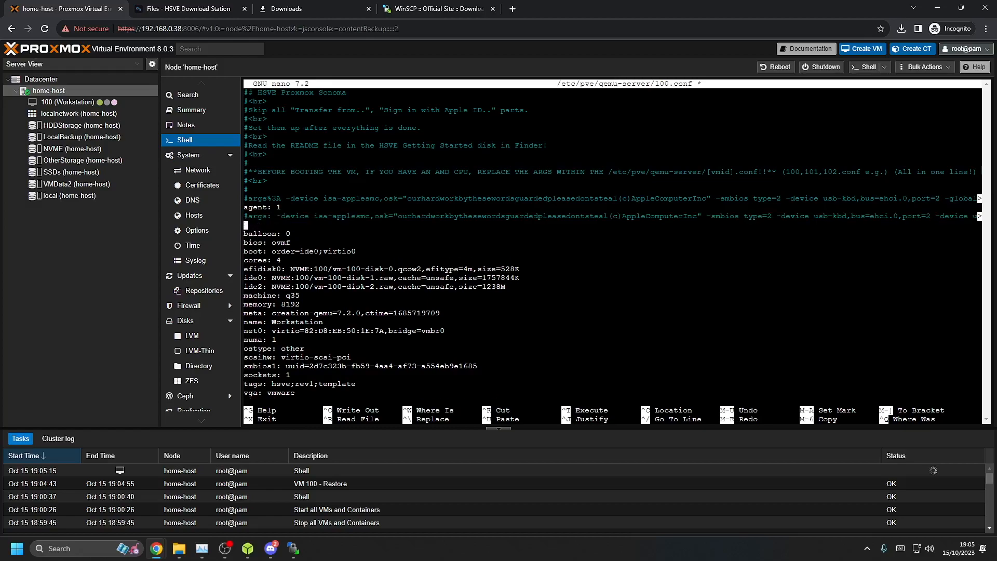
right_click(291, 211)
click(329, 287)
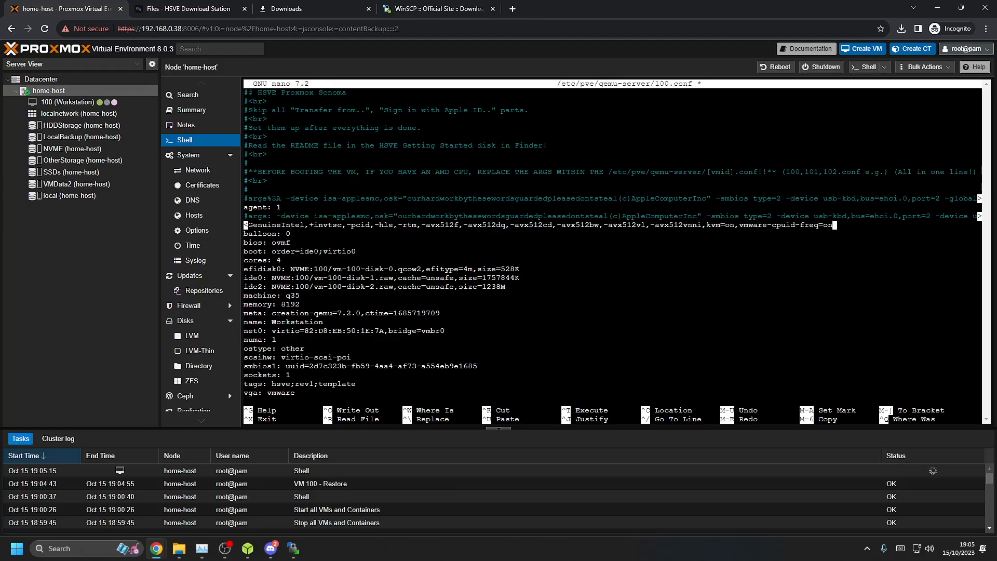
Save 100.conf and exit nano
key(ctrl+x)
key(y)
key(Return)
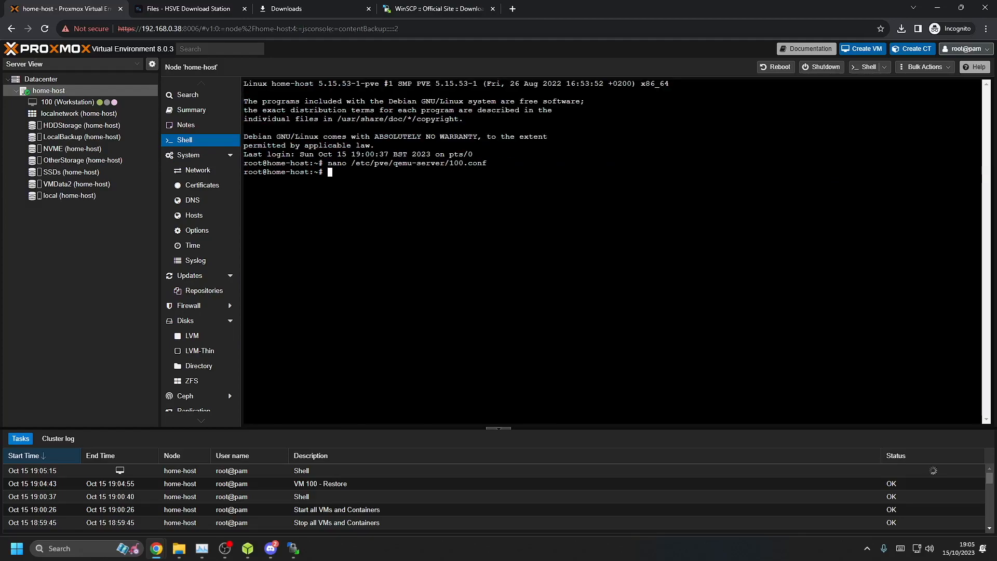
click(121, 103)
click(191, 101)
Start VM 100 and boot the SONOMA entry from the OpenCore picker into macOS Recovery
click(629, 264)
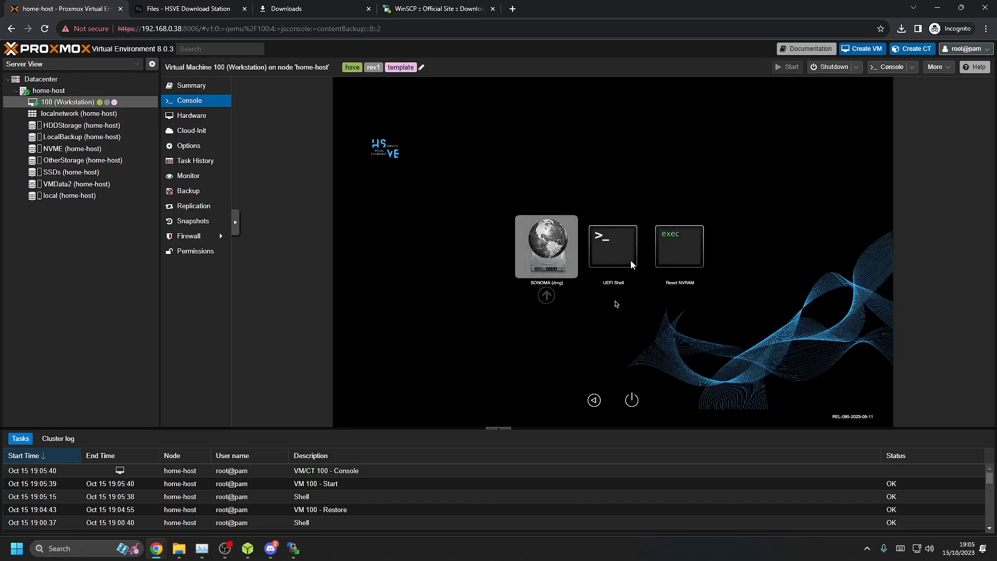
key(Return)
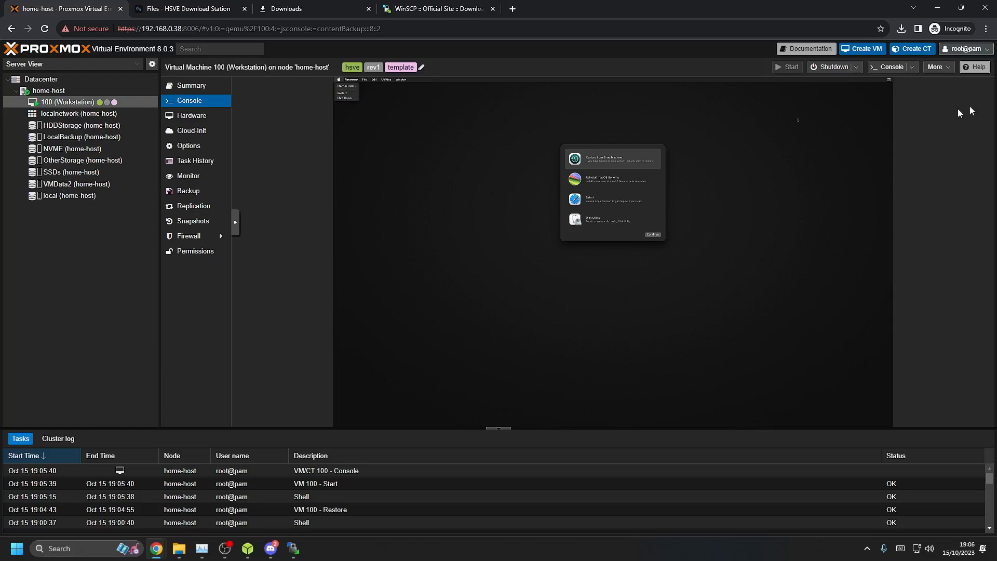
click(856, 67)
Stop VM 100 and change its Display hardware to the Default graphic card
click(844, 114)
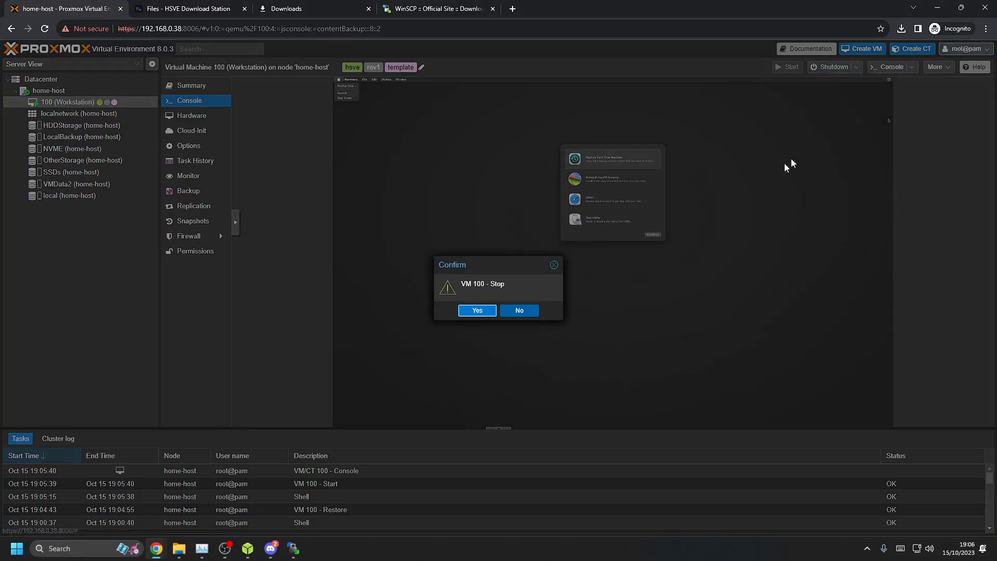
click(477, 310)
click(192, 115)
double_click(385, 142)
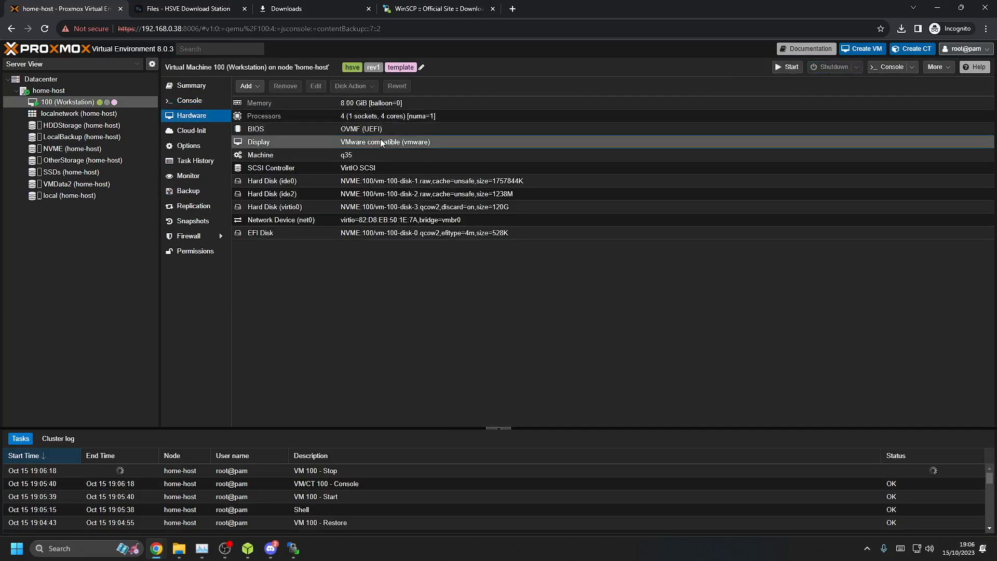
click(498, 279)
click(503, 291)
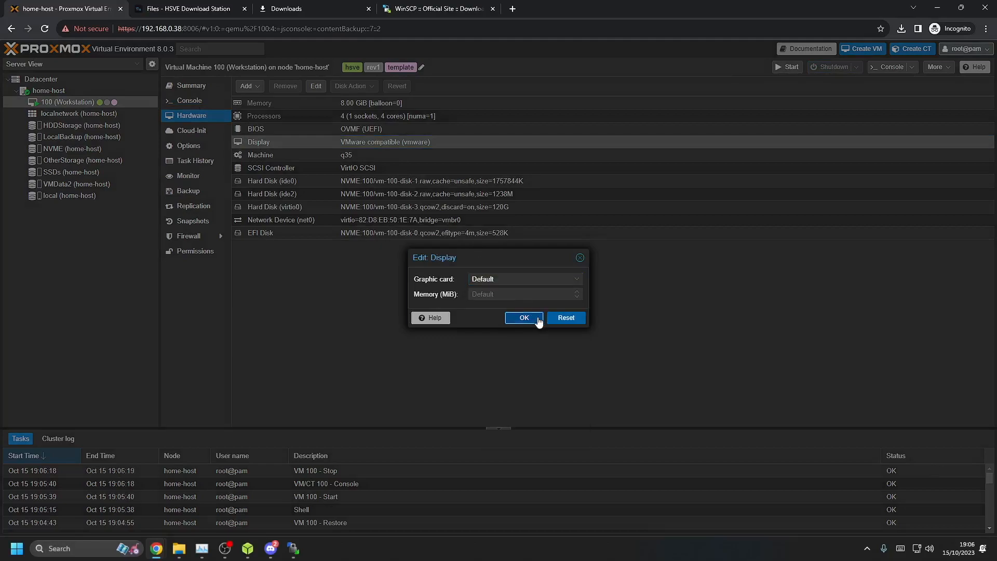
click(536, 319)
Start VM 100 again from its console
click(189, 100)
click(635, 262)
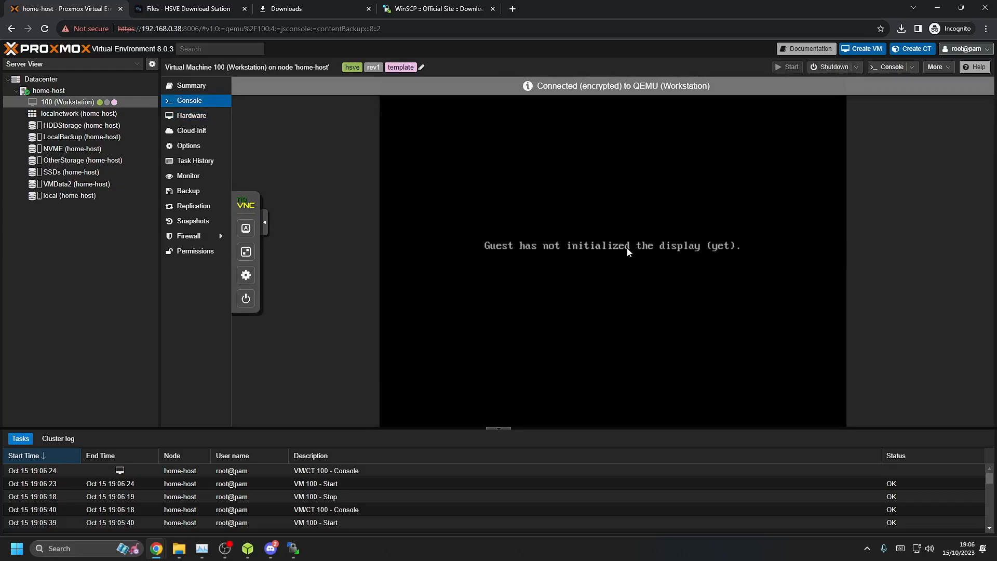
click(225, 549)
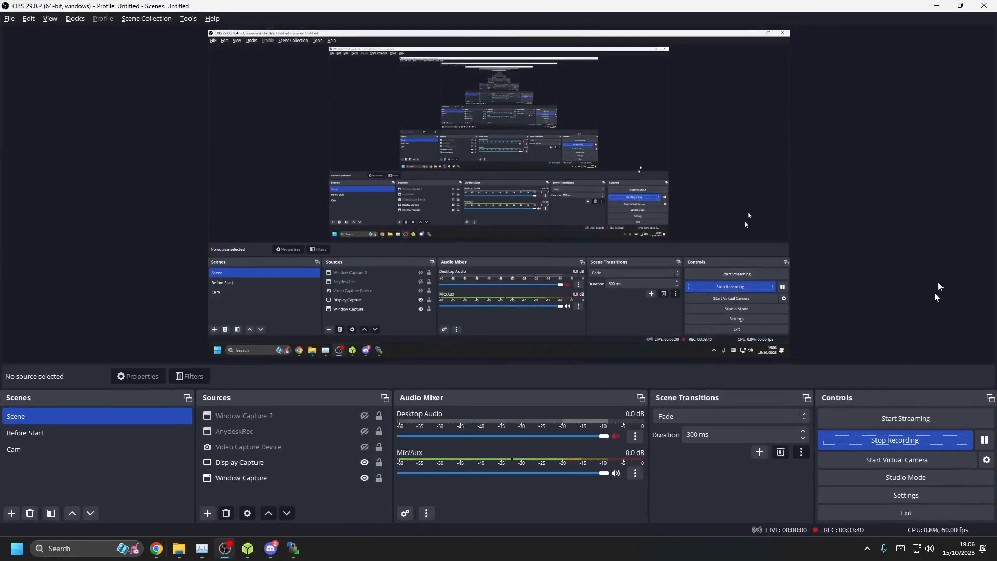
click(937, 6)
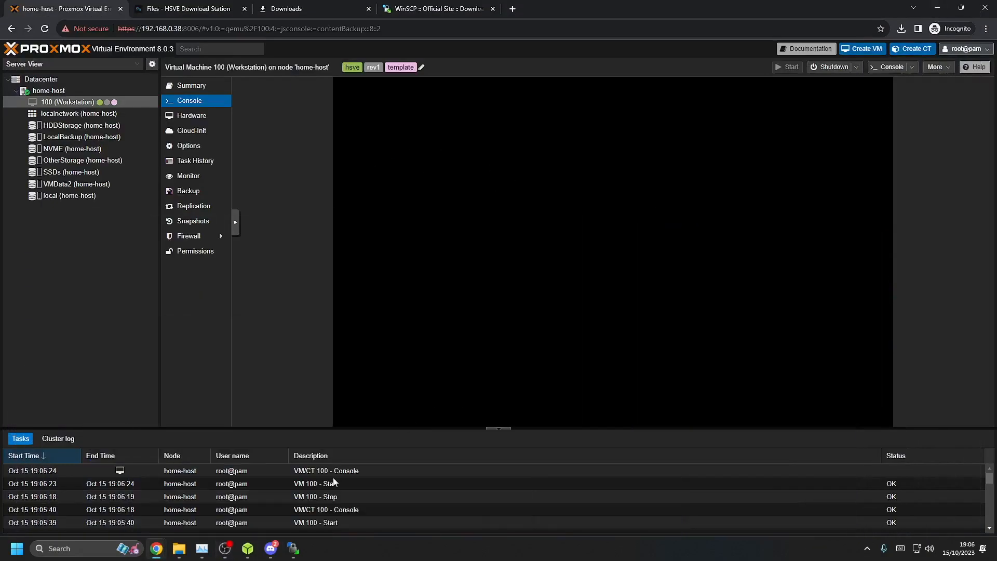
click(225, 549)
click(984, 440)
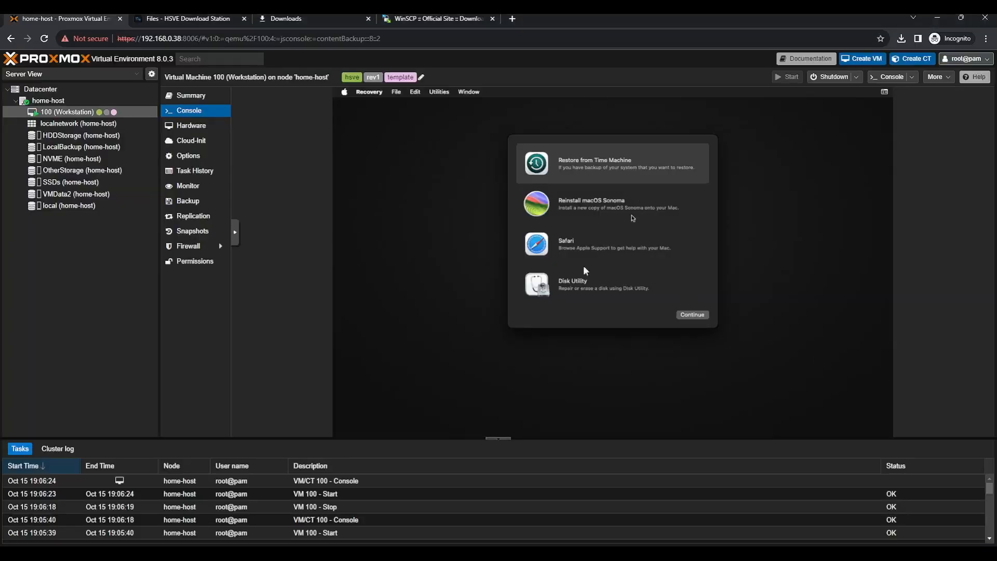
Erase the Apple Inc. VirtIO Block Media disk in Disk Utility as a volume named 'macOS', then return to Recovery
click(586, 282)
double_click(585, 279)
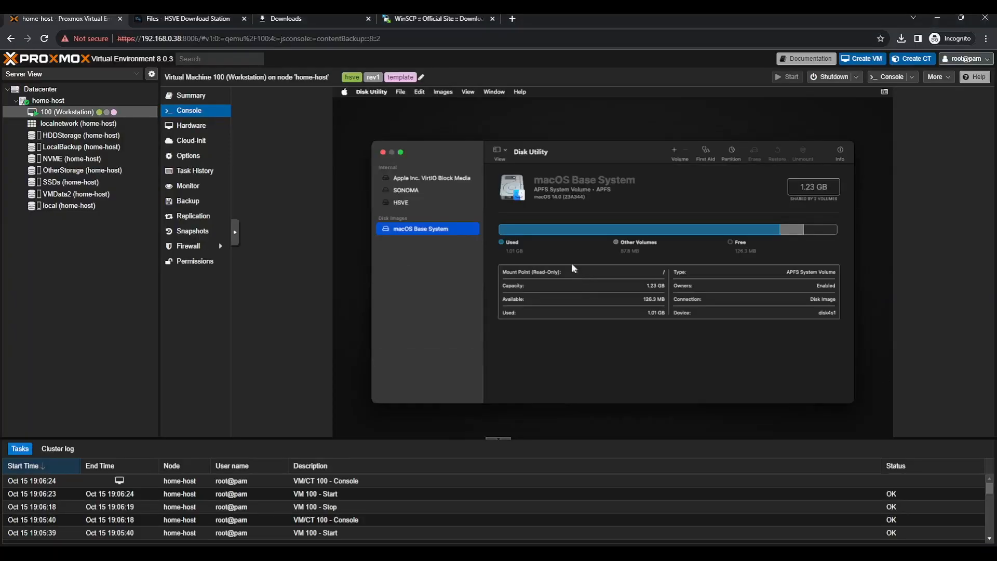
click(447, 179)
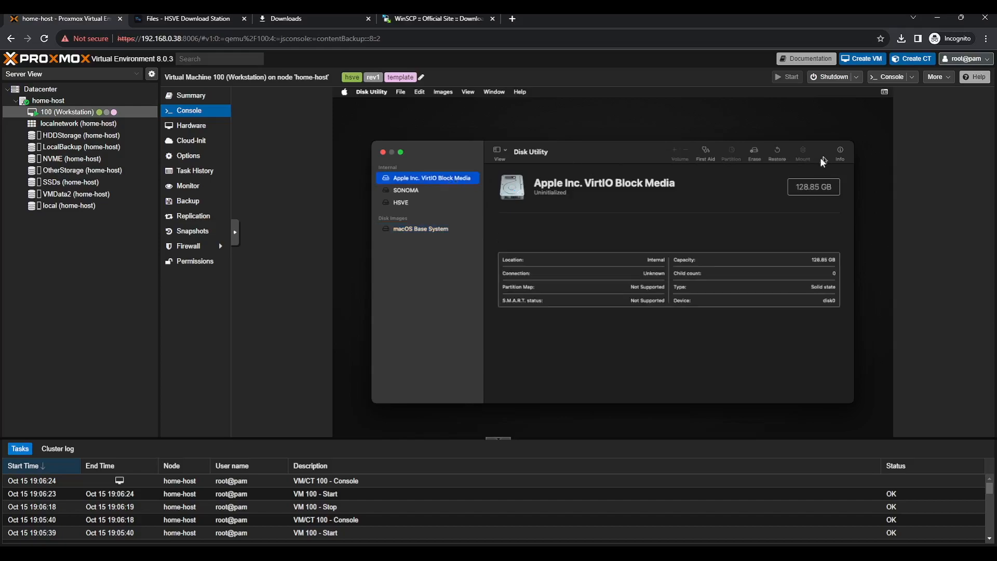
click(754, 152)
text(macOS)
click(686, 311)
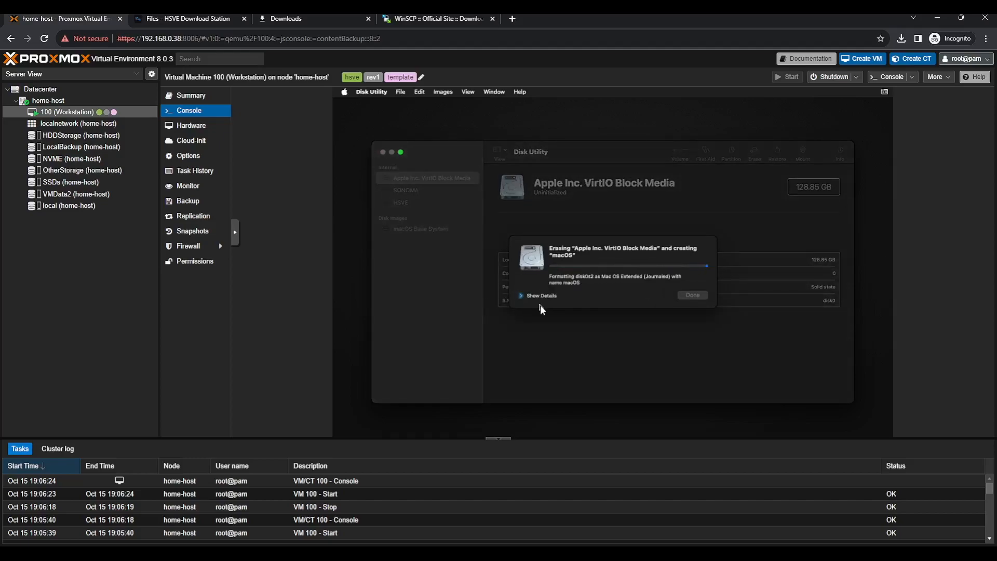
click(694, 293)
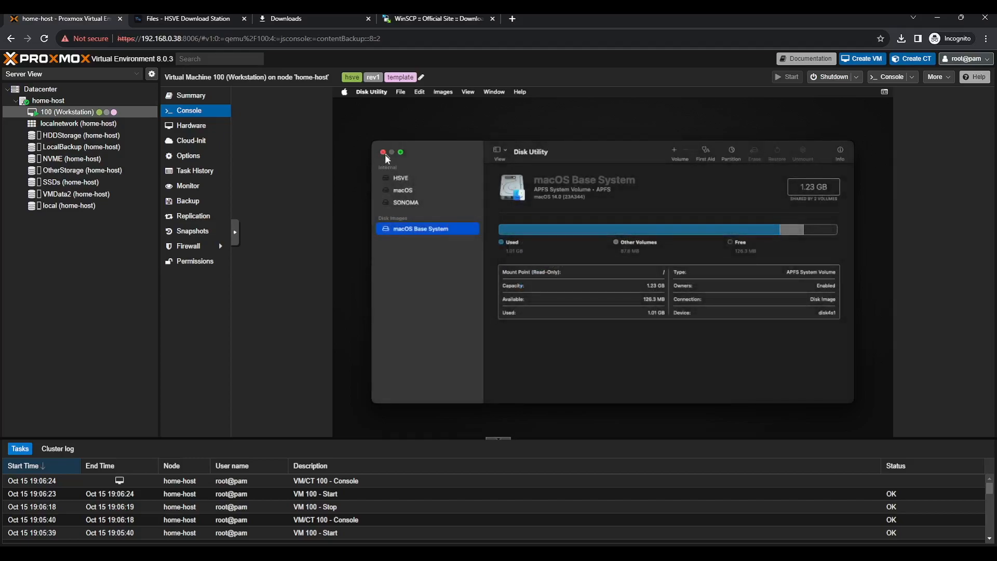
click(384, 152)
click(628, 213)
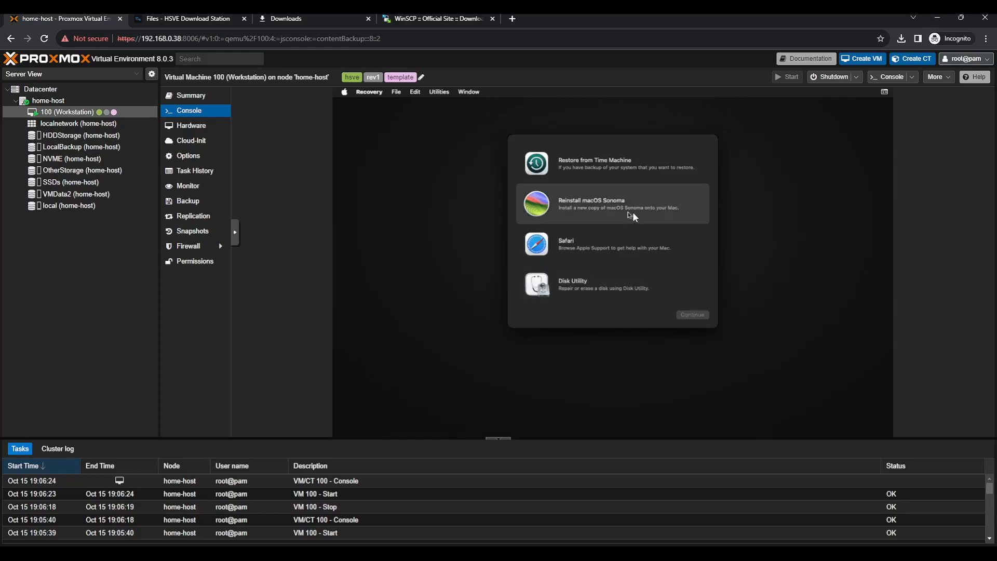
Run the Sonoma installer, agree to the license and install onto the 'macOS' disk
double_click(669, 215)
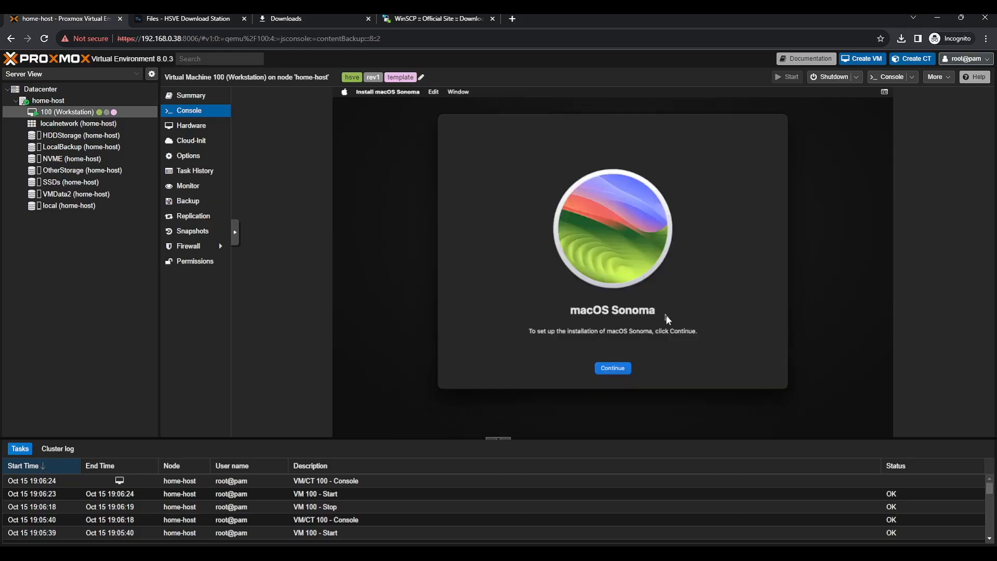
click(614, 368)
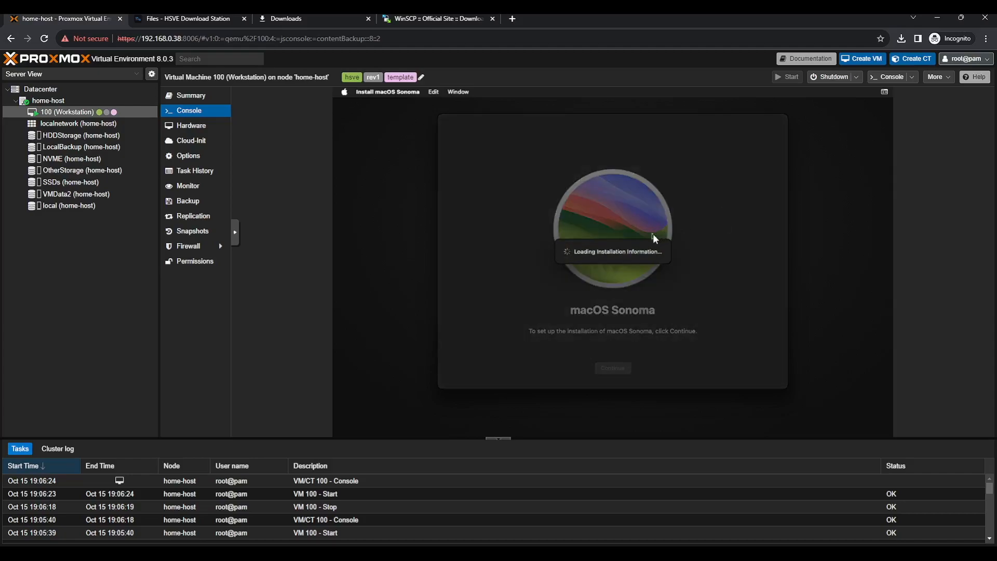
click(235, 233)
click(247, 260)
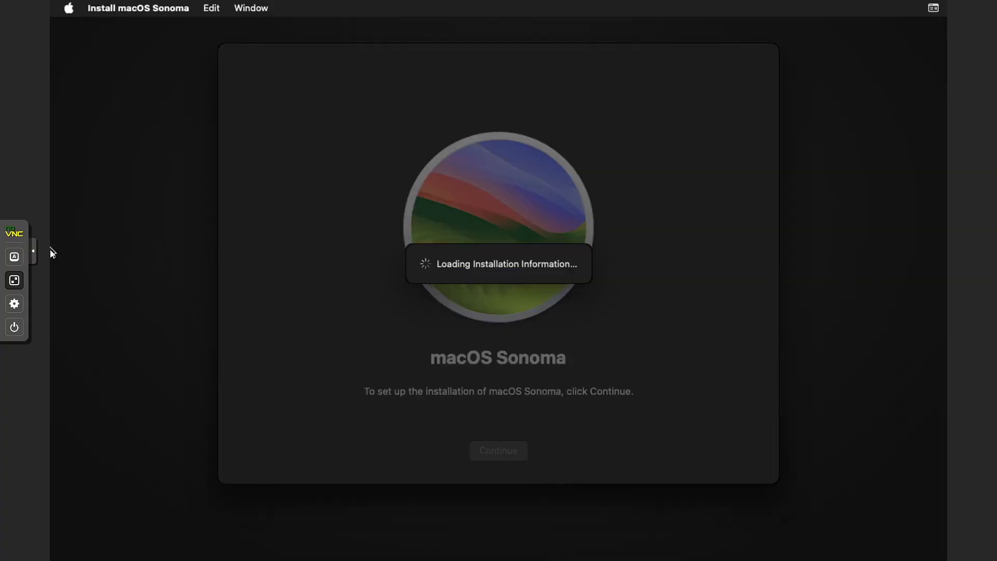
click(33, 256)
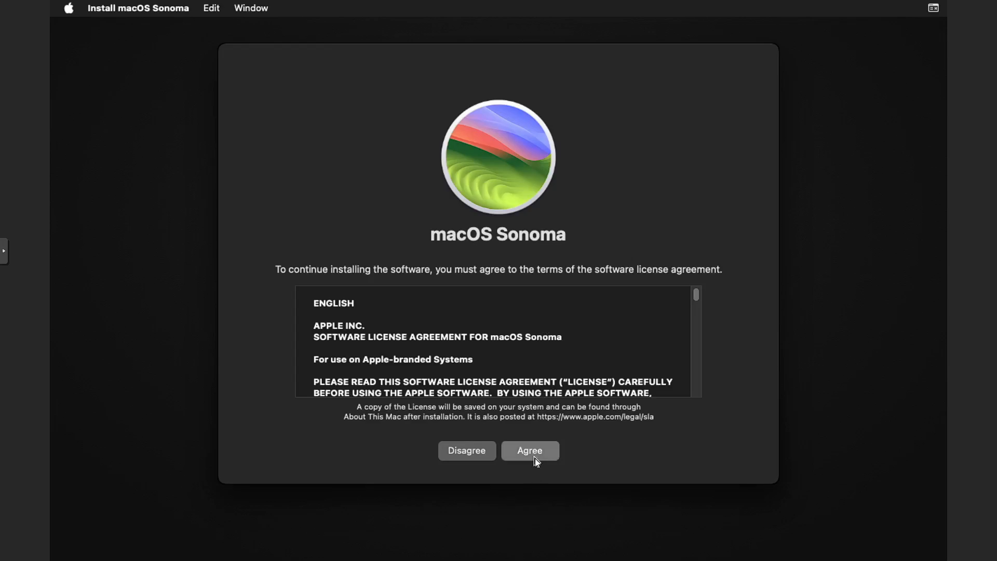
click(535, 459)
click(552, 318)
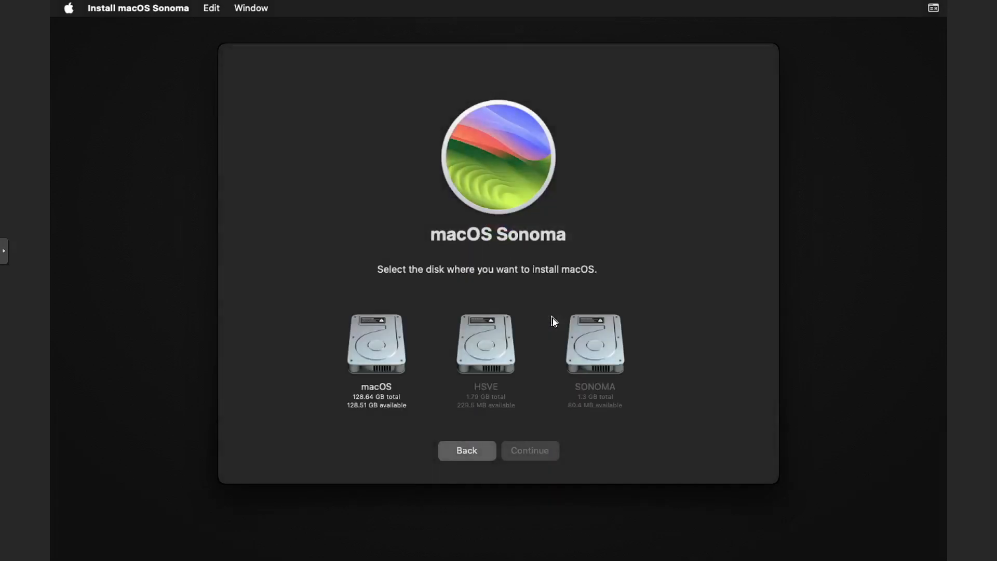
click(358, 347)
click(521, 451)
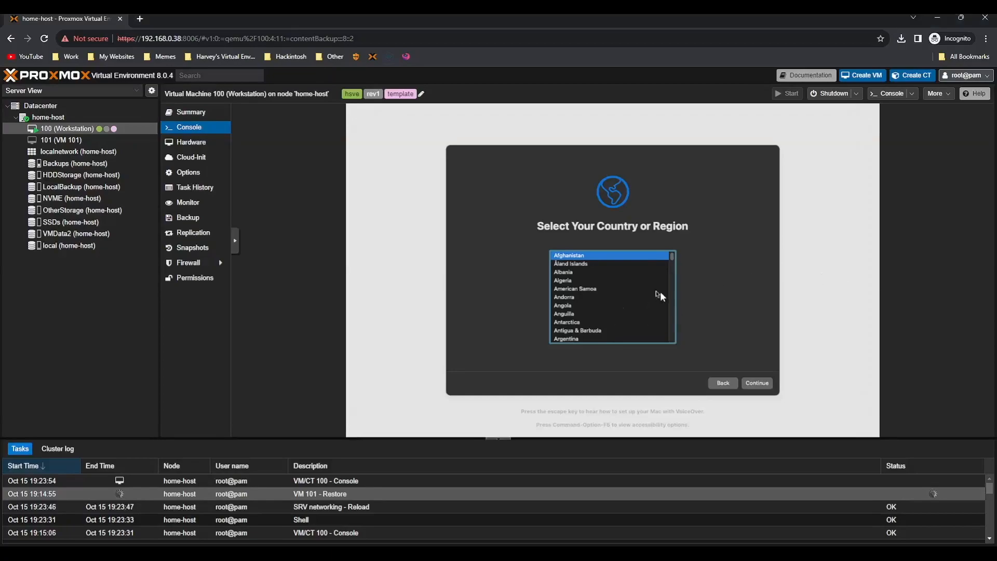
Select United Kingdom as the region and continue past language, accessibility and privacy screens
drag(671, 259, 671, 334)
scroll(565, 312, down, 3)
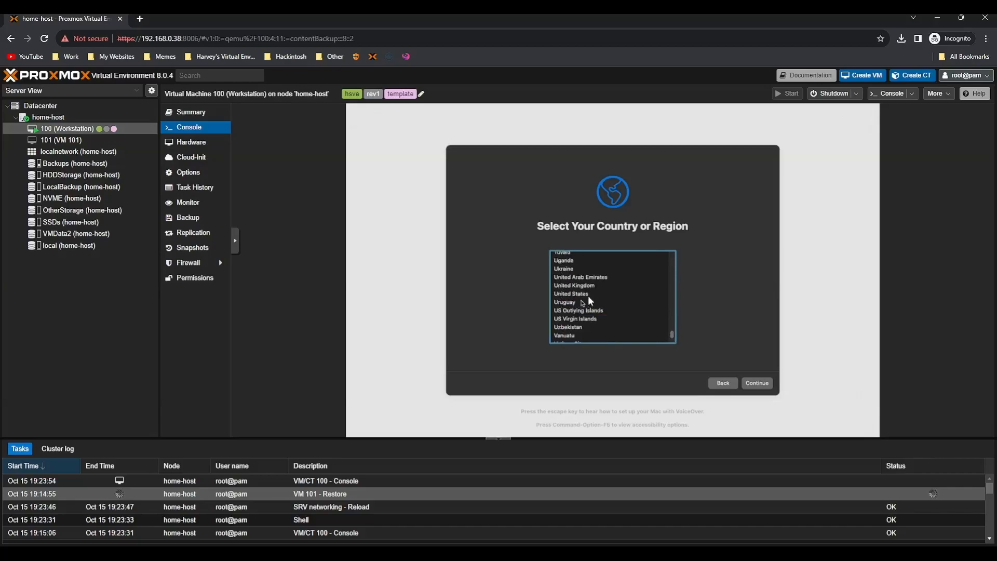
click(598, 287)
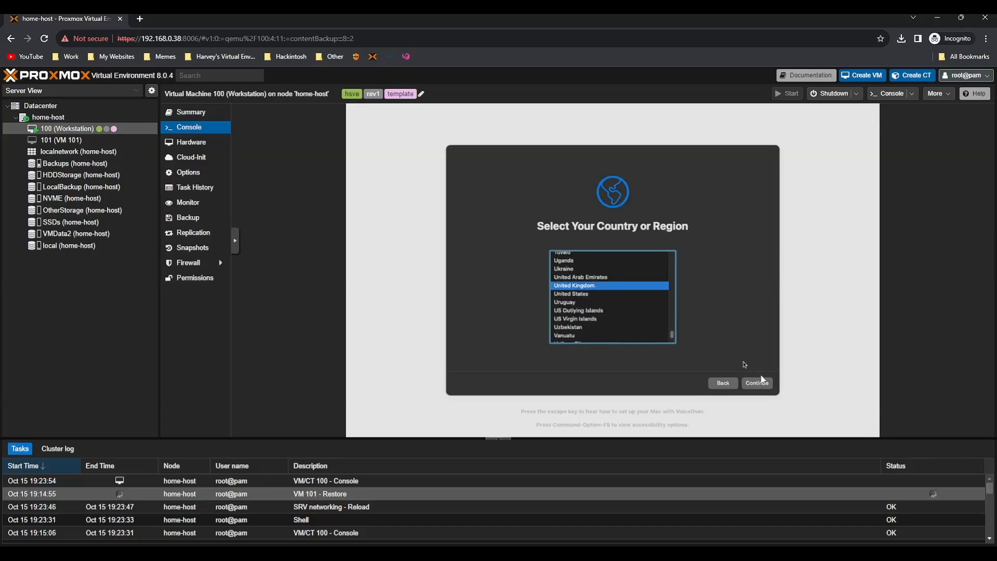
click(759, 383)
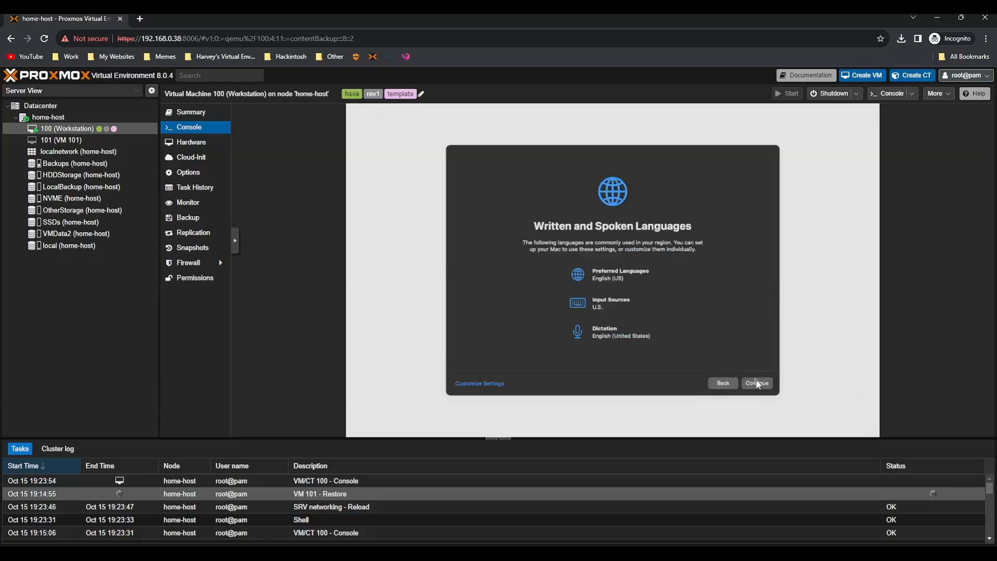
click(758, 384)
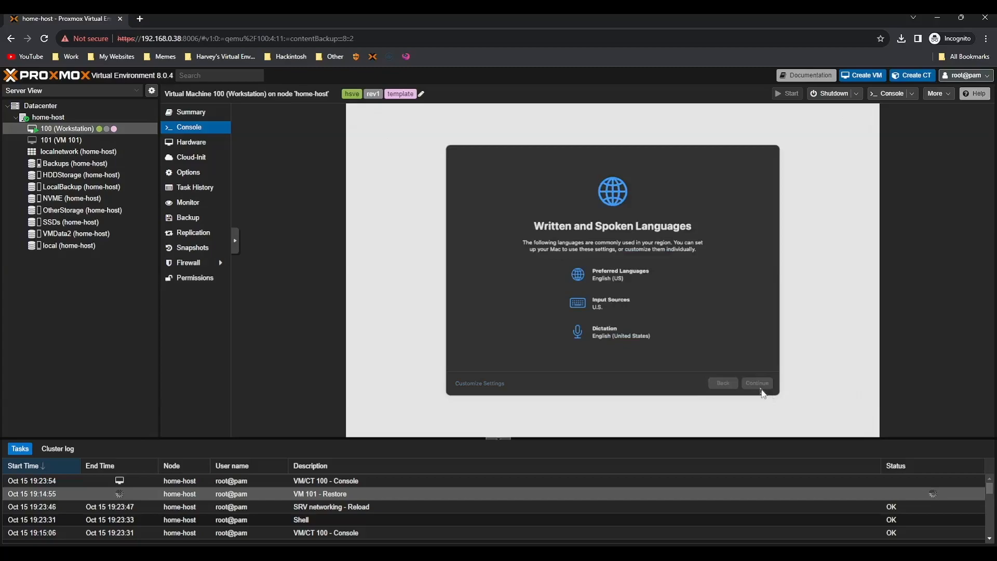
click(760, 386)
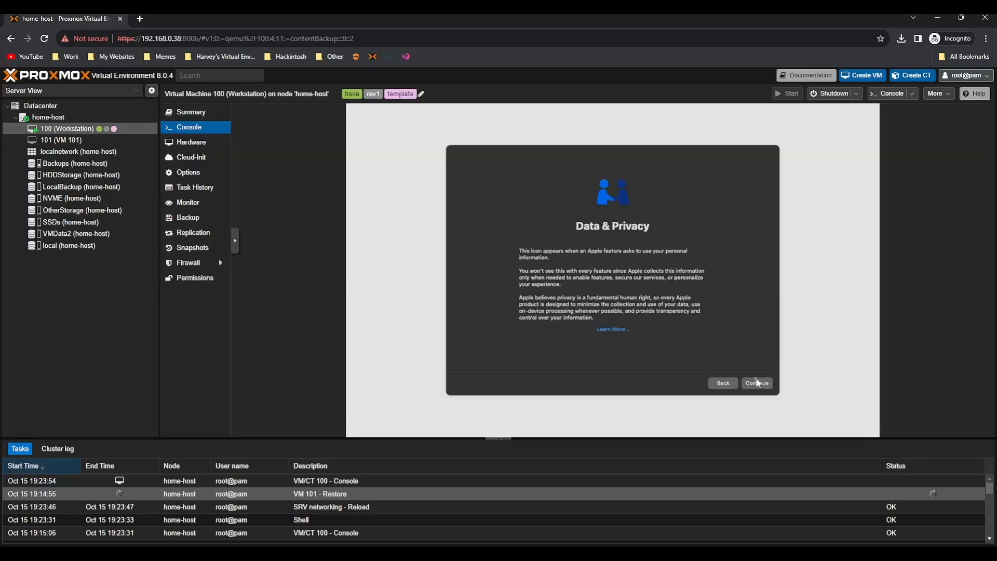
click(769, 386)
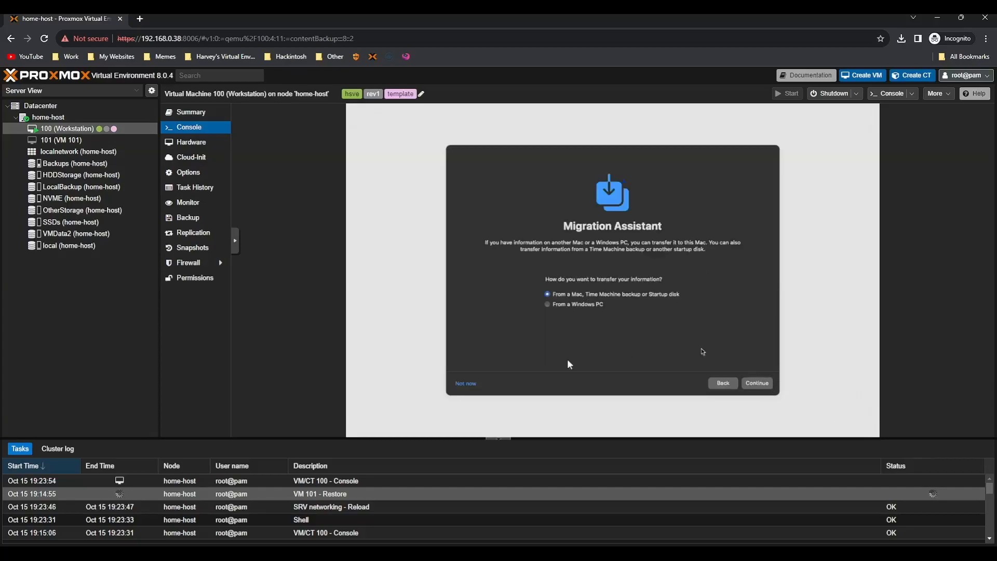
Skip data transfer and Apple ID sign-in, then agree to the terms and conditions
click(465, 384)
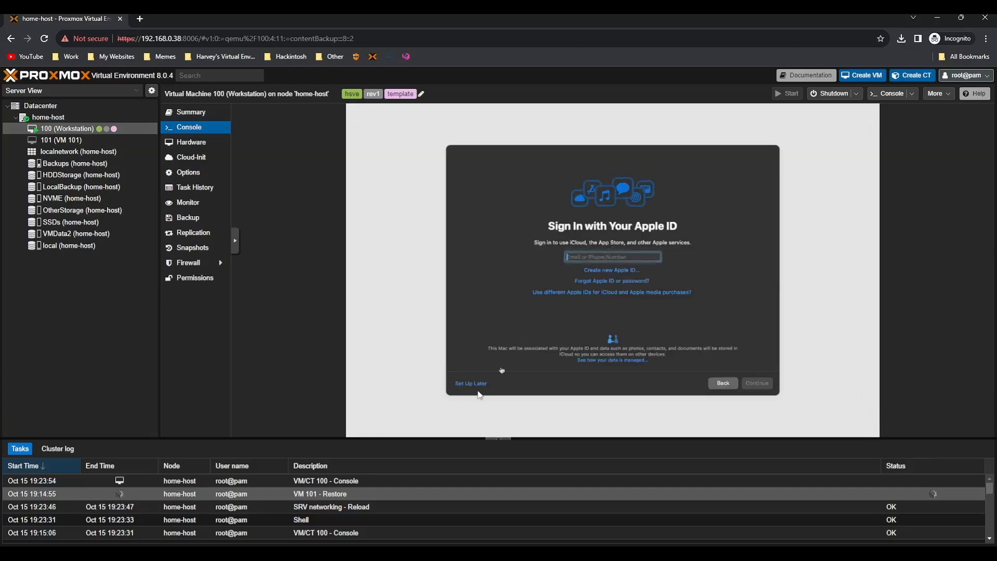
click(463, 387)
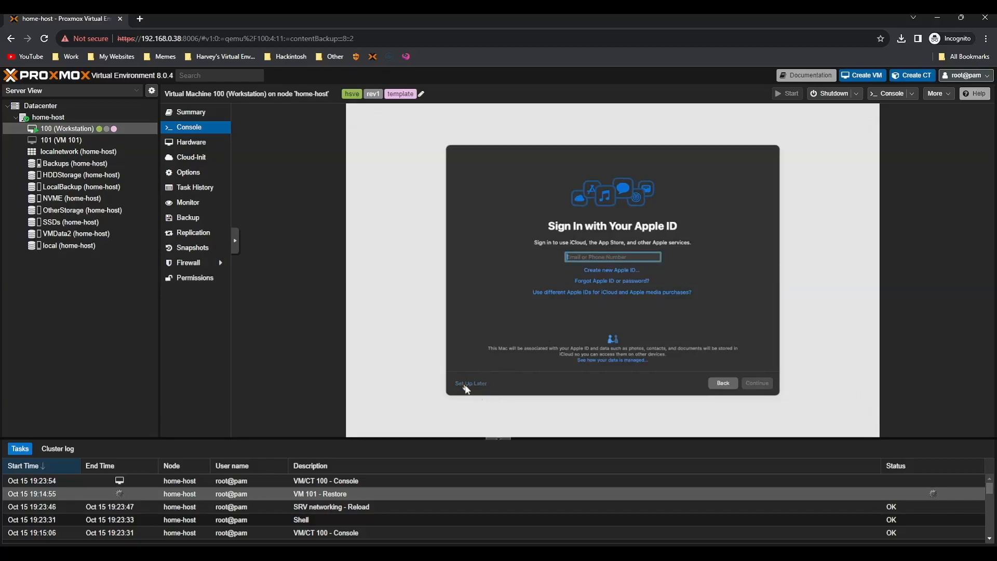
click(637, 313)
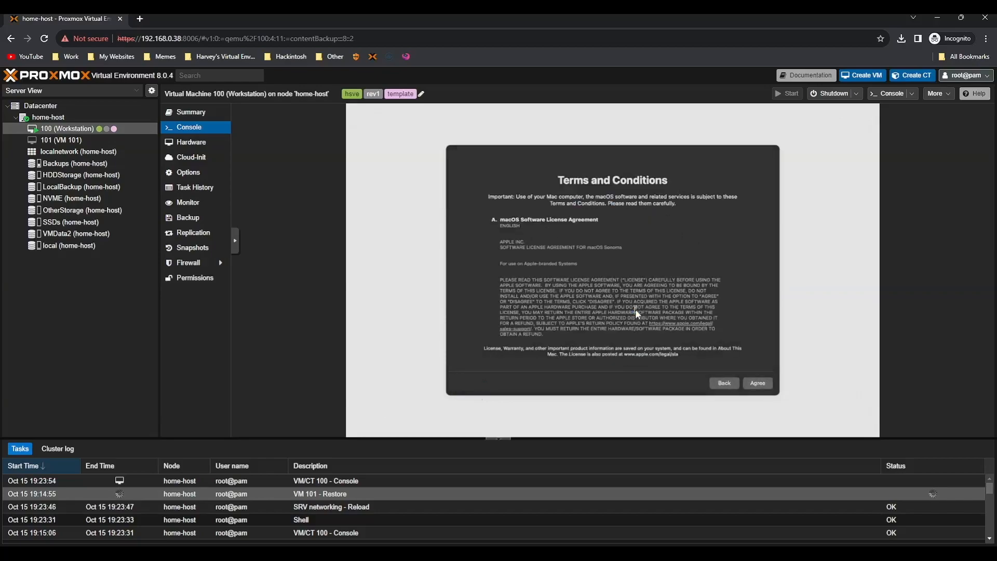
click(758, 383)
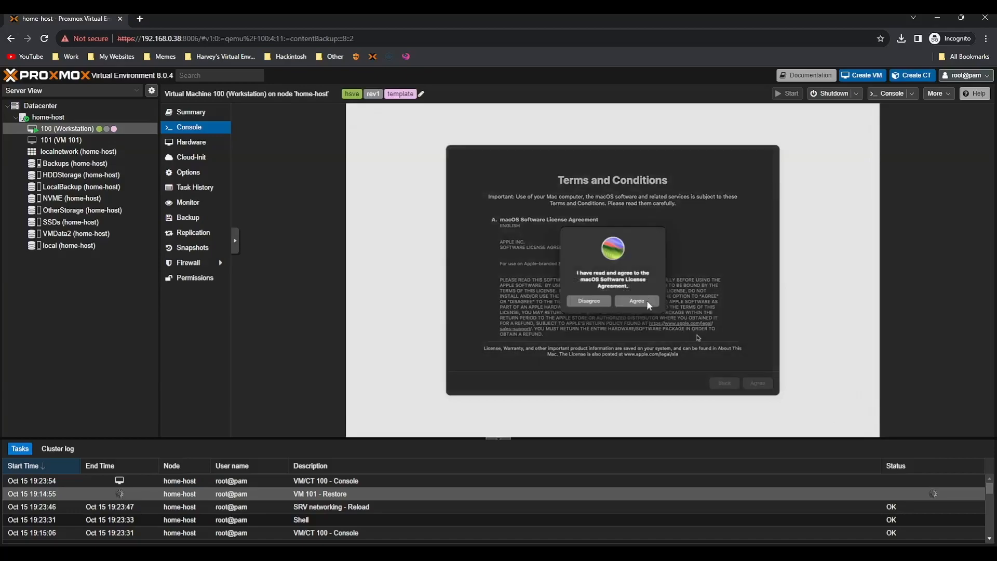
click(648, 304)
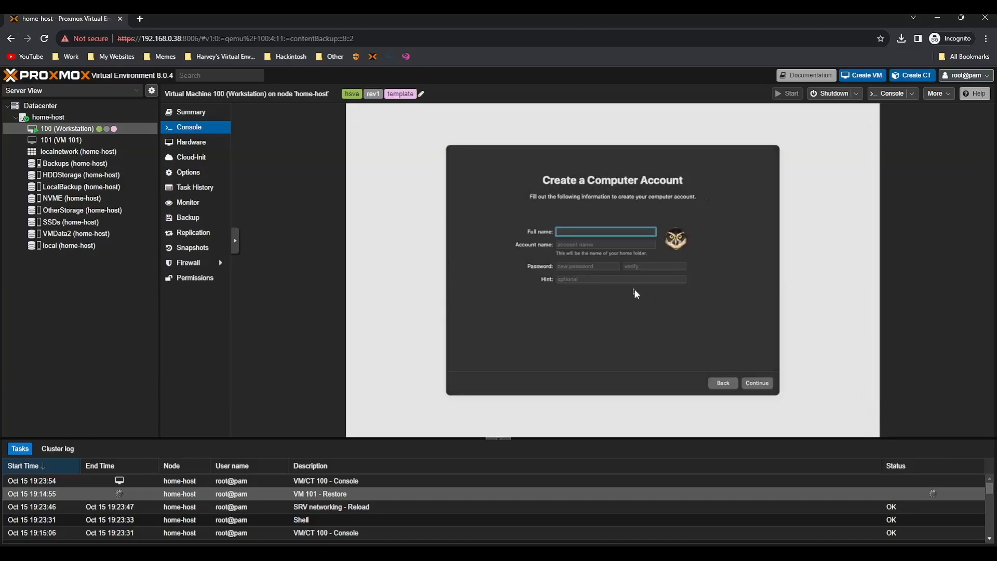
Create the computer account with the user's full name, account name and password
text(Harvey)
key(Tab)
text(hjs)
key(Tab)
text(*********)
key(Tab)
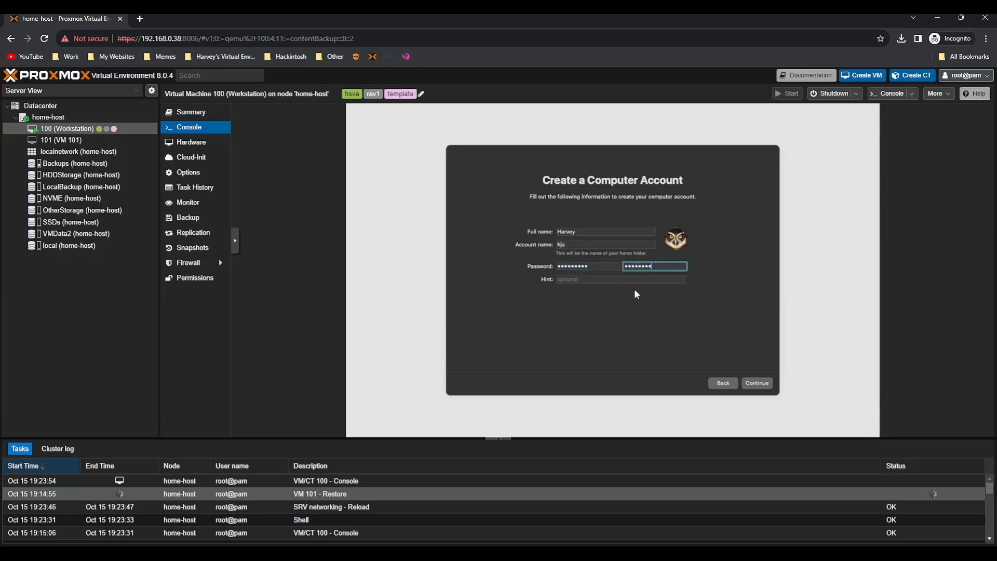
click(757, 383)
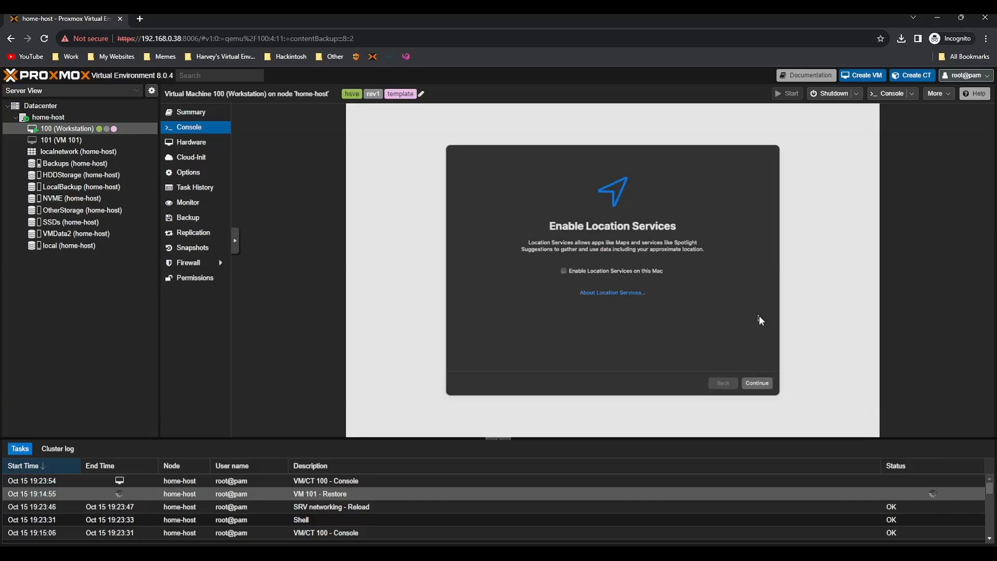
Decline Location Services, set the London time zone, defer Screen Time and dismiss the keyboard assistant
click(758, 382)
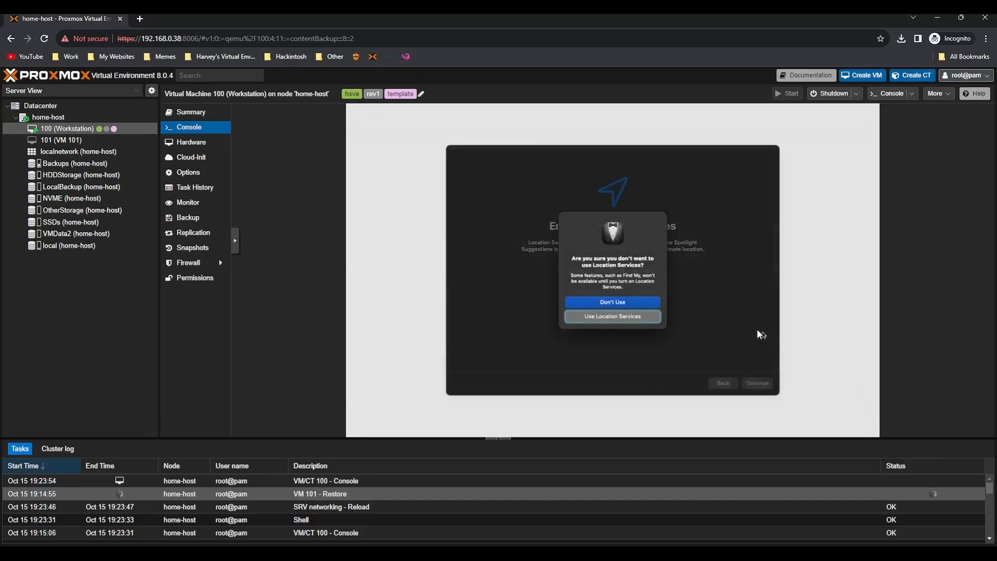
click(635, 300)
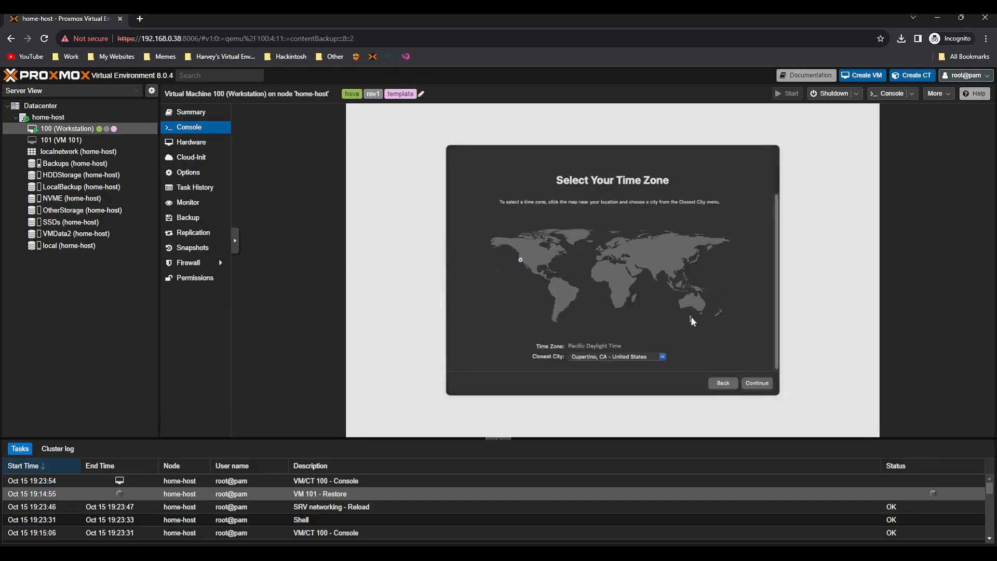
click(602, 249)
click(769, 384)
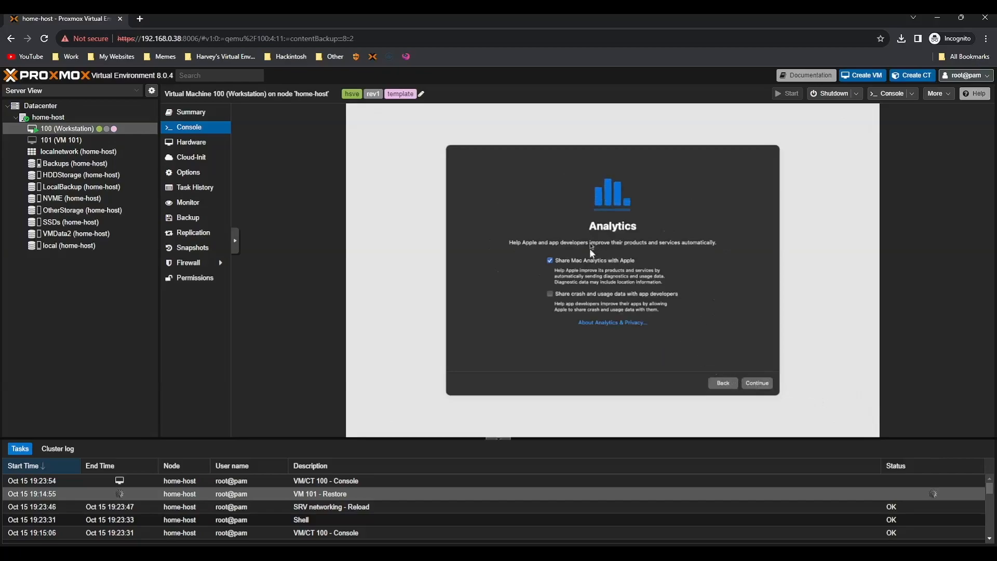
click(762, 383)
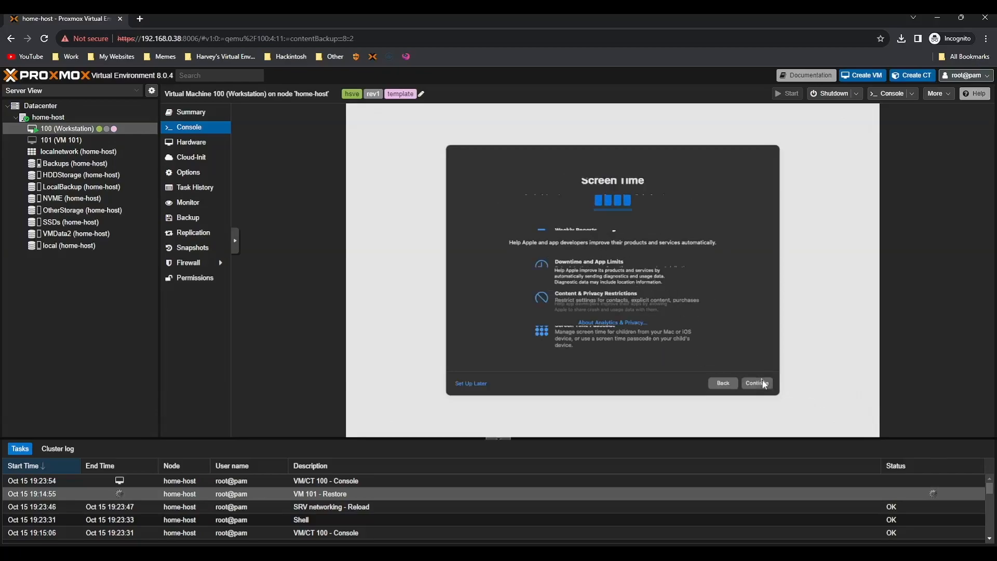
click(475, 384)
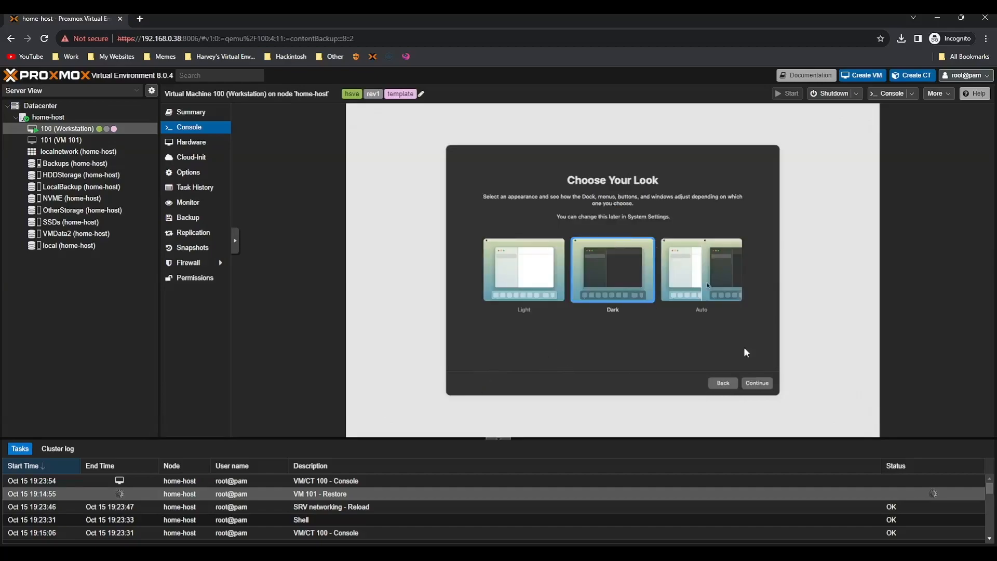
click(757, 383)
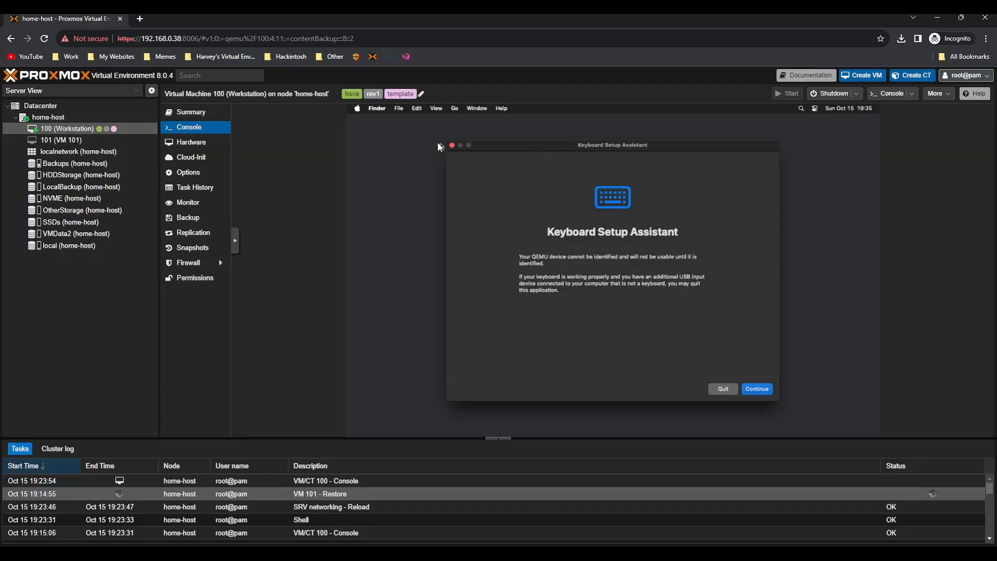
click(452, 145)
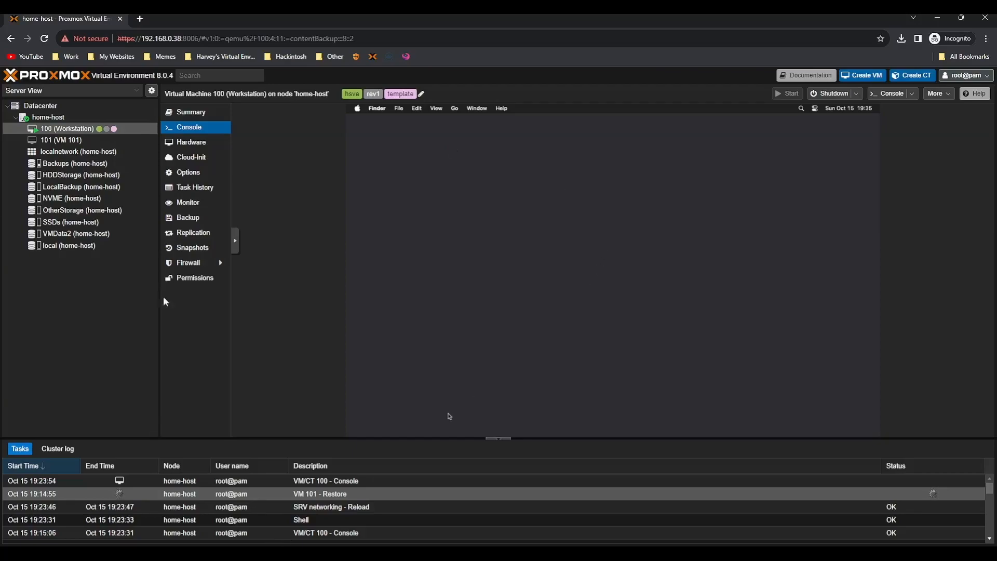
Copy the Get Started folder from the HSVE volume into Downloads
click(204, 115)
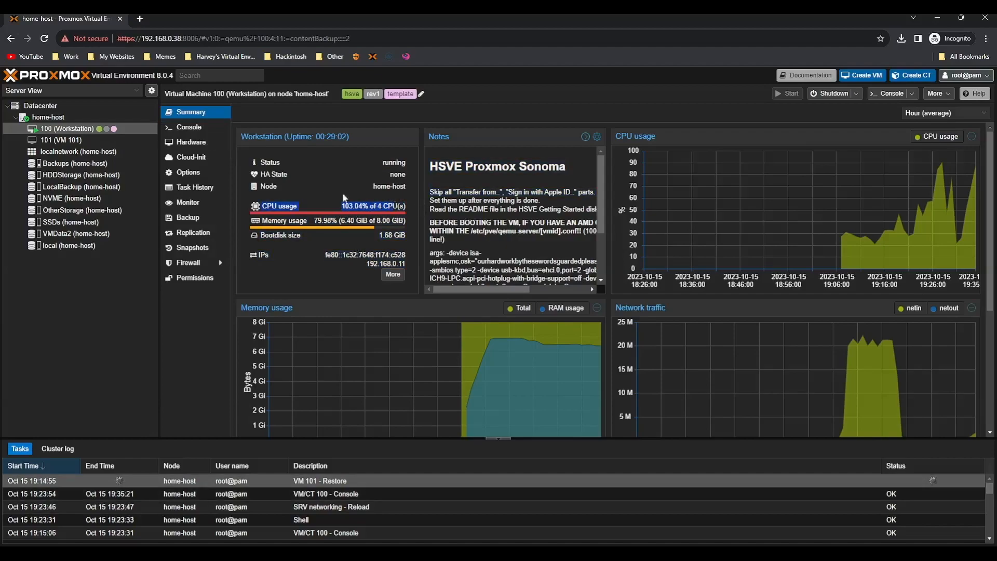
click(191, 127)
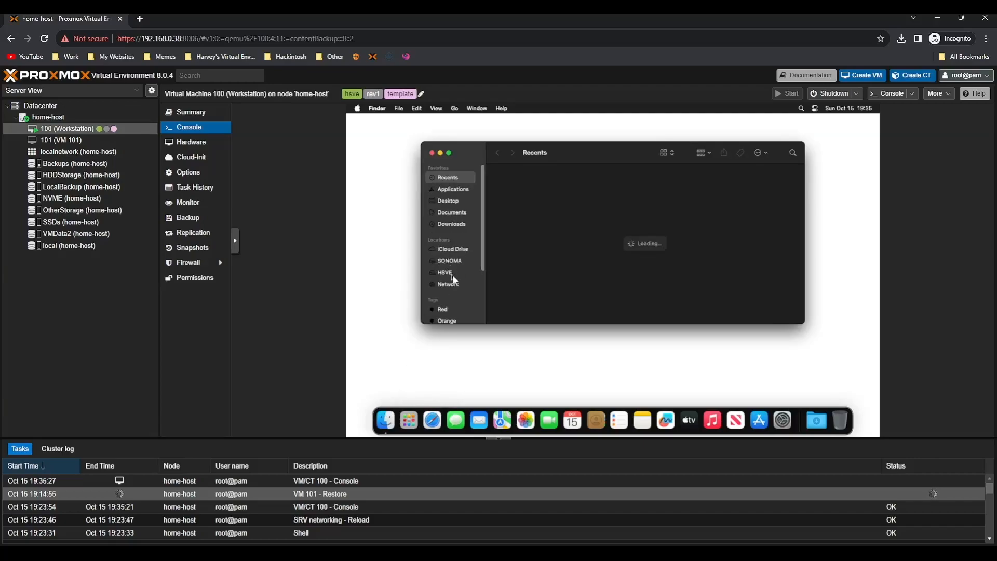
click(449, 272)
drag(558, 184, 451, 226)
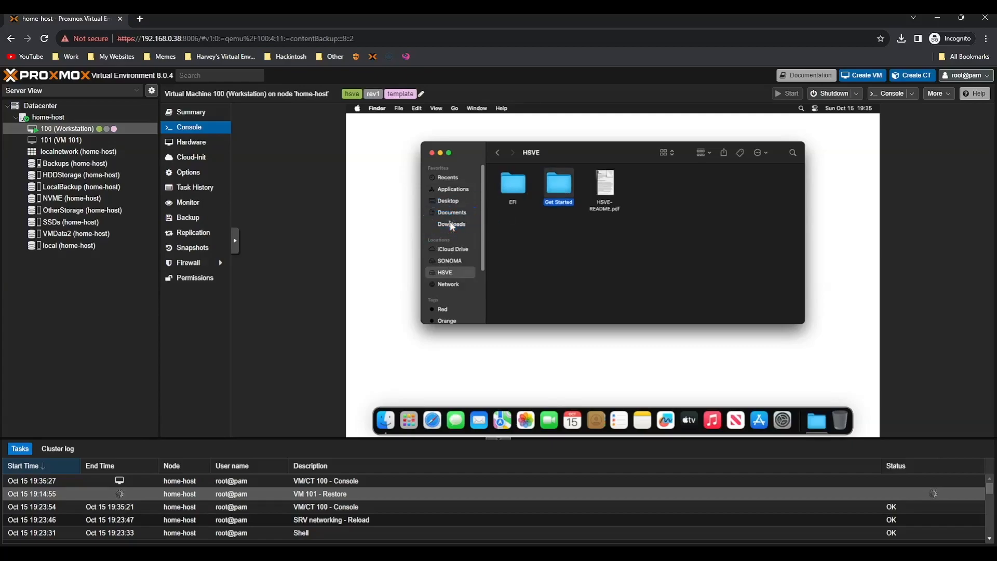
click(450, 223)
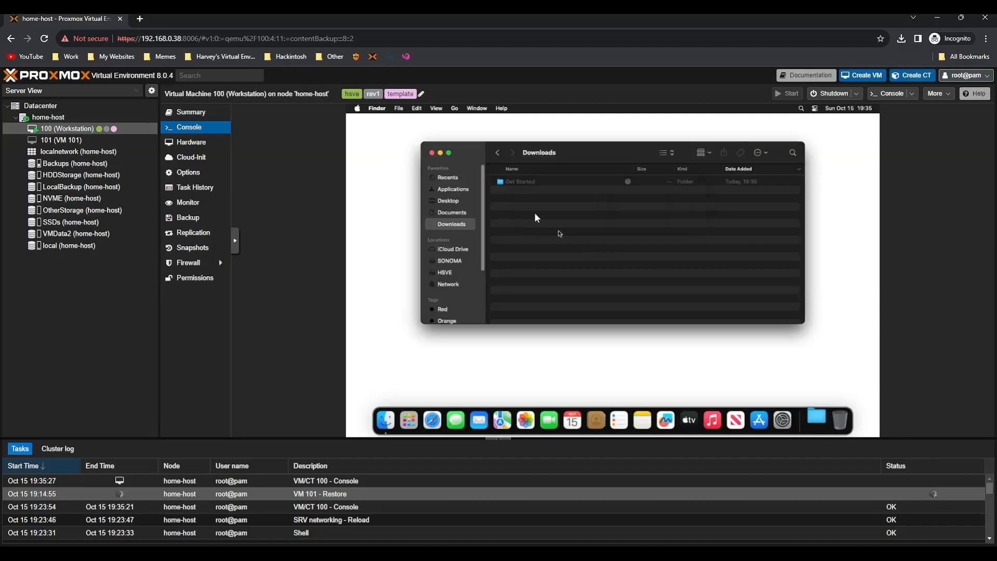
Open Get Started > Tools and try launching OpenCore Configurator
double_click(565, 183)
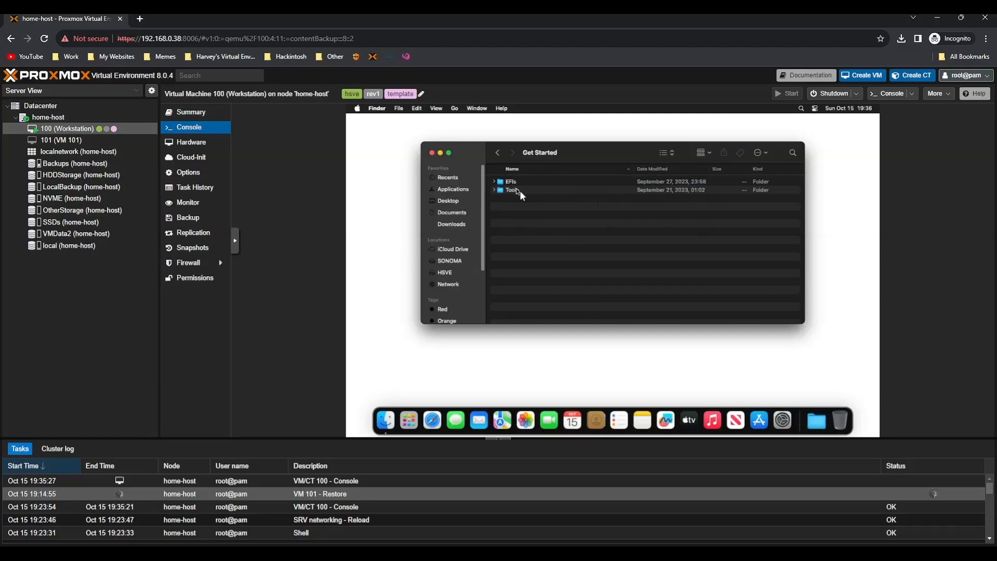
double_click(521, 191)
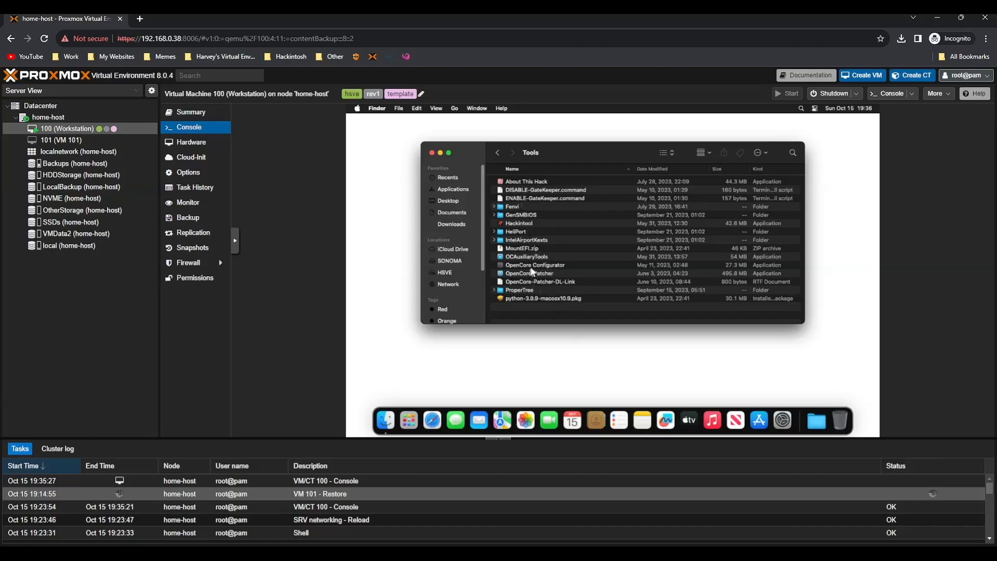
double_click(511, 268)
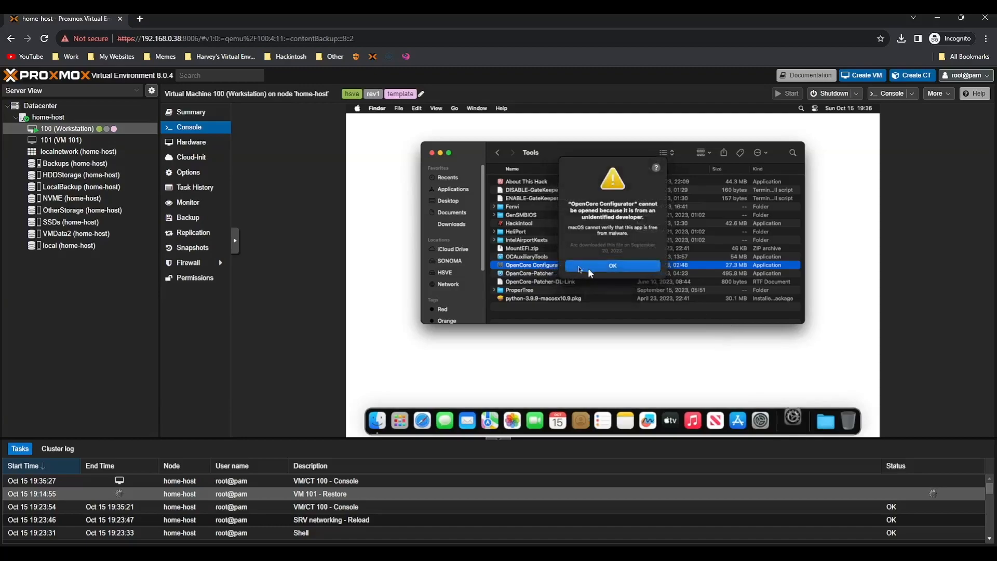
Open OpenCore Configurator despite the unidentified-developer warning
click(605, 263)
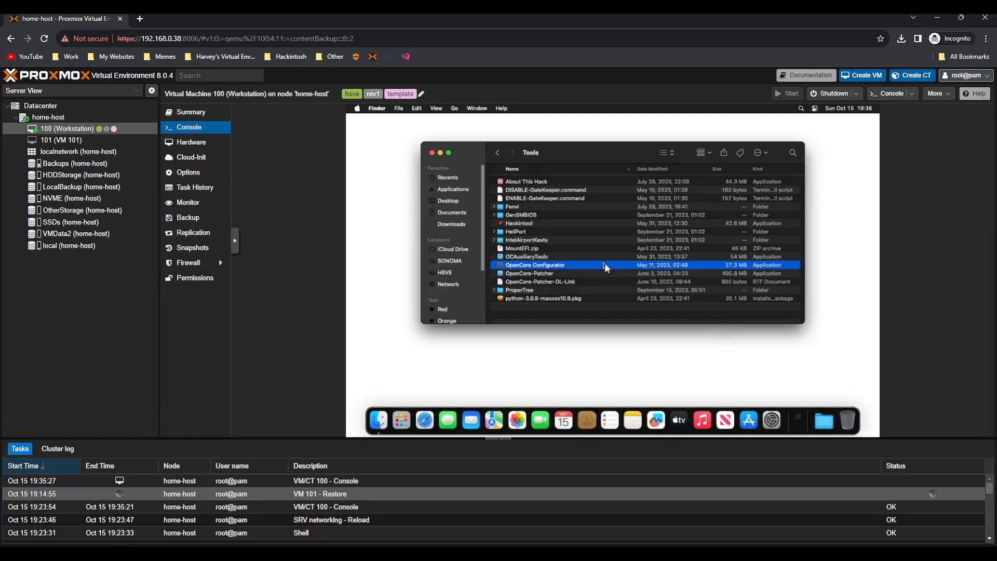
right_click(601, 265)
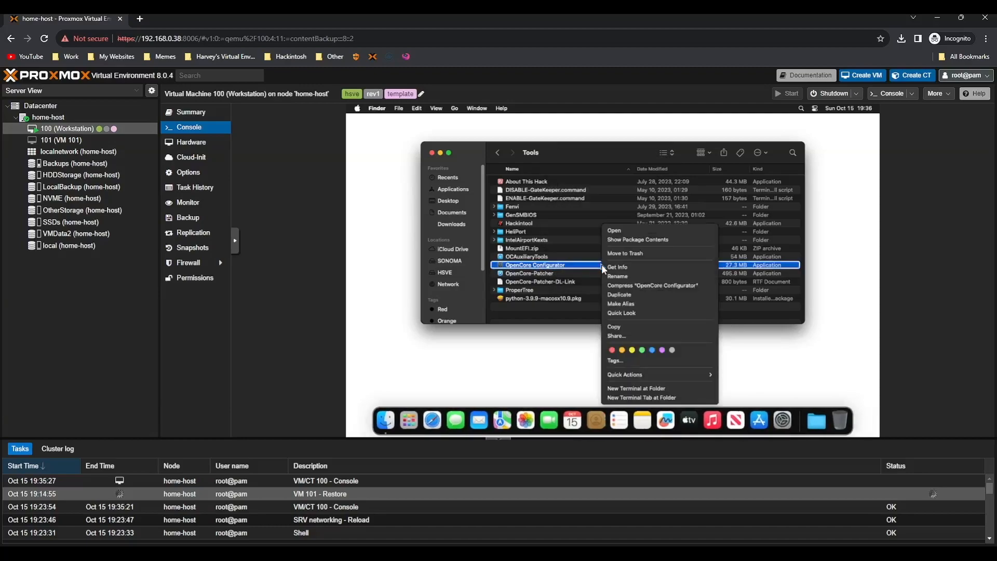
click(631, 227)
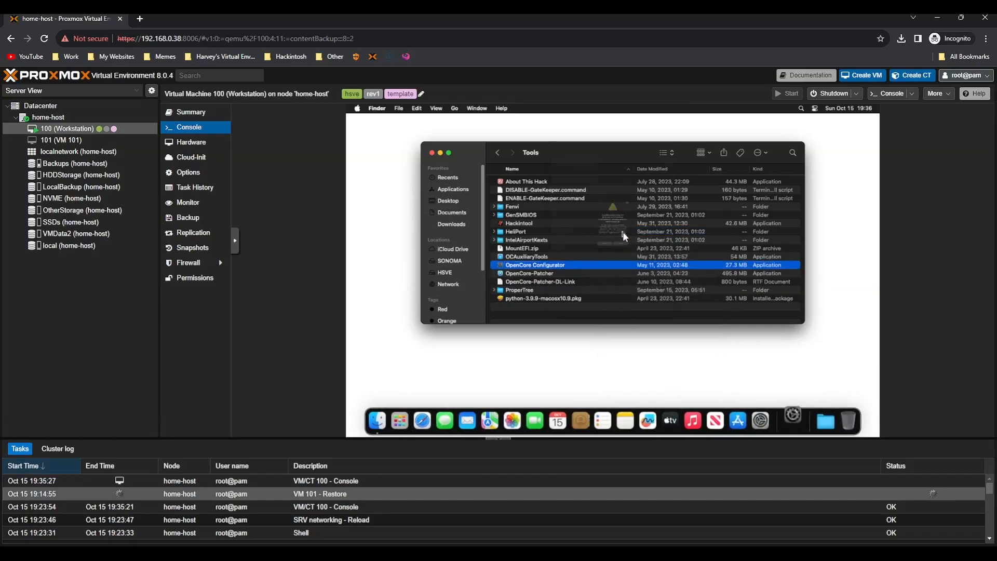
click(588, 283)
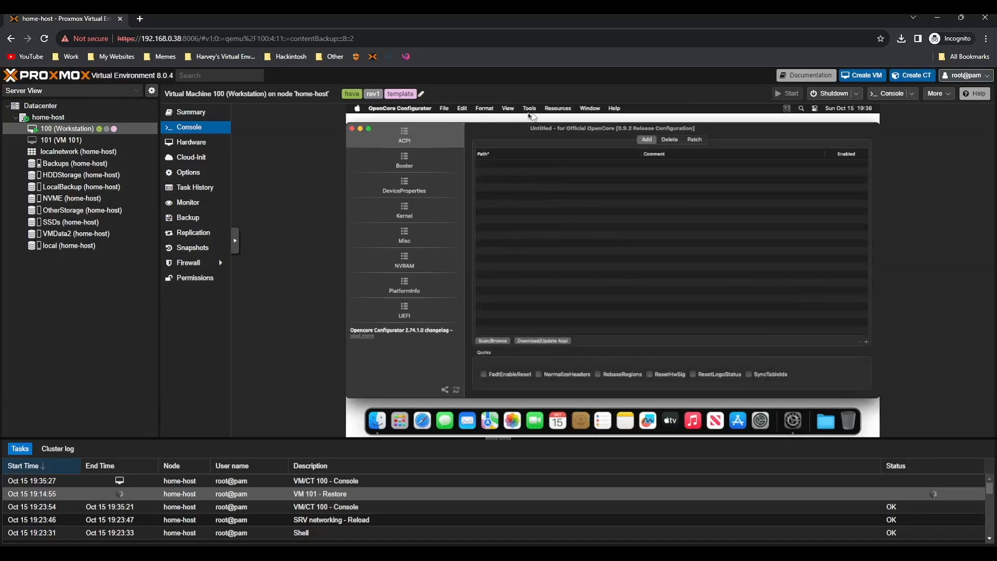
Mount EFI partition disk2s1 with the admin password and open it in Finder
click(530, 109)
click(535, 120)
click(235, 240)
click(245, 270)
click(727, 345)
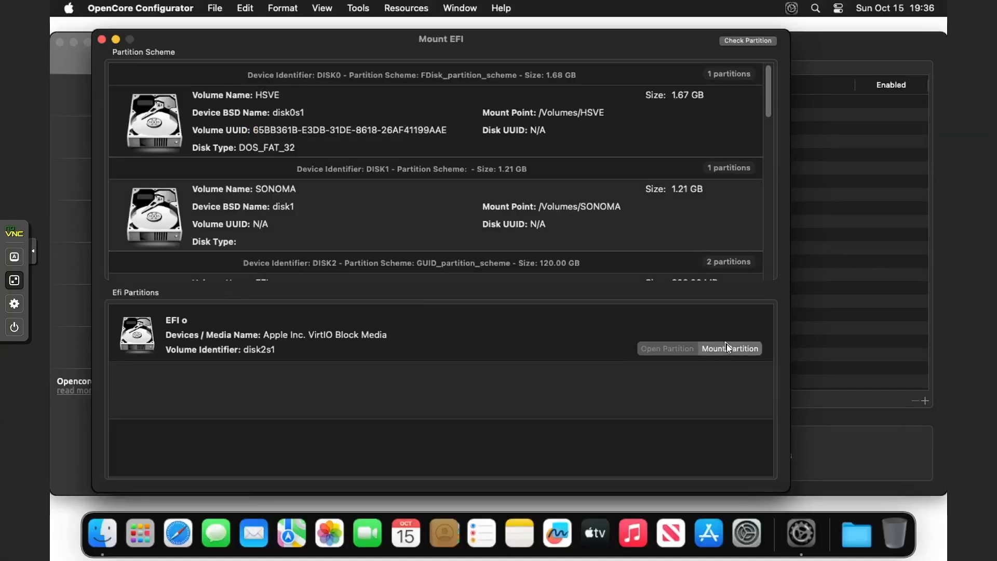
text(**********)
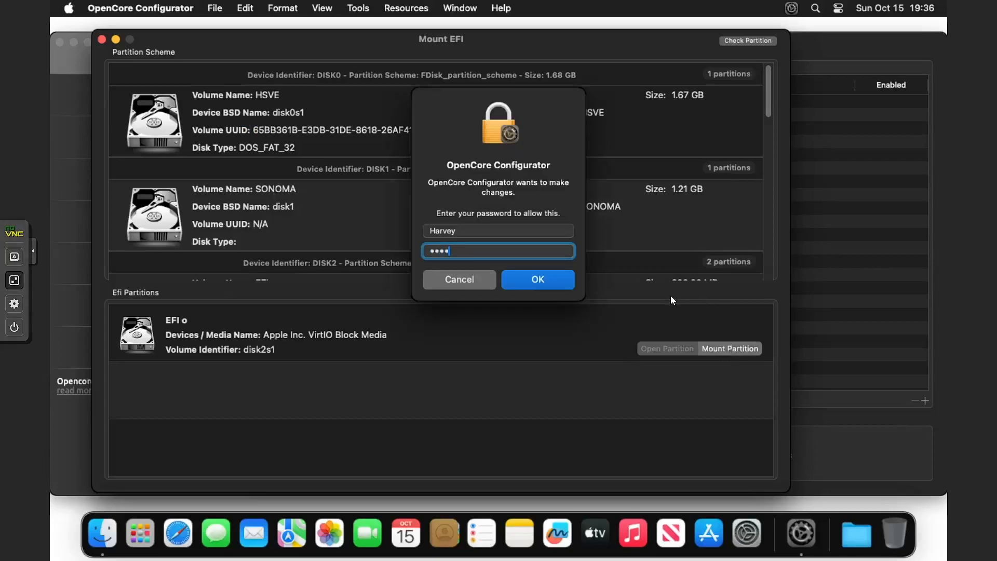
key(Return)
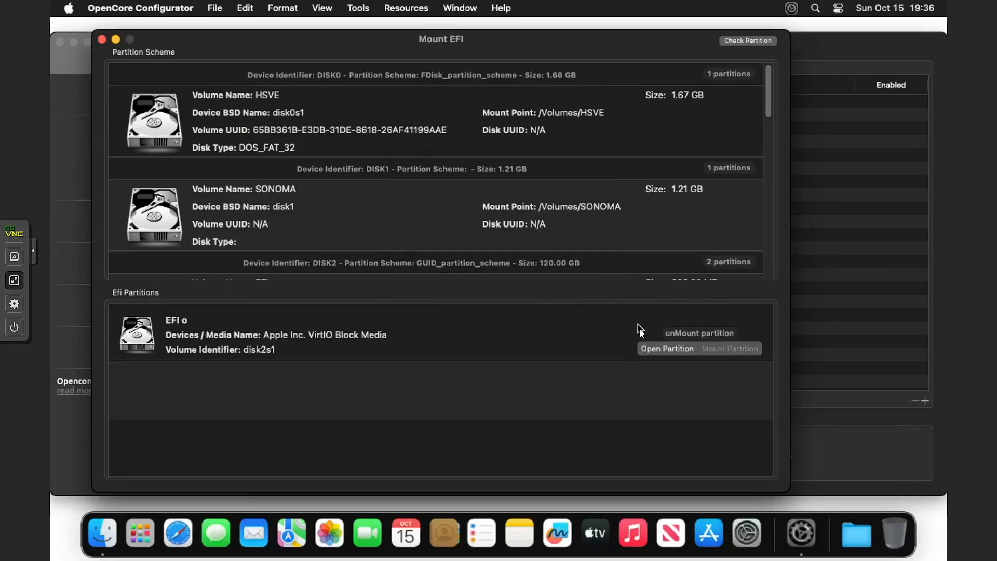
click(653, 348)
drag(392, 95, 434, 191)
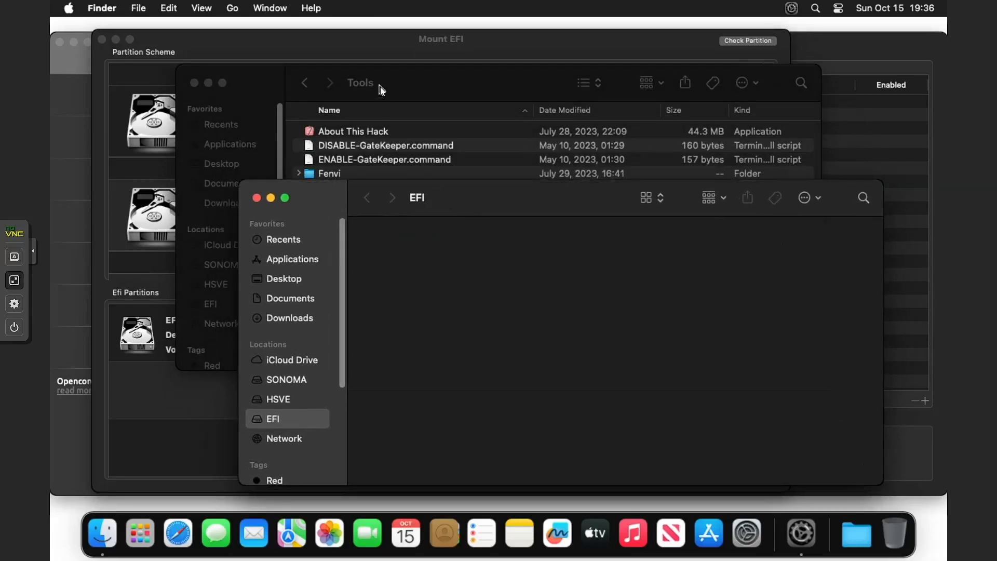
Go back to Get Started and open the EFIs folder
click(380, 87)
drag(379, 88, 526, 95)
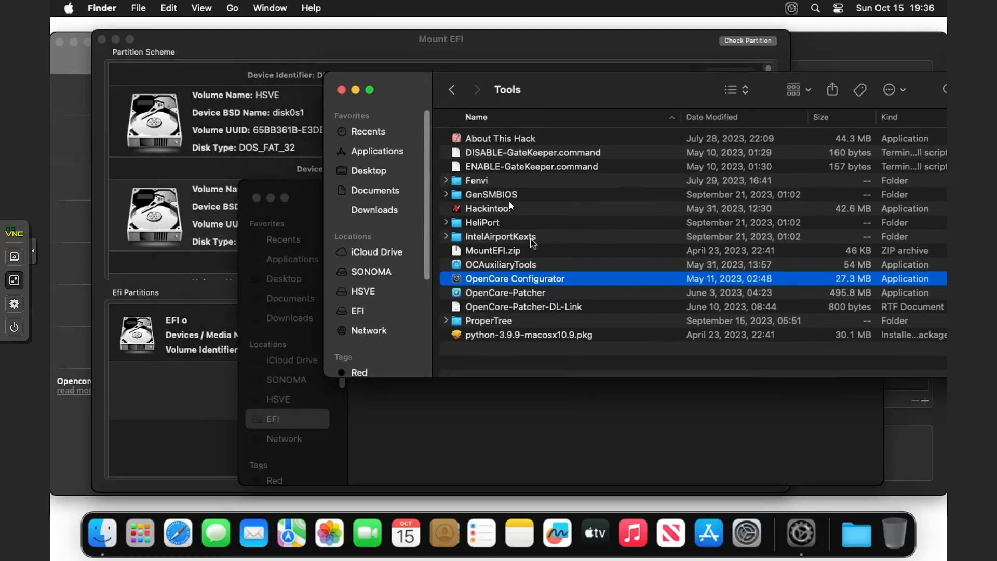
click(450, 92)
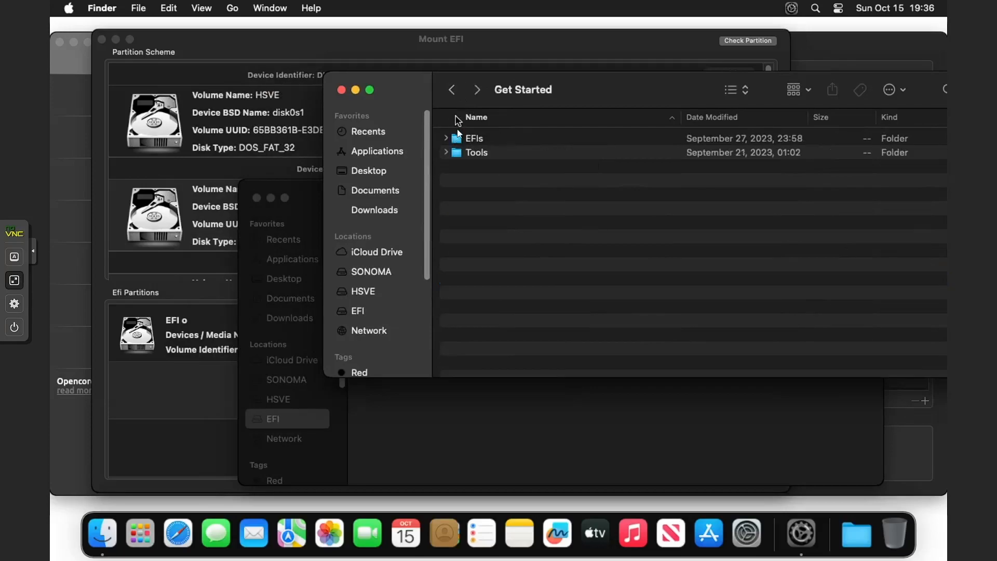
double_click(460, 139)
drag(548, 102, 515, 74)
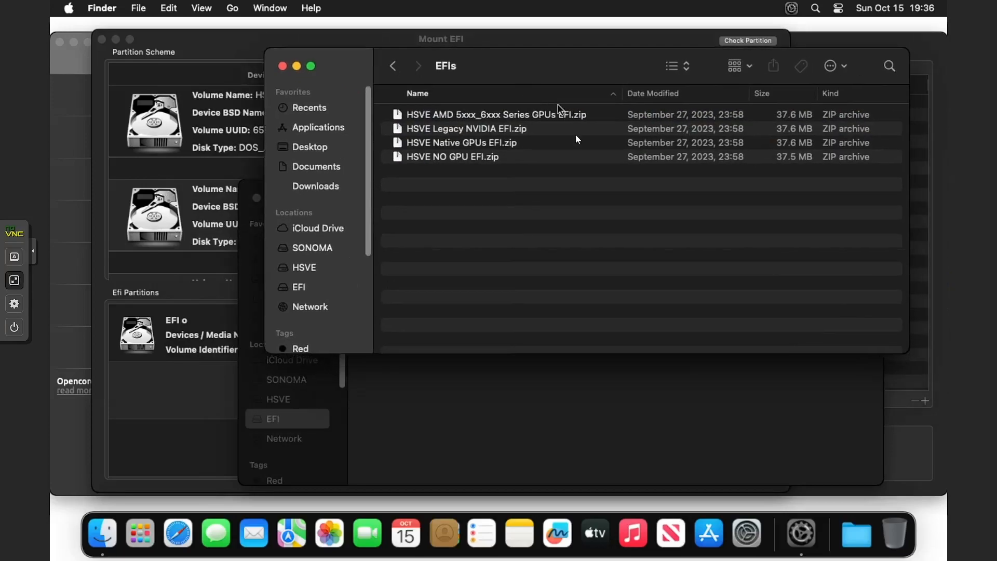
Compare the four HSVE EFI zip archives, then open a new incognito browser tab
click(581, 158)
key(Up)
key(Down)
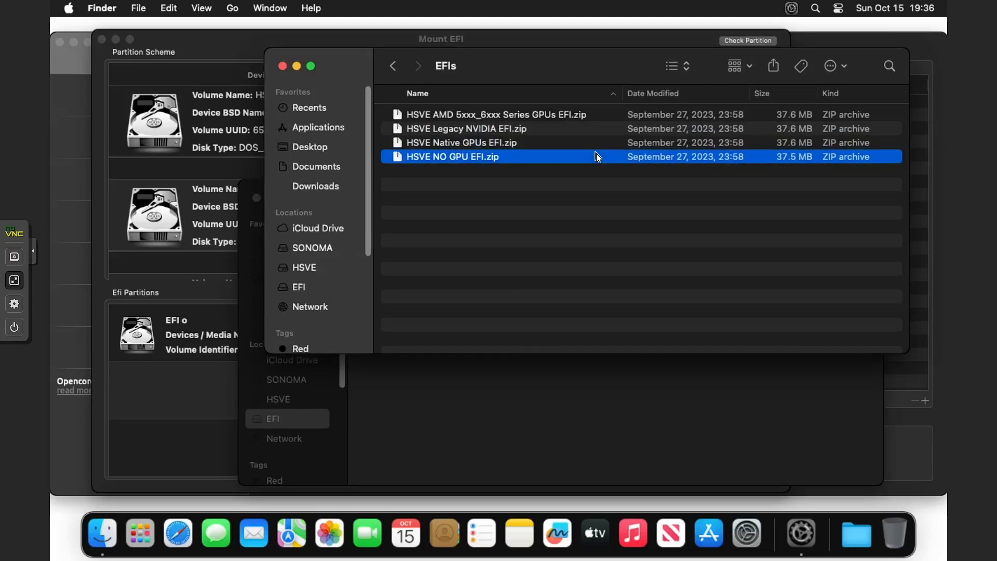
key(Up)
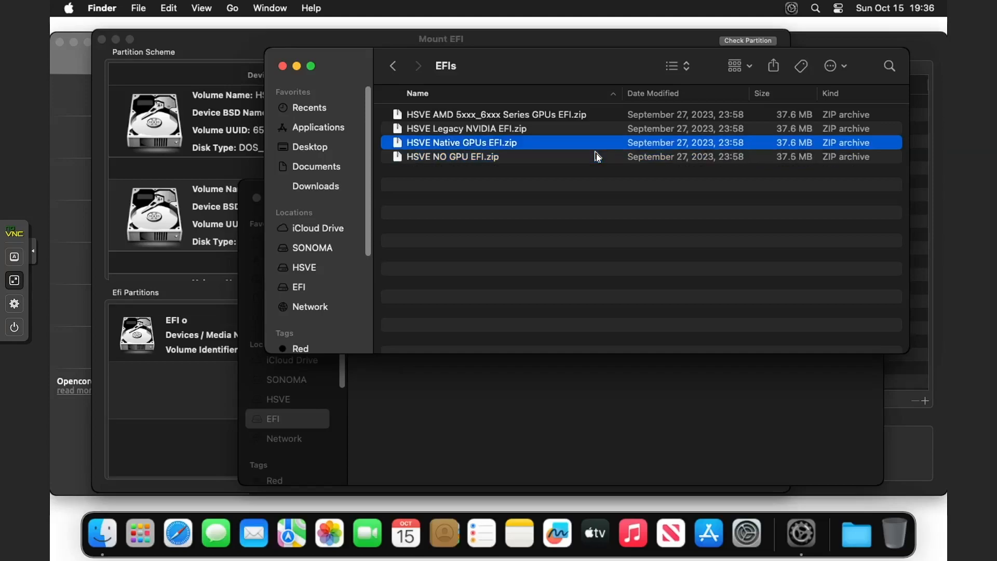
key(Up)
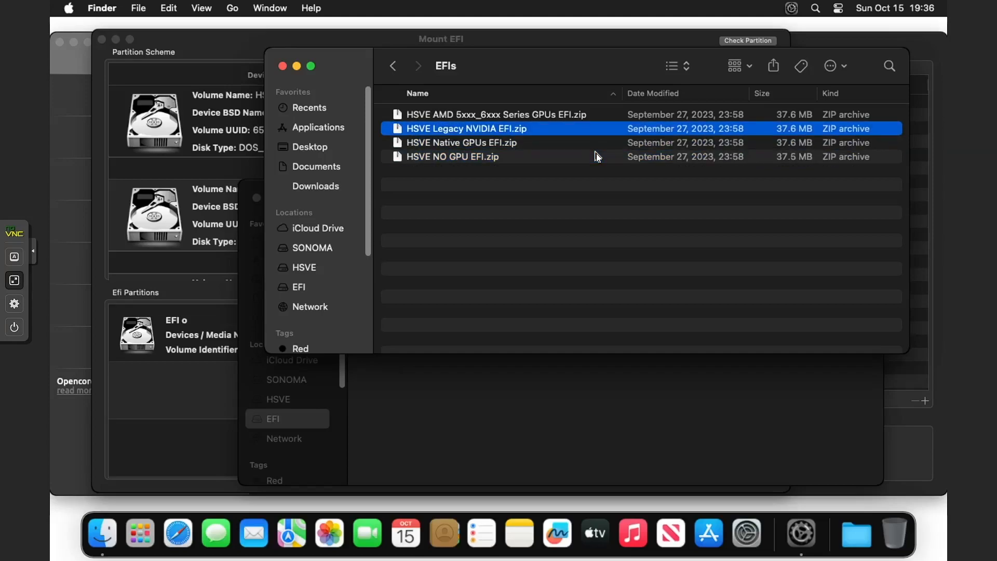
key(Up)
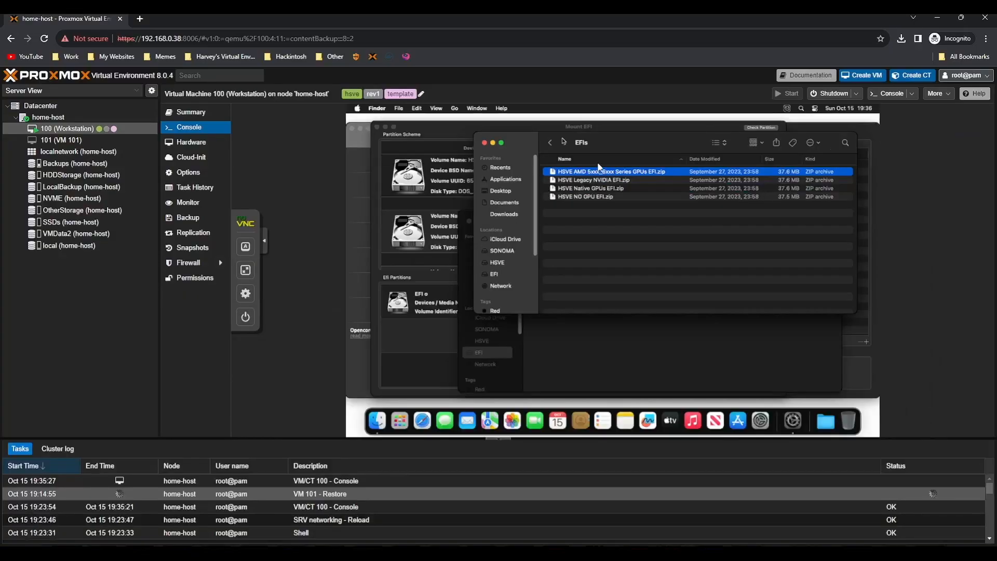
click(139, 19)
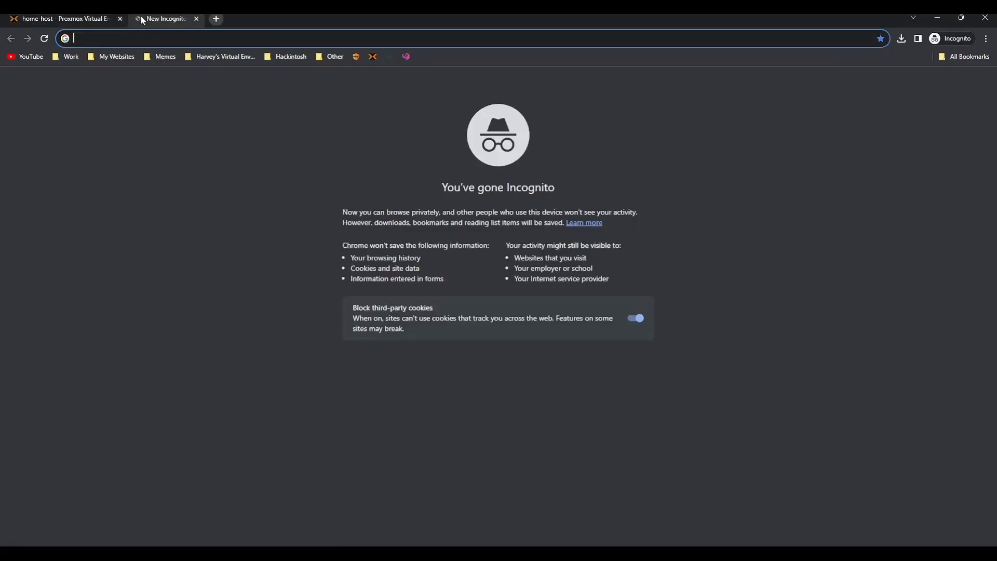
Load hsve.org in the browser, then return to the Proxmox console tab
text(hsve.org)
key(Return)
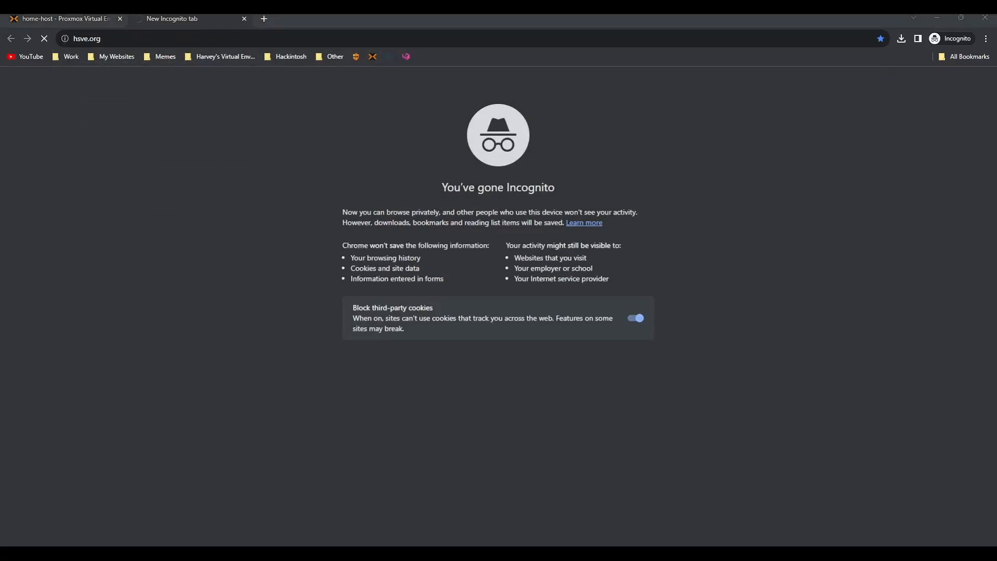
click(88, 19)
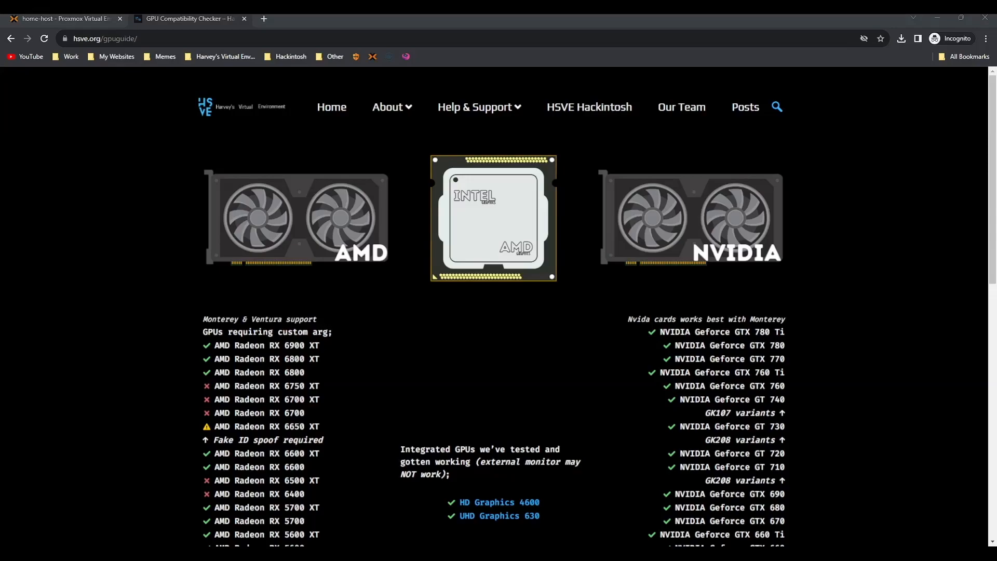
Scroll to the Native GPUs list and highlight the AMD Radeon RX 570 entry
scroll(252, 210, down, 4)
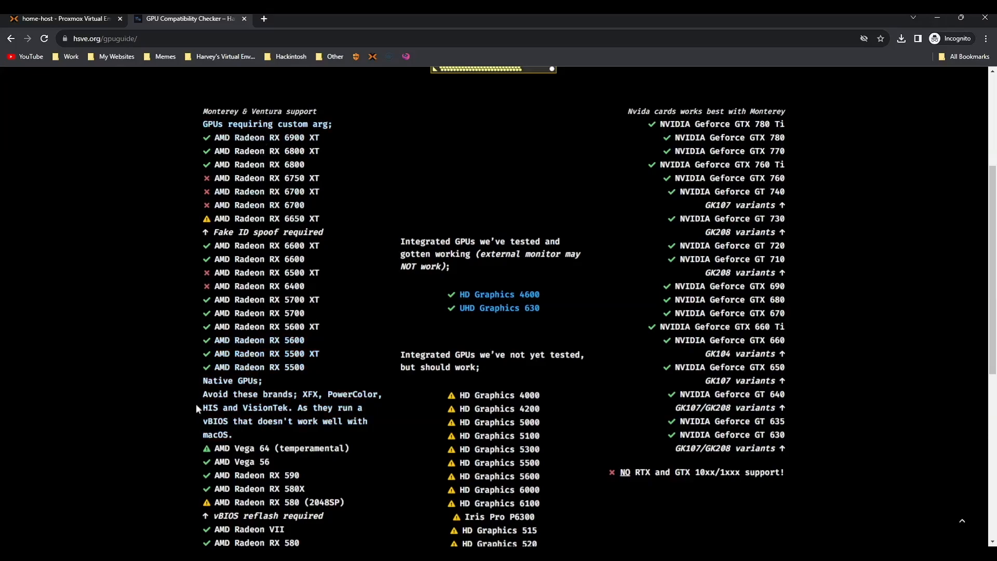
scroll(196, 406, down, 3)
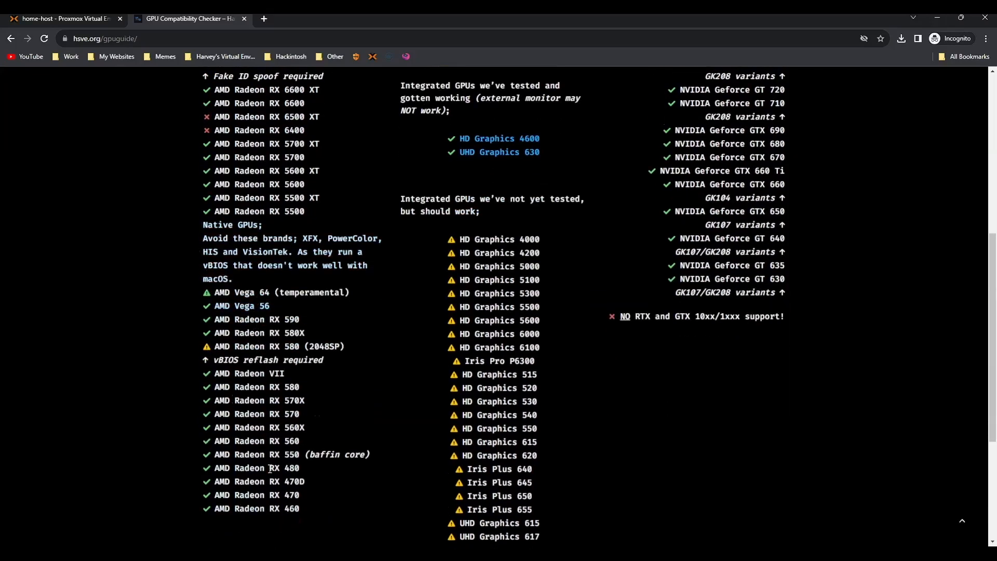
scroll(269, 469, up, 7)
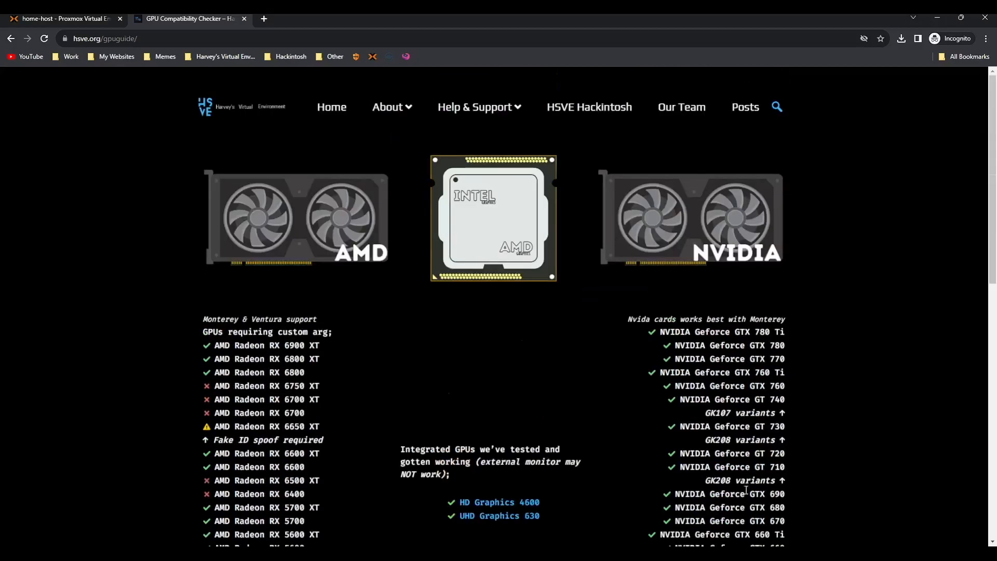
scroll(746, 490, down, 8)
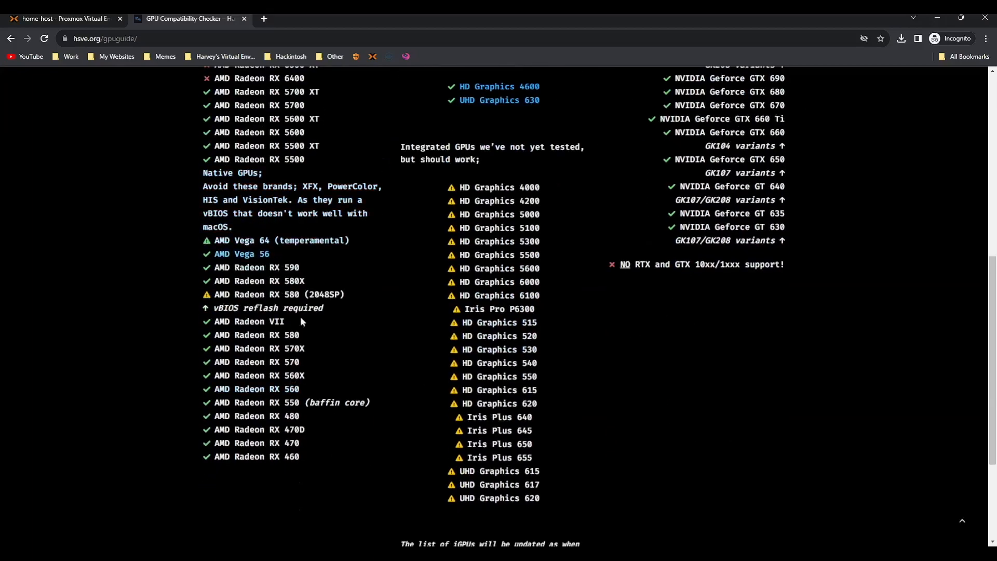
drag(301, 360, 219, 358)
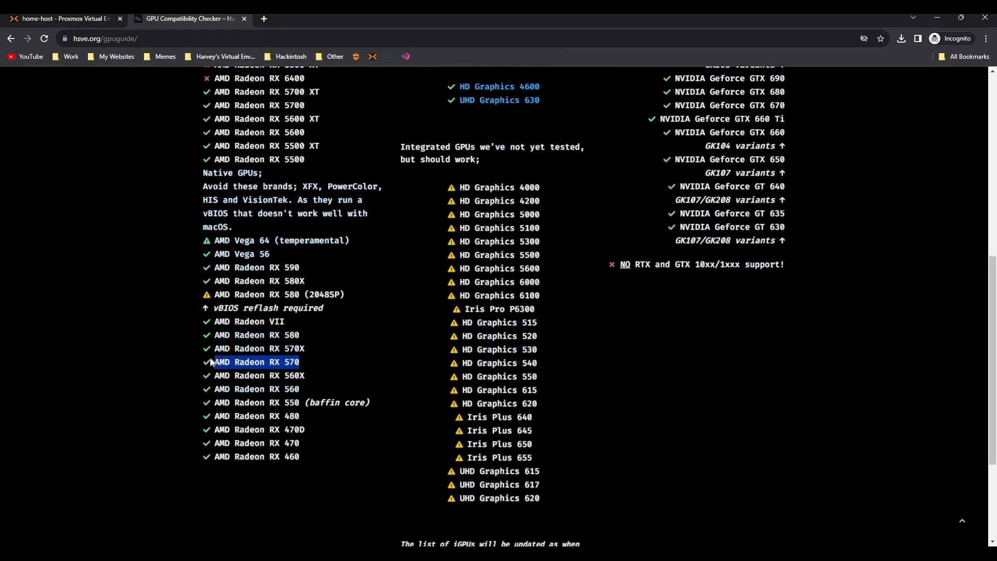
drag(340, 295, 224, 294)
drag(310, 362, 208, 359)
click(67, 18)
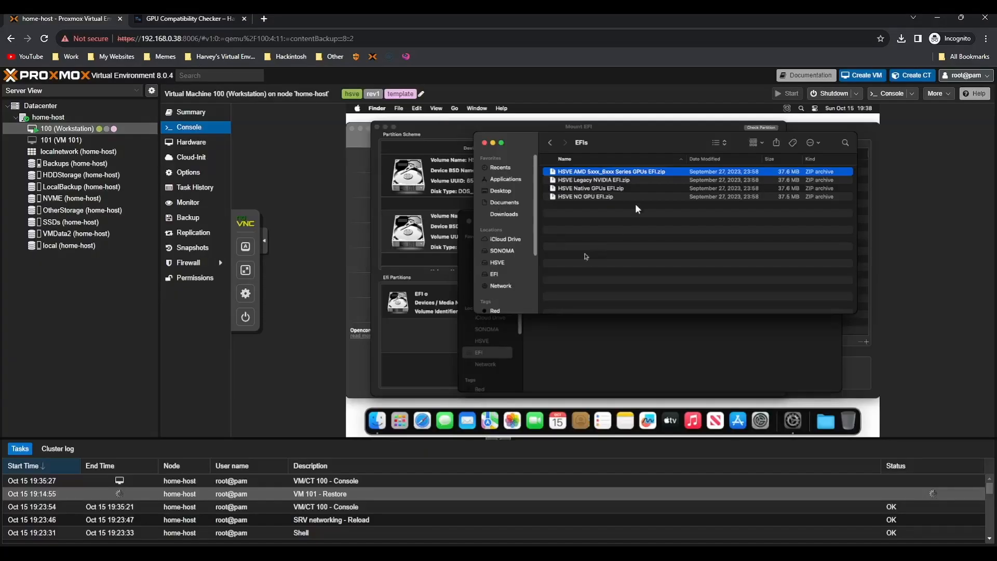
Unzip HSVE Native GPUs EFI.zip and copy its EFI folder onto the EFI partition
click(570, 188)
click(245, 270)
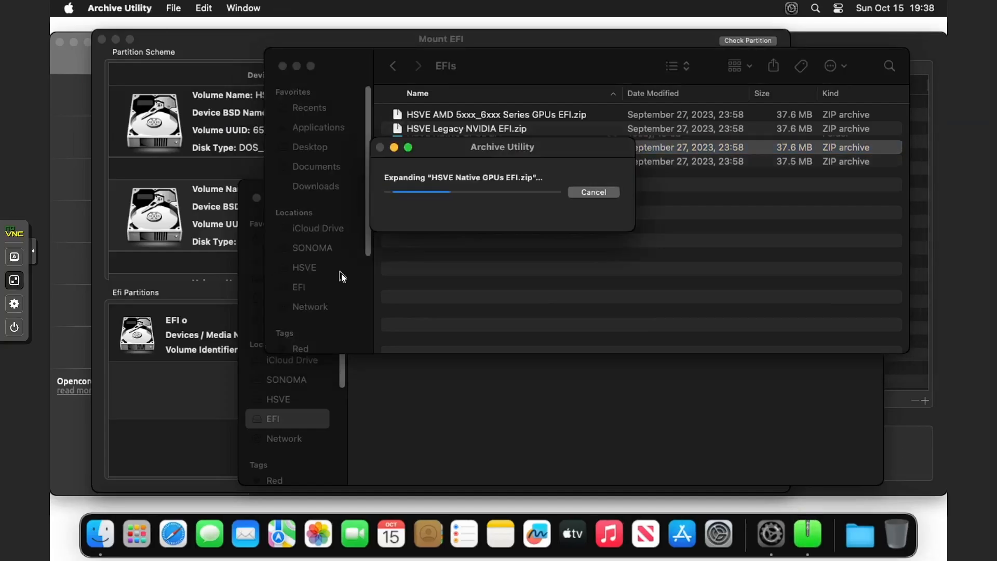
double_click(460, 143)
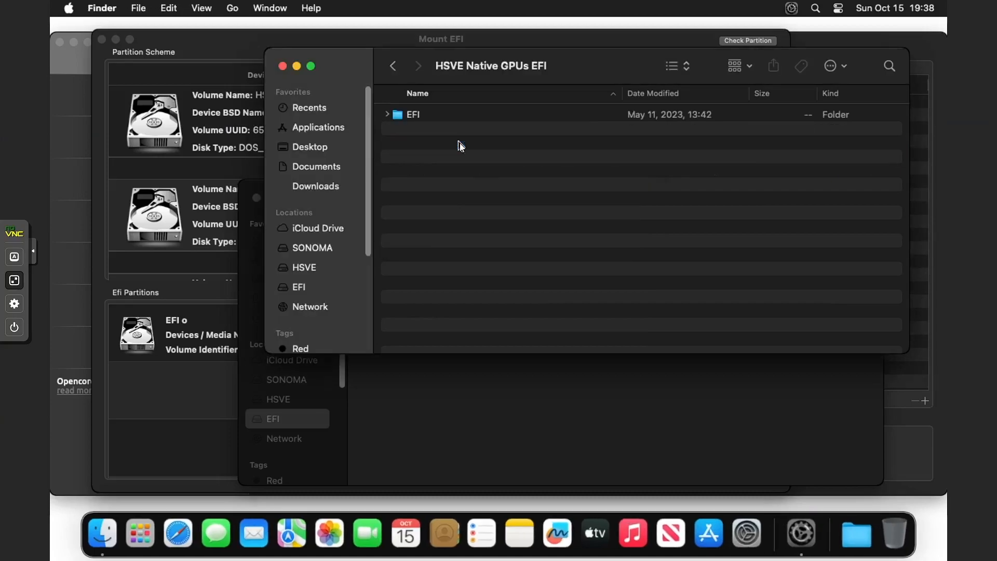
drag(440, 61, 608, 322)
double_click(588, 377)
drag(587, 376, 591, 414)
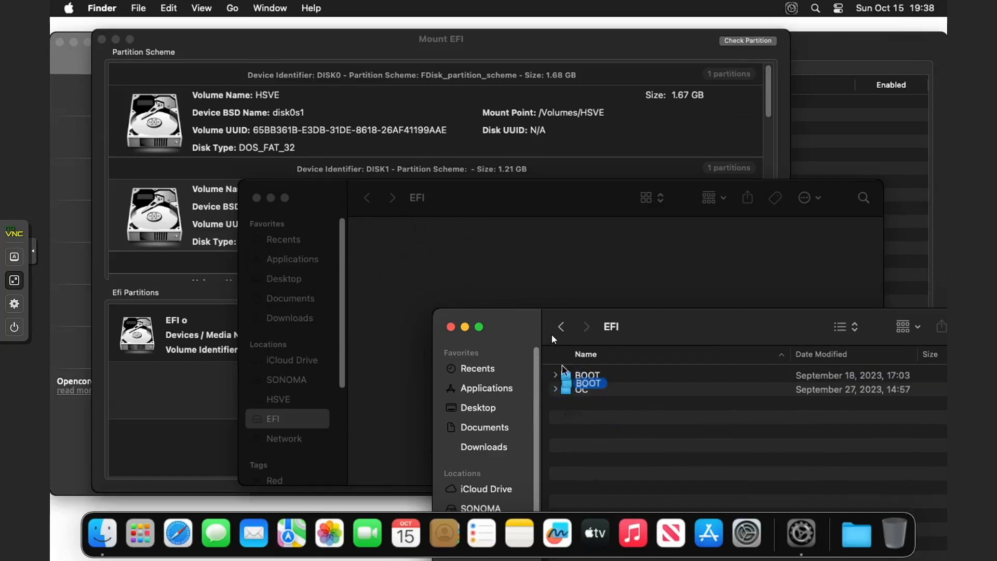
drag(552, 335, 465, 266)
key(cmd+w)
click(581, 375)
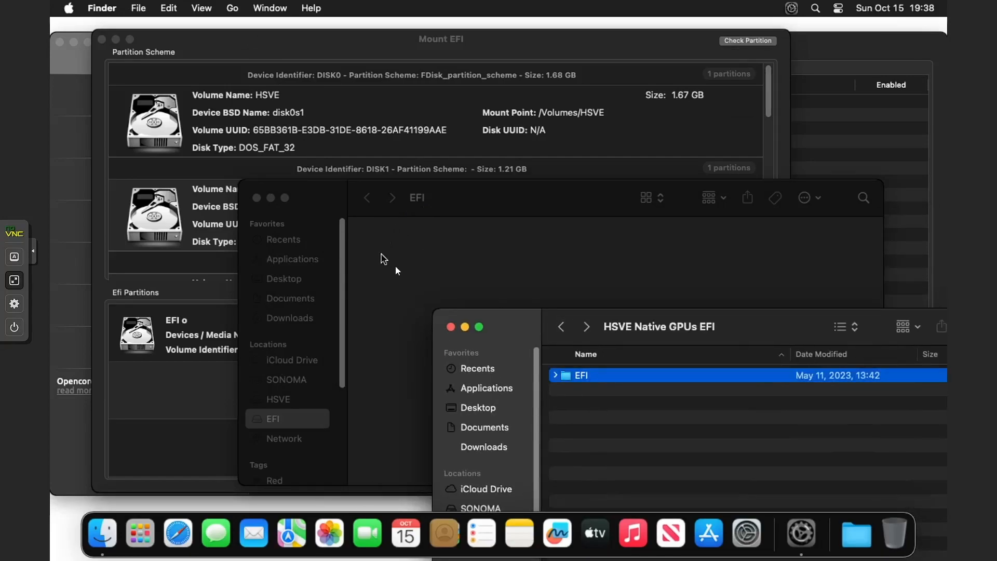
drag(597, 377, 416, 253)
Unmount the EFI partition from the Mount EFI window
click(551, 255)
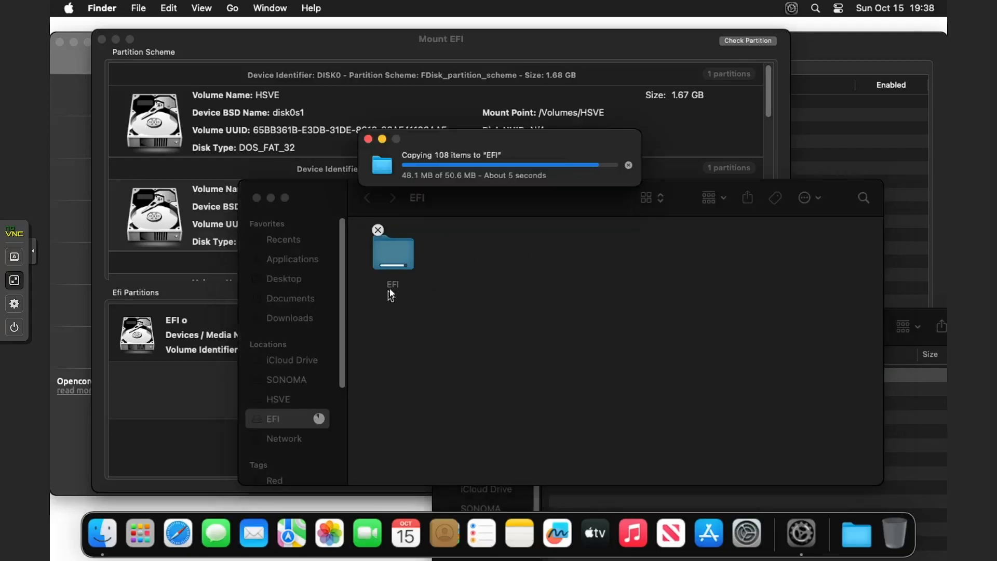
drag(511, 205, 439, 143)
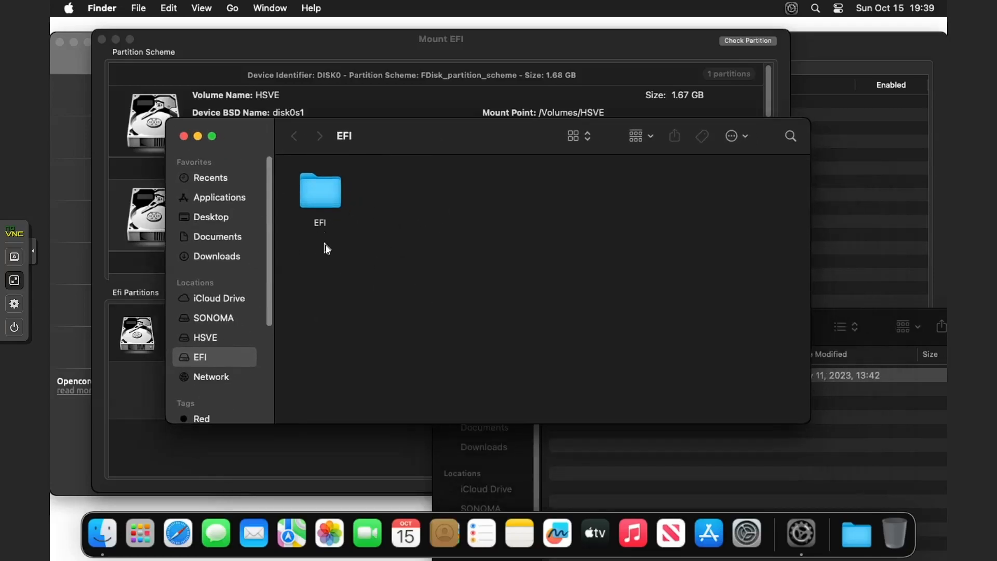
click(287, 471)
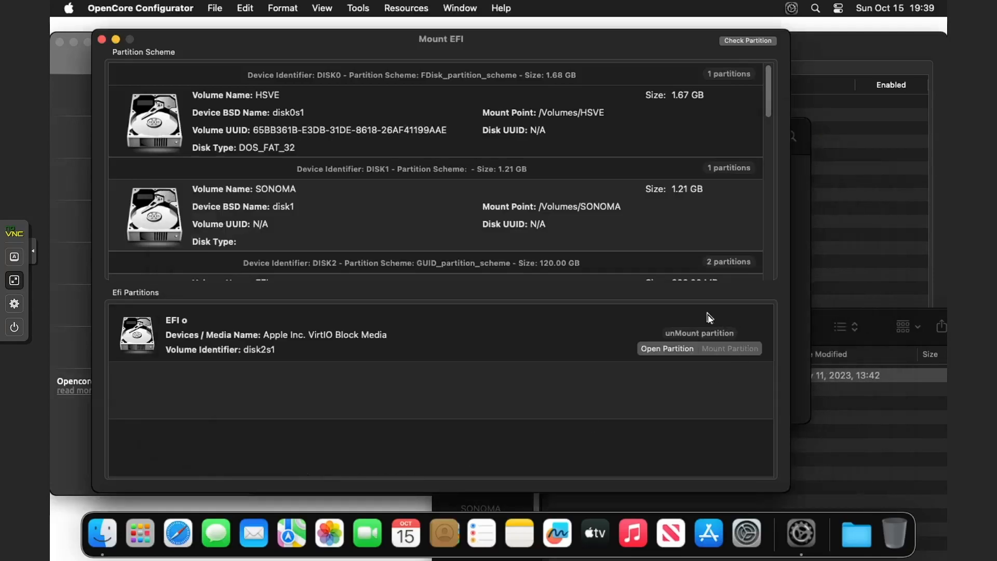
click(705, 338)
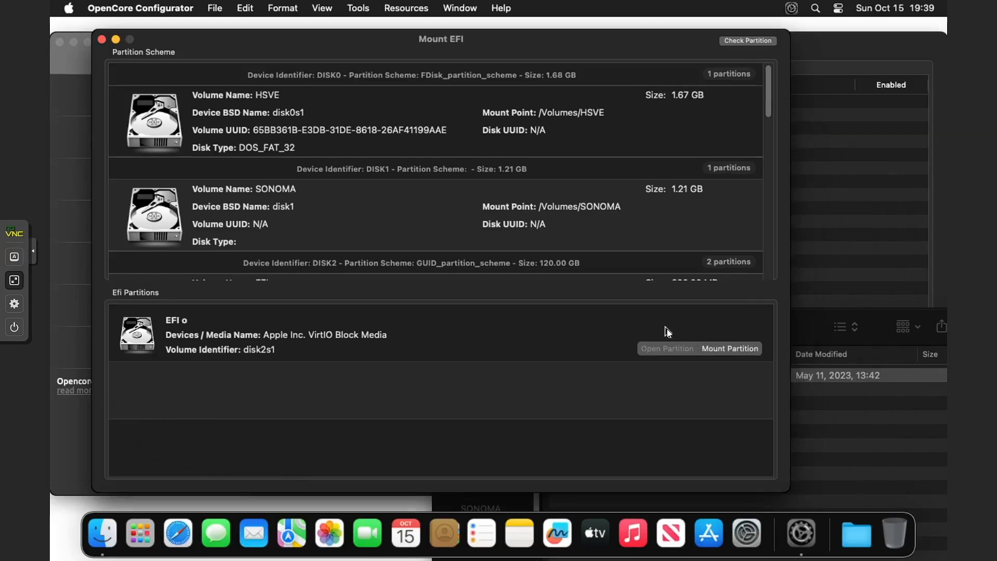
Shut down macOS without reopening windows at login, then exit the full-screen console
click(62, 7)
click(111, 167)
click(421, 184)
click(597, 209)
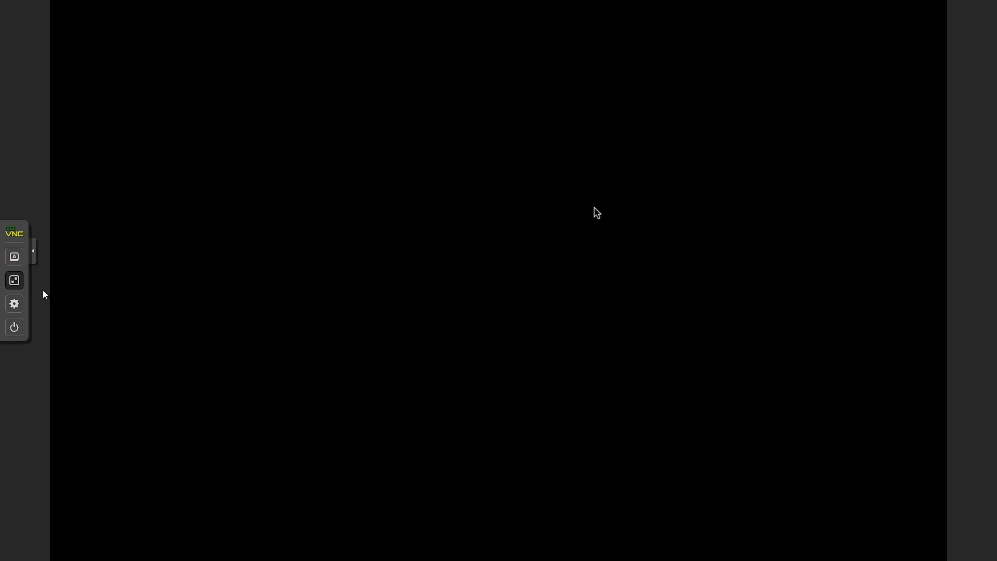
click(14, 280)
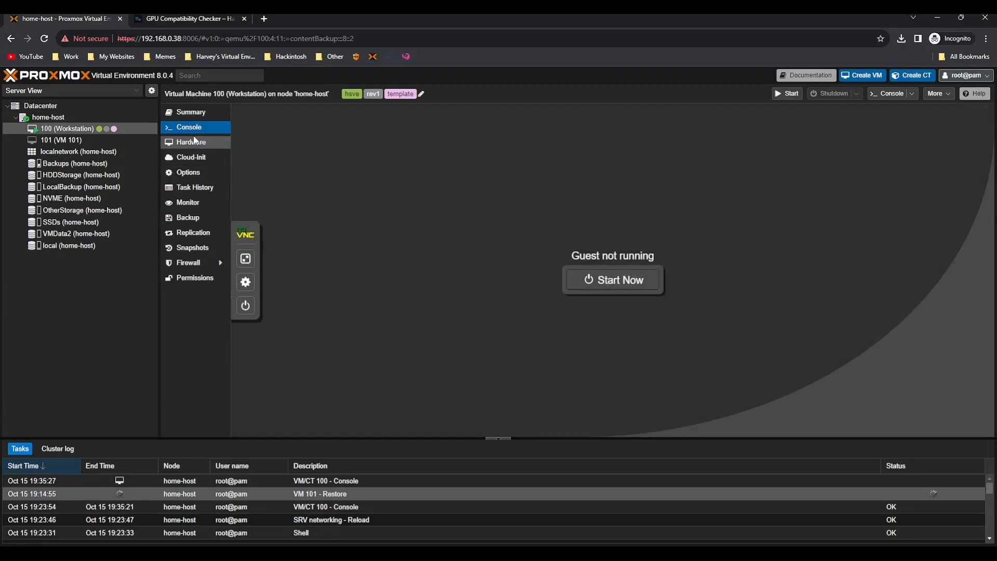
Detach the ide2 and ide0 installer hard disks from VM 100's hardware
click(205, 145)
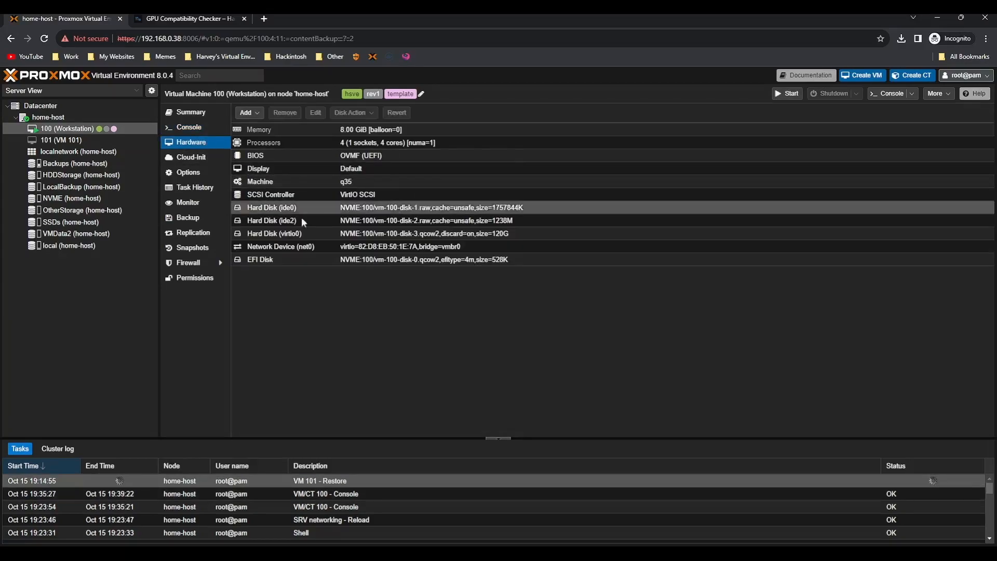
click(267, 220)
click(287, 114)
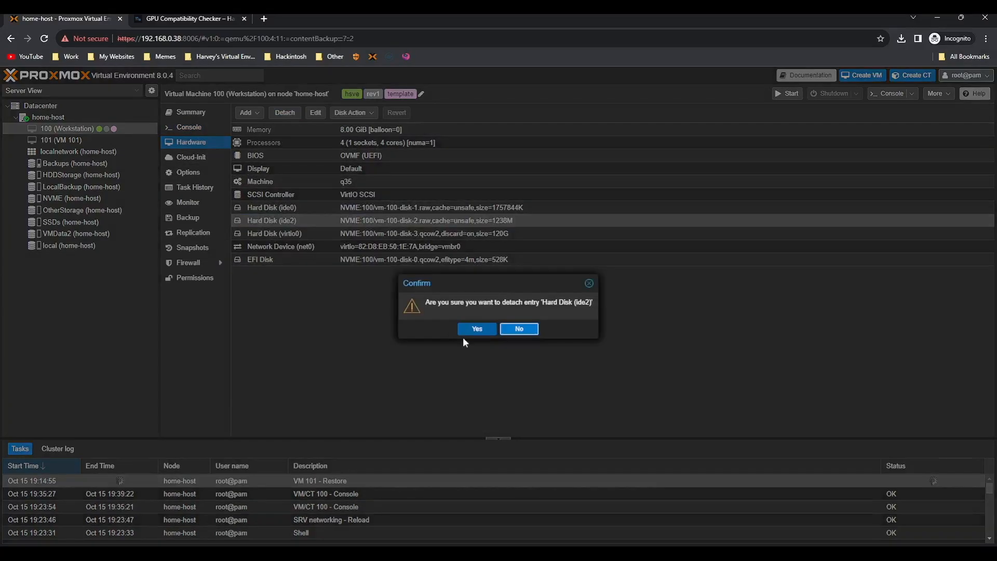
click(475, 329)
click(307, 207)
click(284, 113)
click(475, 329)
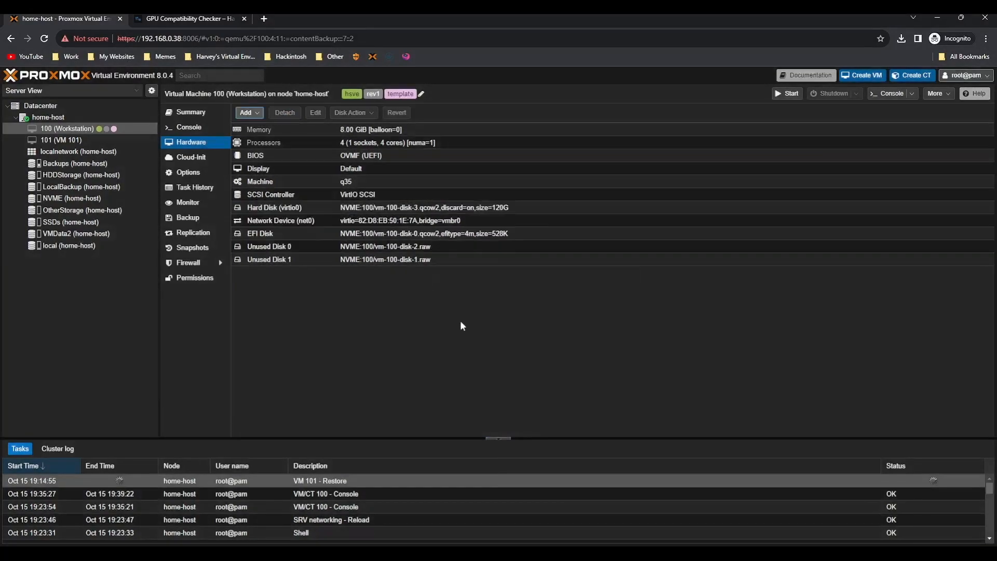
Remove and permanently erase Unused Disk 1 and Unused Disk 0
click(384, 259)
click(284, 112)
click(472, 330)
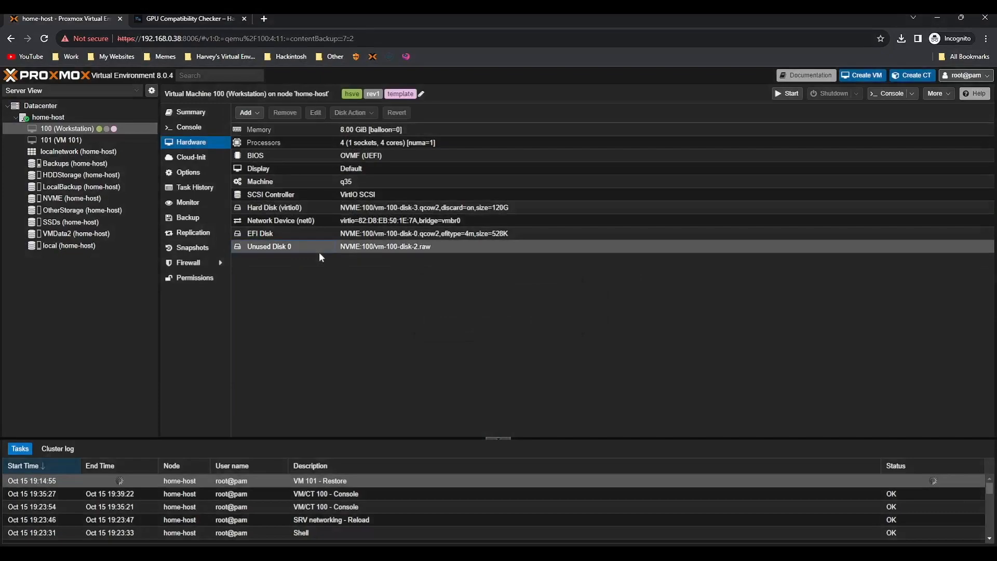
click(298, 245)
click(285, 113)
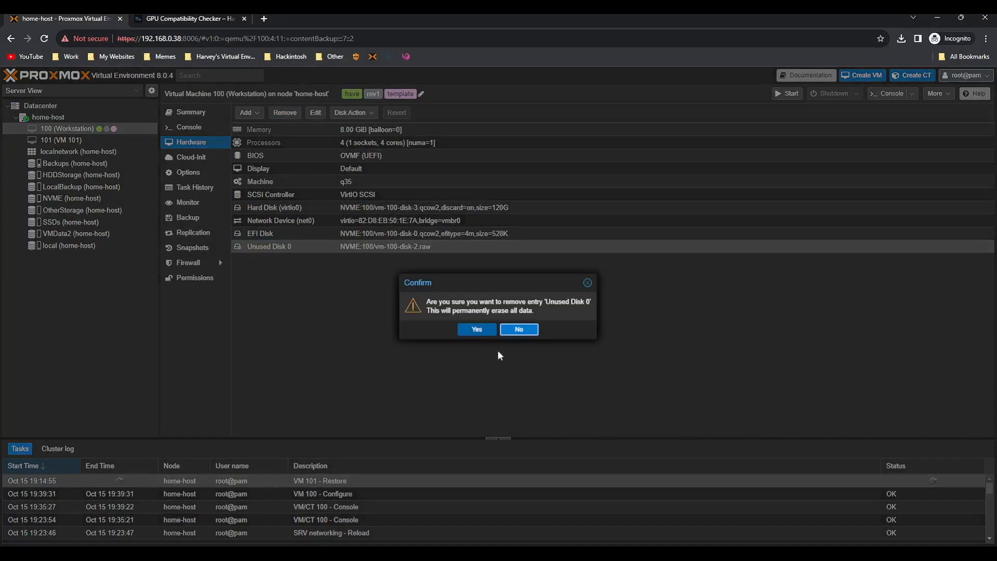
click(473, 329)
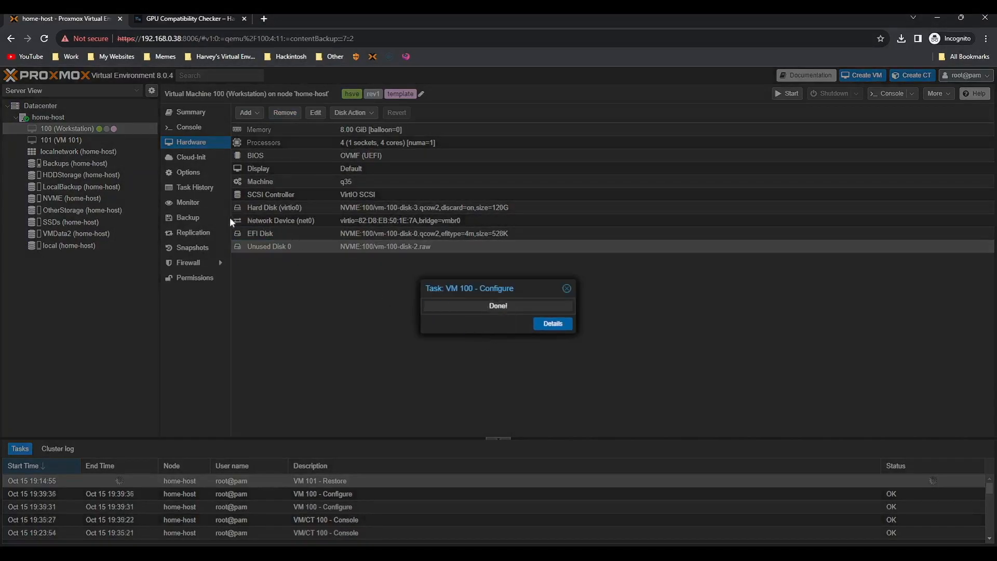
Take a snapshot named cleaninstall, then start VM 100 from its console
click(210, 247)
click(260, 113)
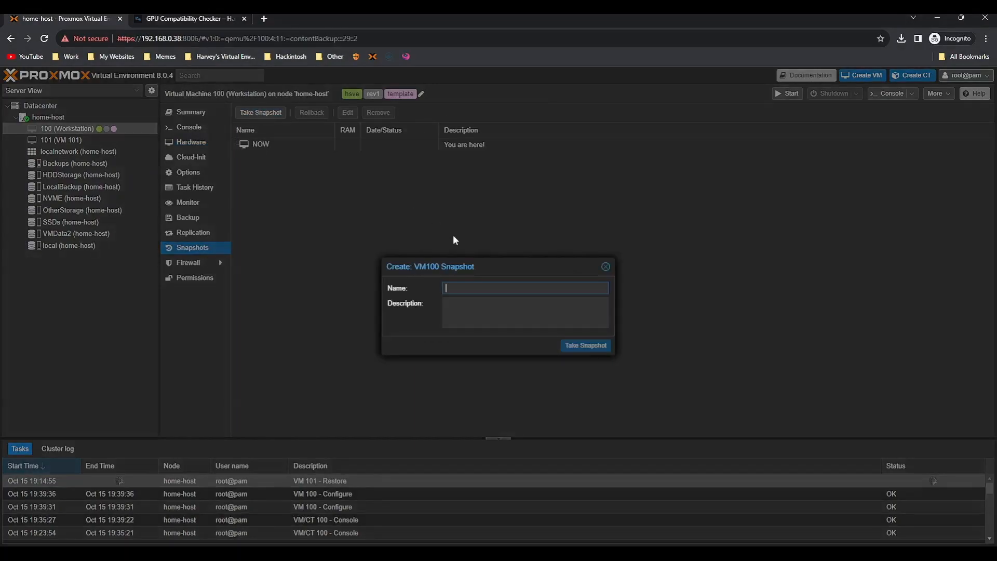
text(cleaninstall)
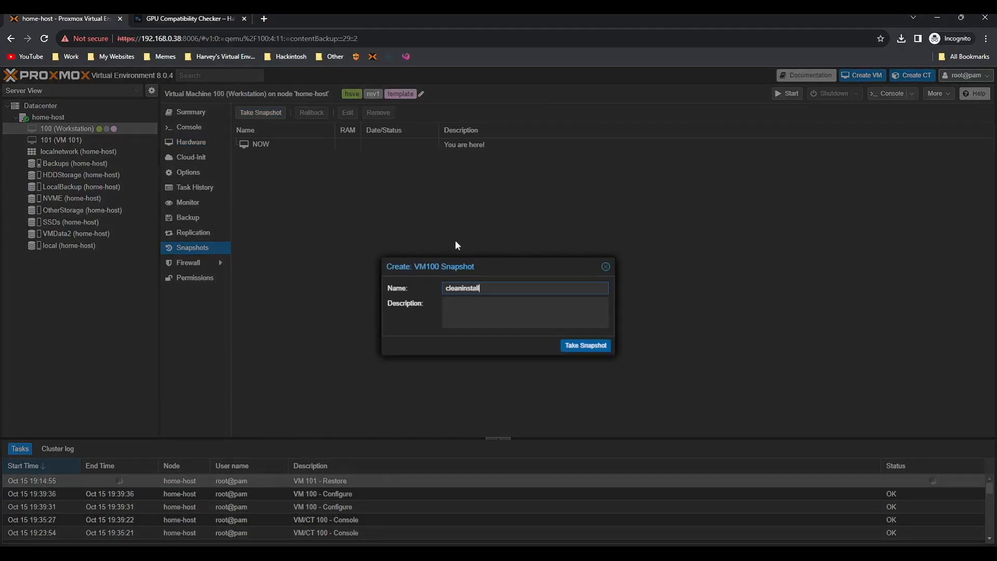
key(Return)
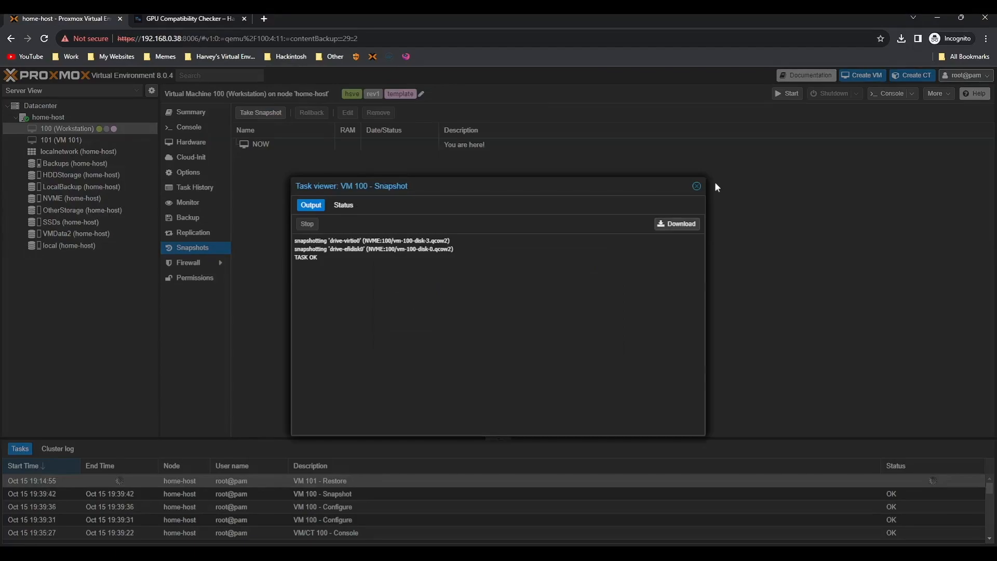
click(698, 186)
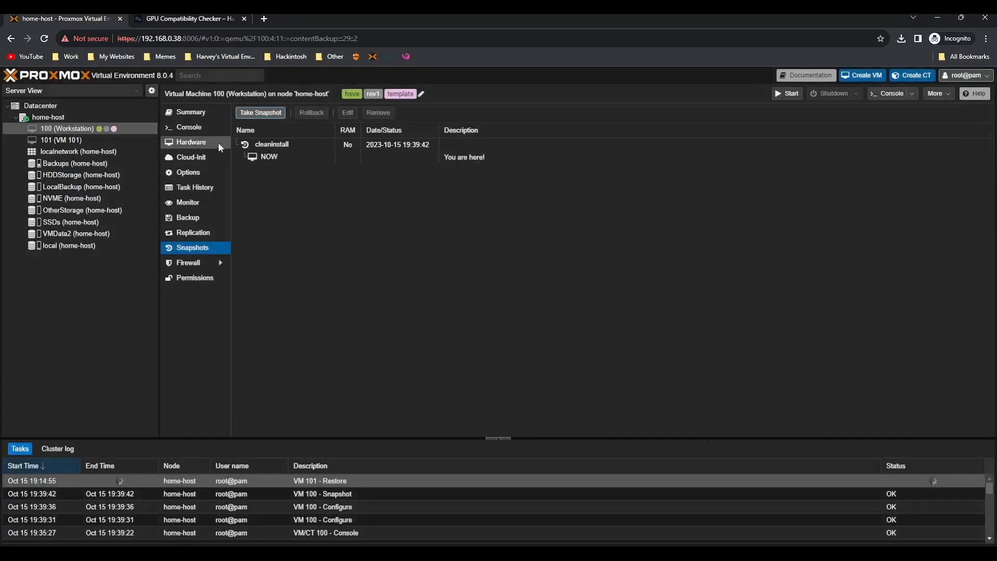
click(206, 130)
click(653, 281)
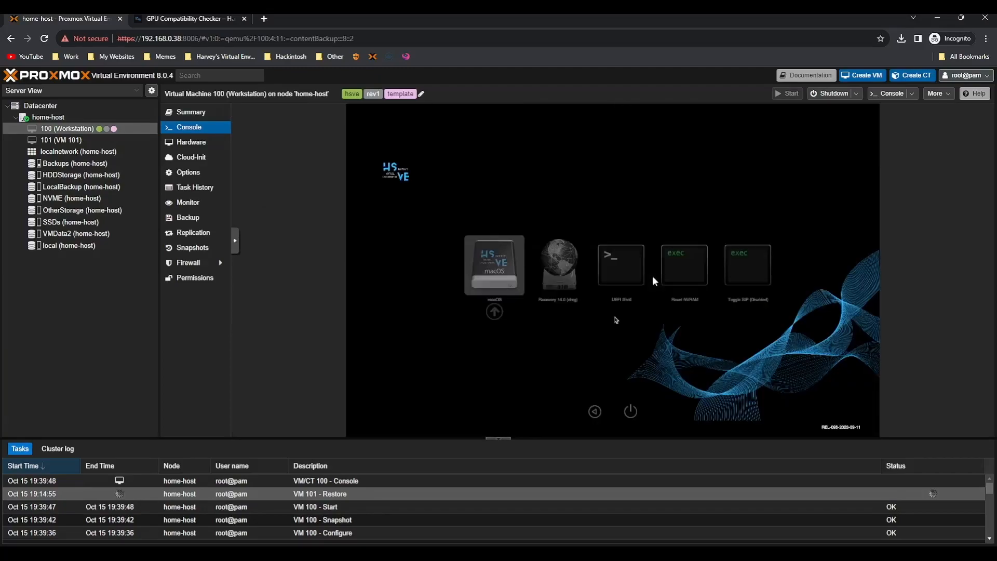
Boot the macOS entry from the OpenCore picker and log in with the account password
key(Return)
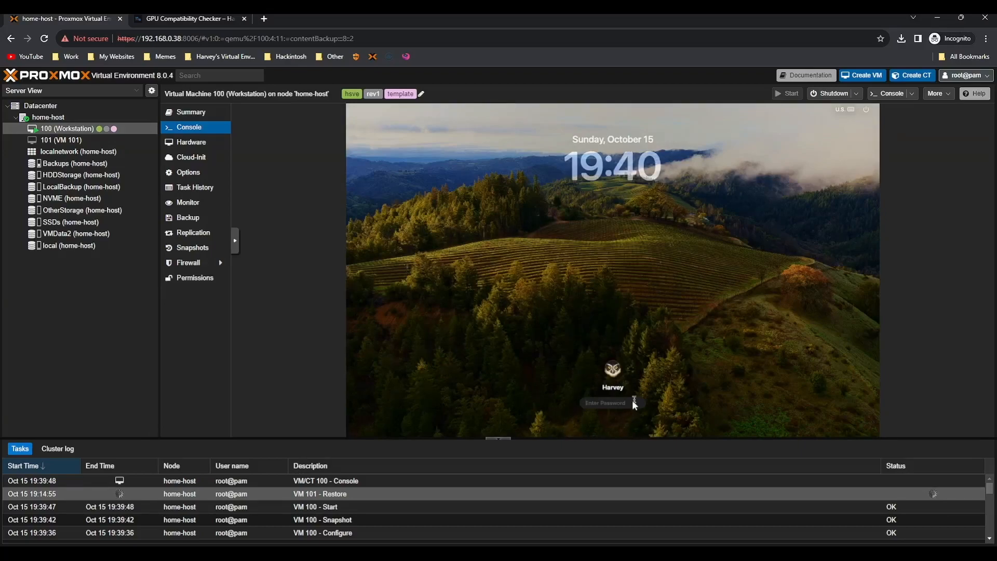
text(****)
key(Return)
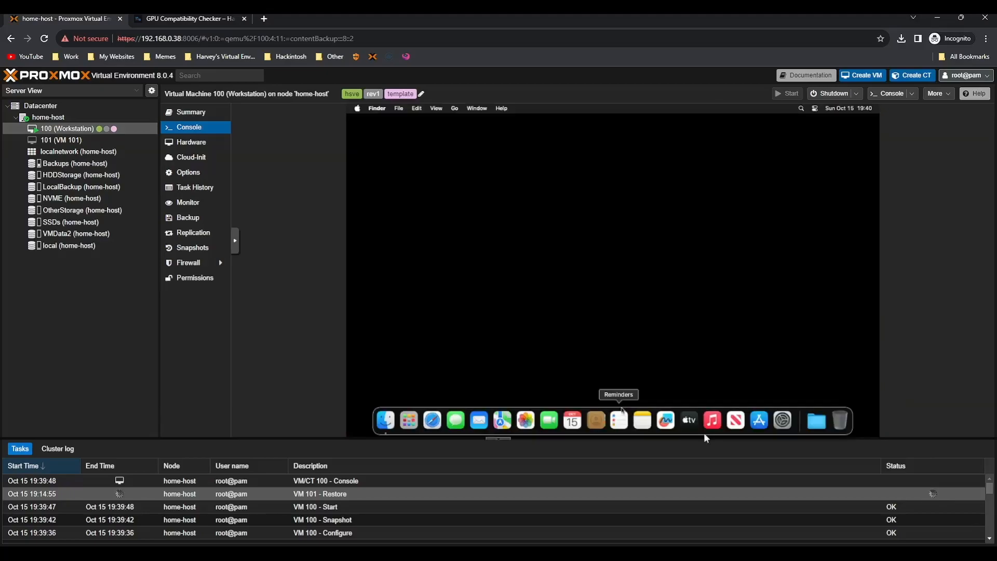
Open System Settings > General > Sharing to review Screen Sharing
click(783, 419)
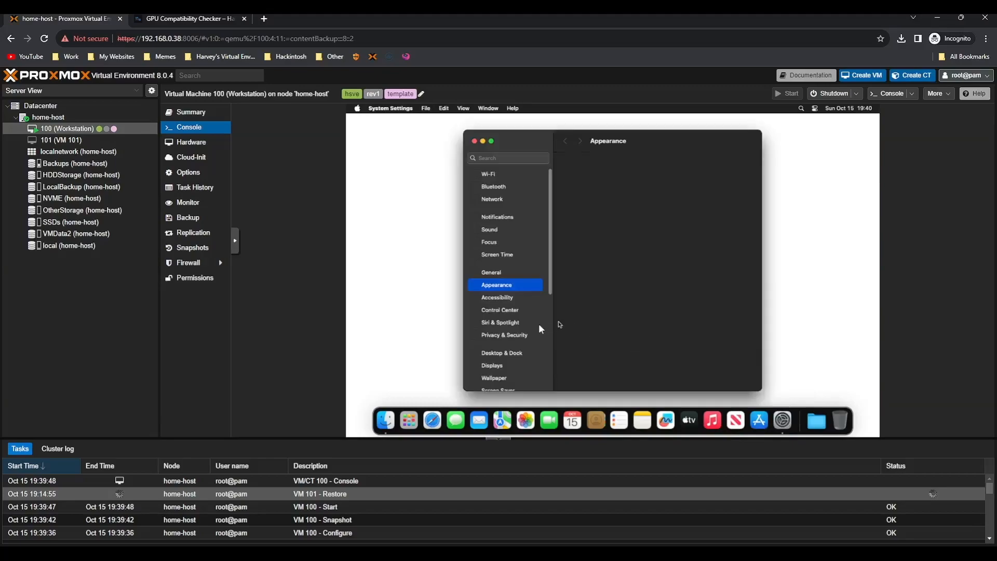
click(503, 272)
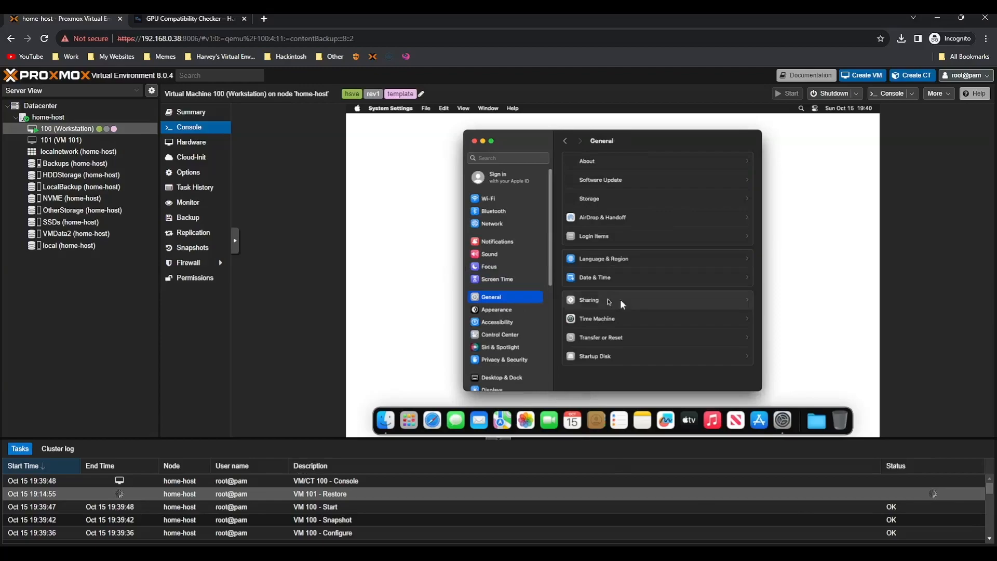
click(662, 300)
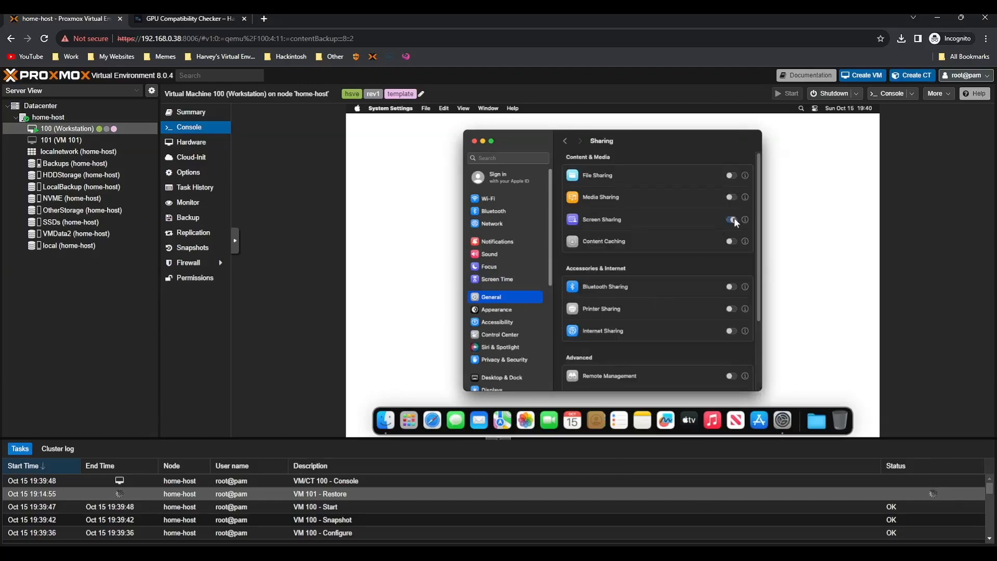
Shut down macOS from the Apple menu
click(357, 109)
click(387, 201)
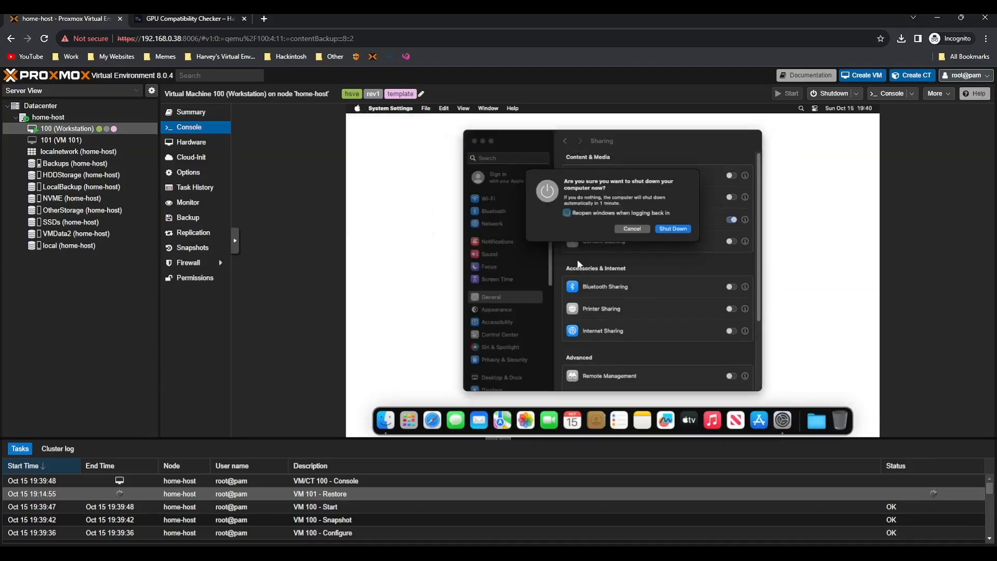
click(672, 229)
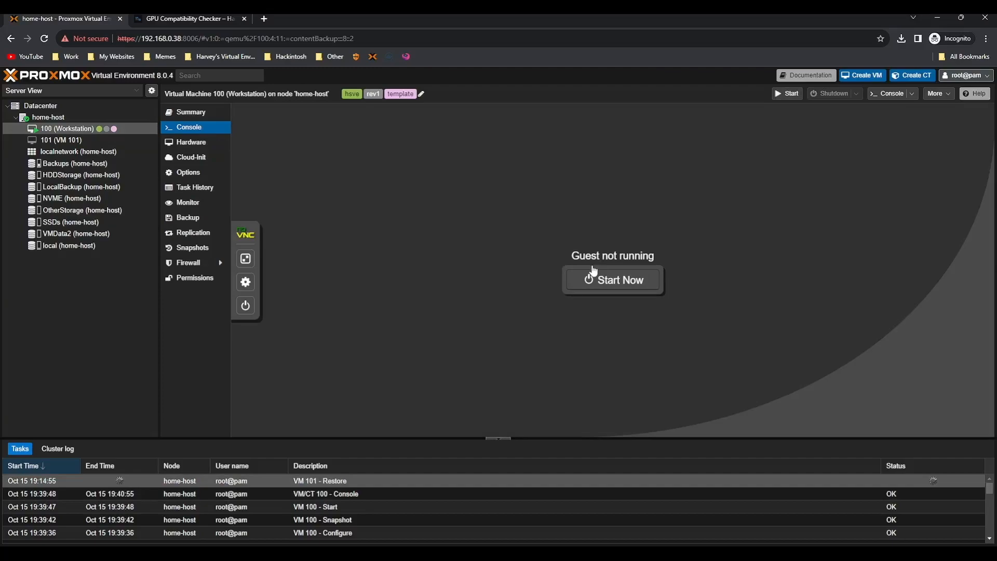
Add a raw PCI device to VM 100, choosing the Ellesmere Radeon GPU at 0000:0a:00.0
click(206, 148)
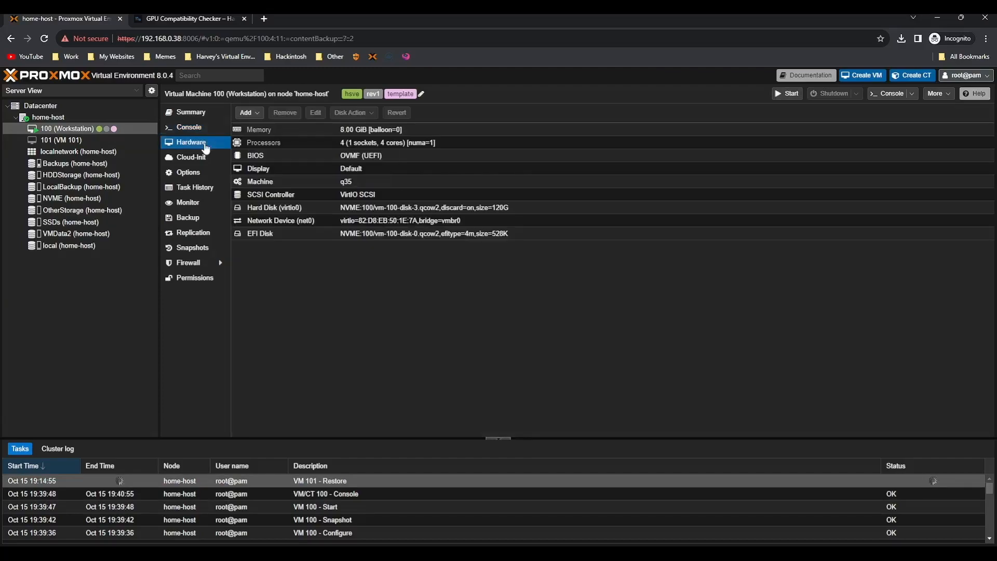
click(204, 131)
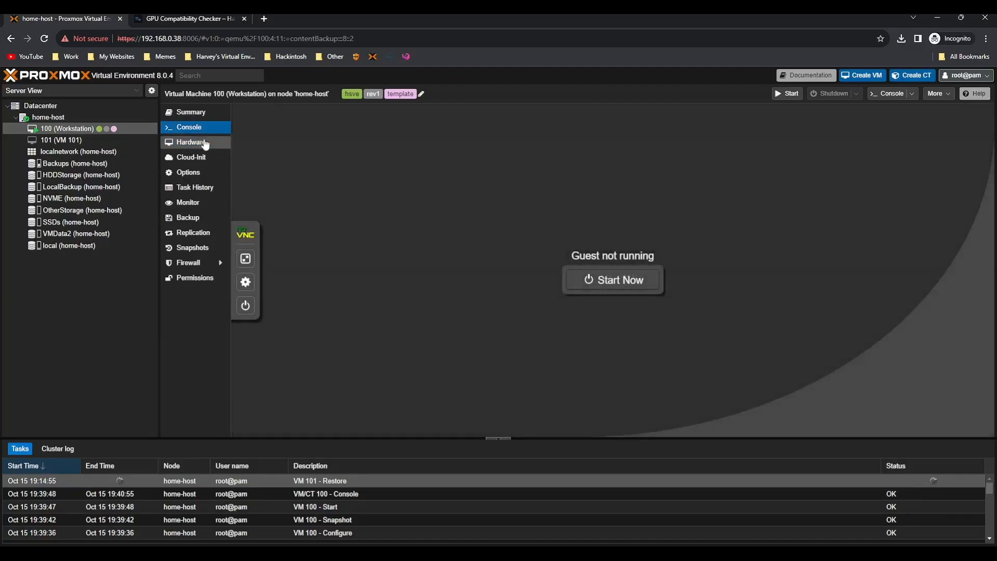
click(205, 145)
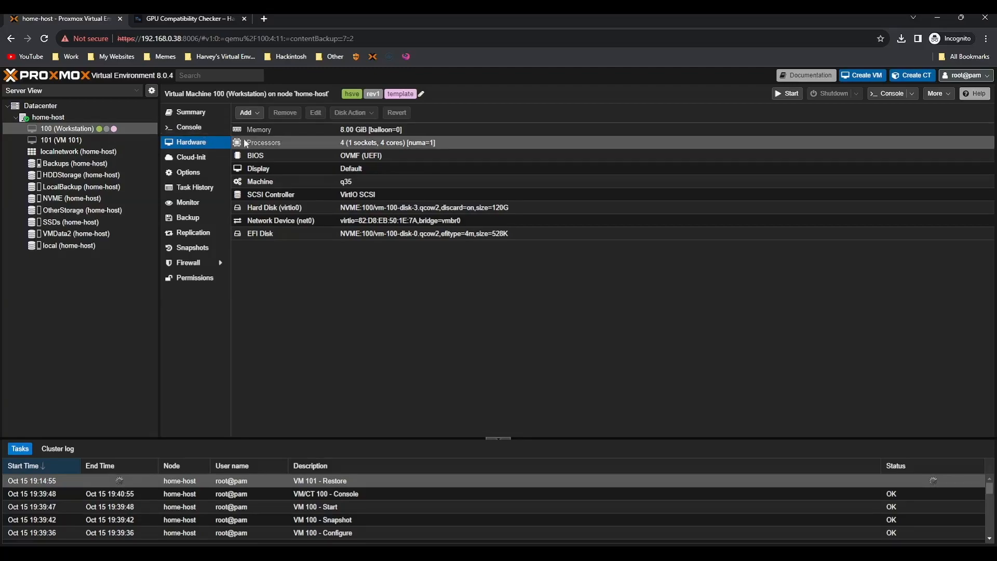
click(246, 113)
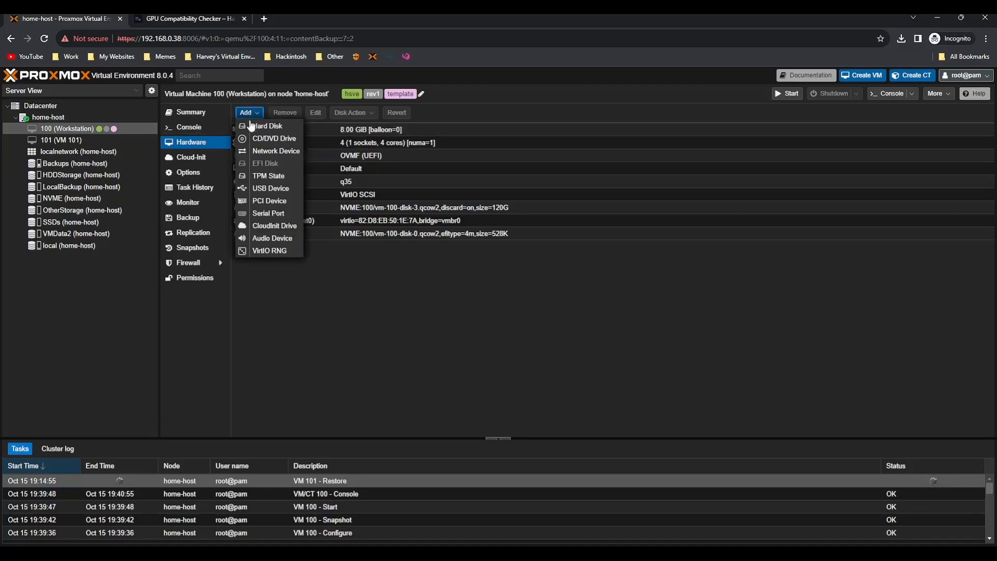
click(283, 203)
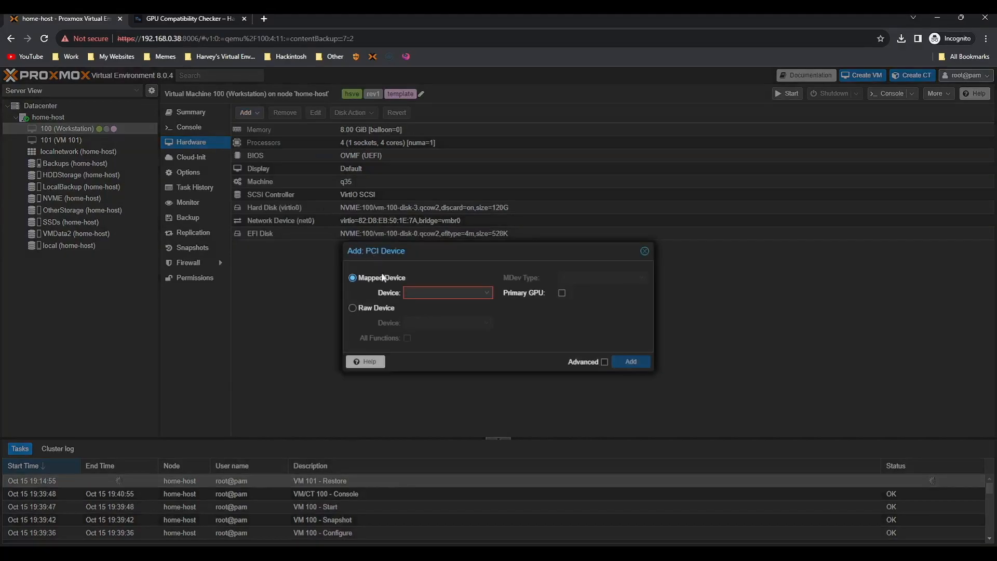
click(366, 307)
click(488, 323)
scroll(535, 377, down, 3)
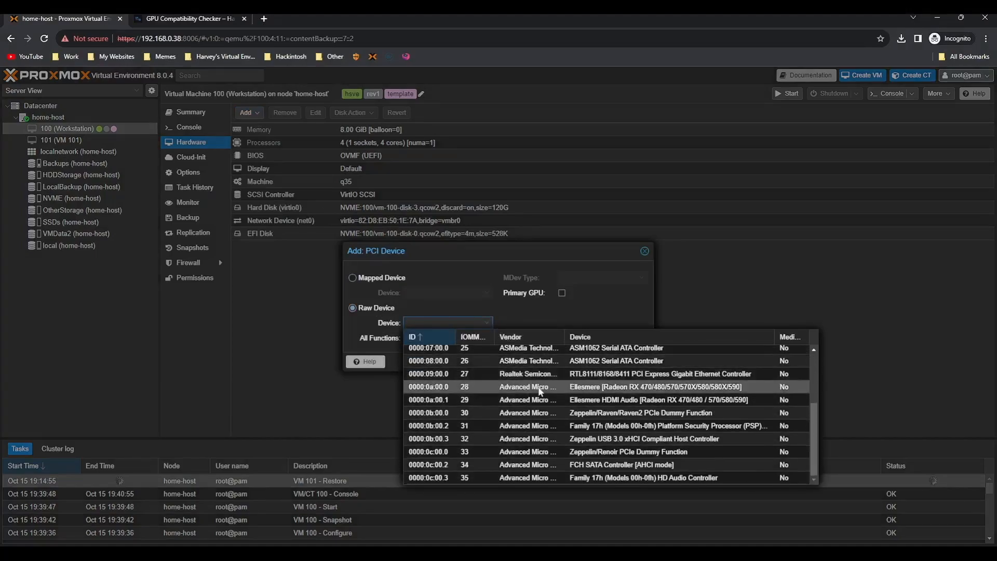
click(603, 388)
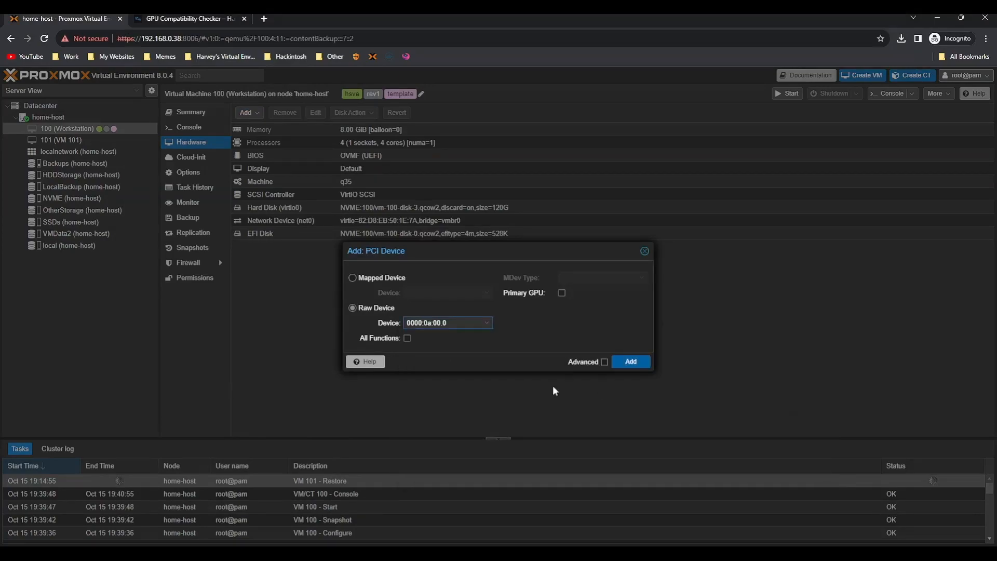
Enable All Functions, Primary GPU and PCI-Express for the GPU and add it
click(574, 363)
click(407, 339)
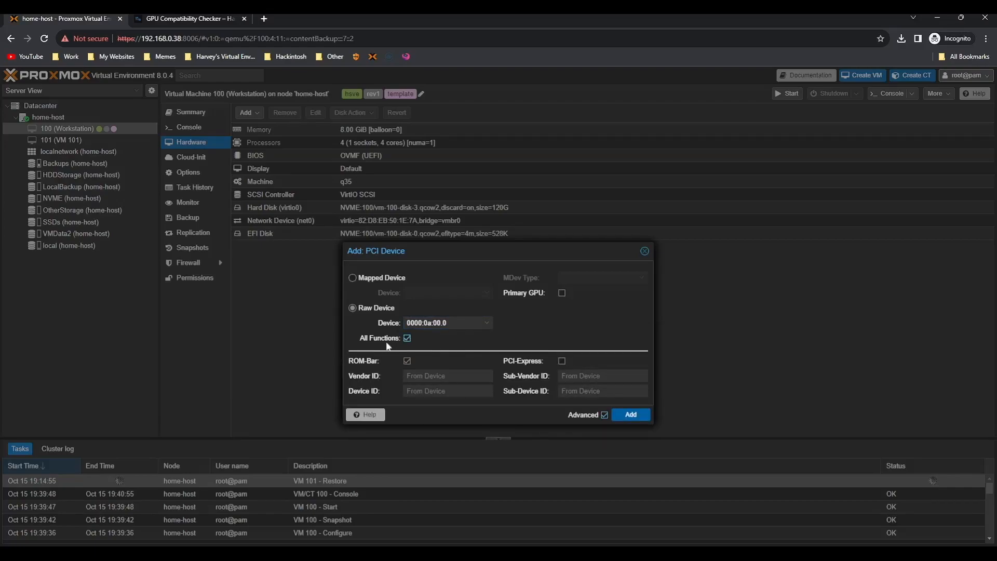
click(525, 360)
click(535, 292)
click(540, 365)
click(632, 414)
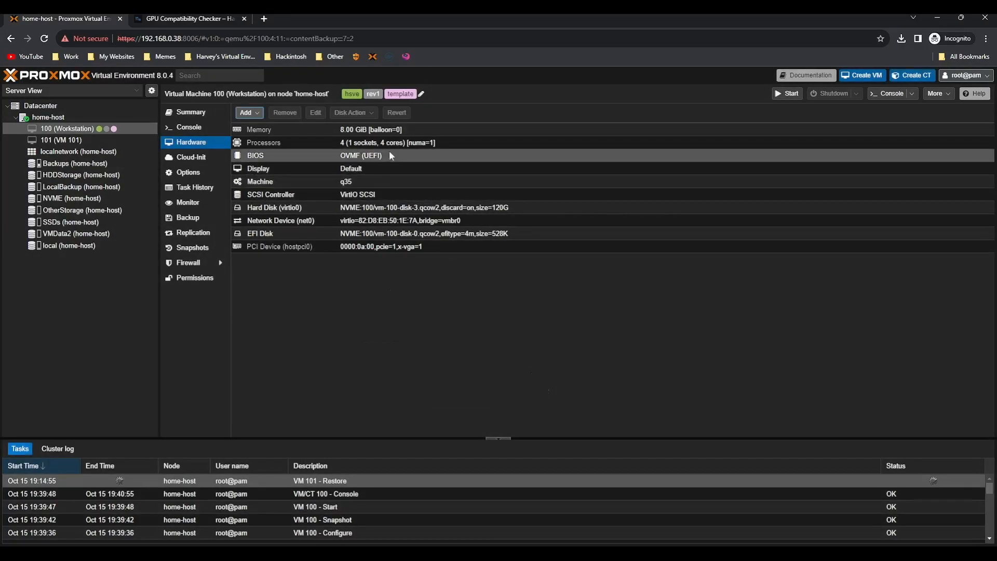
Set VM 100's display graphic card to none
double_click(378, 170)
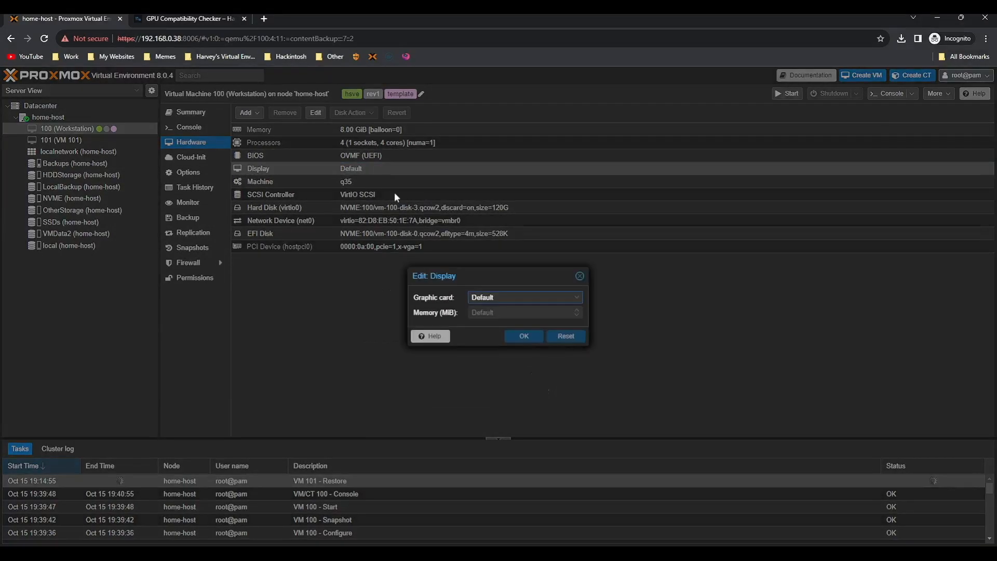
click(491, 294)
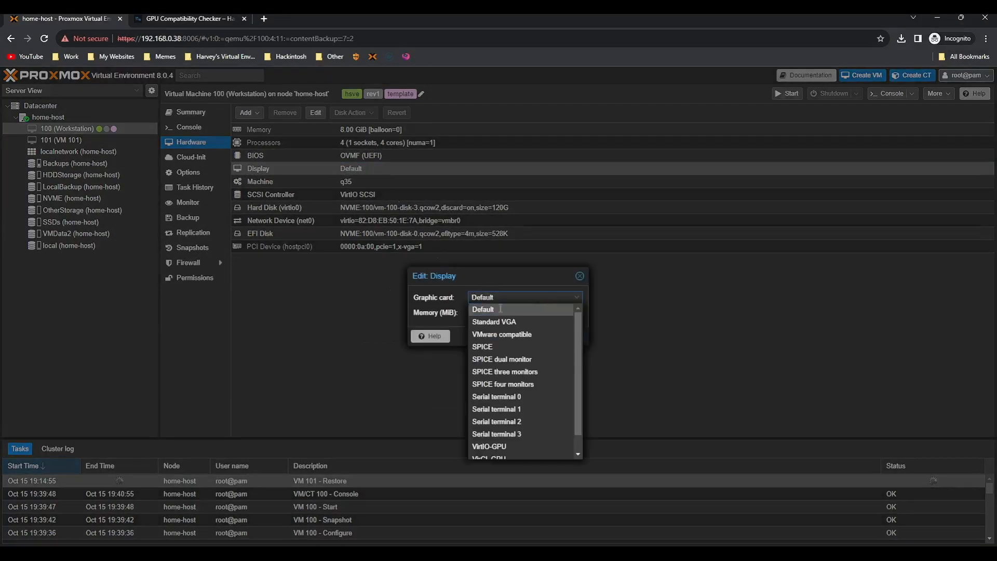
click(580, 276)
double_click(341, 173)
click(509, 302)
scroll(498, 457, down, 1)
click(526, 453)
click(535, 340)
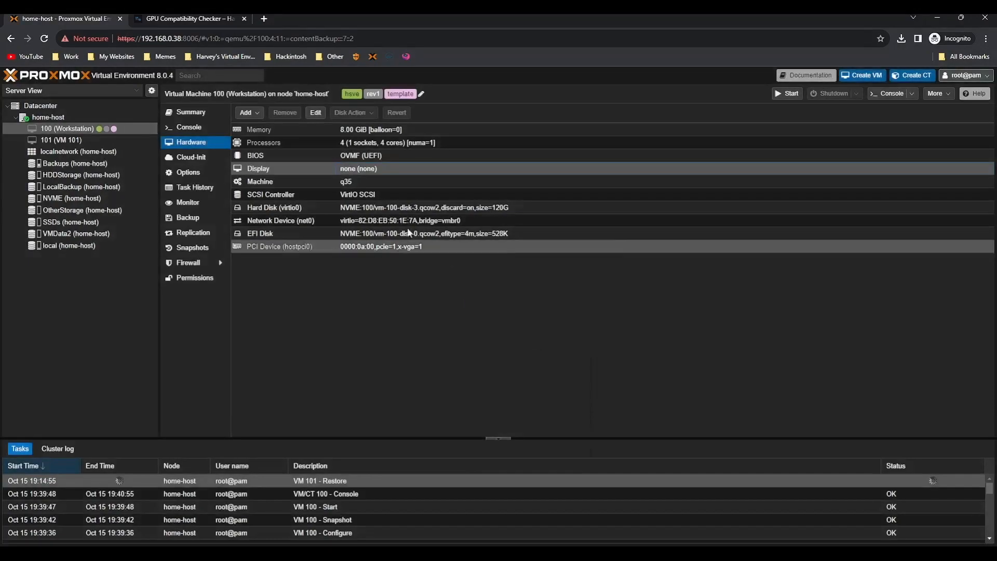
Pass through the Broadcom BCM4360 Wi-Fi card at 0000:06:00.0 with all functions
click(247, 113)
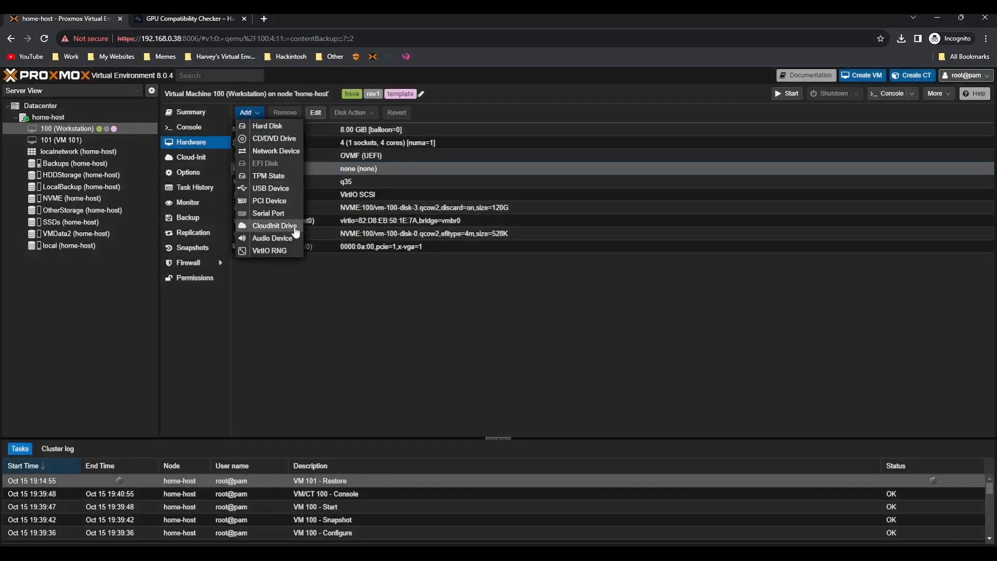
click(270, 202)
click(366, 282)
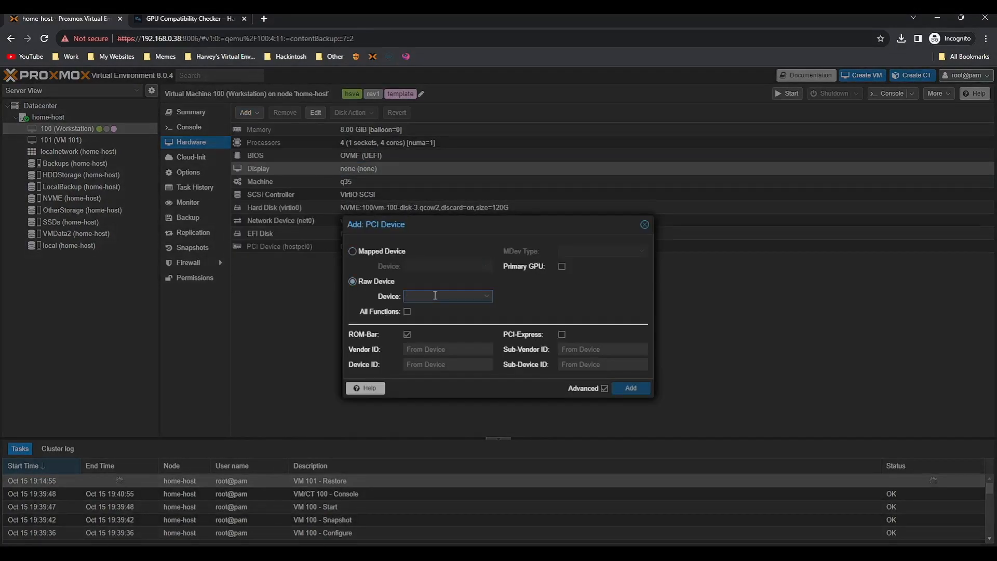
click(435, 295)
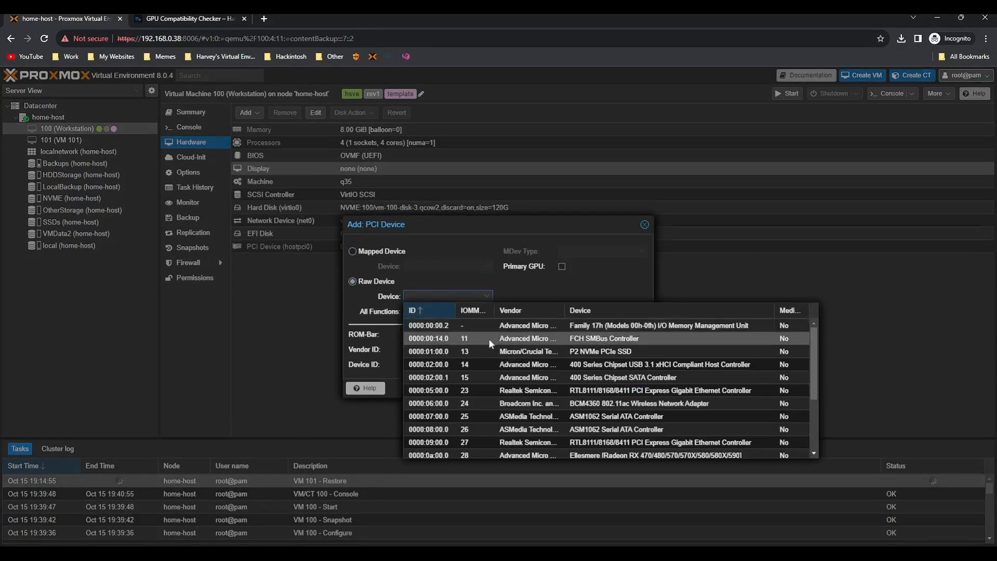
click(519, 403)
click(384, 310)
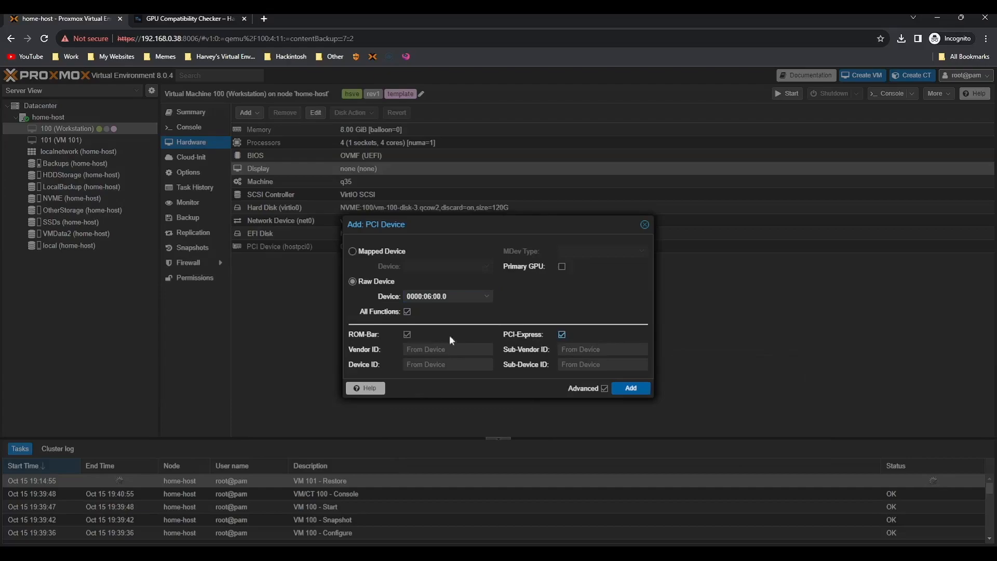
click(629, 390)
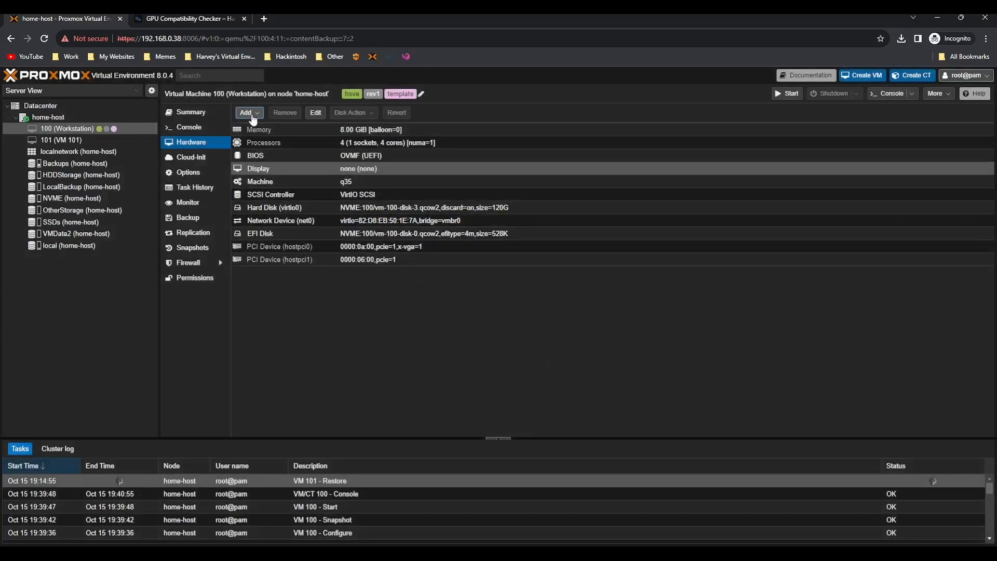
Add USB port 1-8.3, the Bluetooth USB Host Controller, as a passthrough device
click(249, 113)
click(261, 193)
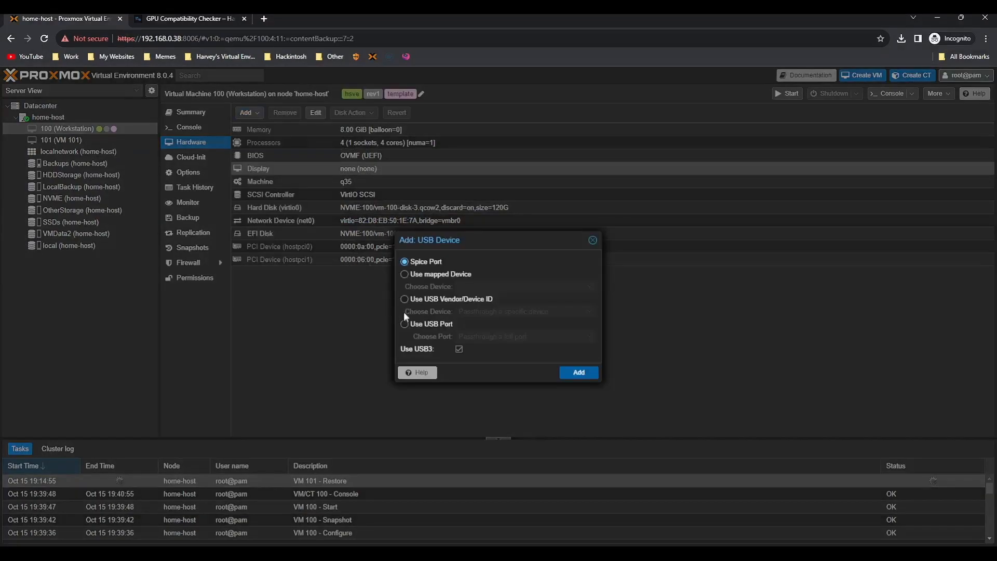
click(419, 322)
click(496, 336)
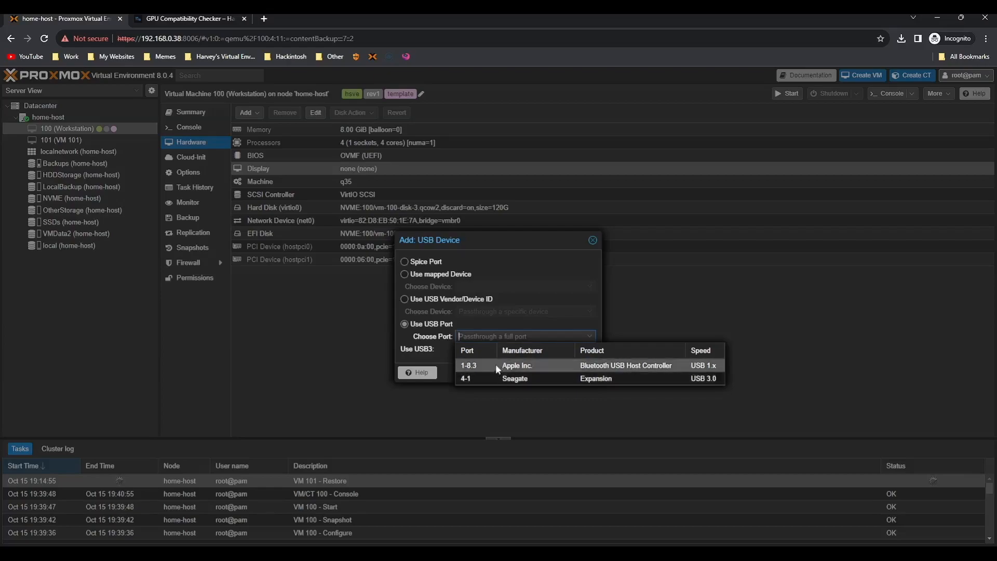
click(496, 363)
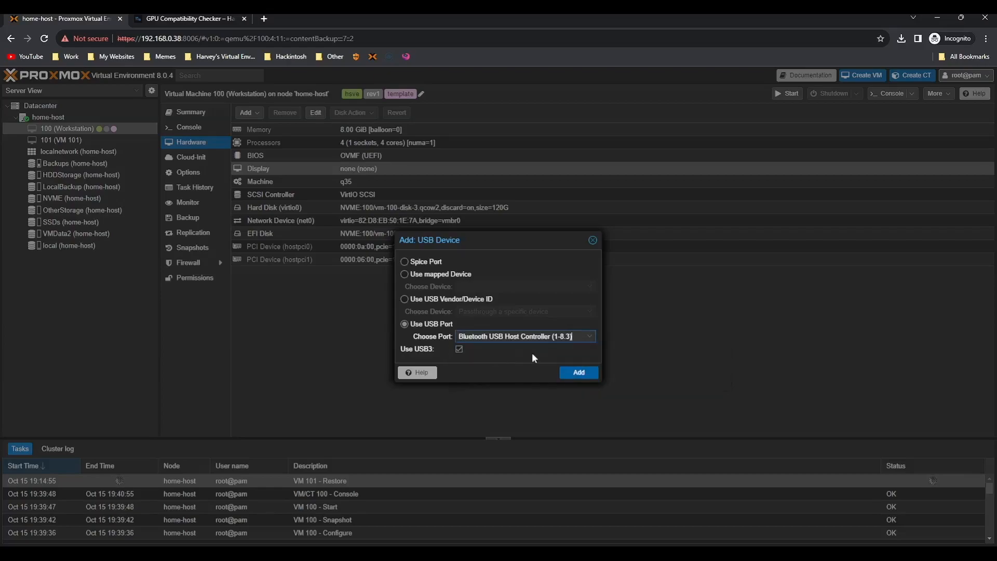
click(579, 373)
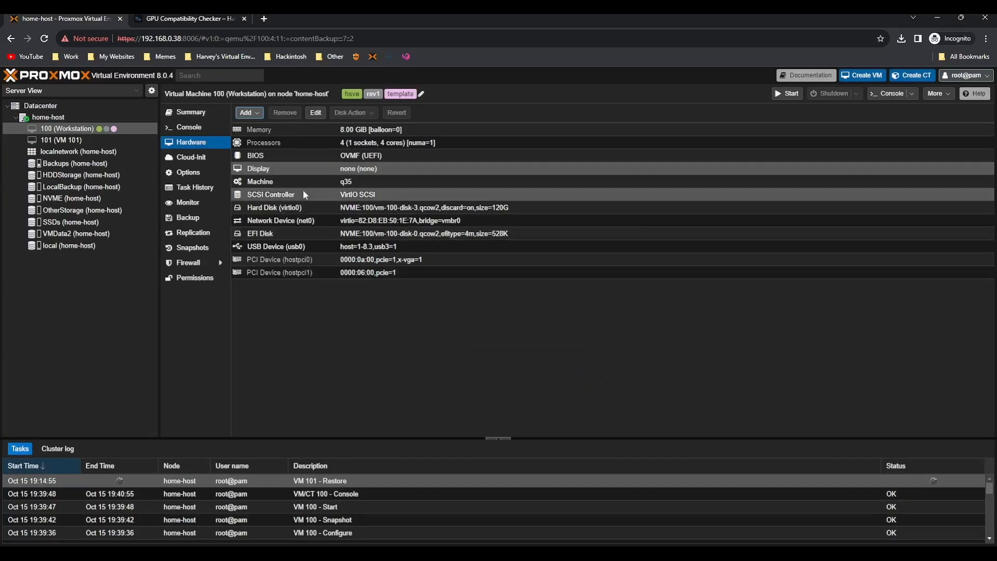
Open VM 100's Summary page and start the VM from the toolbar
click(205, 112)
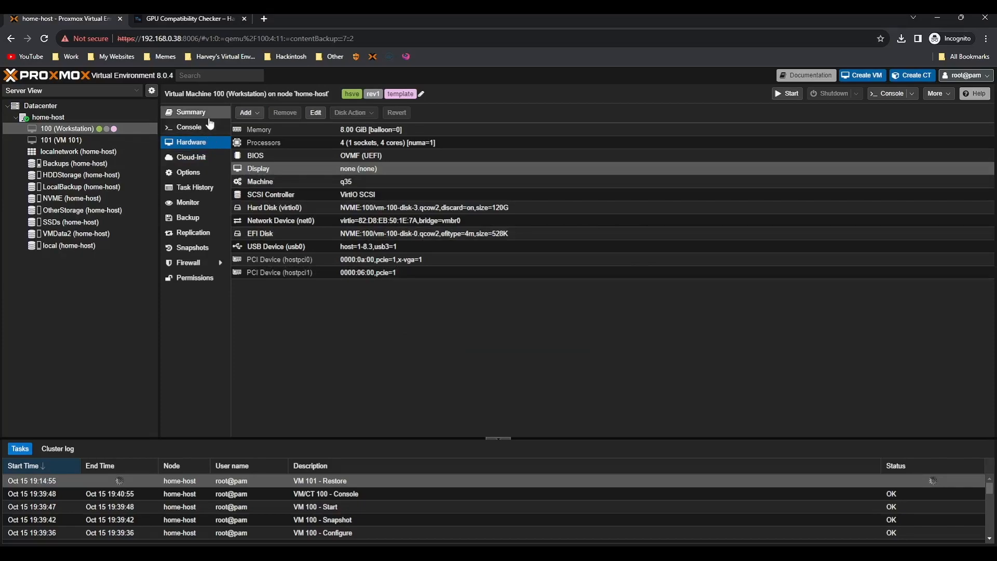
click(775, 96)
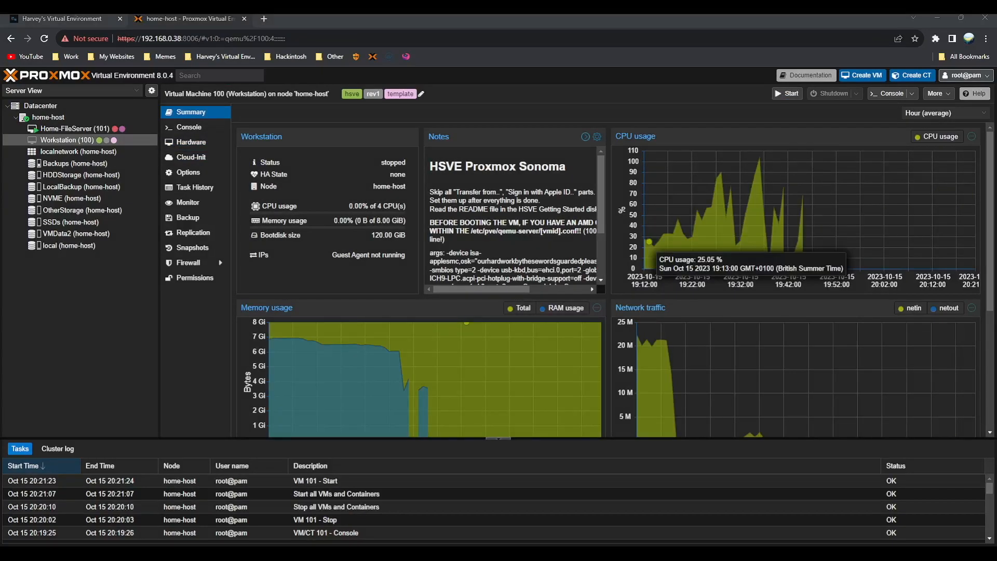
key(ctrl+a)
click(785, 95)
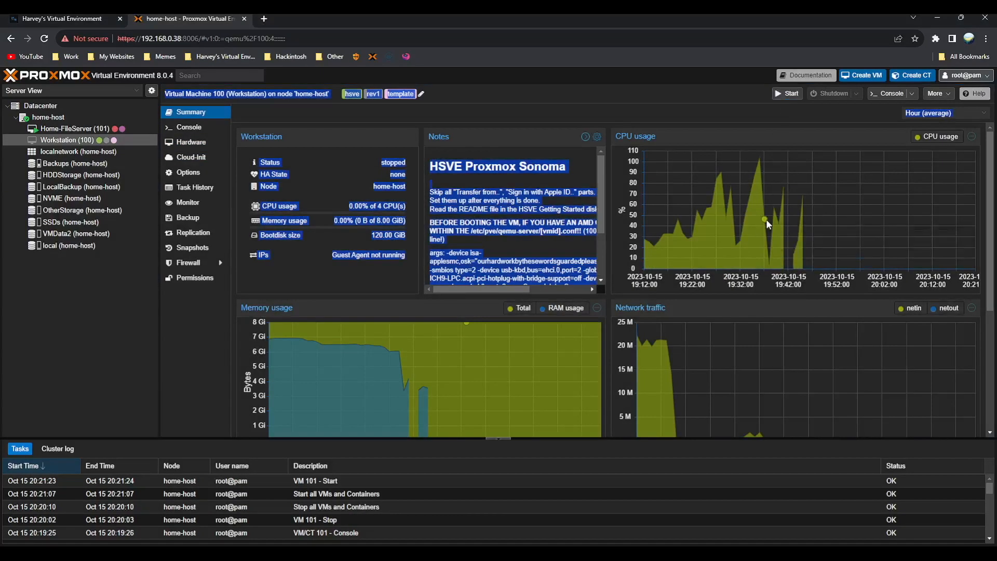
click(637, 95)
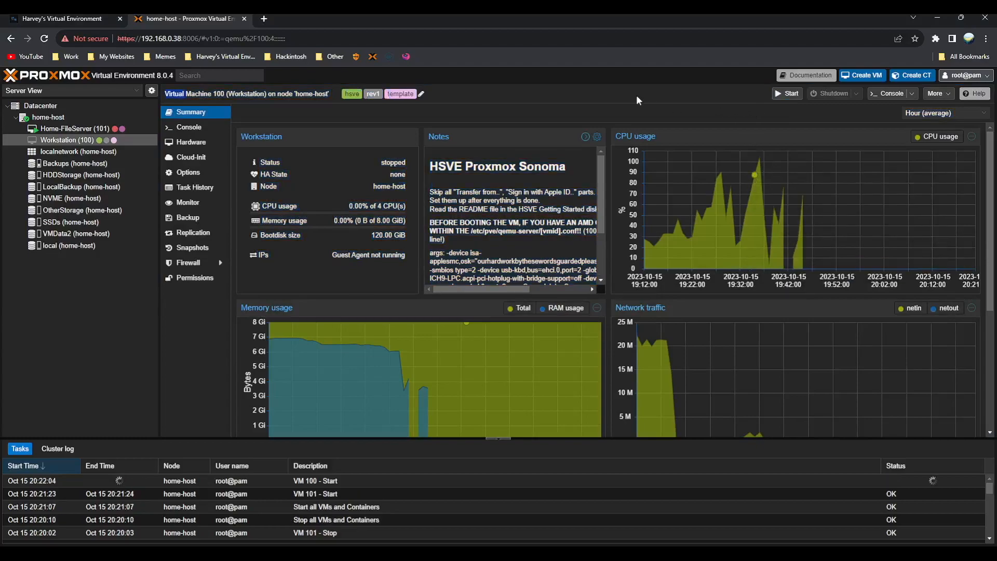
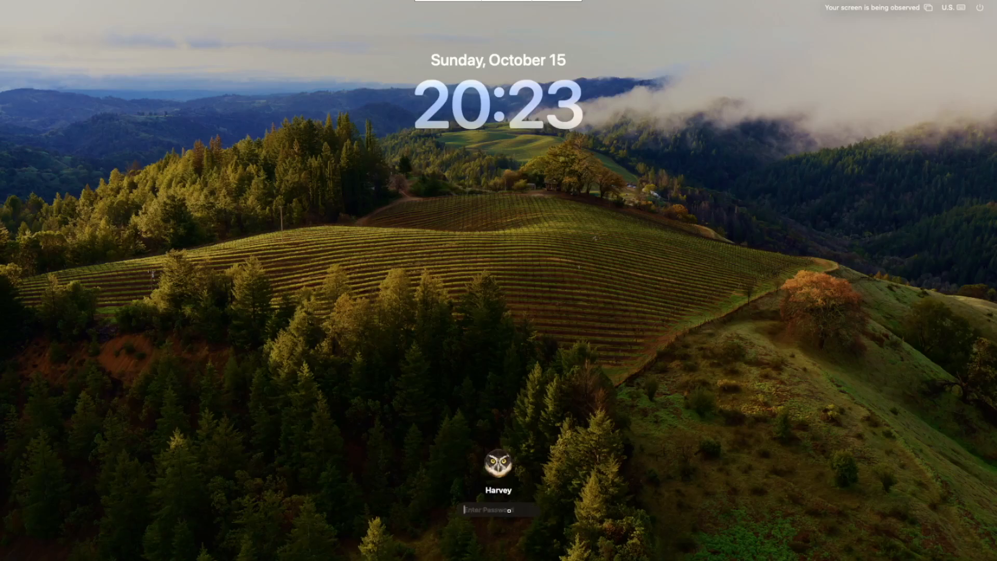
Enter the account password at the macOS Sonoma lock screen to reach the desktop
text(••••••••••)
key(Return)
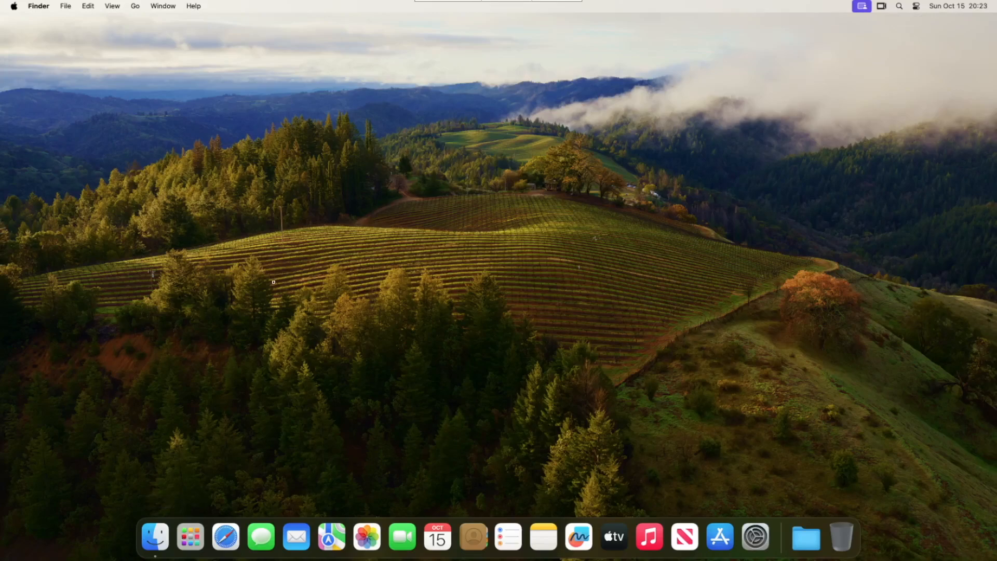
Check About This Mac showing iMac Pro with Sonoma 14.0, selecting the graphics description
click(156, 535)
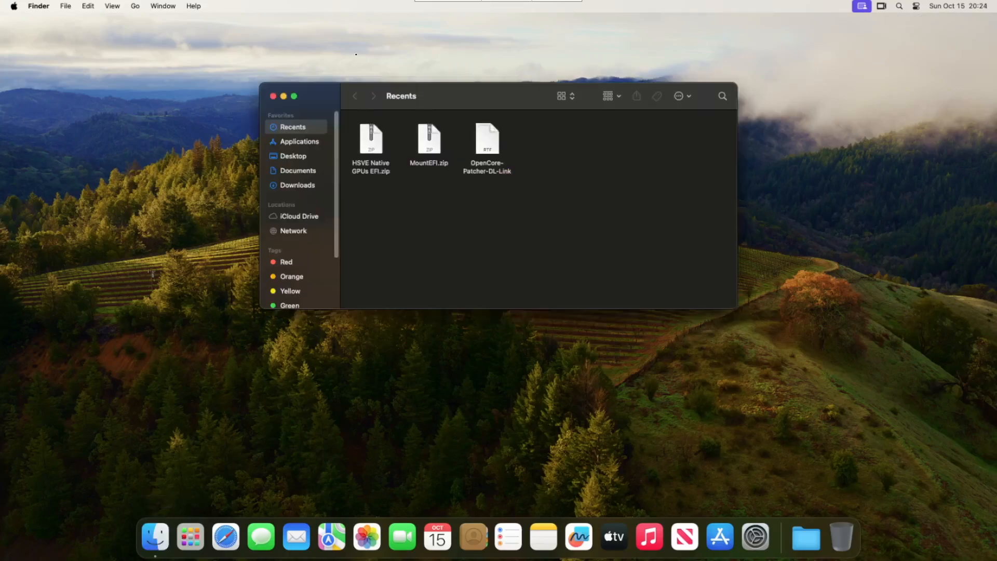
click(8, 6)
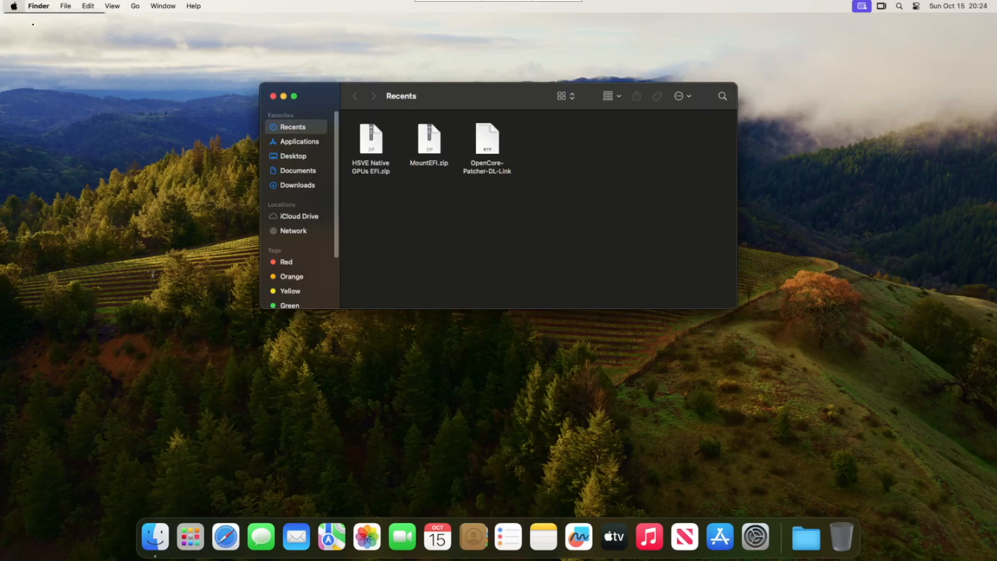
click(33, 19)
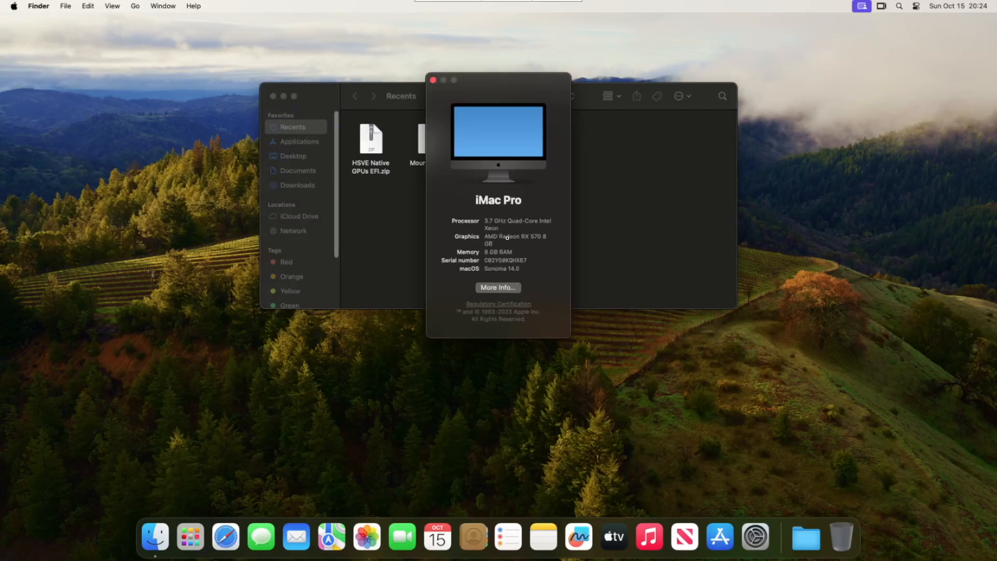
drag(516, 236, 585, 250)
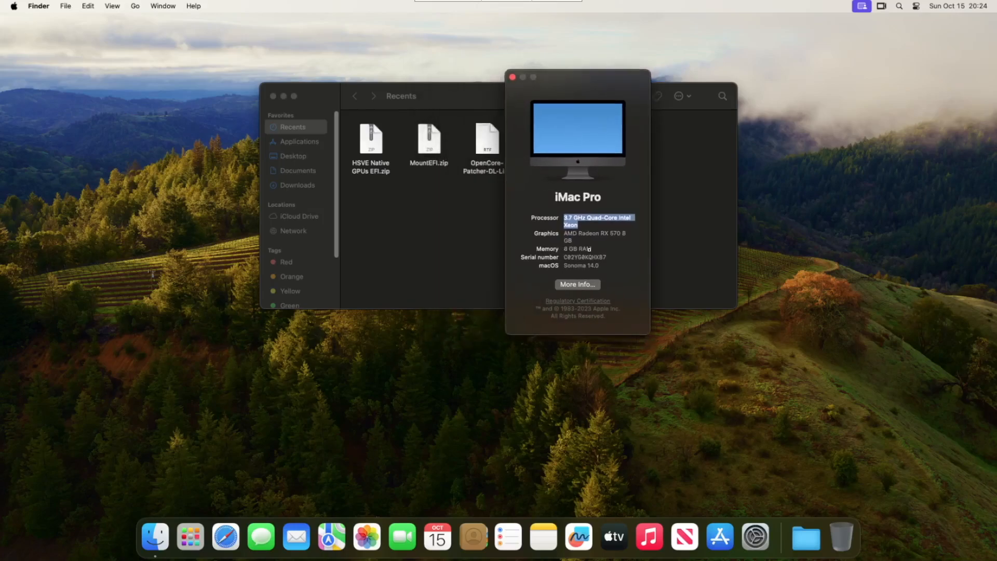
Browse in Finder to Downloads > Get Started > Tools
click(684, 224)
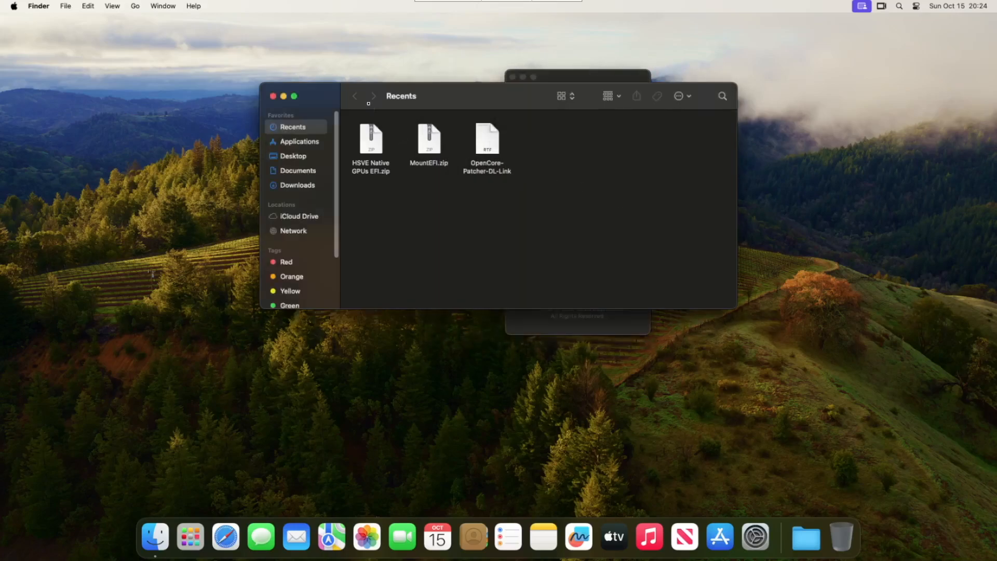
click(296, 186)
double_click(400, 131)
double_click(394, 144)
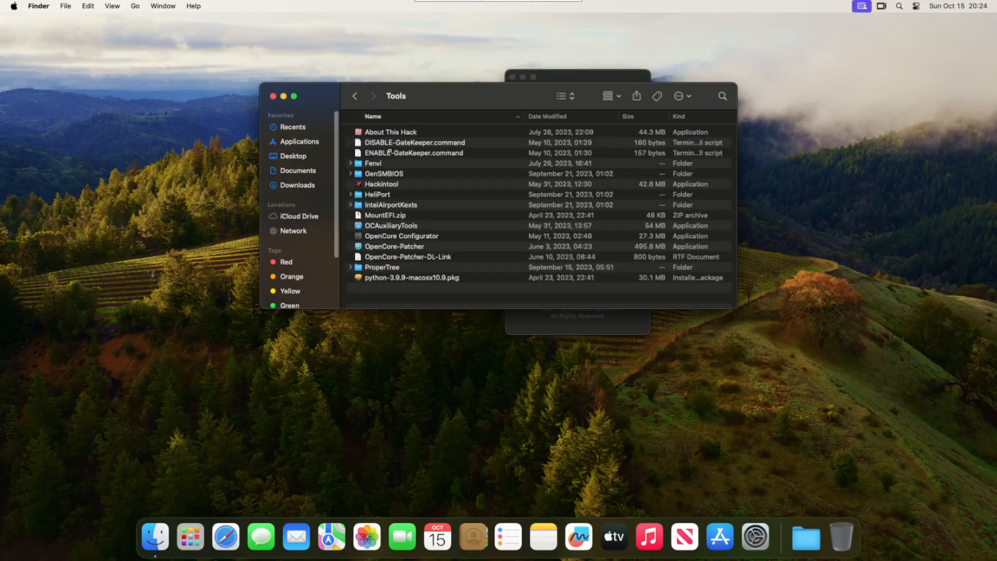
Launch OpenCore Configurator and mount the disk0s1 EFI partition via Mount EFI with the admin password
right_click(383, 236)
click(400, 240)
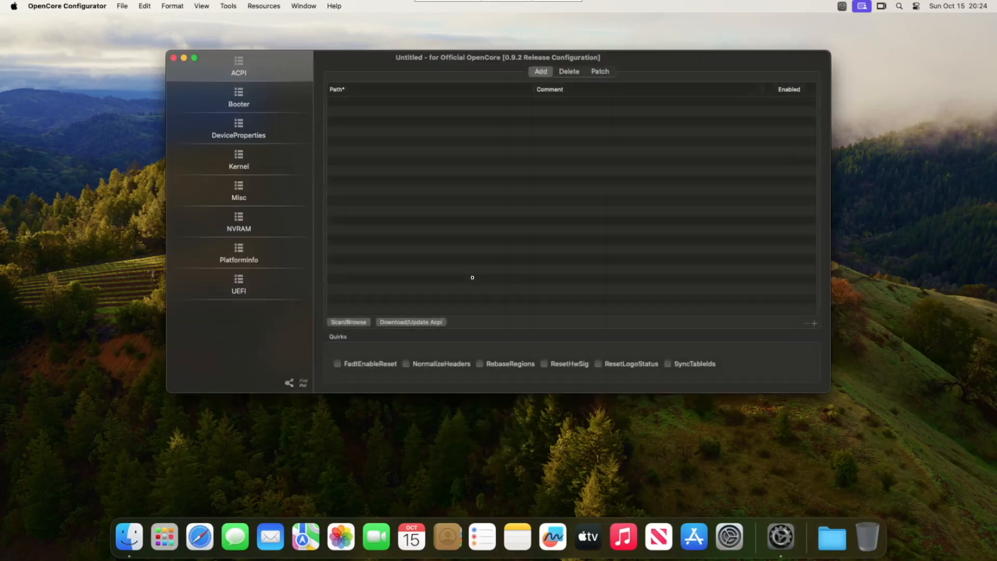
click(229, 6)
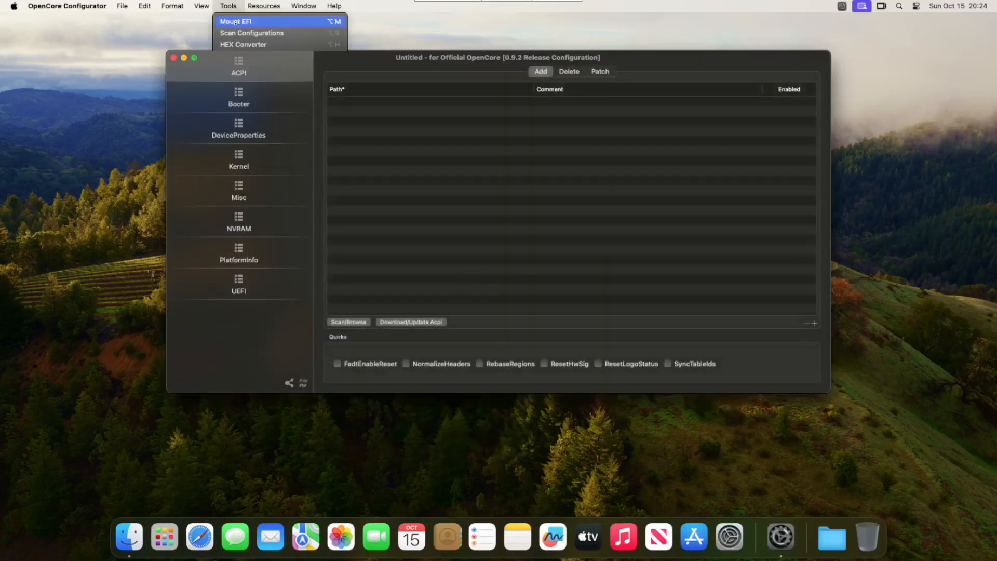
click(234, 17)
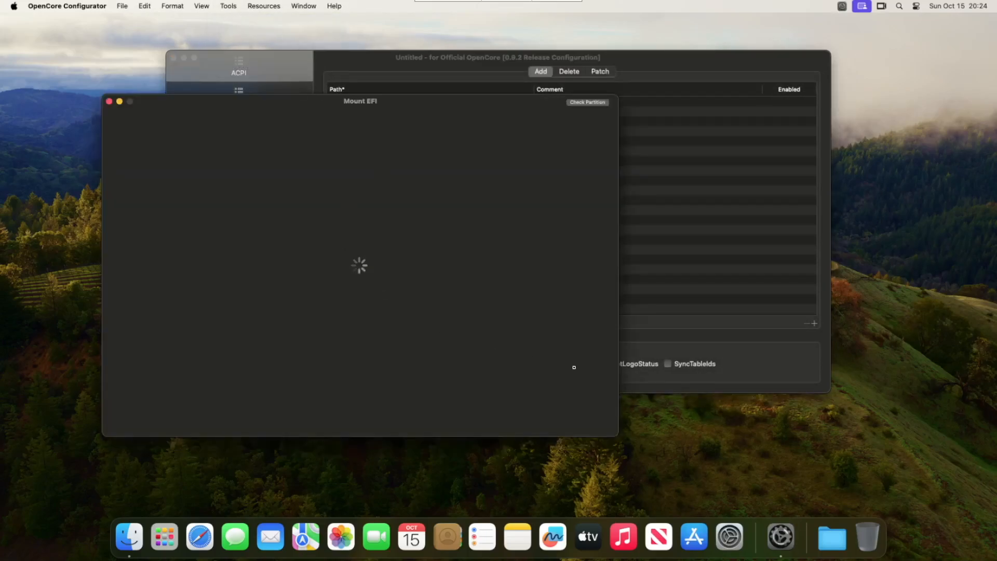
click(574, 329)
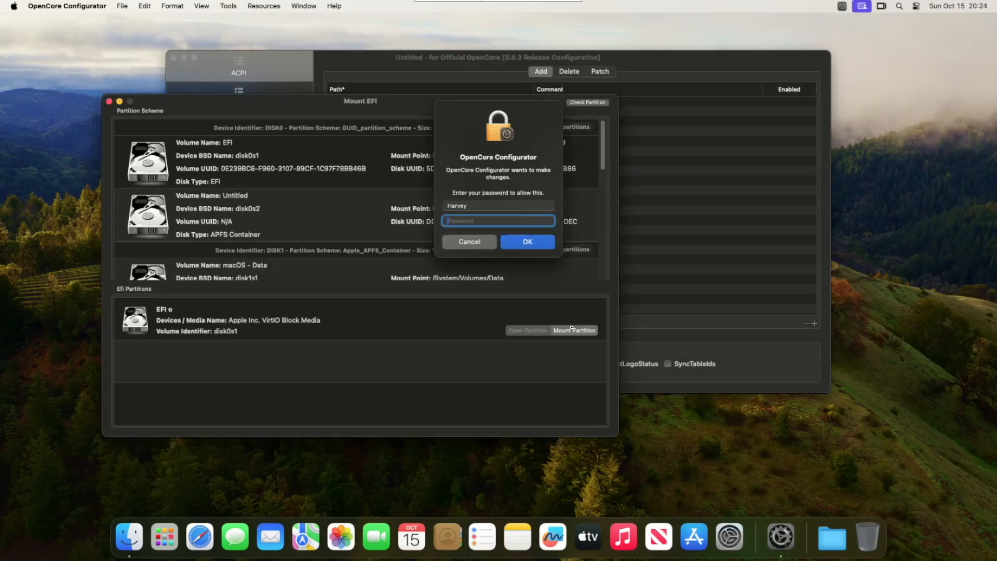
text(••••••••••)
key(Return)
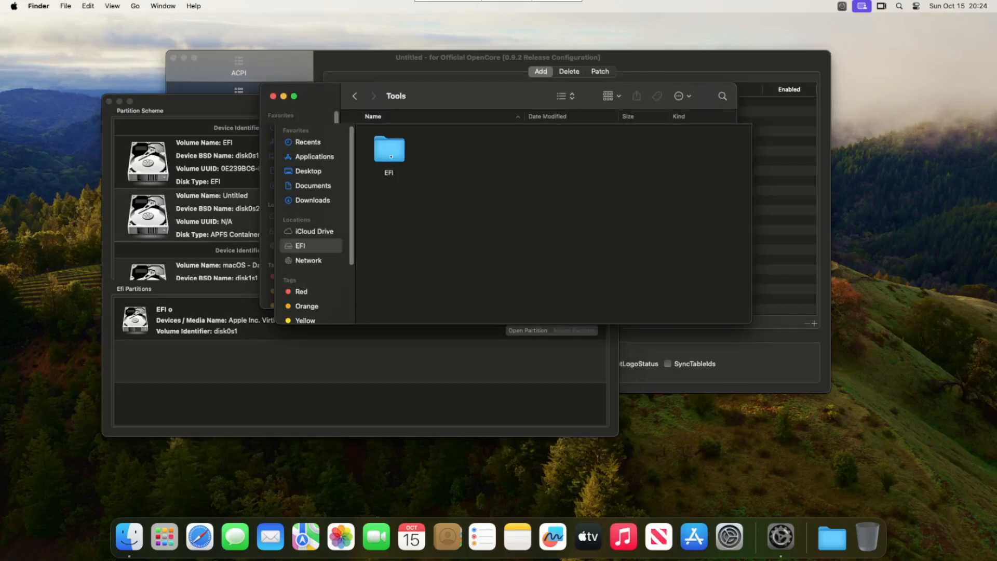
Open OC/config.plist from the EFI volume and display its PlatformInfo section
double_click(449, 151)
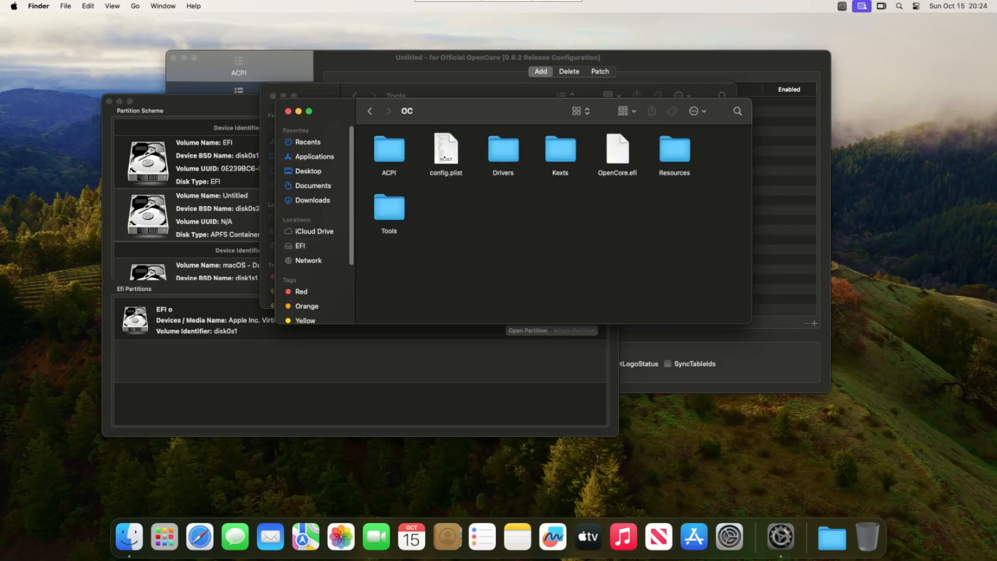
double_click(445, 152)
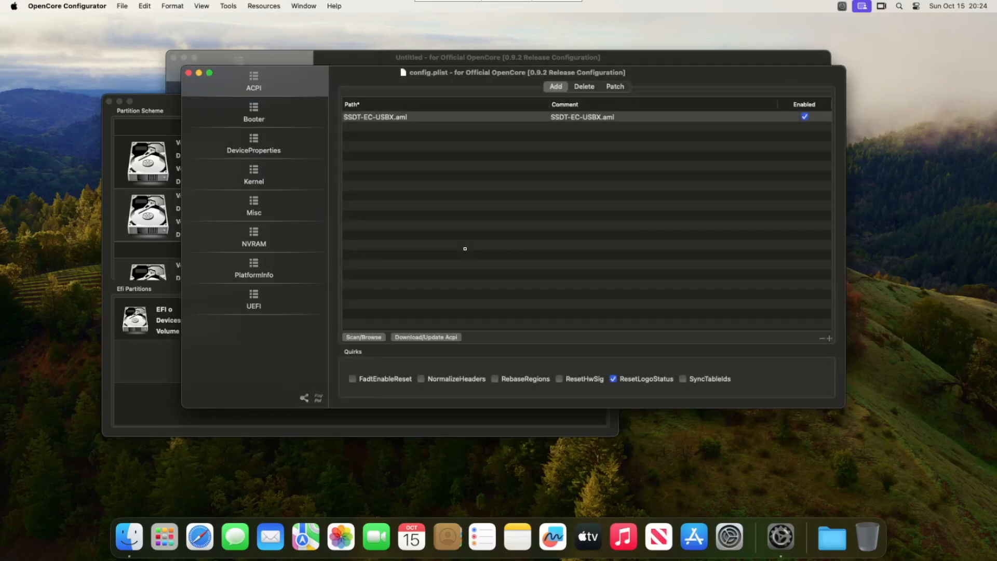
click(242, 276)
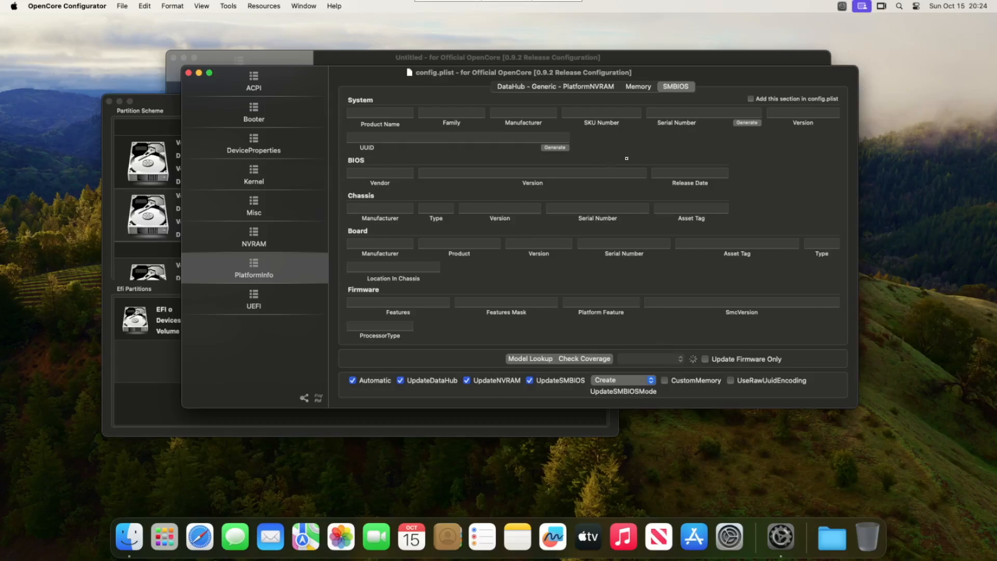
In PlatformInfo Memory, set TypeDetail to Synchronous and the memory type to LPDDR4
click(246, 233)
click(258, 264)
click(632, 87)
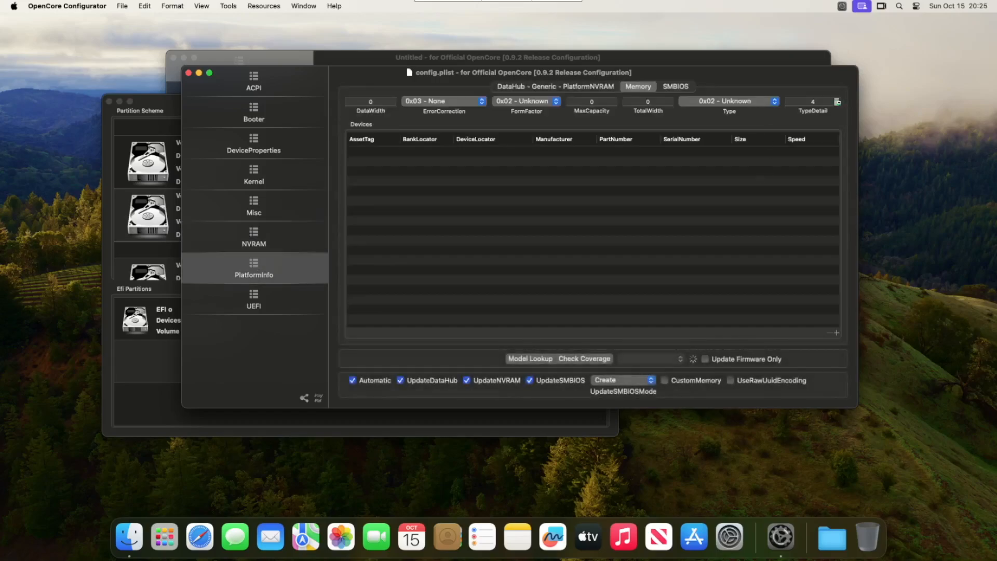
click(837, 102)
click(671, 96)
click(682, 106)
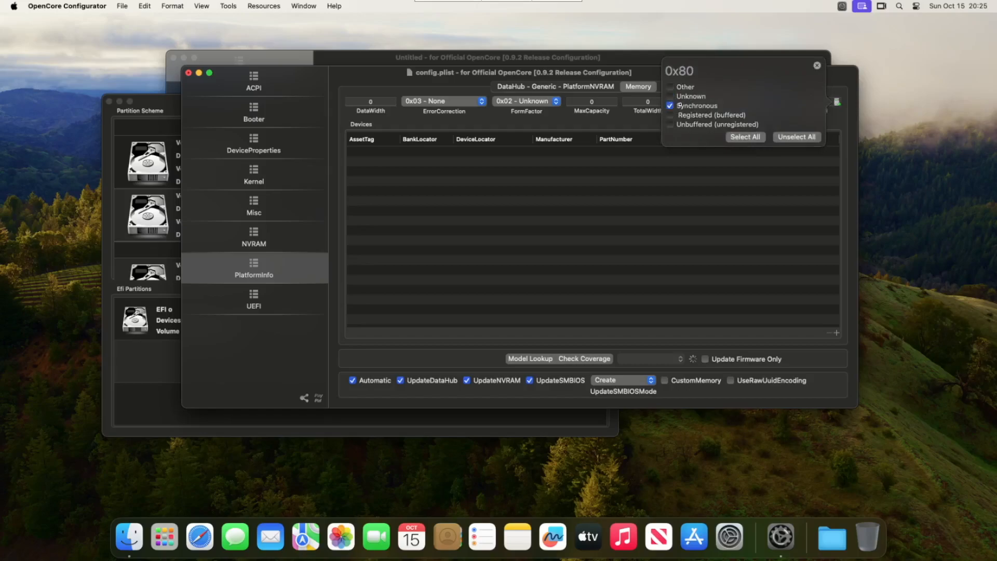
click(817, 65)
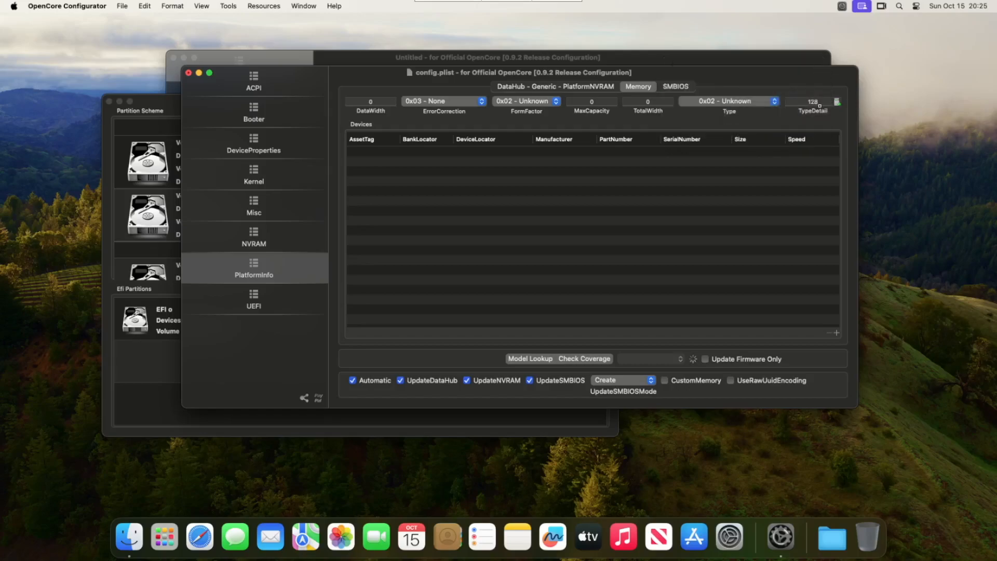
click(745, 101)
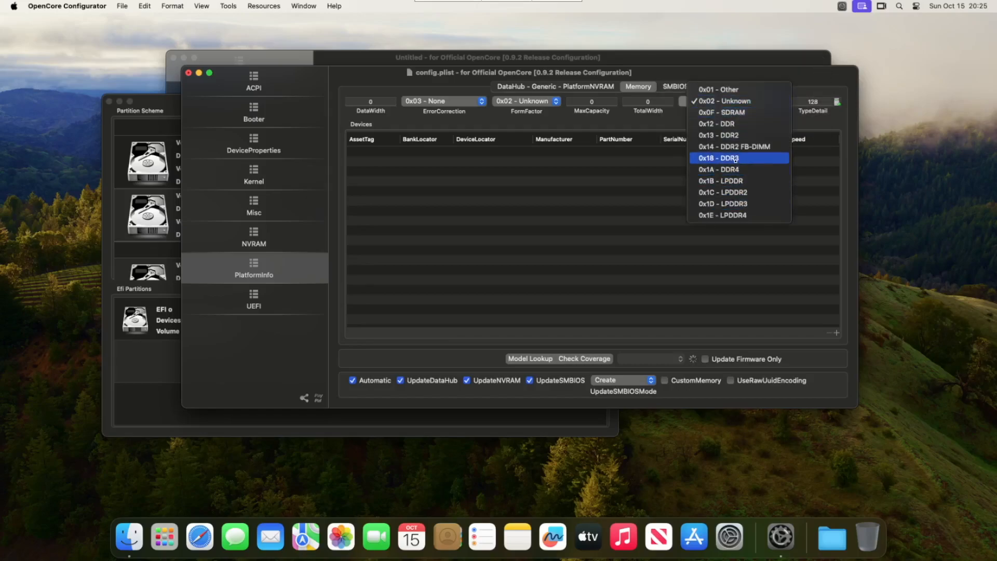
click(736, 215)
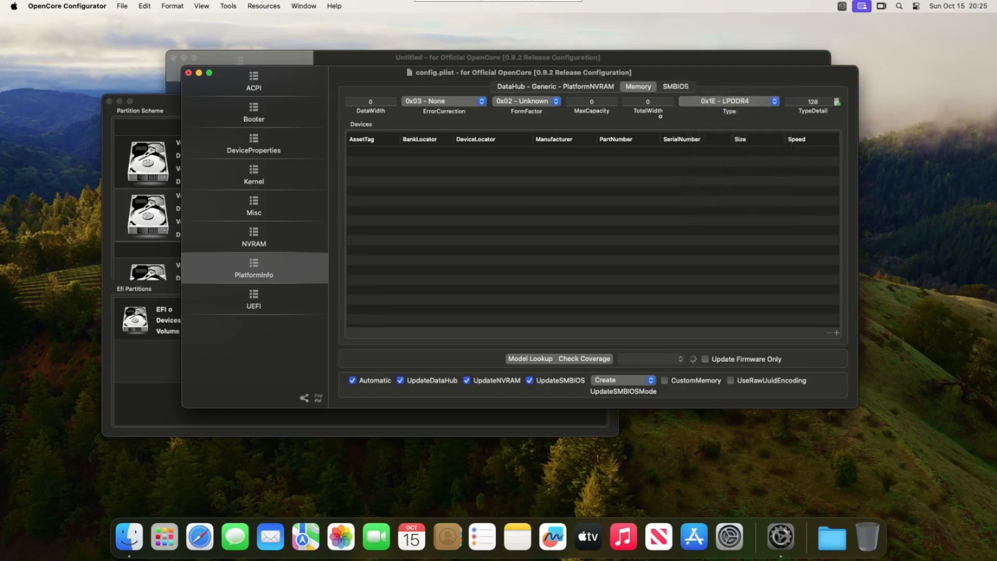
Set TotalWidth and DataWidth to 64 and the form factor to SODIMM
click(657, 100)
text(64)
click(356, 101)
text(64)
click(507, 104)
click(519, 124)
Add two memory devices, each with size 4096 and speed 2933
click(669, 194)
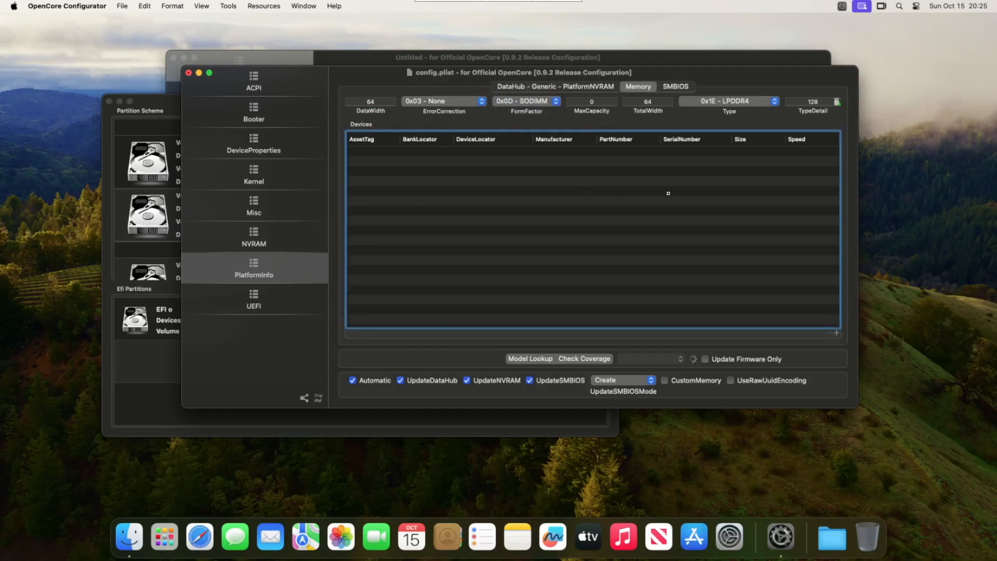
click(836, 333)
click(836, 333)
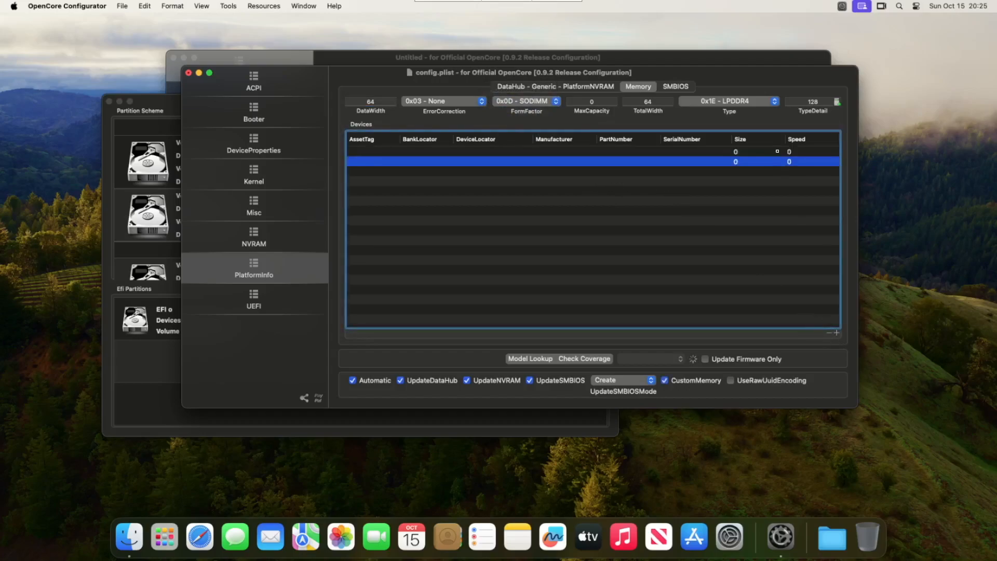
double_click(737, 152)
text(4096)
double_click(736, 162)
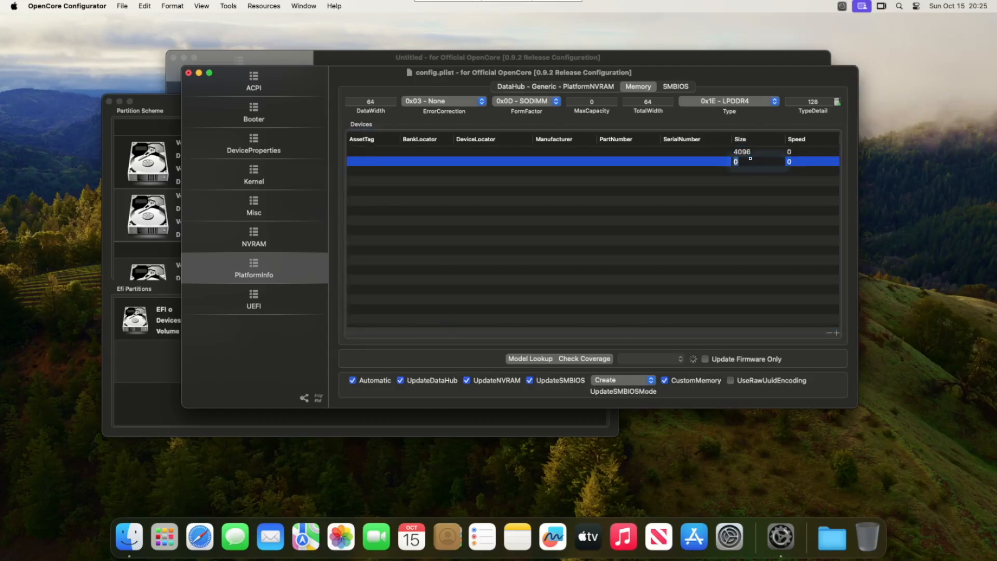
text(1)
key(BackSpace)
text(4096)
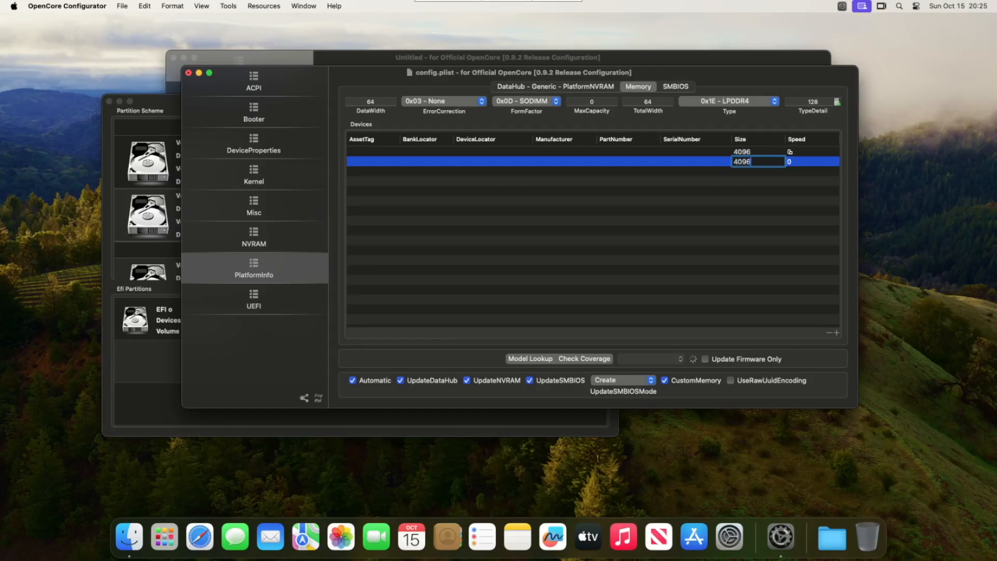
double_click(790, 152)
text(2933)
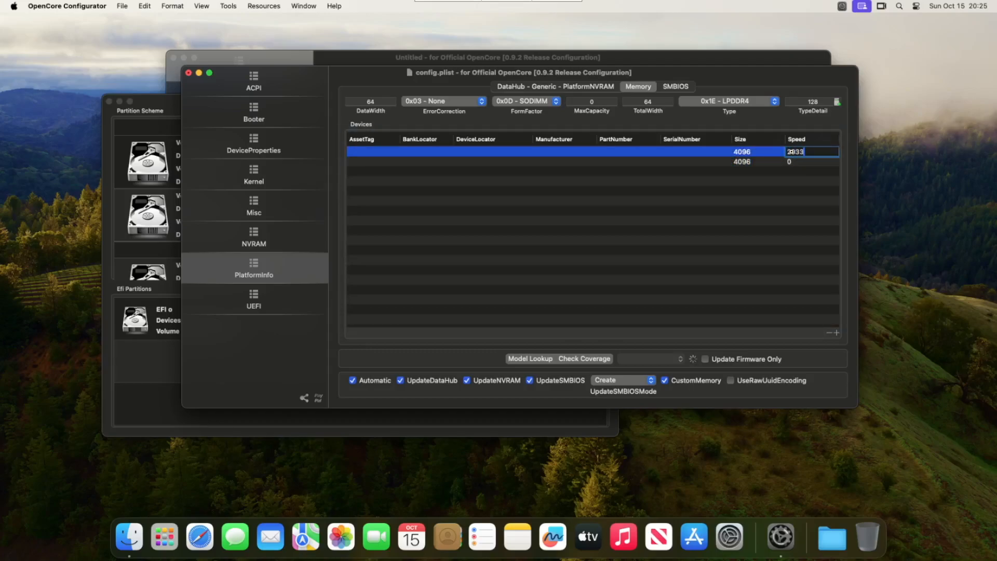
double_click(795, 162)
text(2933)
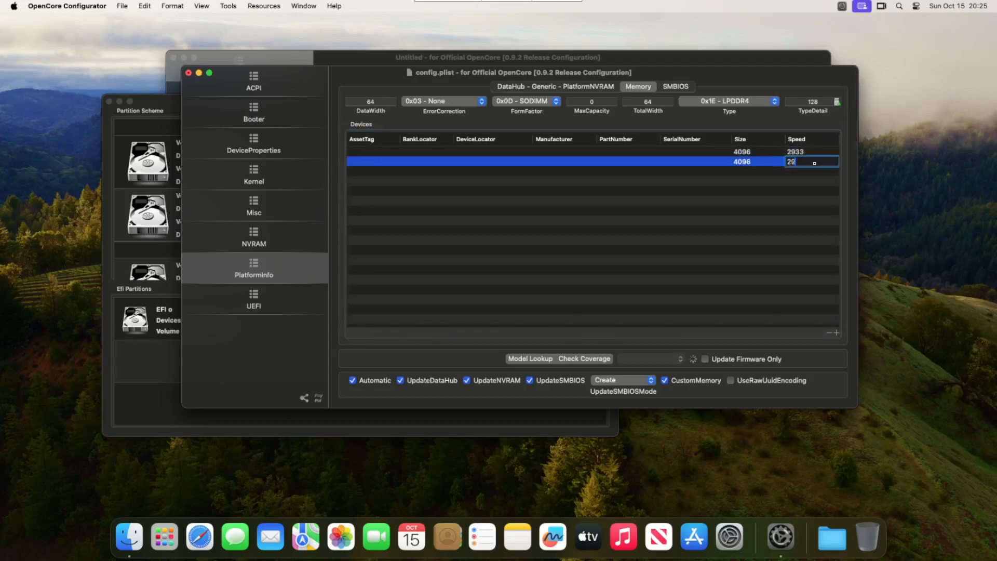
key(Return)
Check the File menu without choosing anything, then switch to the SMBIOS identity fields
click(764, 279)
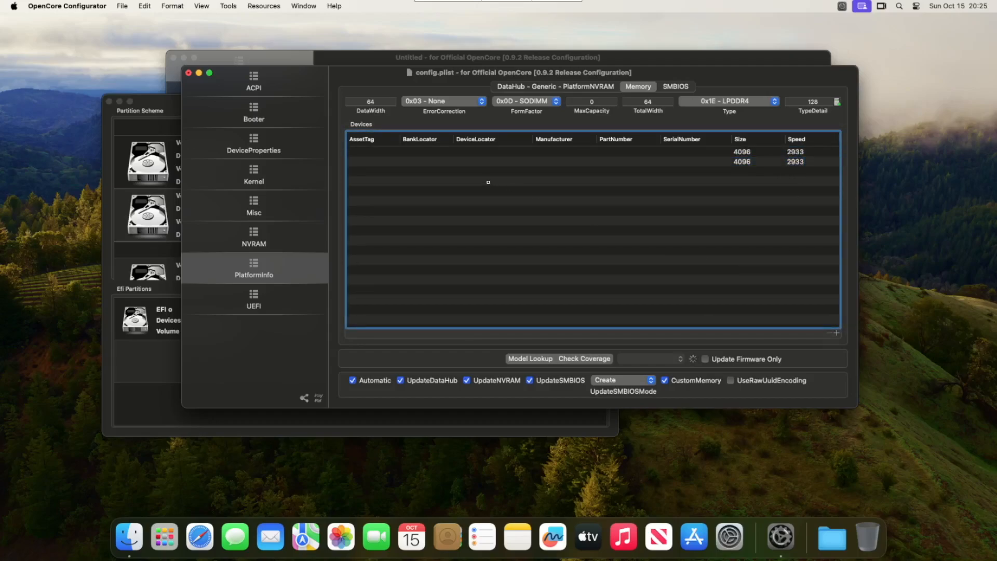
click(122, 5)
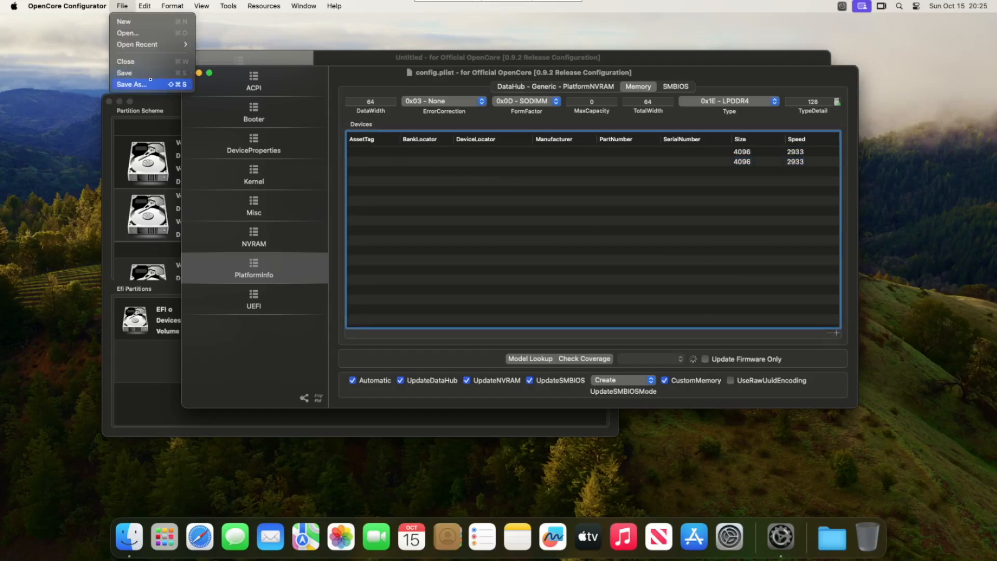
click(122, 6)
click(637, 158)
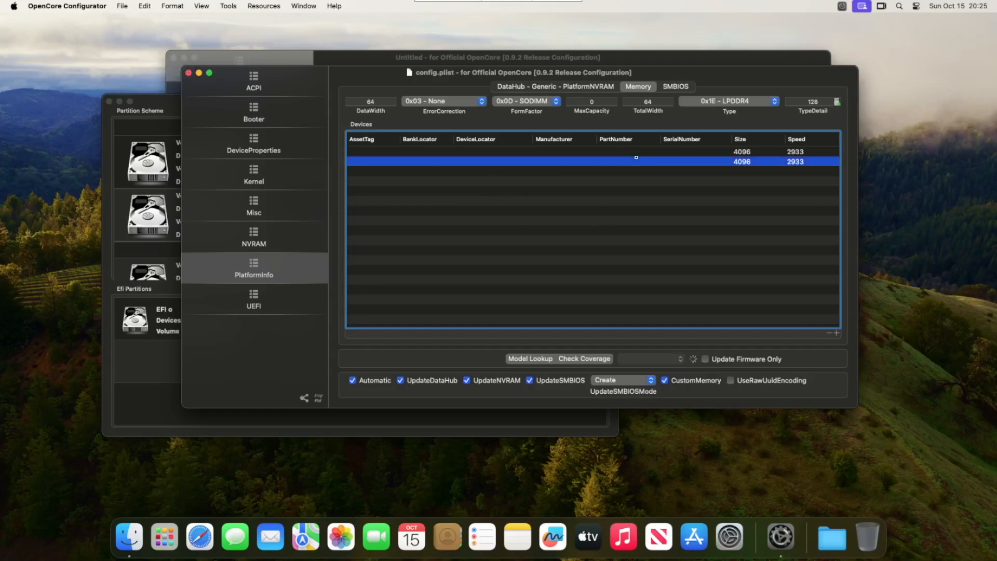
click(669, 88)
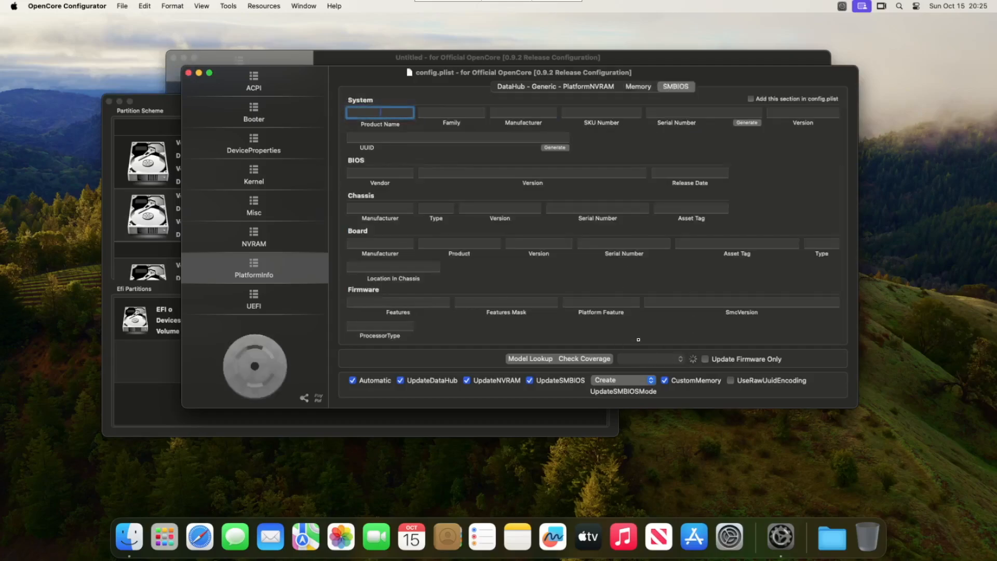
Quit OpenCore Configurator, discarding the unsaved memory edits to config.plist
text(q)
key(super+q)
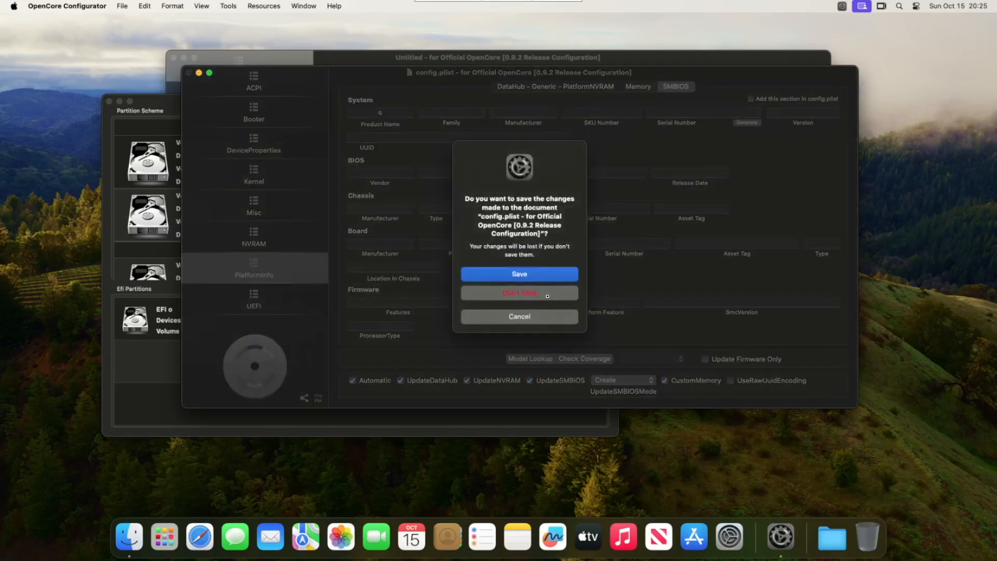
click(547, 295)
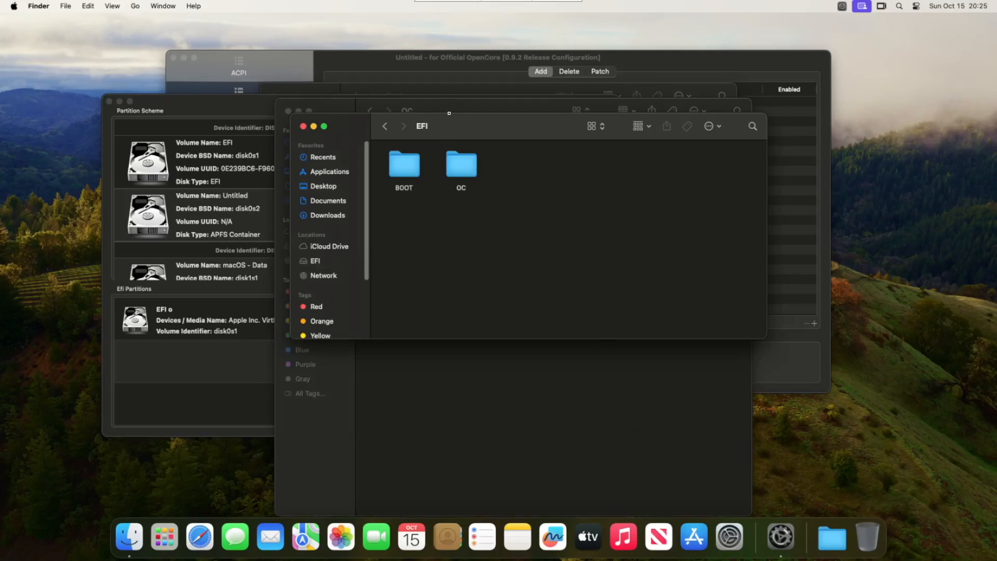
Reopen config.plist from the OC folder and show its PlatformInfo SMBIOS settings
click(472, 106)
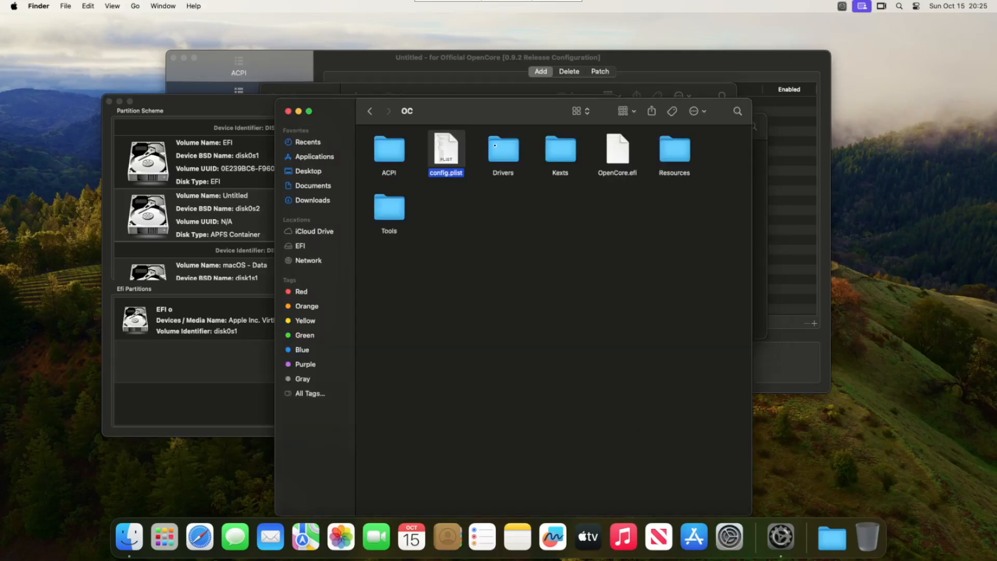
double_click(434, 152)
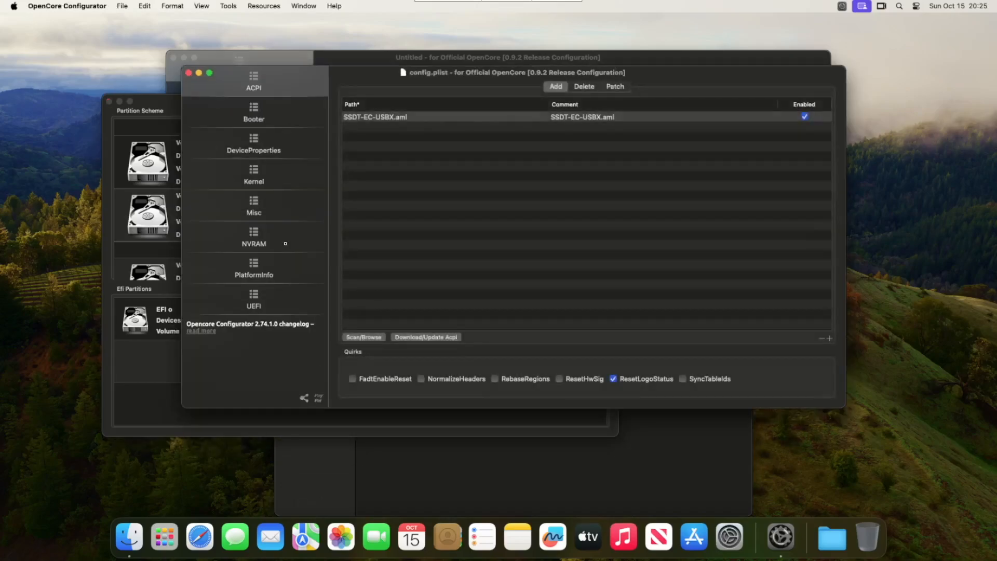
click(265, 277)
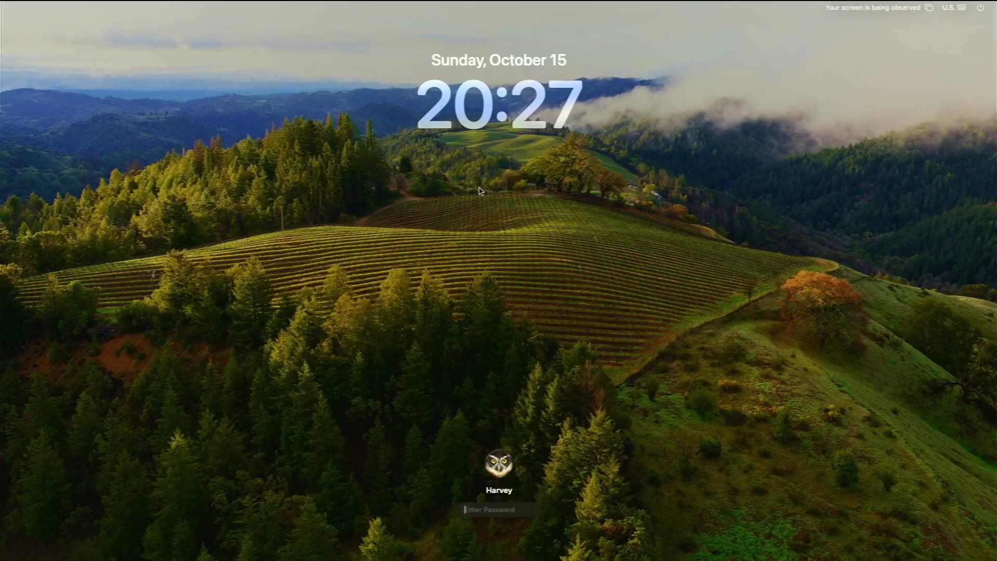
Unlock the Mac again by entering the account password at the lock screen
text(********)
key(Return)
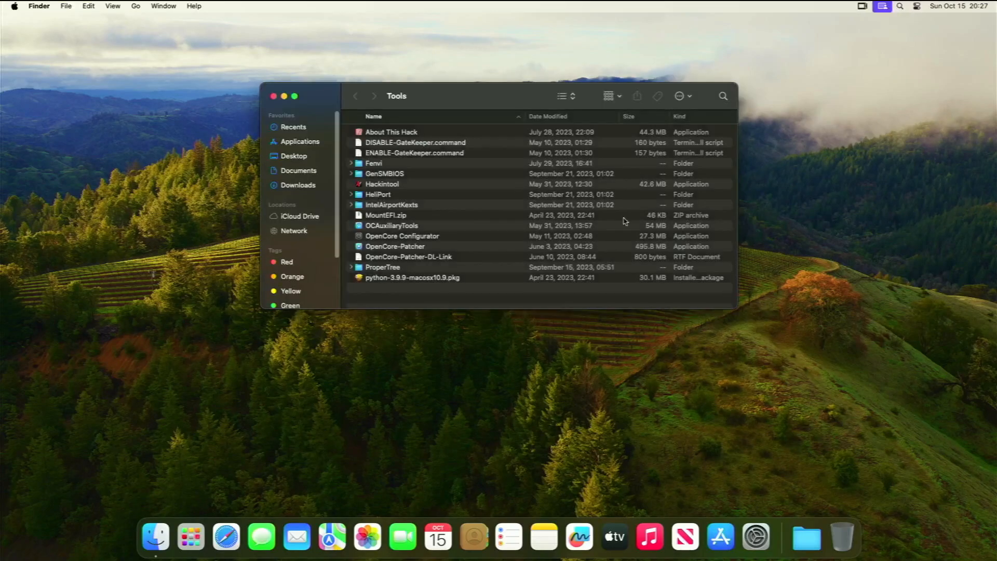
Relaunch OpenCore Configurator and mount the EFI partition, authorizing with the password
click(409, 237)
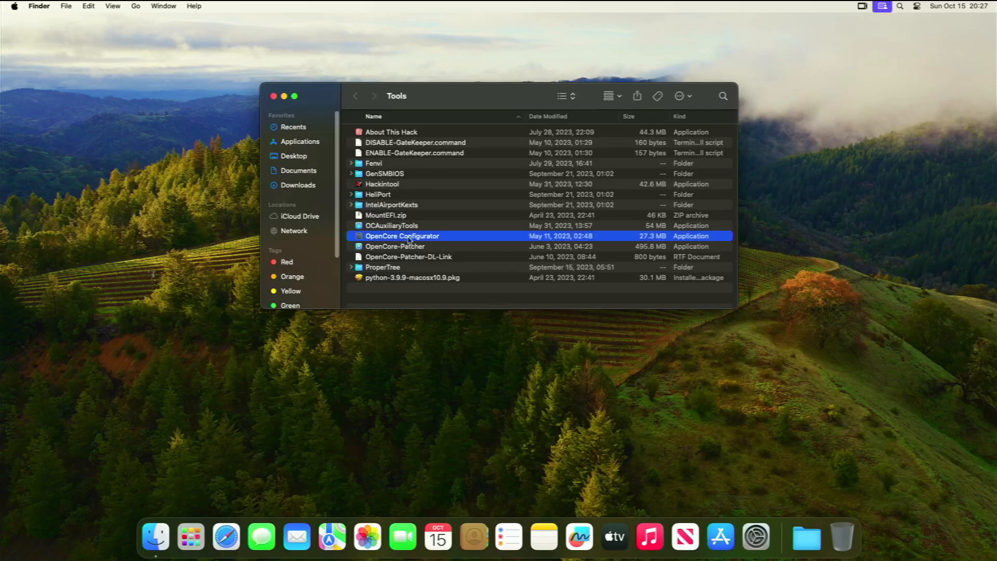
right_click(411, 236)
click(426, 242)
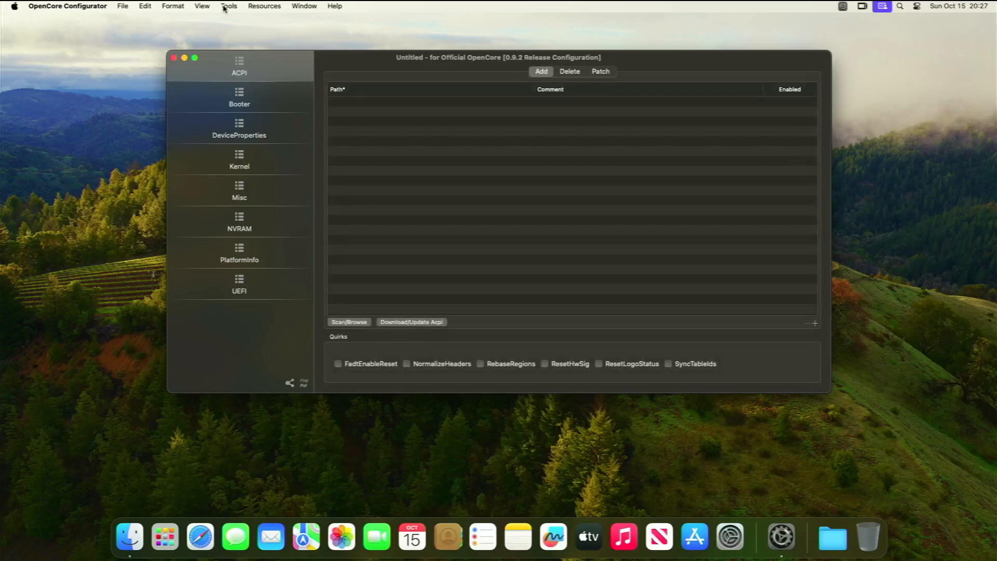
click(227, 7)
click(235, 22)
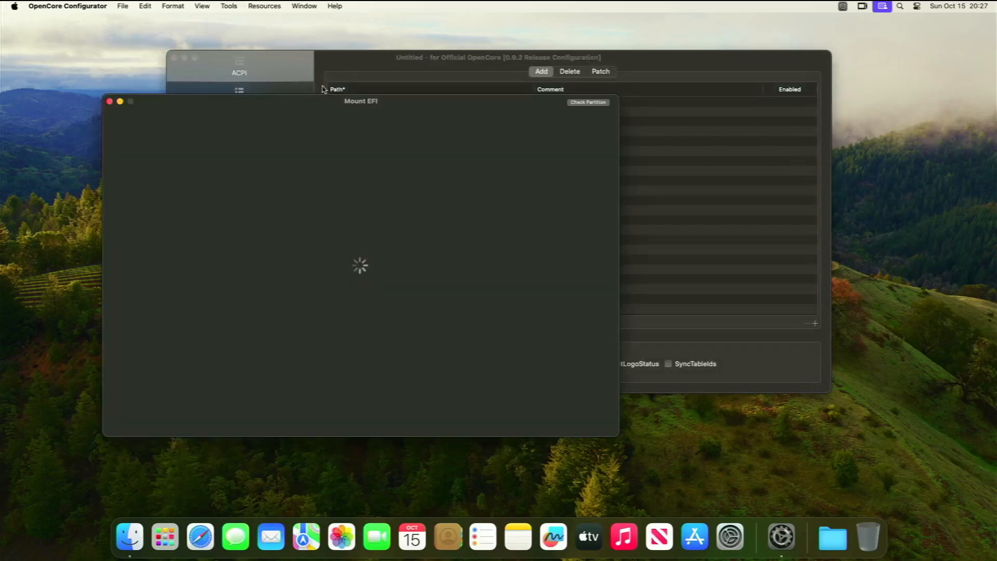
click(577, 331)
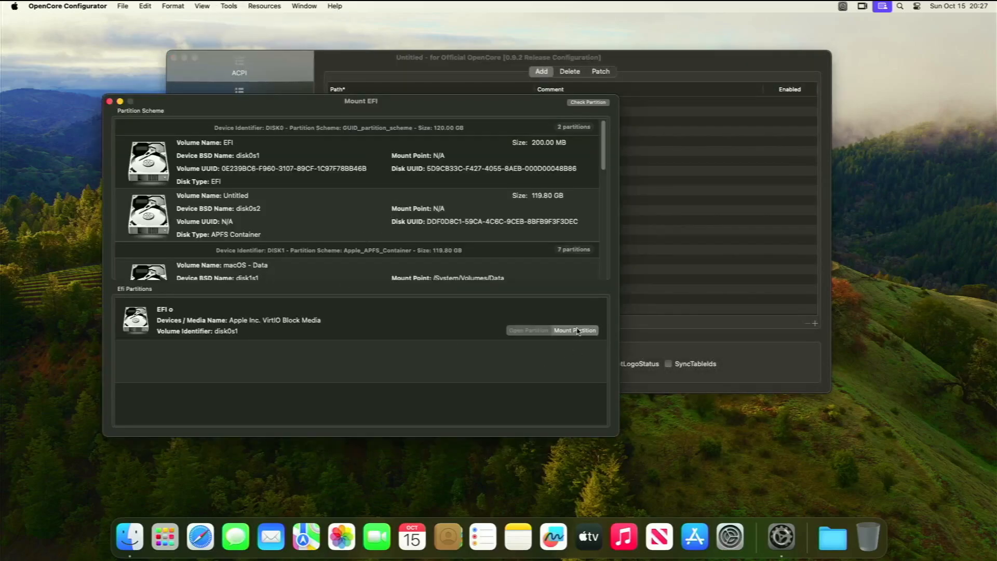
text(********)
key(Return)
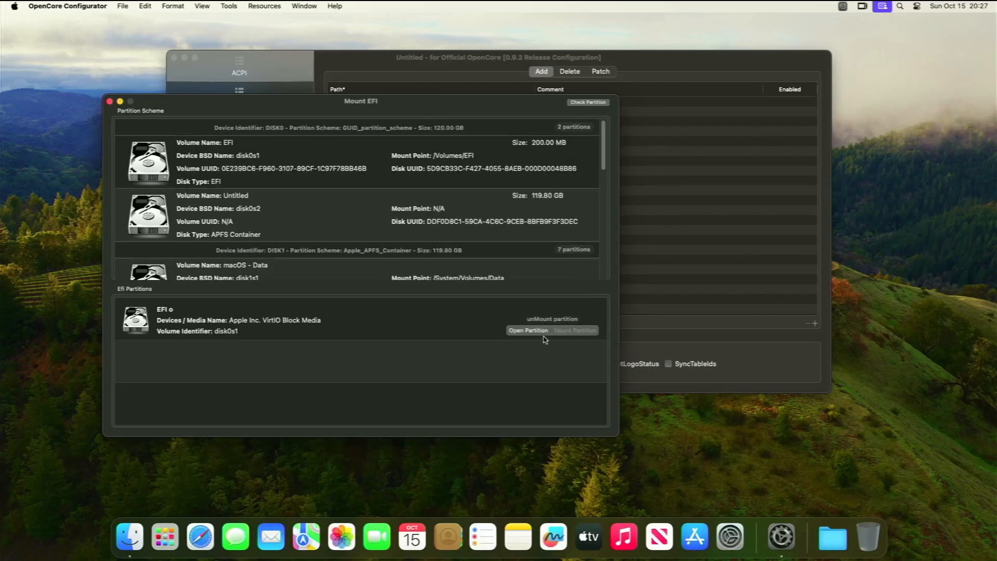
Open the mounted partition's EFI/OC/config.plist and show its PlatformInfo SMBIOS settings
click(540, 332)
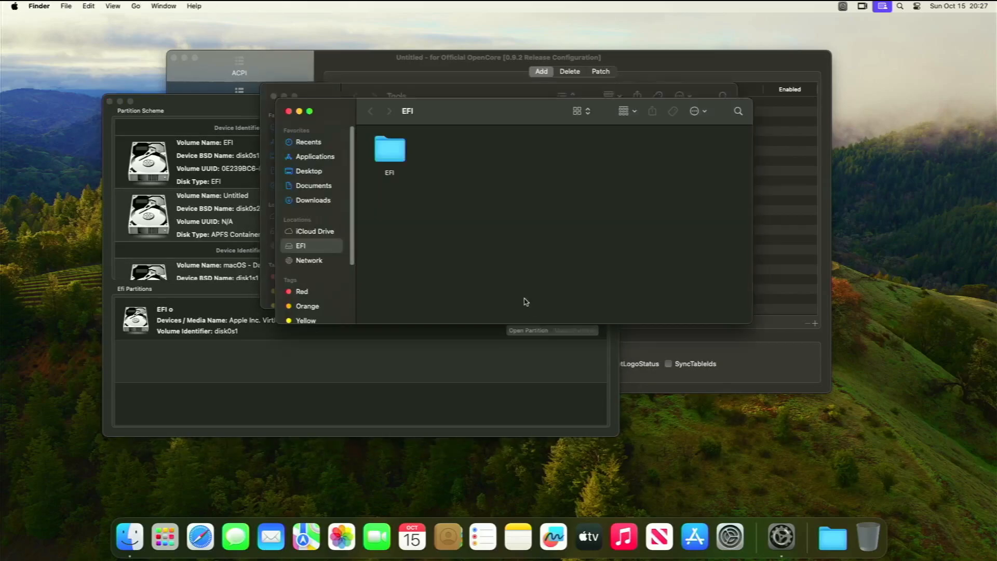
double_click(391, 160)
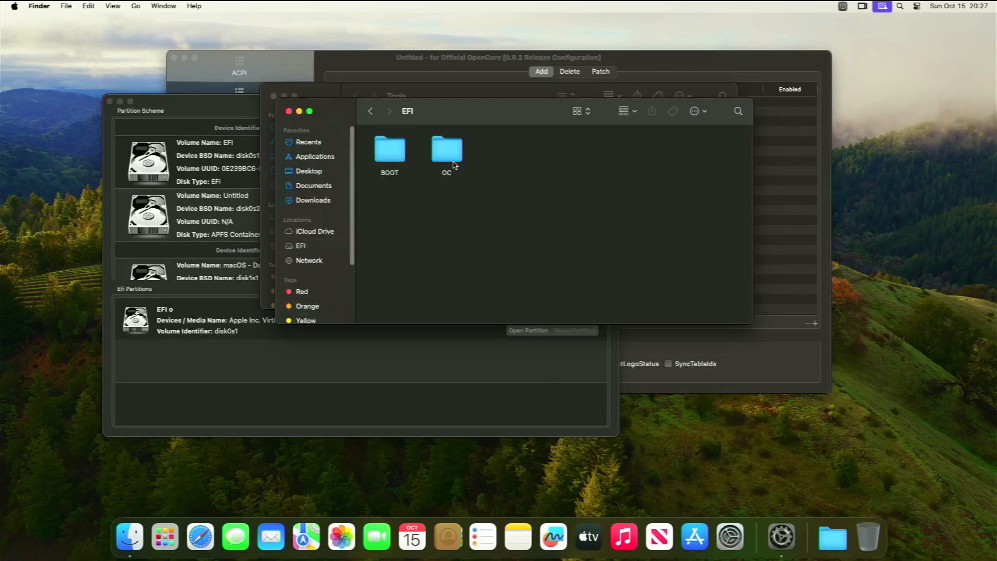
click(402, 163)
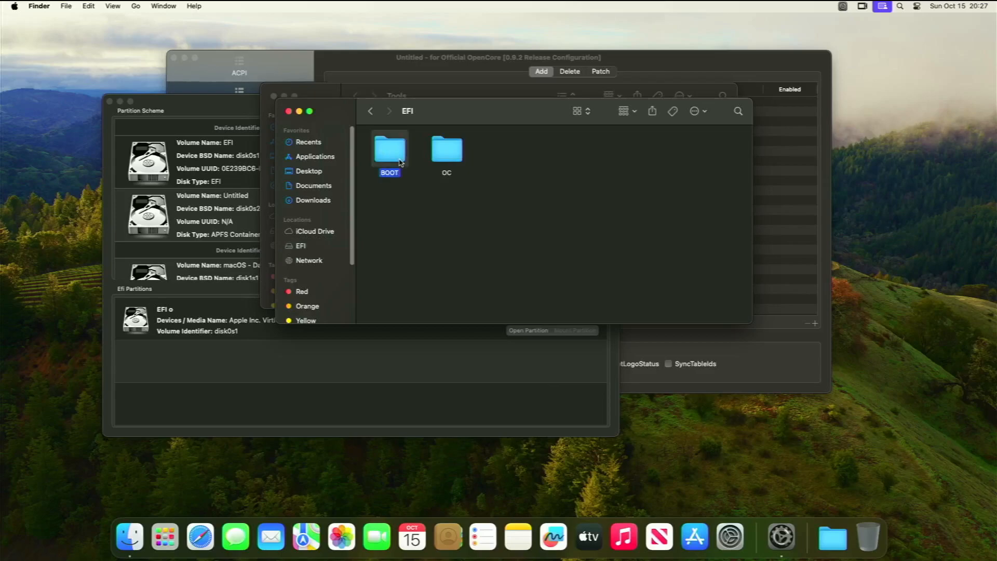
double_click(452, 159)
click(448, 152)
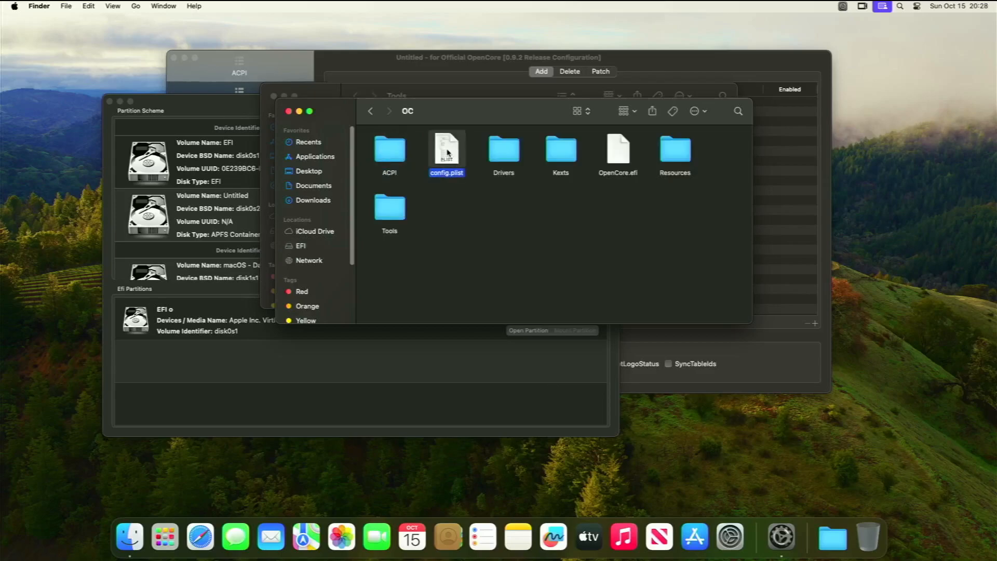
double_click(447, 152)
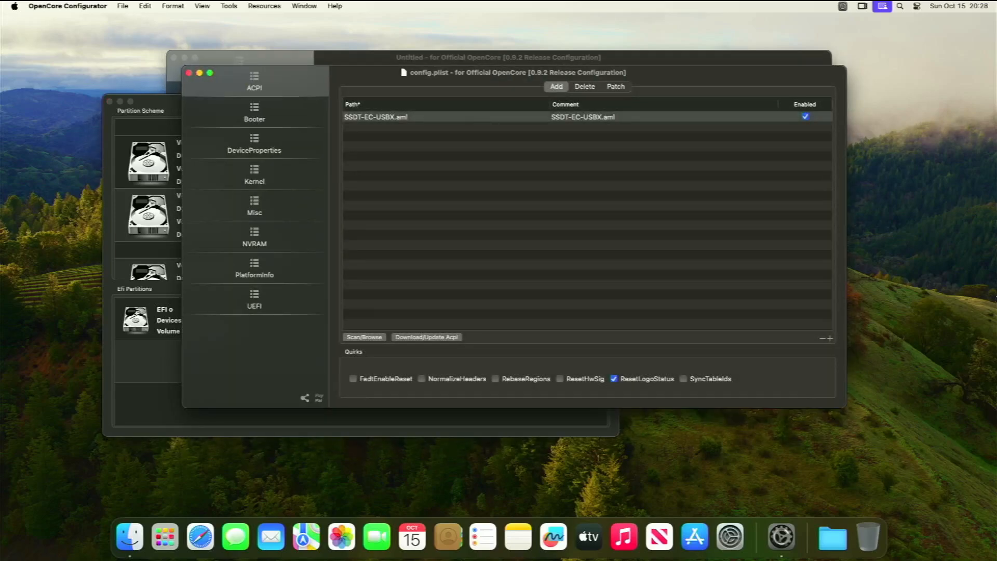
click(245, 257)
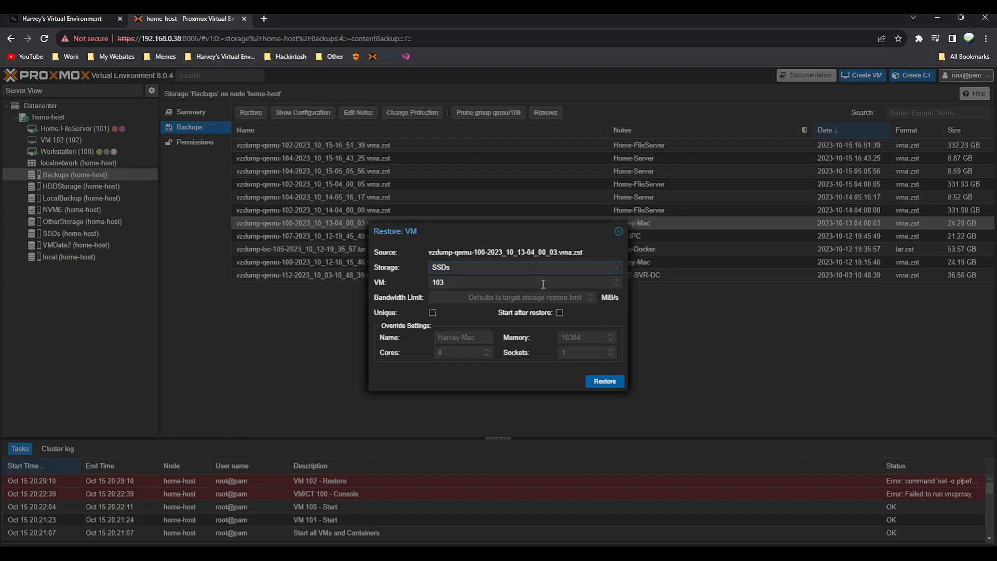
Restore the backup as VM 103 onto NVME storage instead of SSDs, then close the task log
click(530, 266)
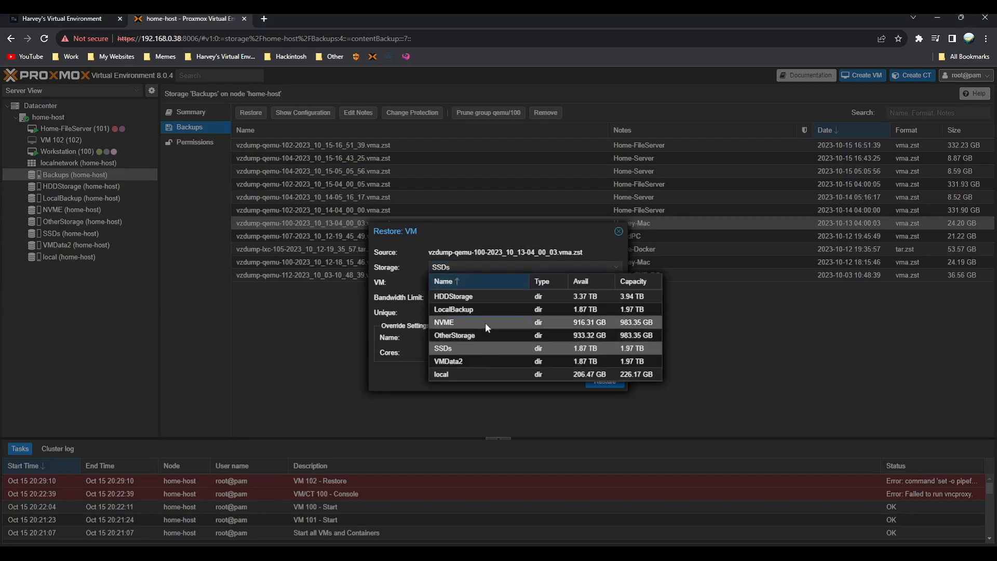
click(485, 323)
click(591, 383)
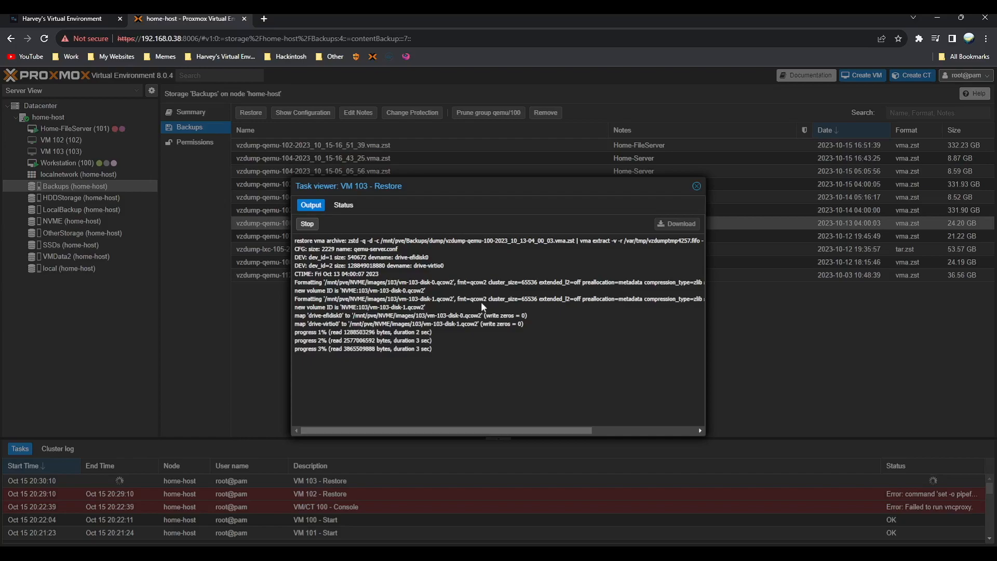
key(Escape)
click(117, 162)
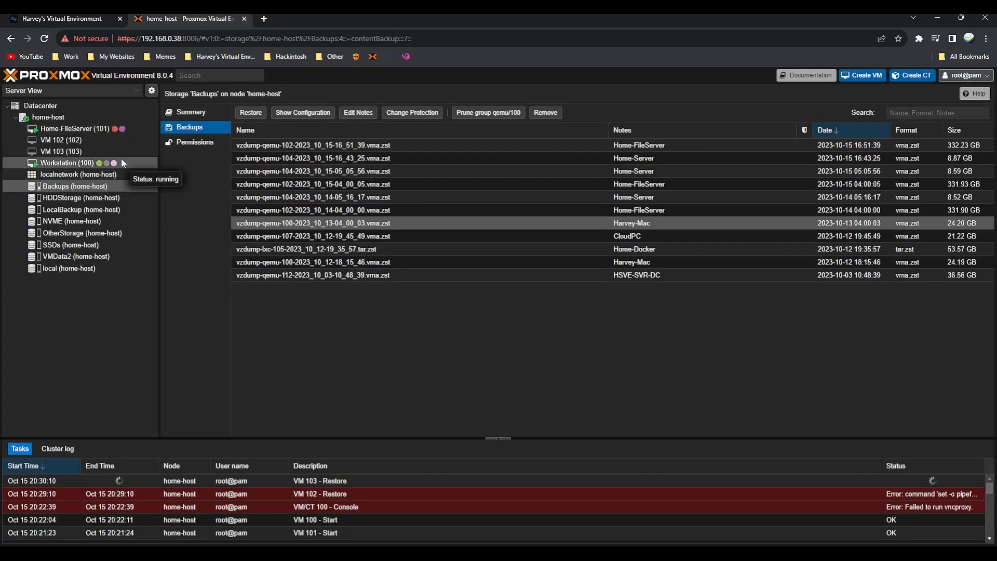
Stop Workstation VM 100 from the Shutdown menu and reopen the VM 103 restore task log
click(861, 96)
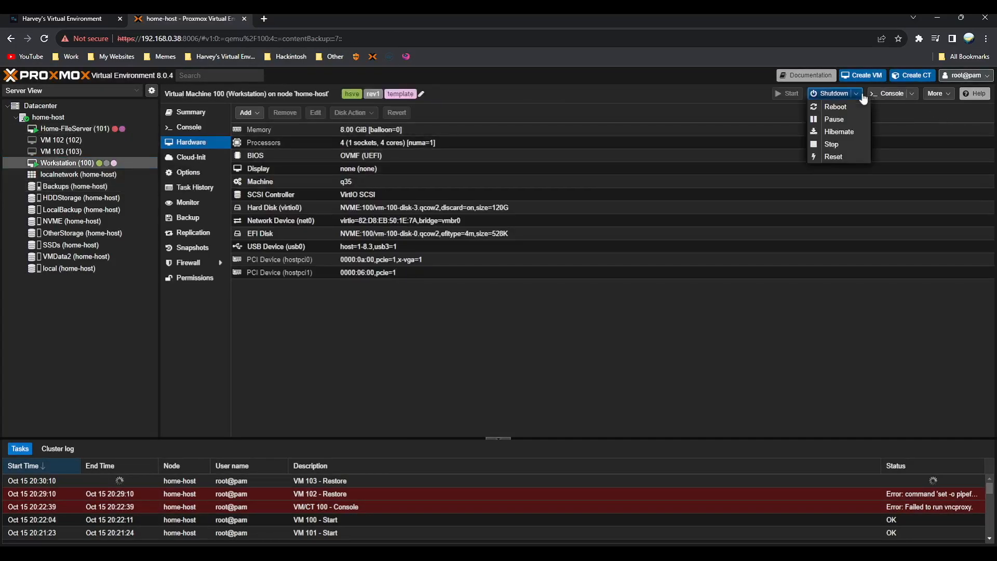
click(831, 145)
click(473, 333)
double_click(392, 481)
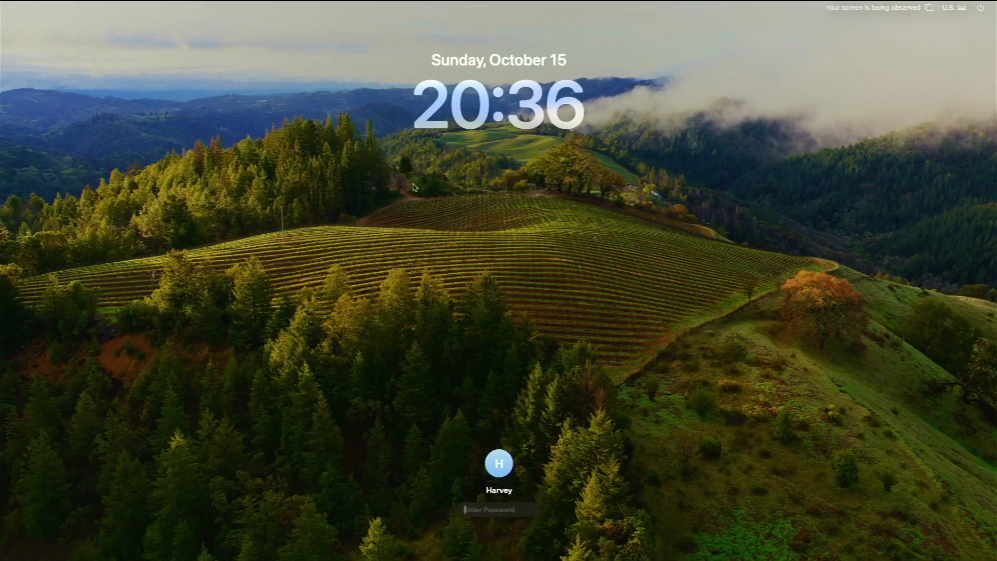
Log in to macOS at the lock screen with the account password
text(••••••••••••)
key(Return)
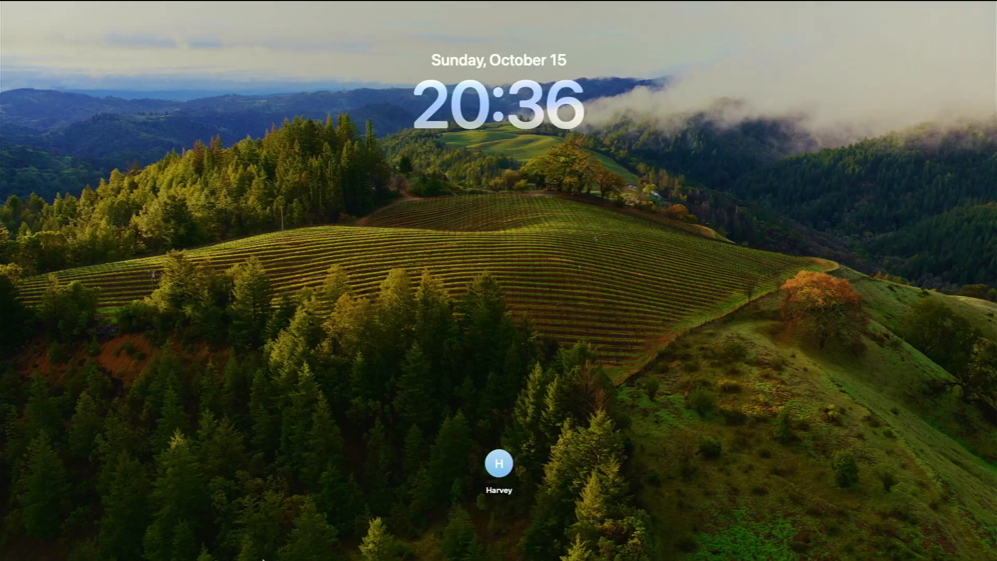
click(525, 329)
Show About This Mac to confirm a Mac Pro running macOS Sonoma 14.0
click(78, 80)
click(14, 6)
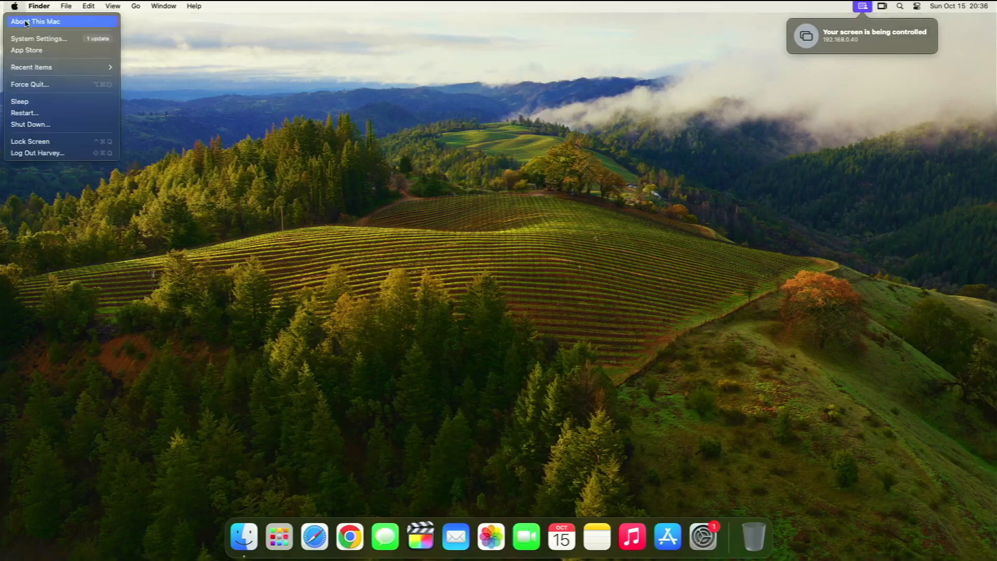
click(25, 22)
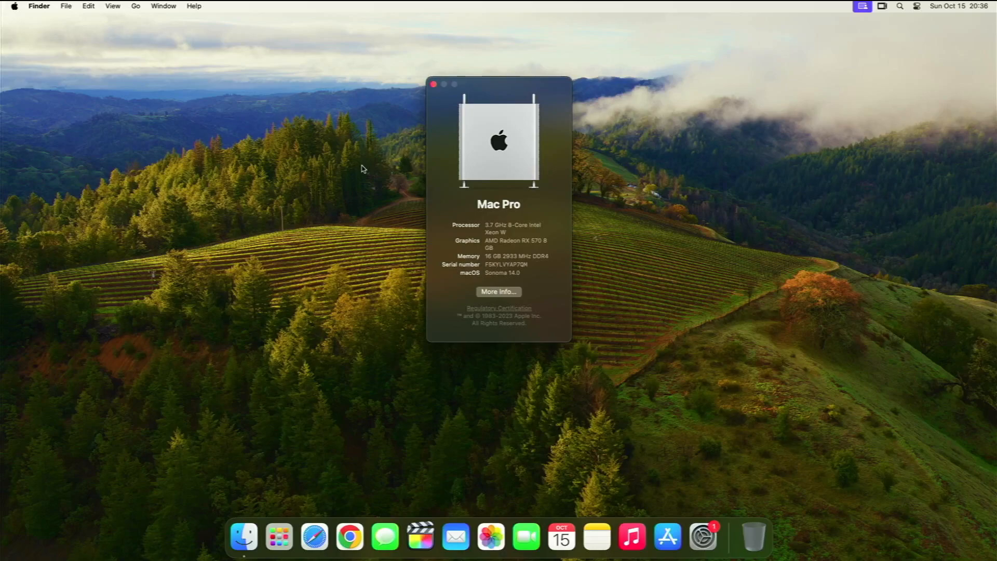
Launch System Settings and land on the Bluetooth pane after glancing at other panes
click(703, 536)
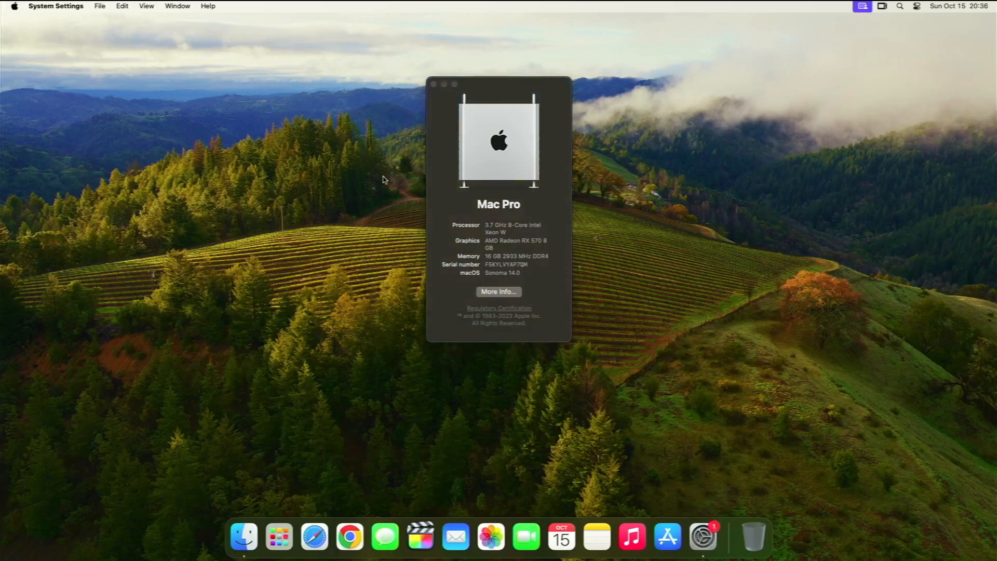
click(365, 242)
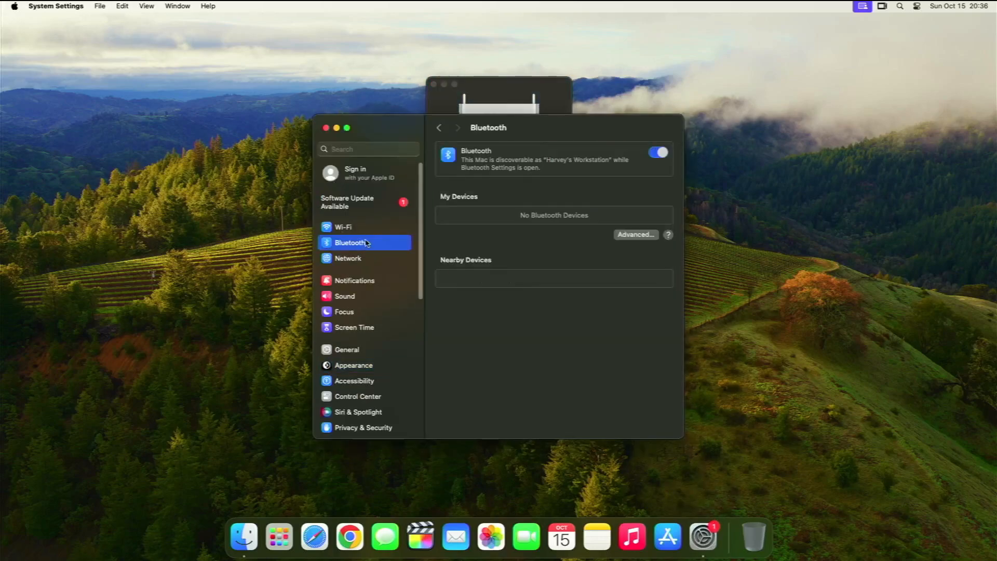
click(373, 258)
click(378, 244)
click(382, 228)
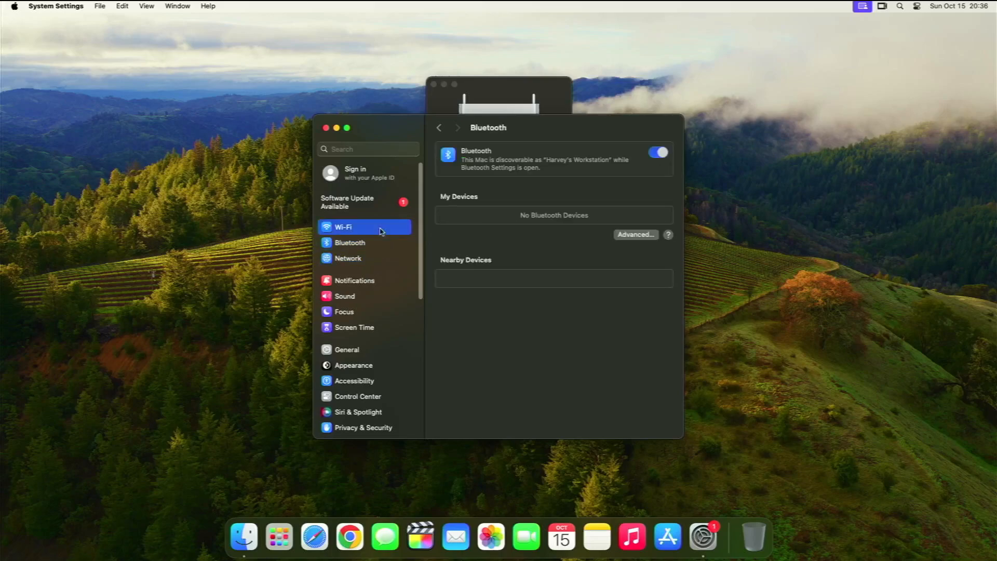
click(384, 204)
click(375, 243)
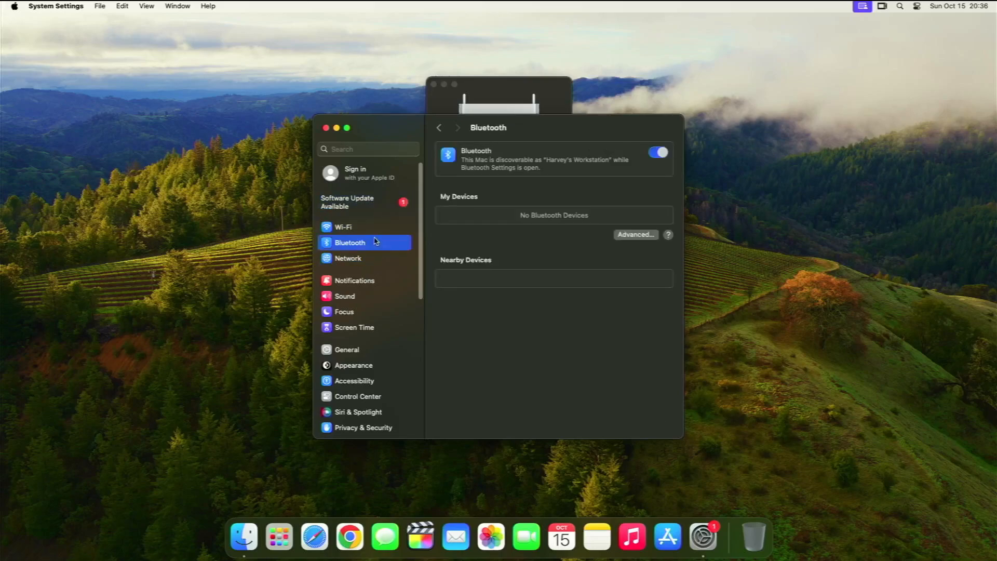
Turn Bluetooth off, confirm, and turn it back on to search for nearby devices
click(665, 152)
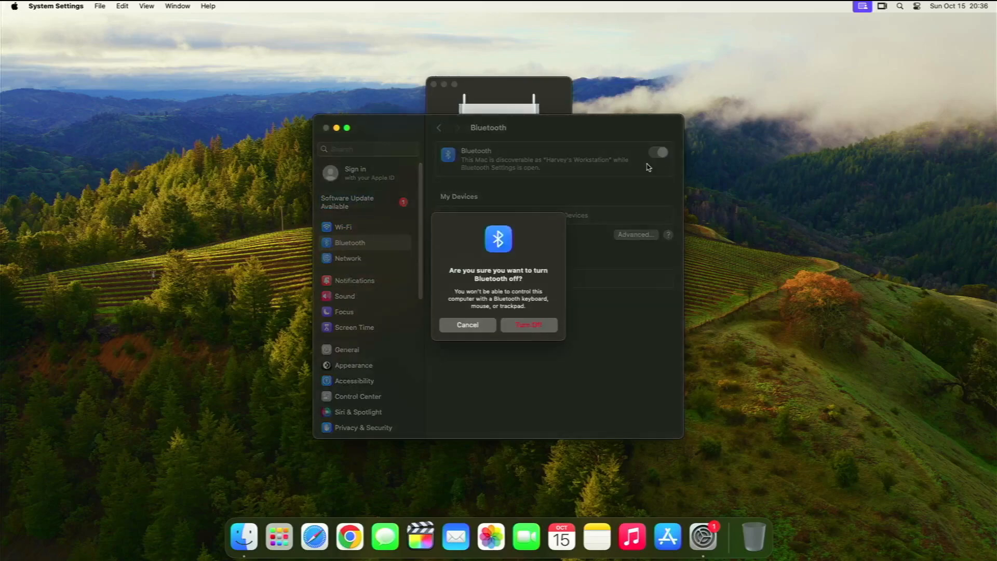
click(534, 328)
click(656, 159)
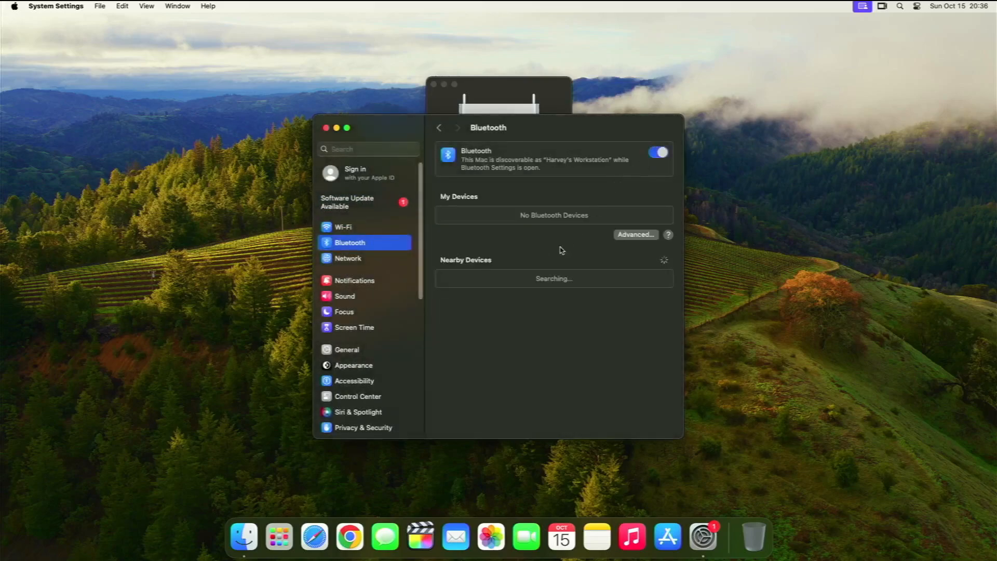